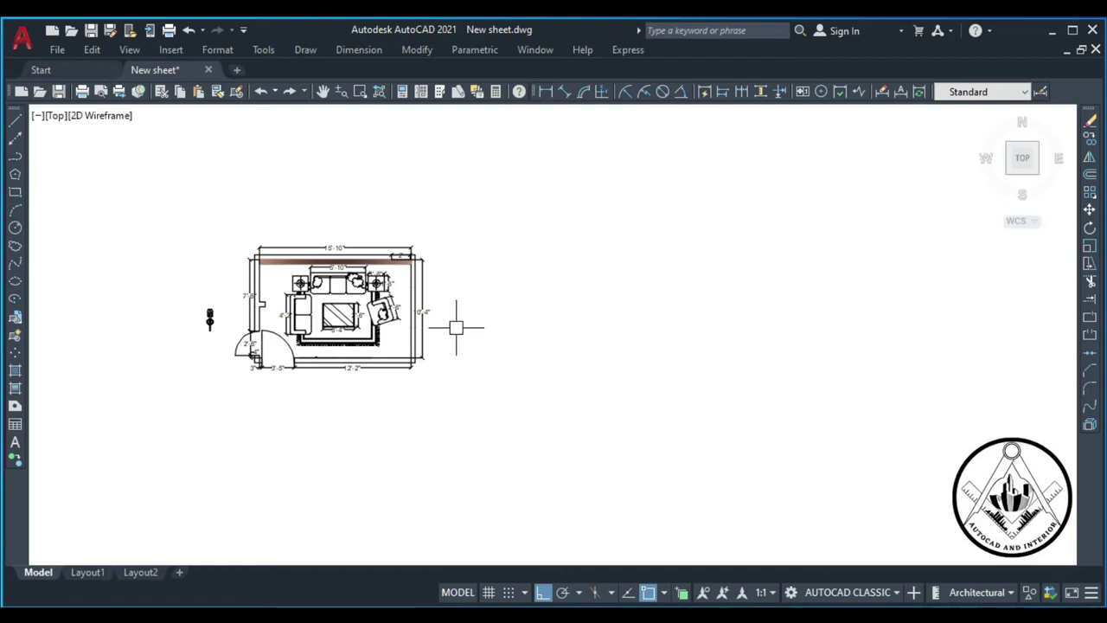
Step: Start a line with its first corner to the right of the living-room floor plan
scroll(480, 318, up, 2)
scroll(450, 311, down, 2)
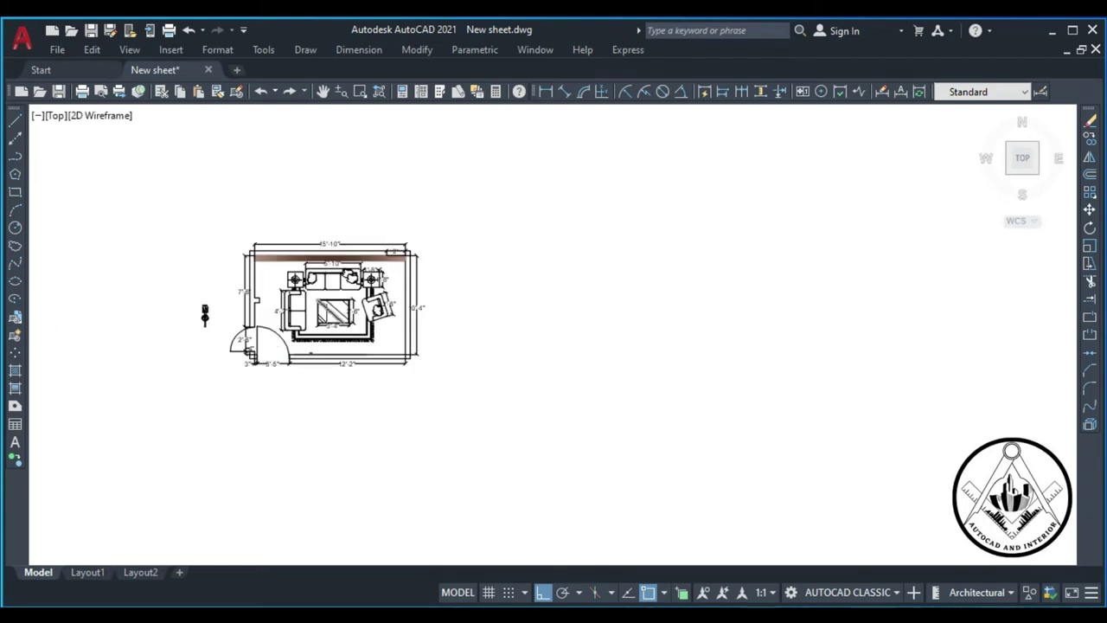
scroll(329, 298, up, 2)
click(14, 127)
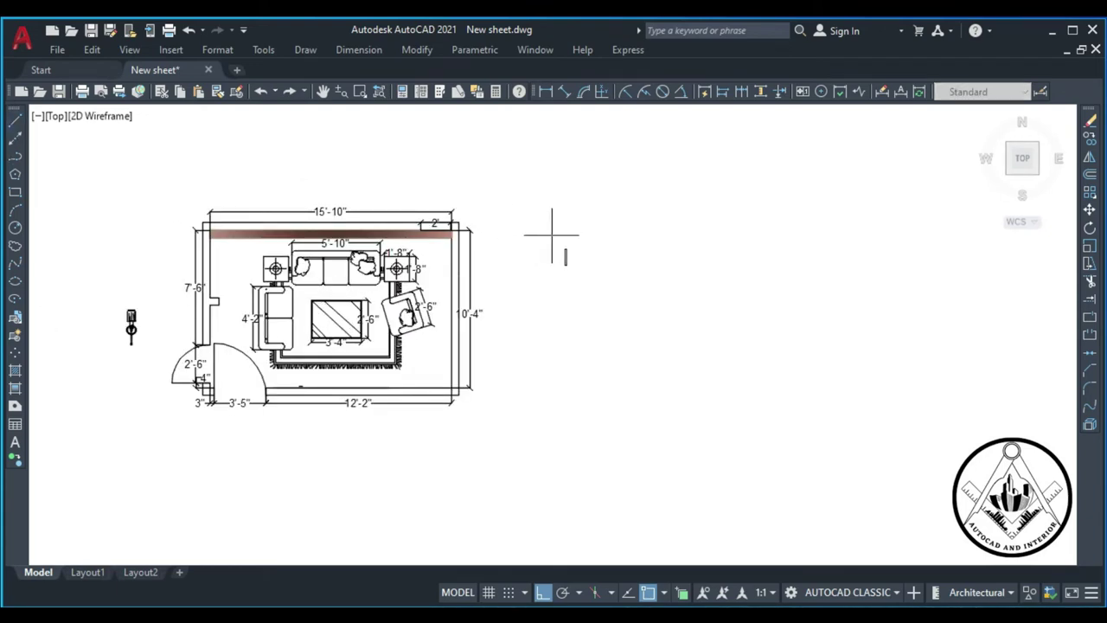
click(617, 240)
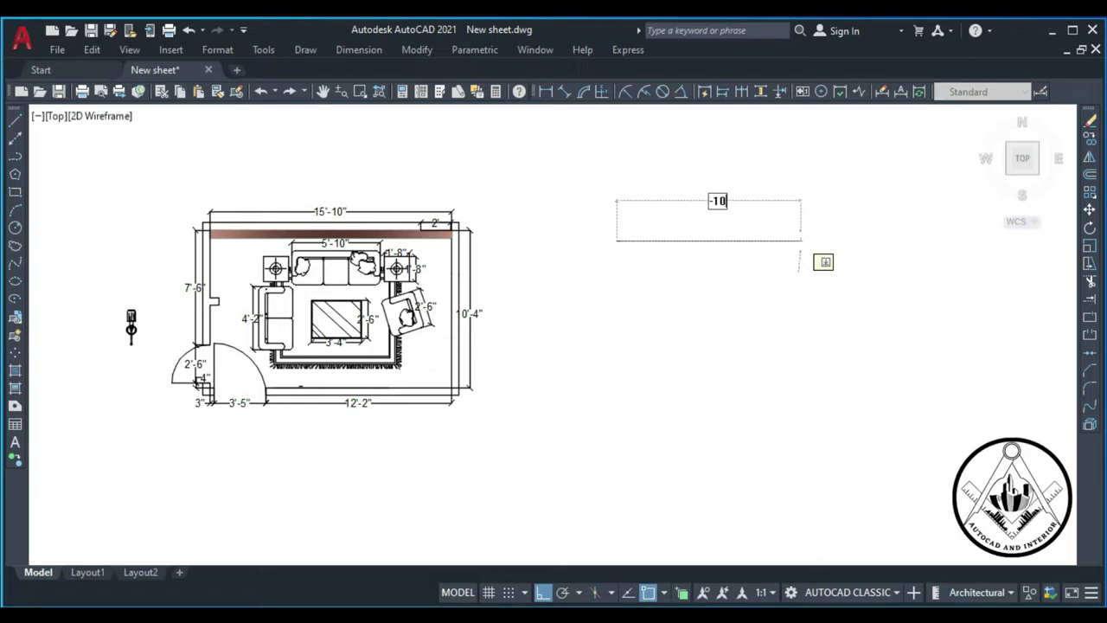
Step: Draw the rectangle with 186 and 80 edge lengths, closing it back at the starting corner
text(186)
key(Return)
text(80)
key(Return)
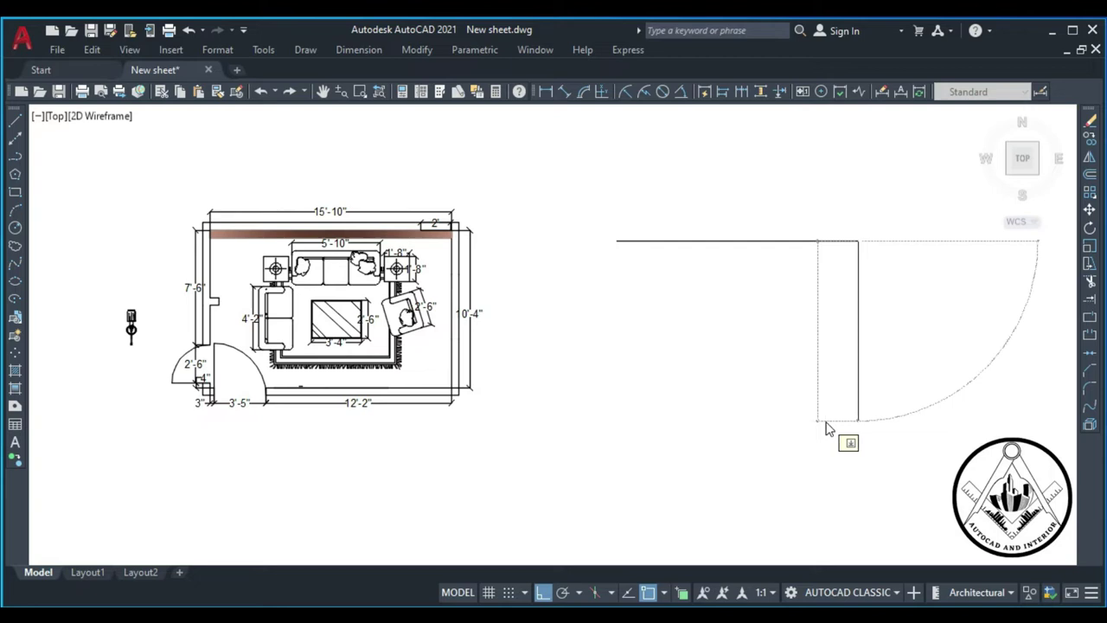
click(642, 441)
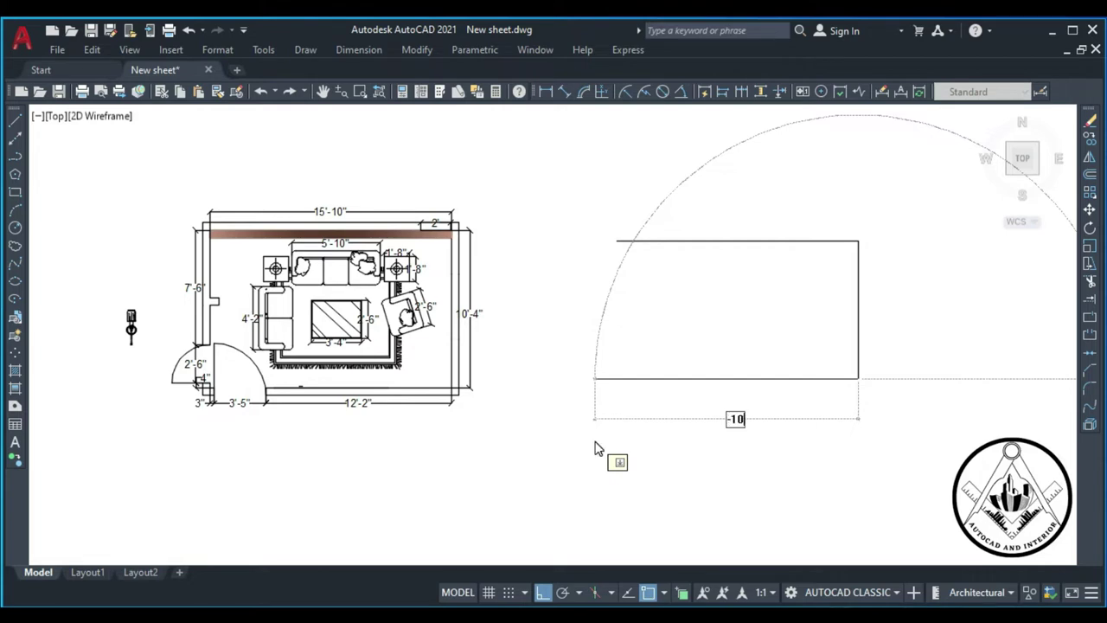
key(Return)
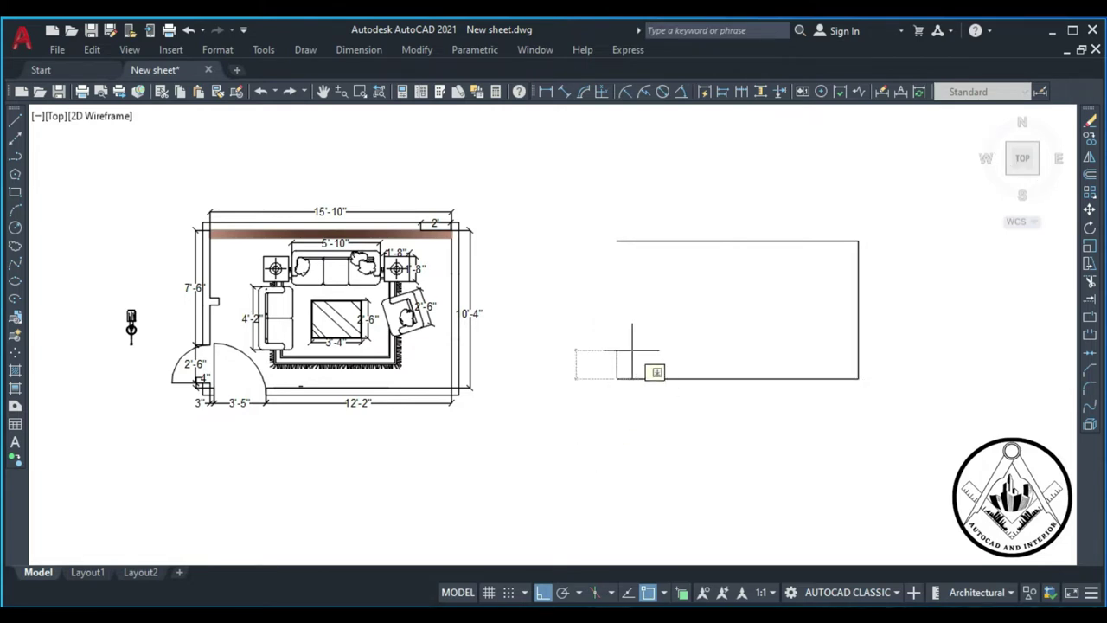
click(616, 241)
key(Return)
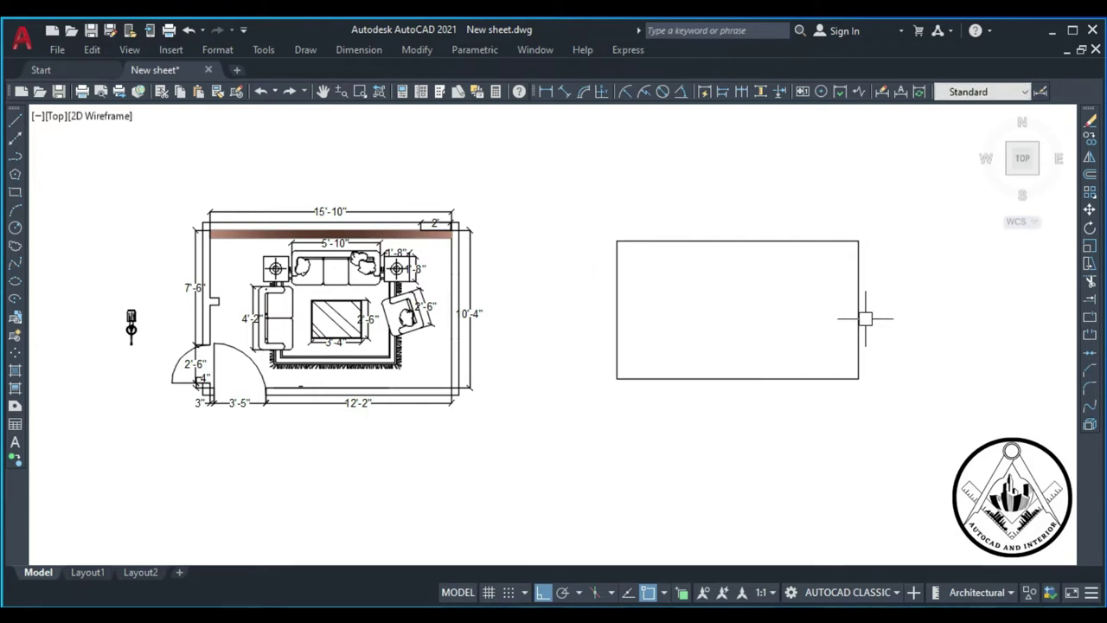
scroll(846, 327, up, 2)
Step: Offset the left, right, top and bottom rectangle edges 4" inward
scroll(837, 327, down, 2)
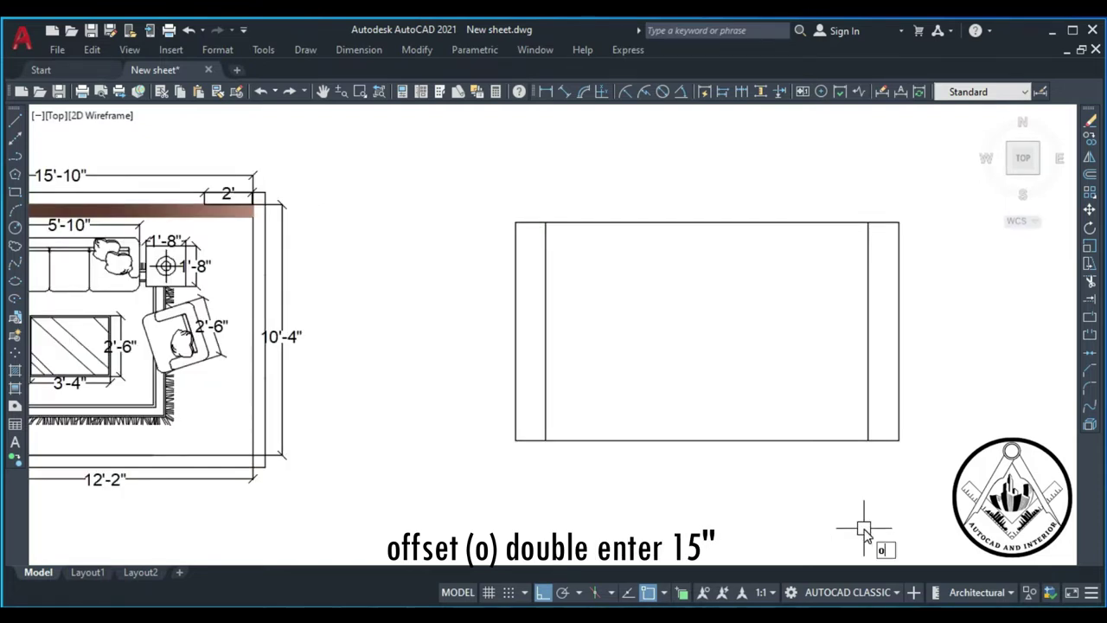
key(Return)
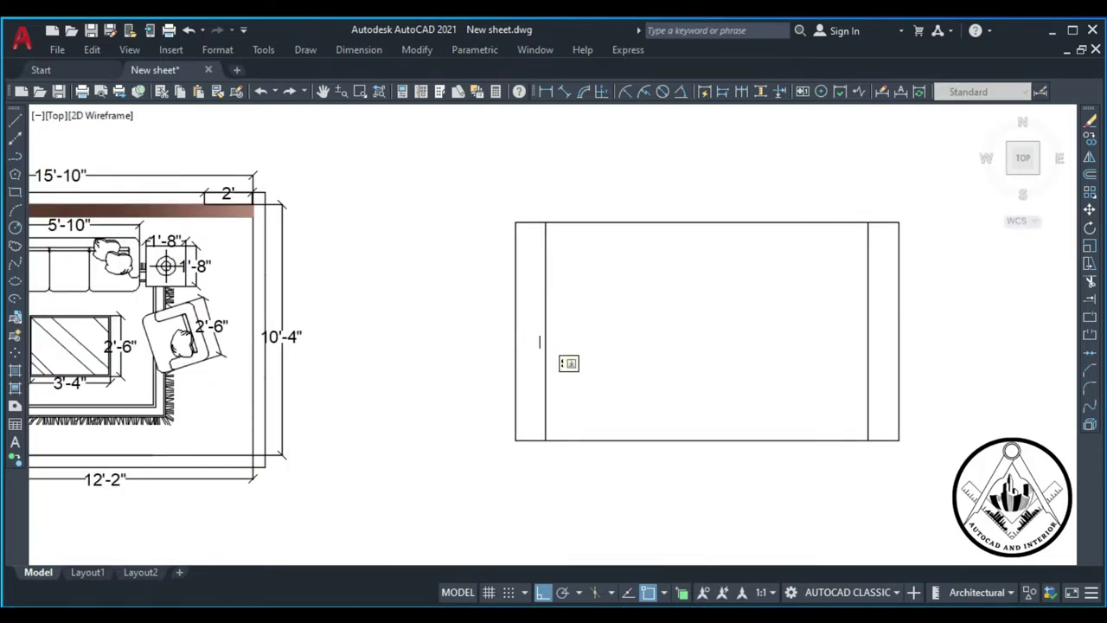
click(542, 342)
click(653, 340)
click(862, 349)
click(825, 364)
click(732, 222)
click(732, 259)
click(733, 441)
click(737, 396)
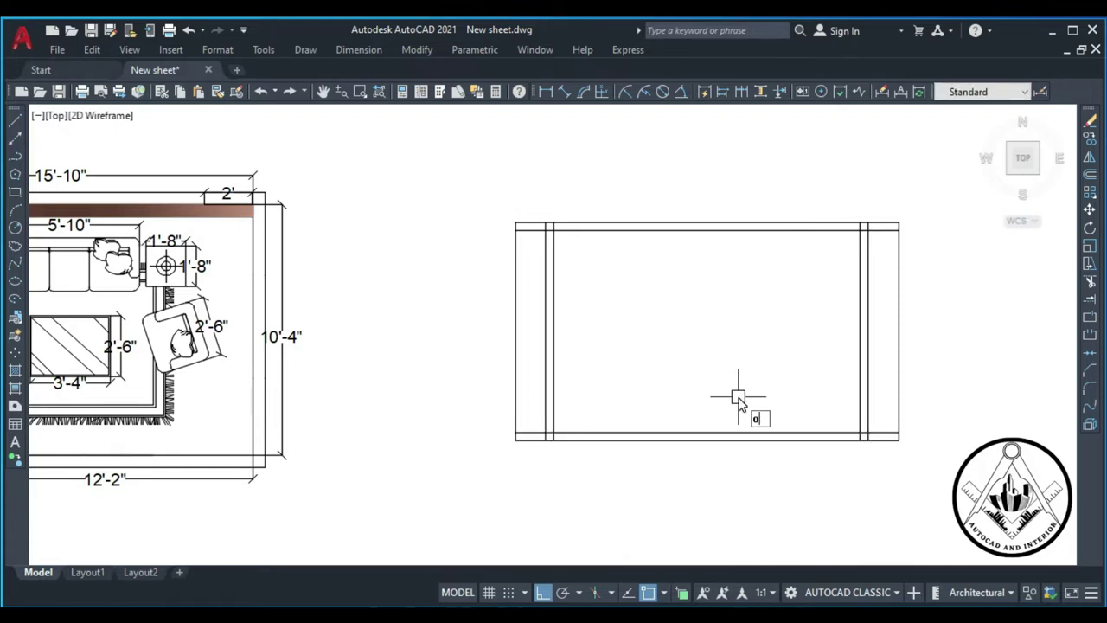
Step: Offset the left and right inner vertical lines further inward to set off the side sections
key(Return)
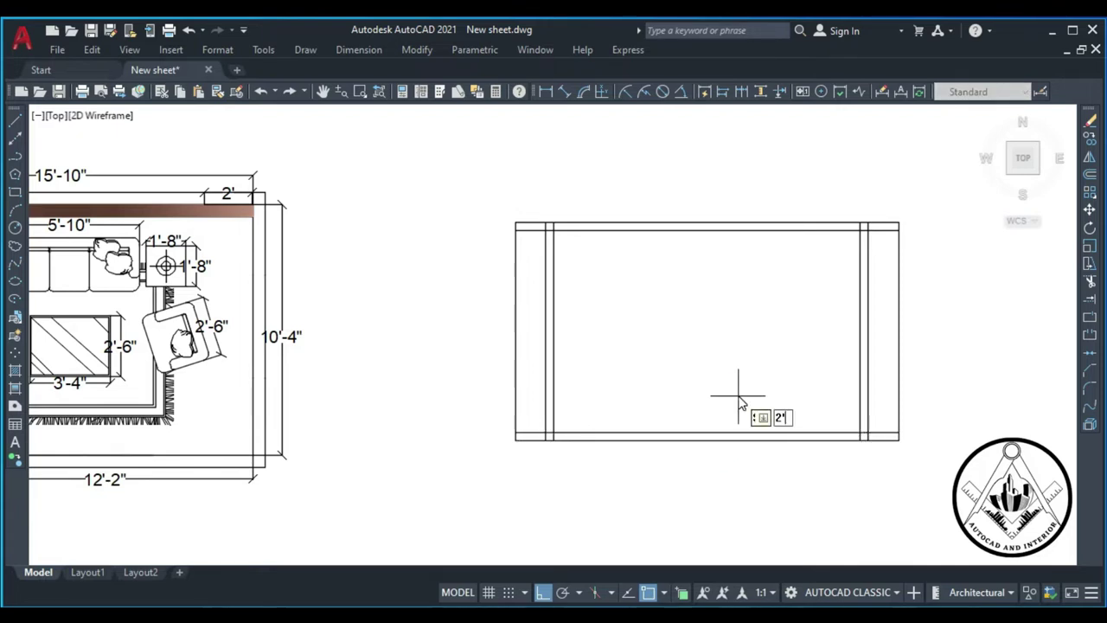
click(548, 354)
click(648, 358)
click(859, 370)
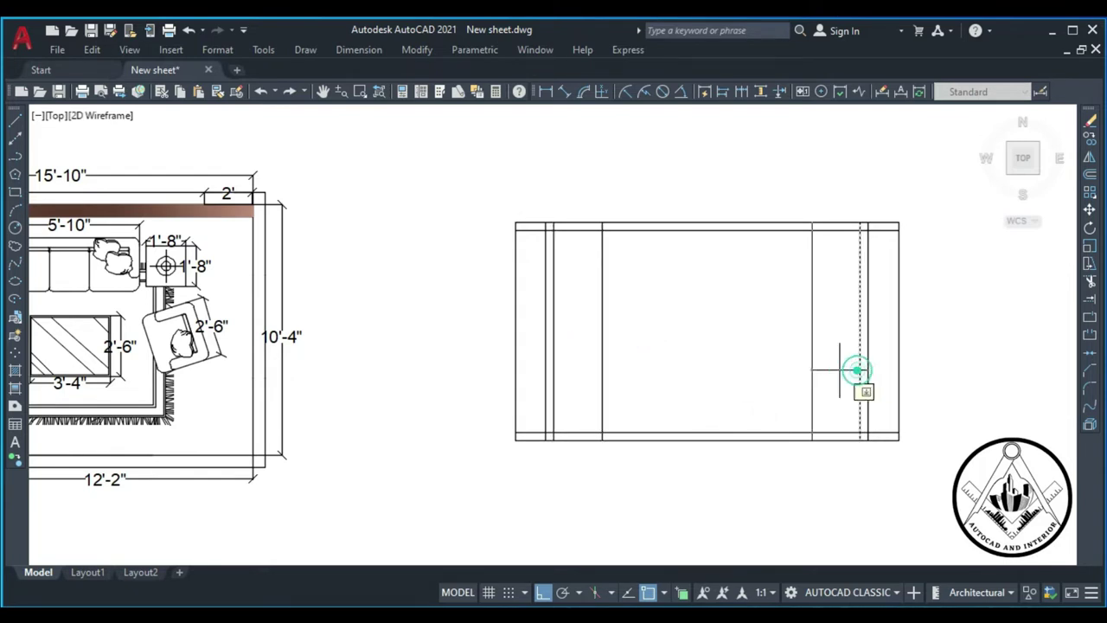
click(760, 375)
Step: Offset the left and right column lines 4" toward the centre, forming double dividers
key(Escape)
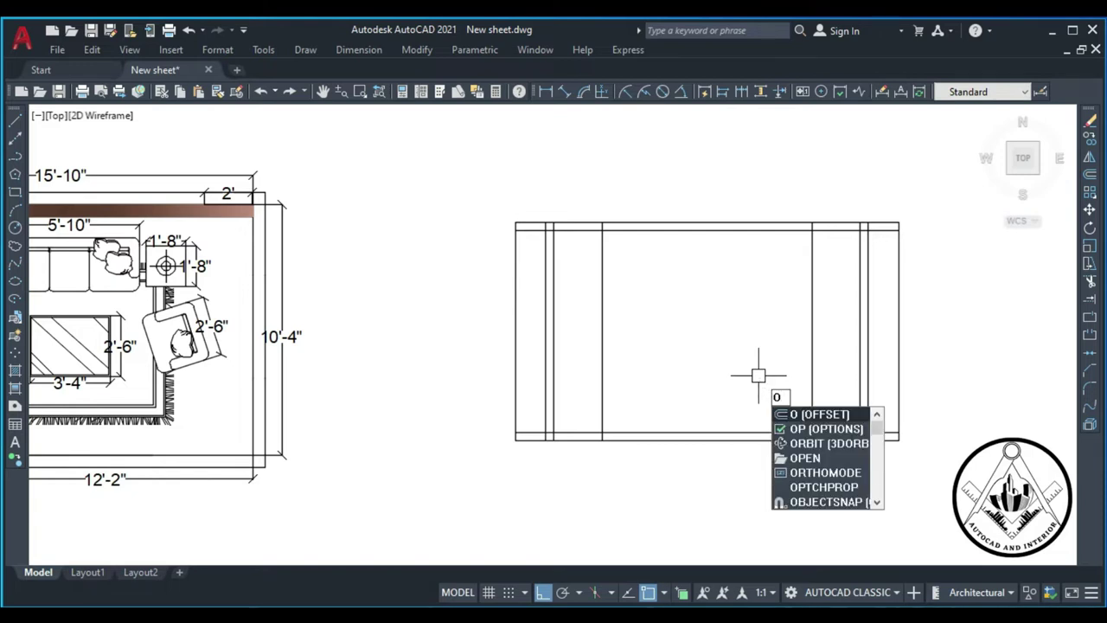
key(Return)
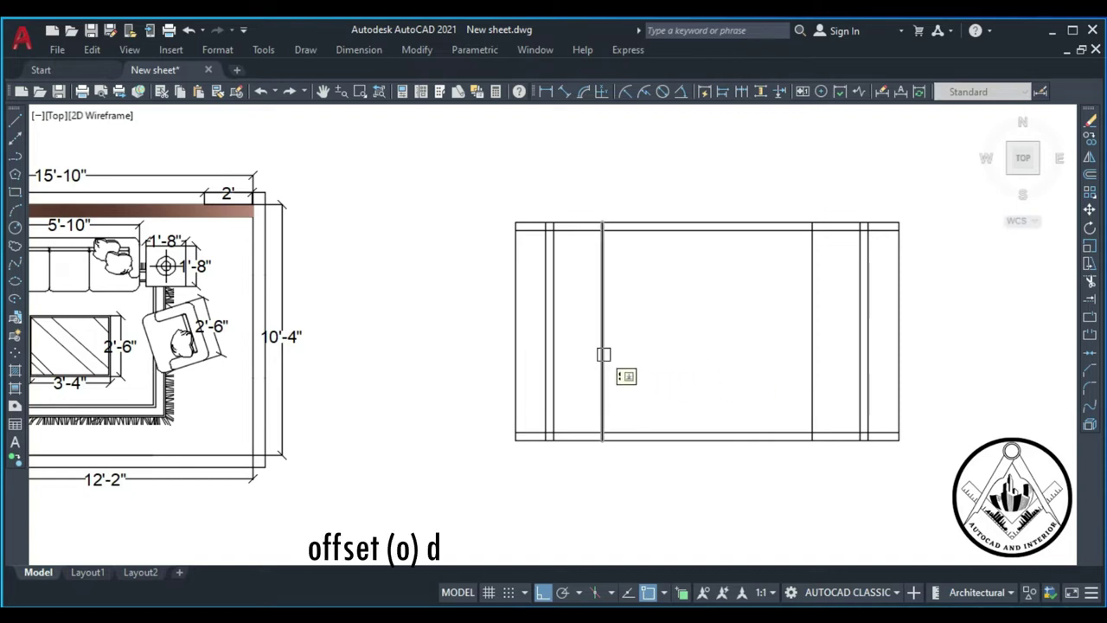
click(601, 354)
click(680, 361)
click(813, 367)
click(730, 378)
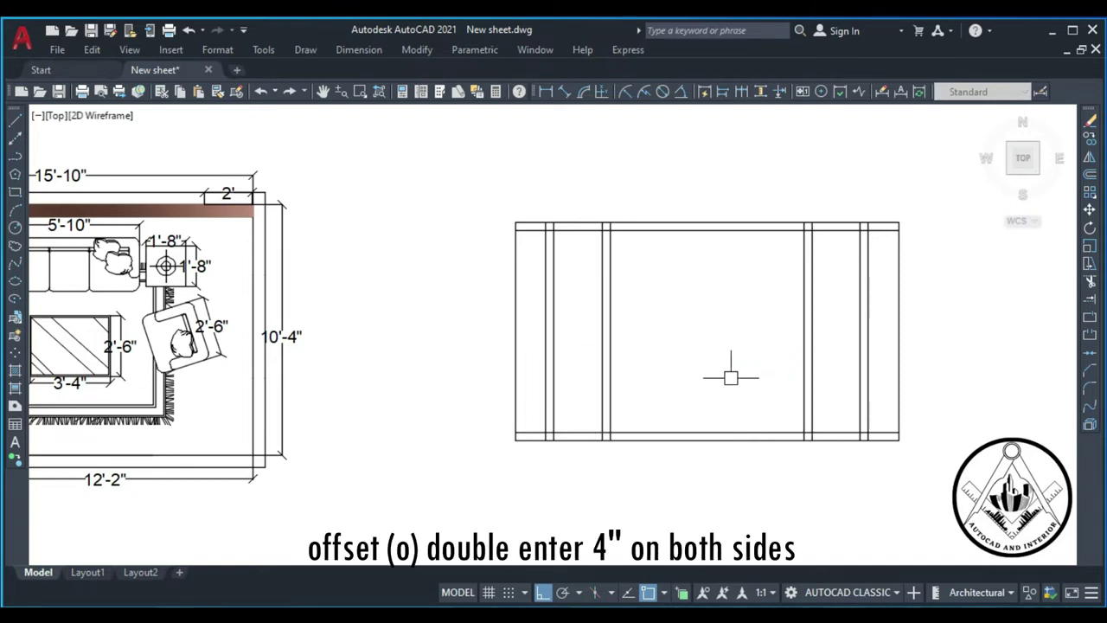
key(Return)
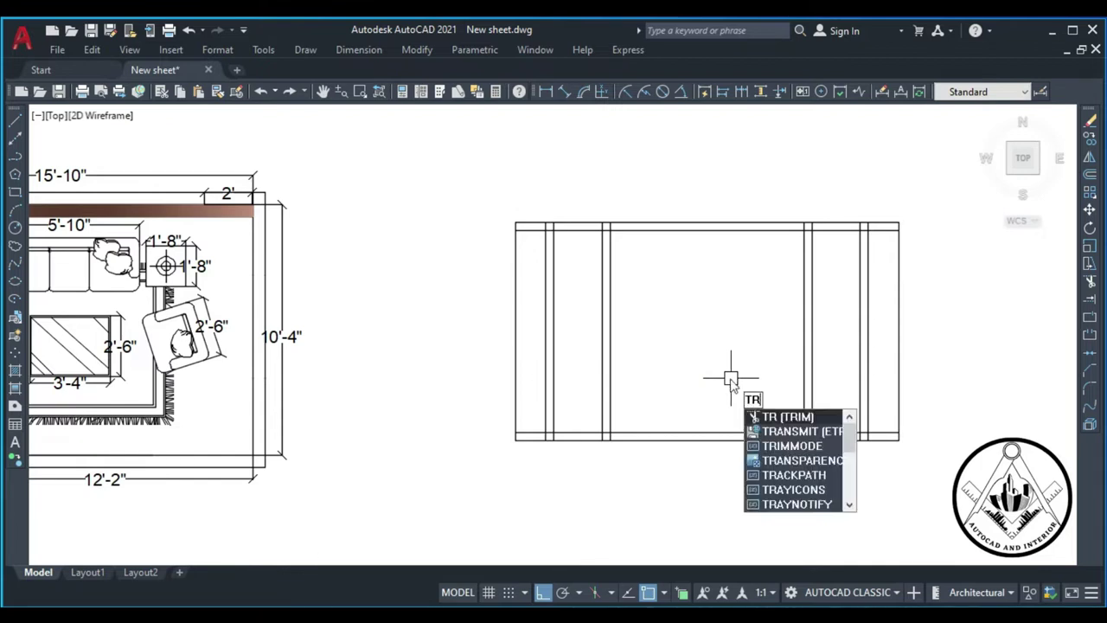
Step: Trim the top inner lines across all three bays and the bottom inner lines in each bay
key(Return)
scroll(888, 223, up, 2)
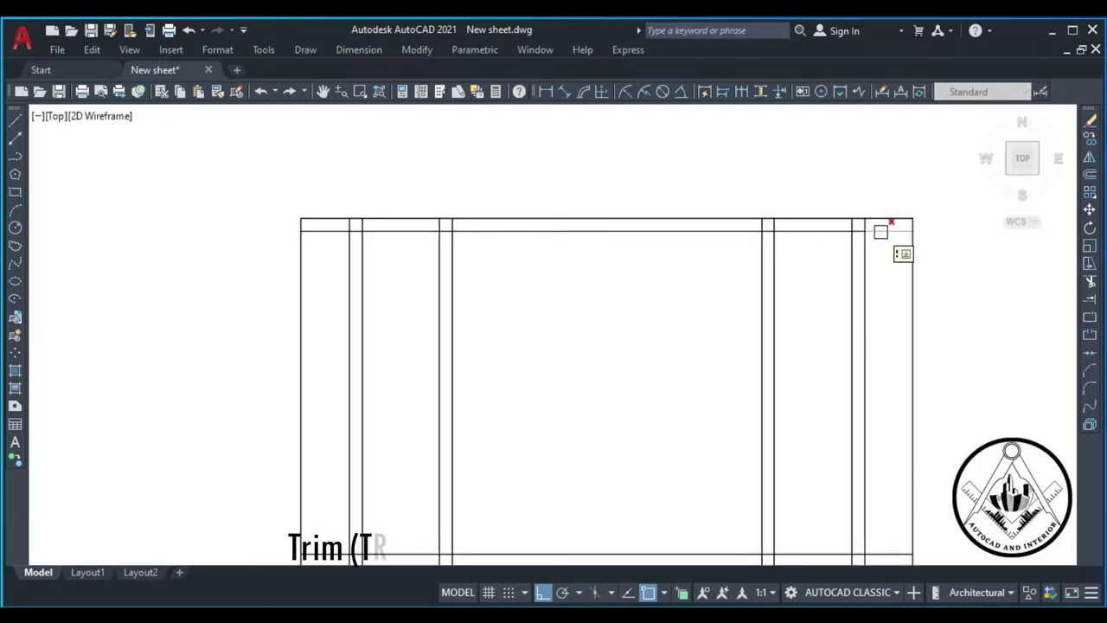
click(881, 232)
click(724, 234)
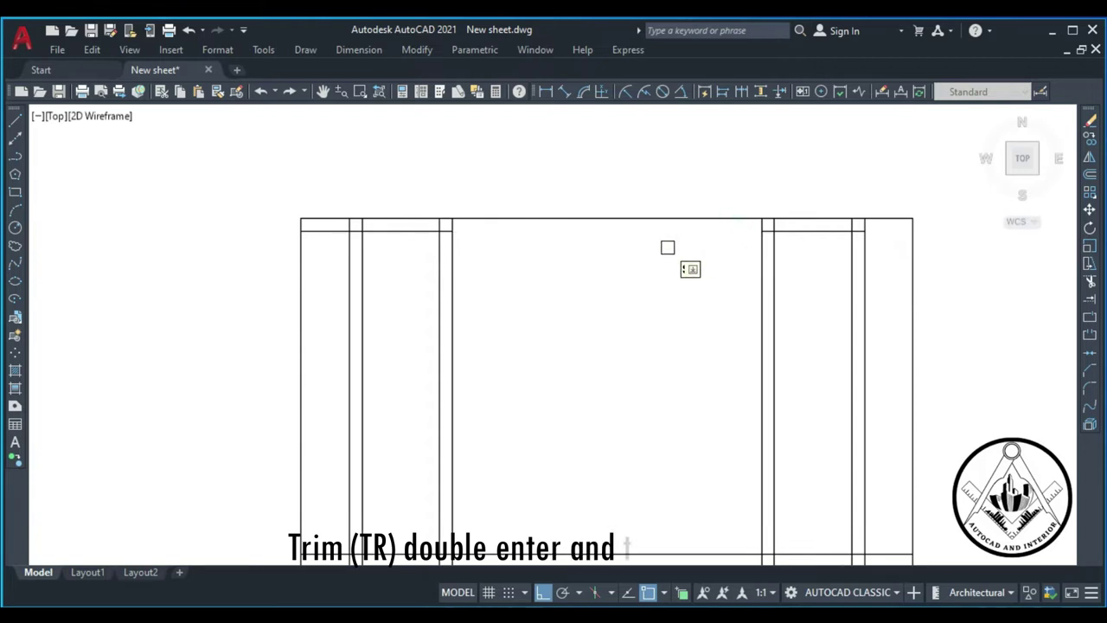
click(327, 231)
scroll(517, 232, down, 4)
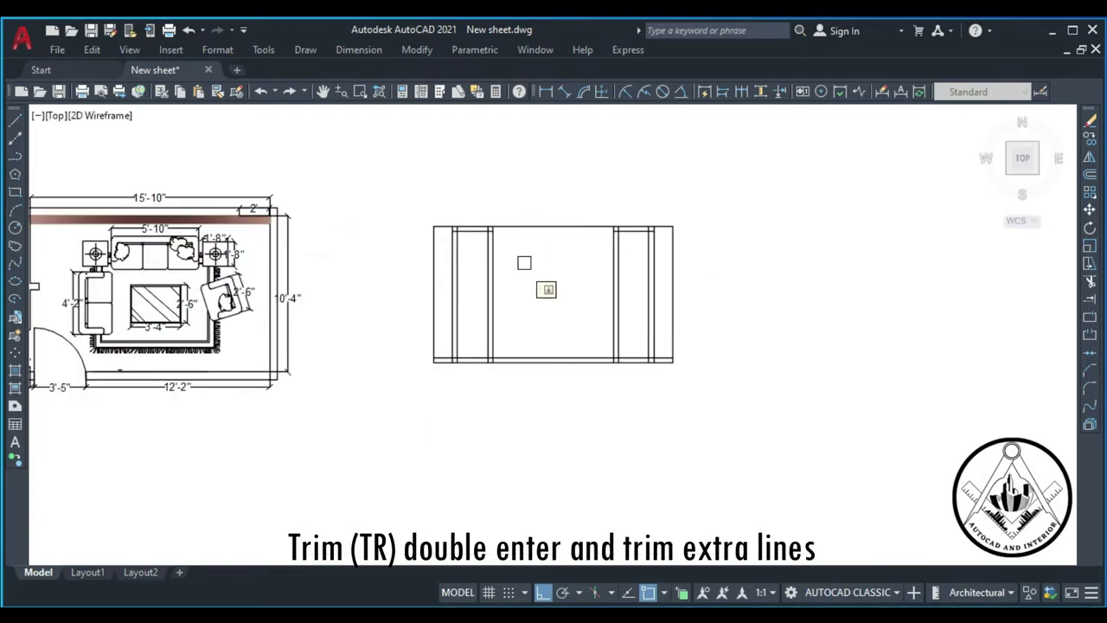
scroll(460, 367, up, 3)
click(416, 343)
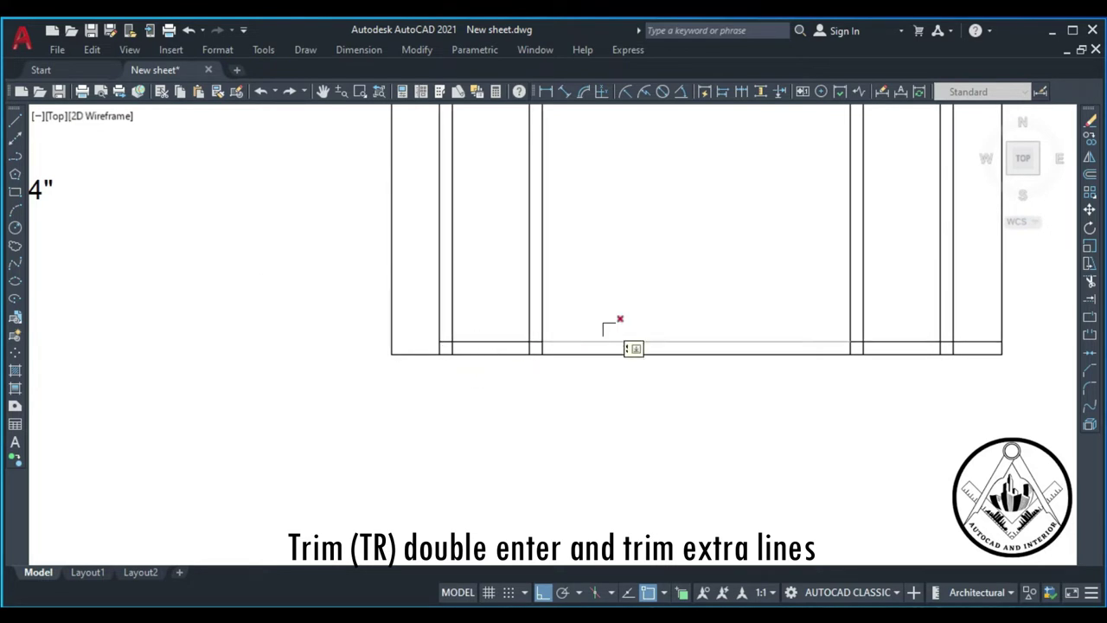
click(663, 339)
scroll(663, 341, down, 2)
scroll(857, 346, up, 2)
click(859, 335)
Step: Trim the leftover short corner segments and the inner vertical line below the top rail
scroll(840, 337, down, 3)
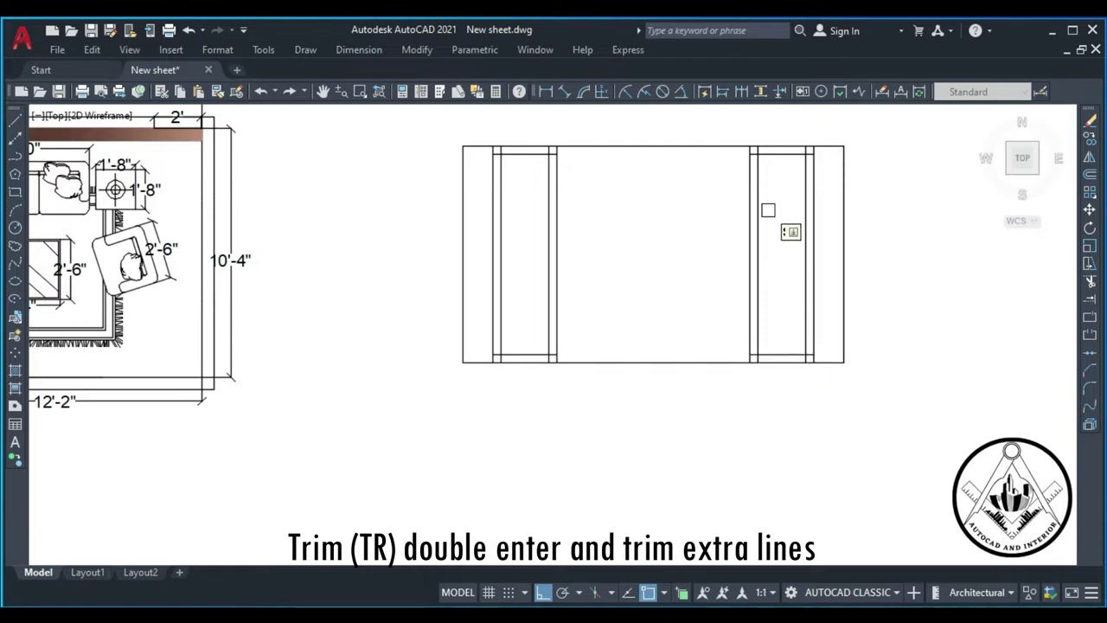
scroll(773, 143, up, 1)
scroll(771, 151, up, 1)
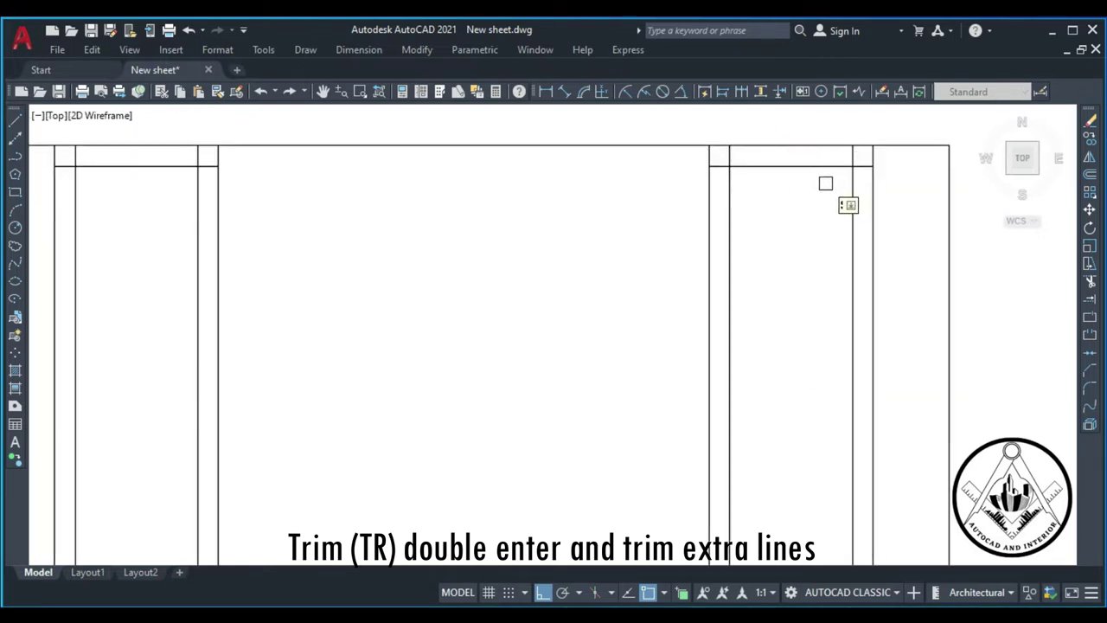
scroll(826, 183, down, 1)
scroll(856, 167, up, 1)
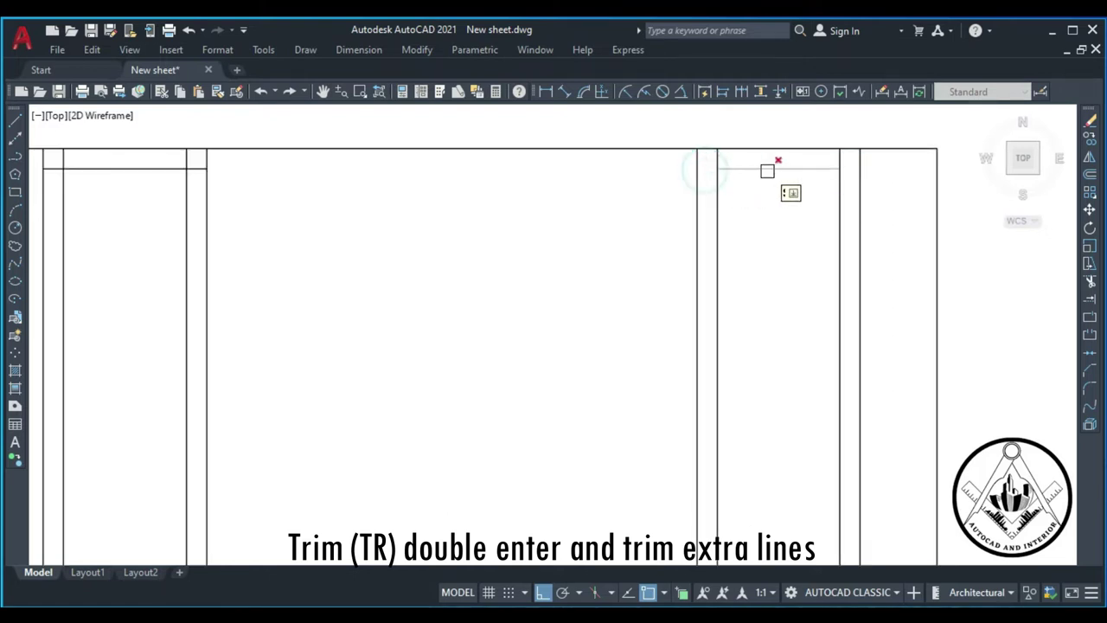
scroll(768, 168, down, 2)
scroll(725, 372, up, 2)
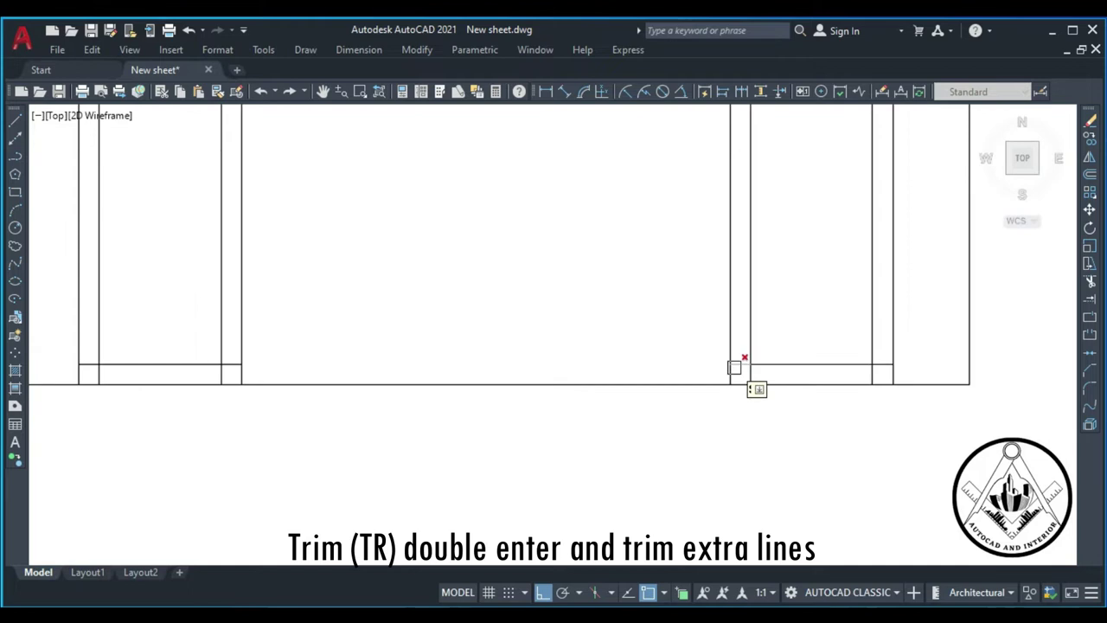
click(740, 366)
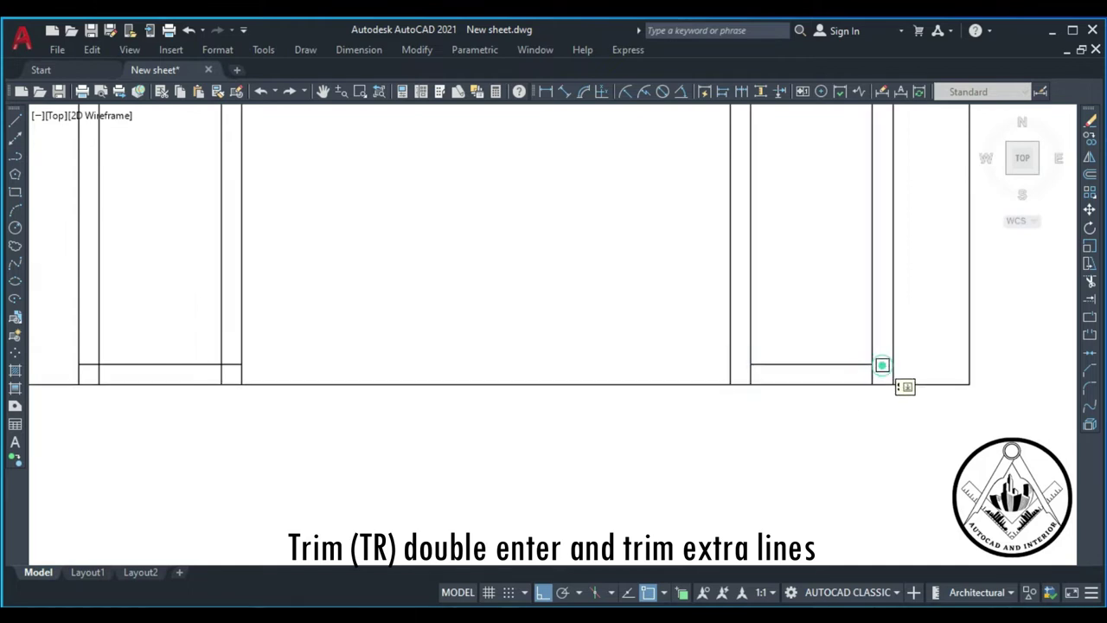
scroll(883, 365, down, 2)
scroll(611, 360, up, 2)
click(640, 380)
click(497, 378)
scroll(497, 379, down, 2)
scroll(595, 201, up, 3)
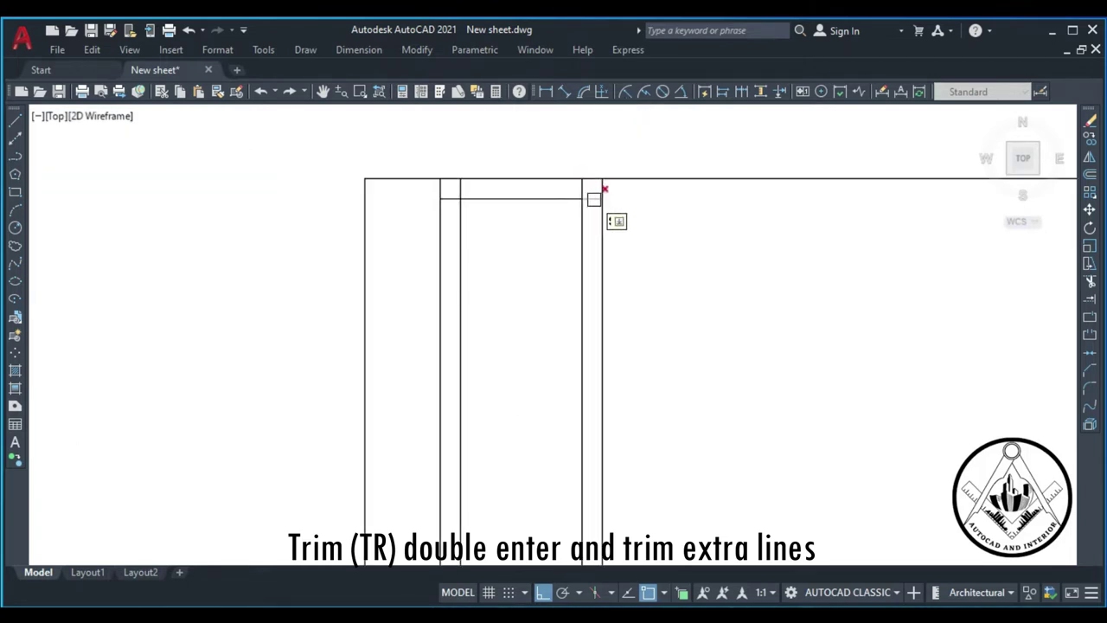
click(441, 205)
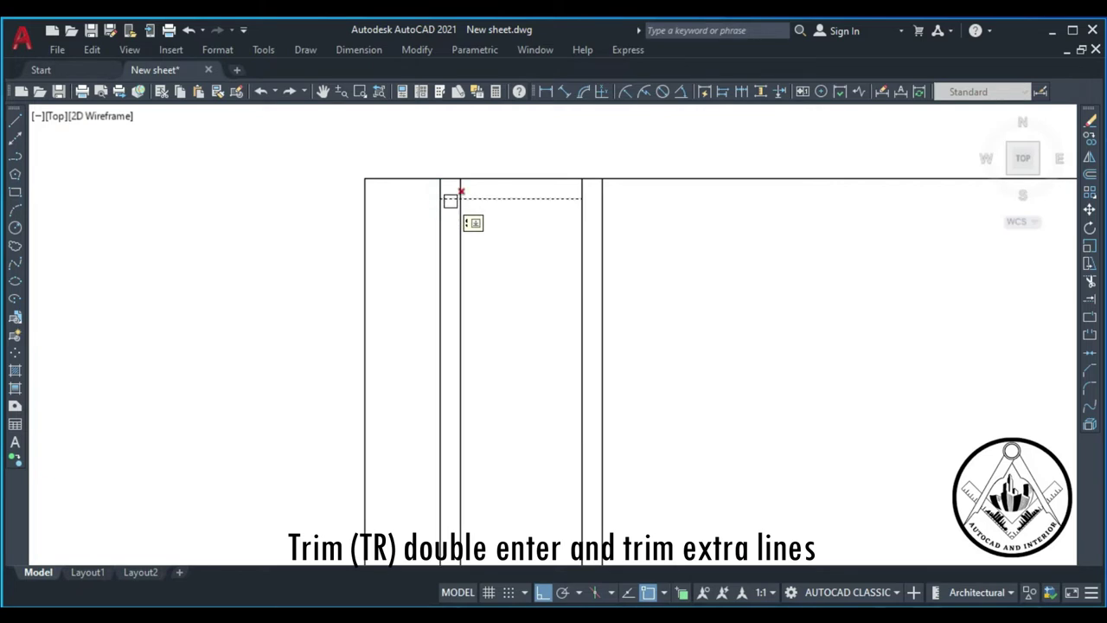
scroll(469, 213, down, 3)
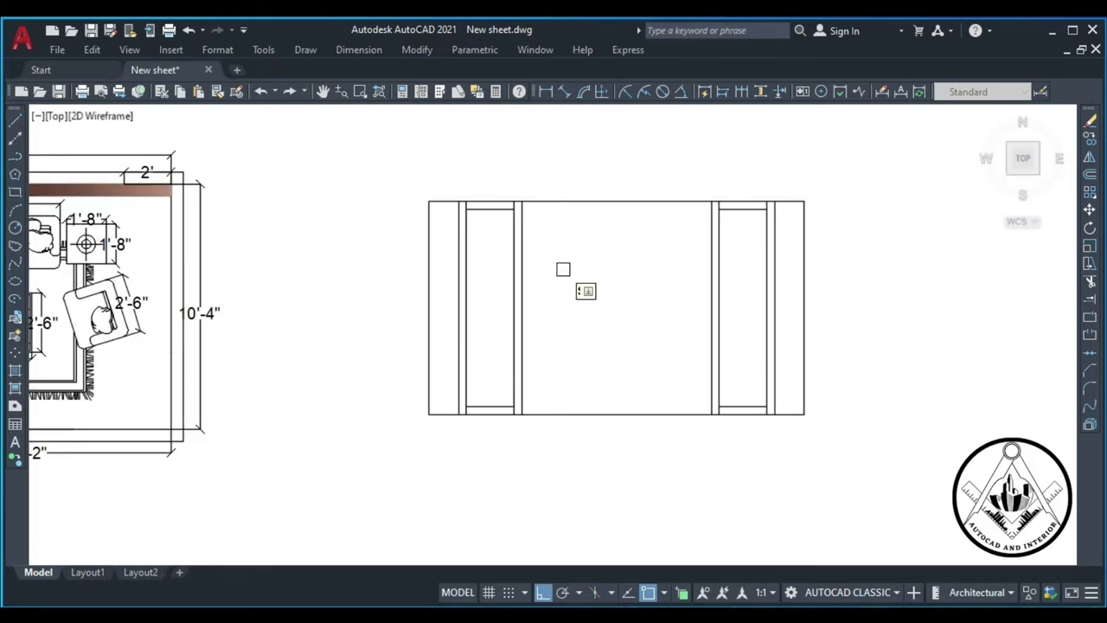
Step: Fence-trim the vertical lines extending below both inner door rectangles
key(Escape)
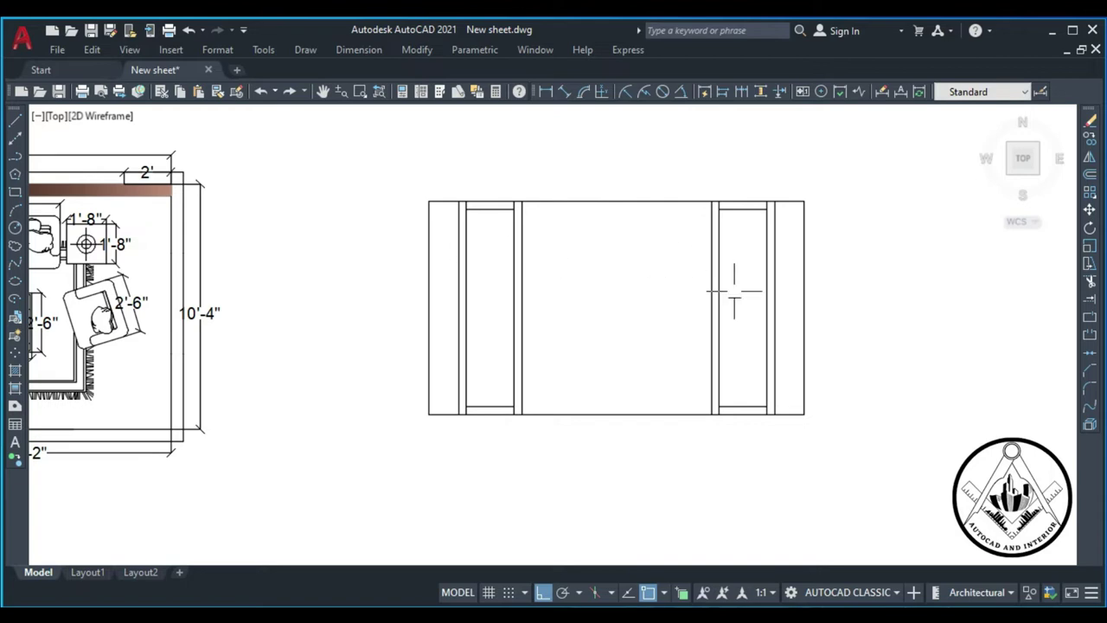
scroll(655, 275, down, 2)
scroll(717, 301, up, 2)
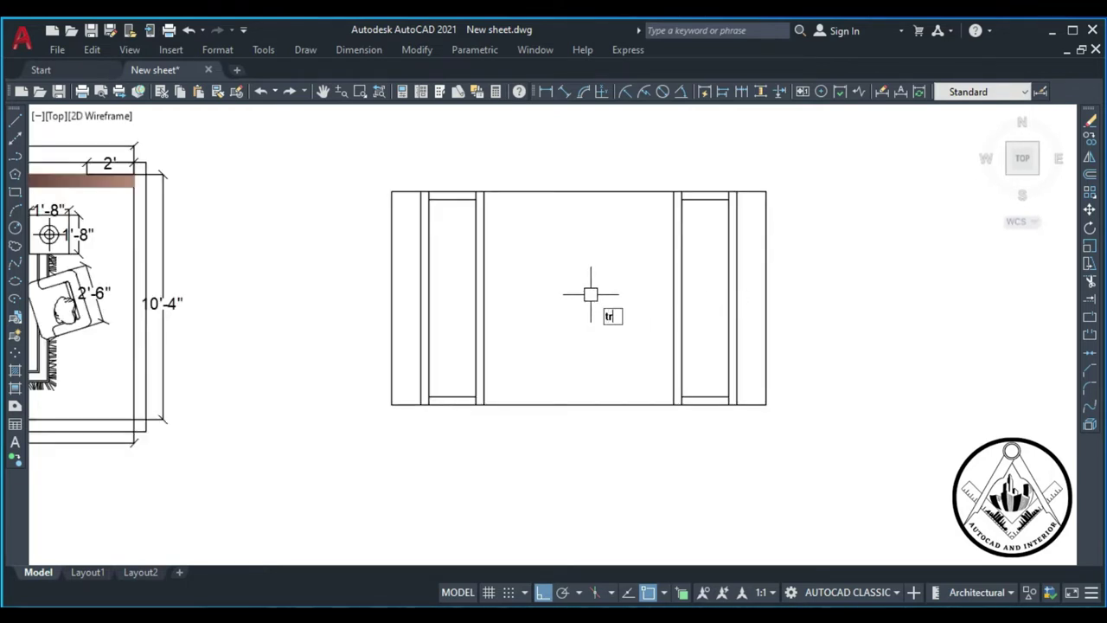
scroll(435, 197, up, 4)
click(425, 175)
scroll(519, 180, down, 3)
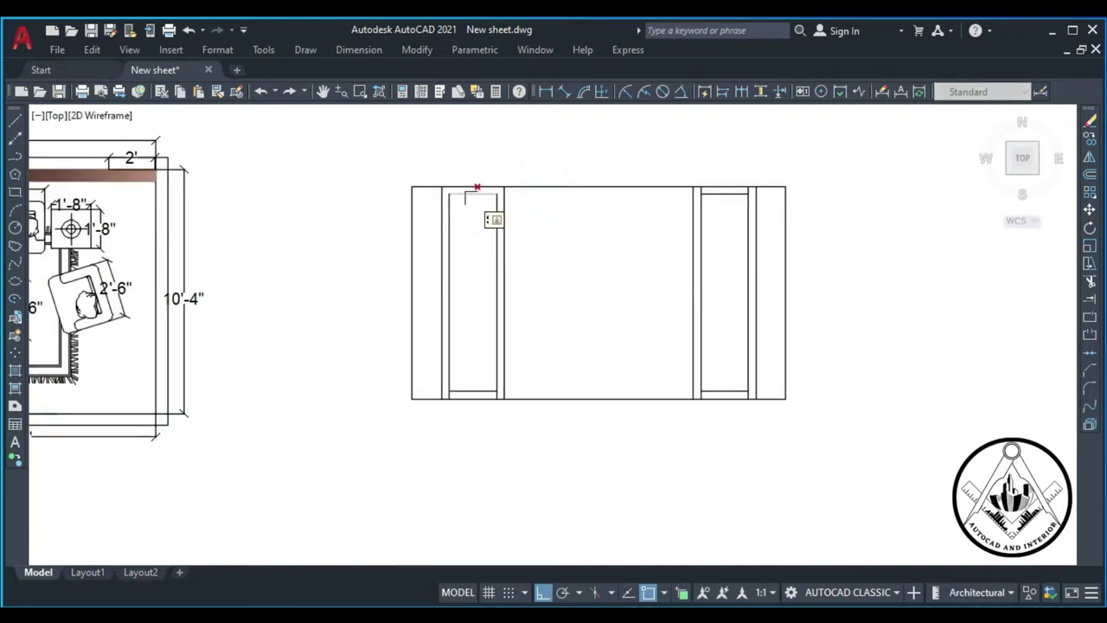
scroll(762, 208, up, 3)
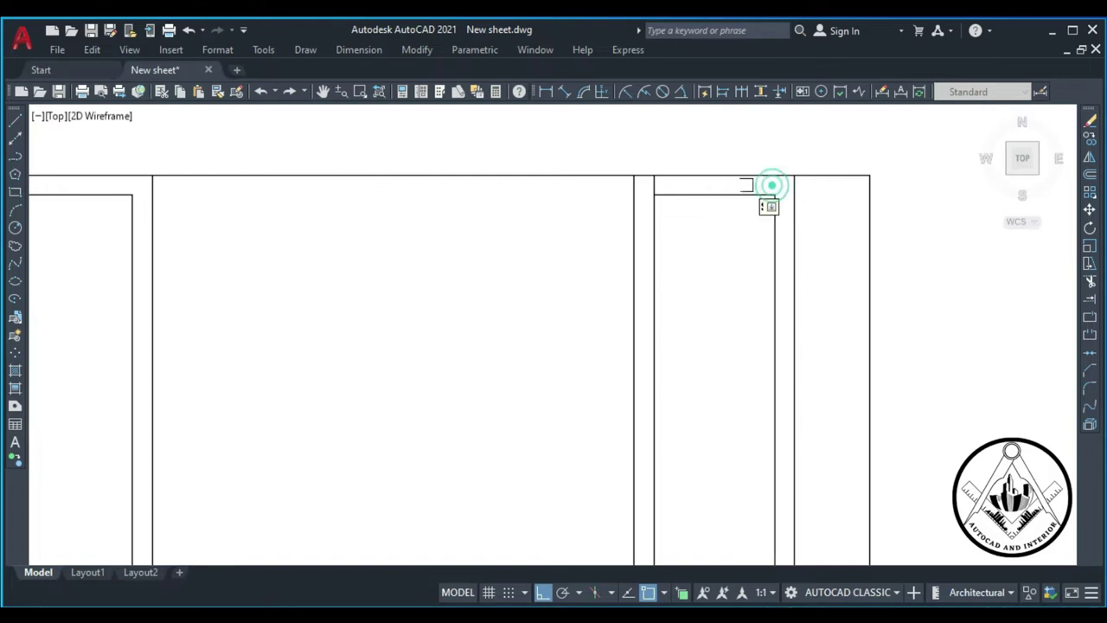
scroll(665, 181, down, 4)
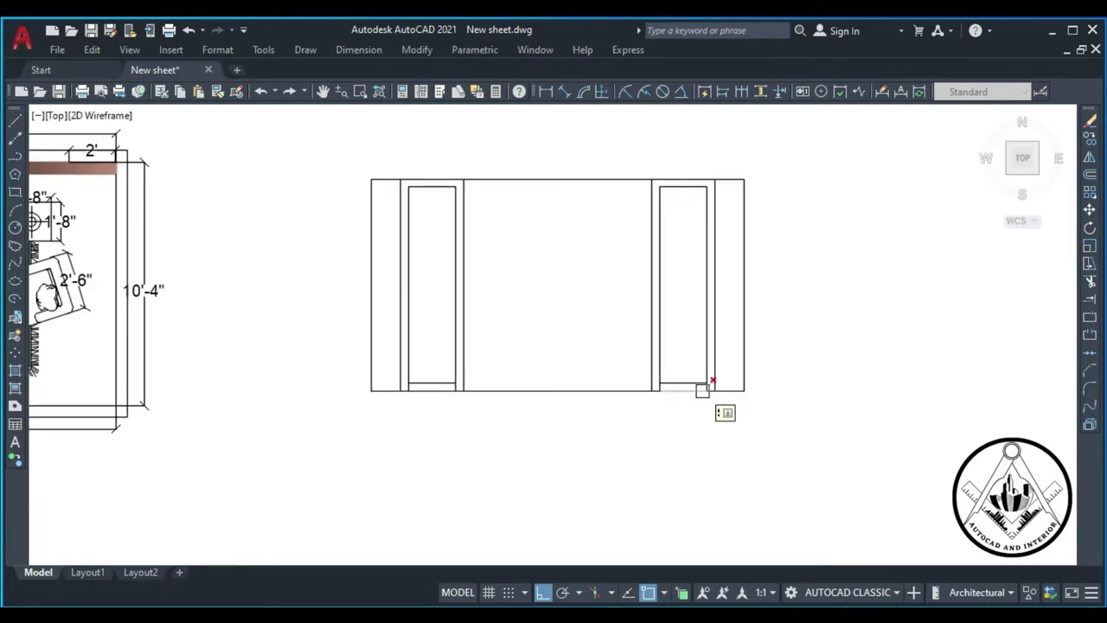
scroll(706, 388, up, 6)
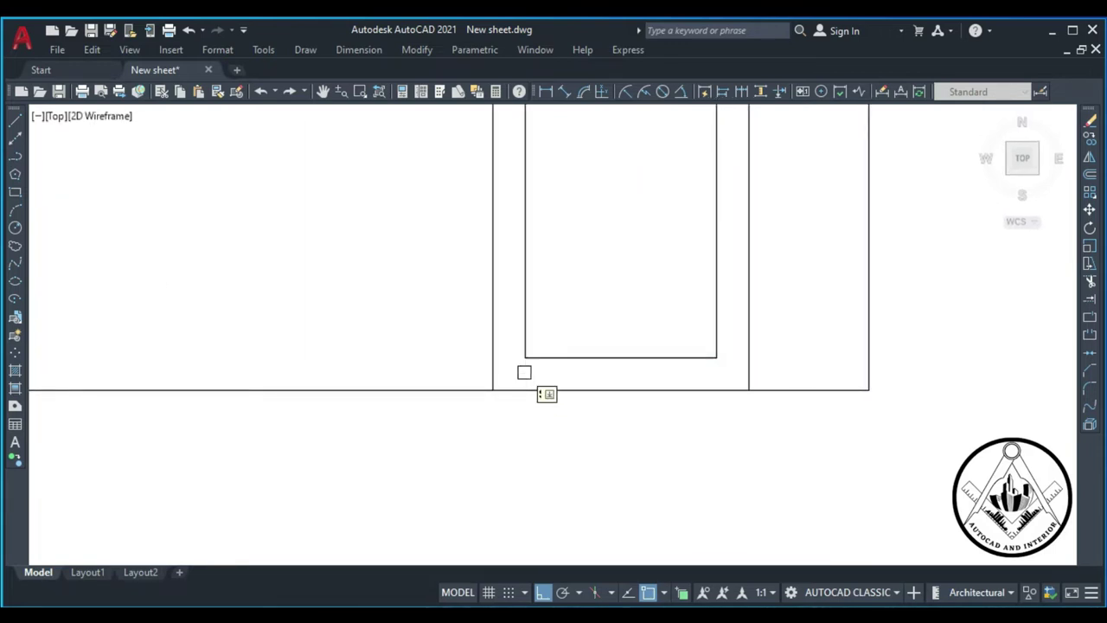
scroll(613, 341, down, 5)
scroll(336, 355, up, 5)
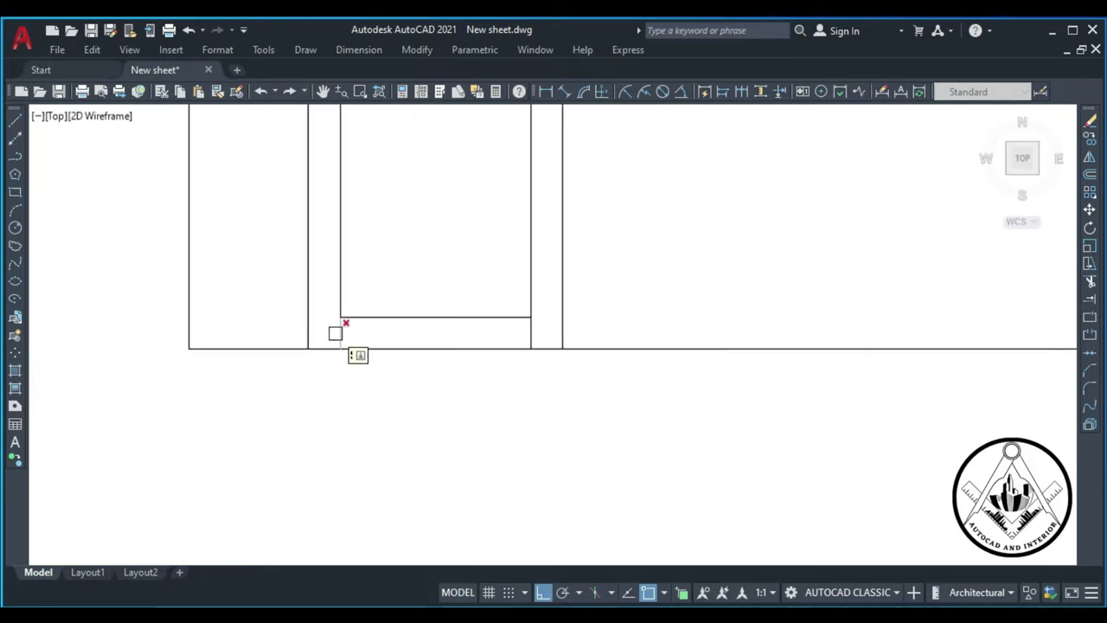
drag(333, 331, 536, 332)
scroll(532, 355, down, 3)
scroll(524, 370, down, 3)
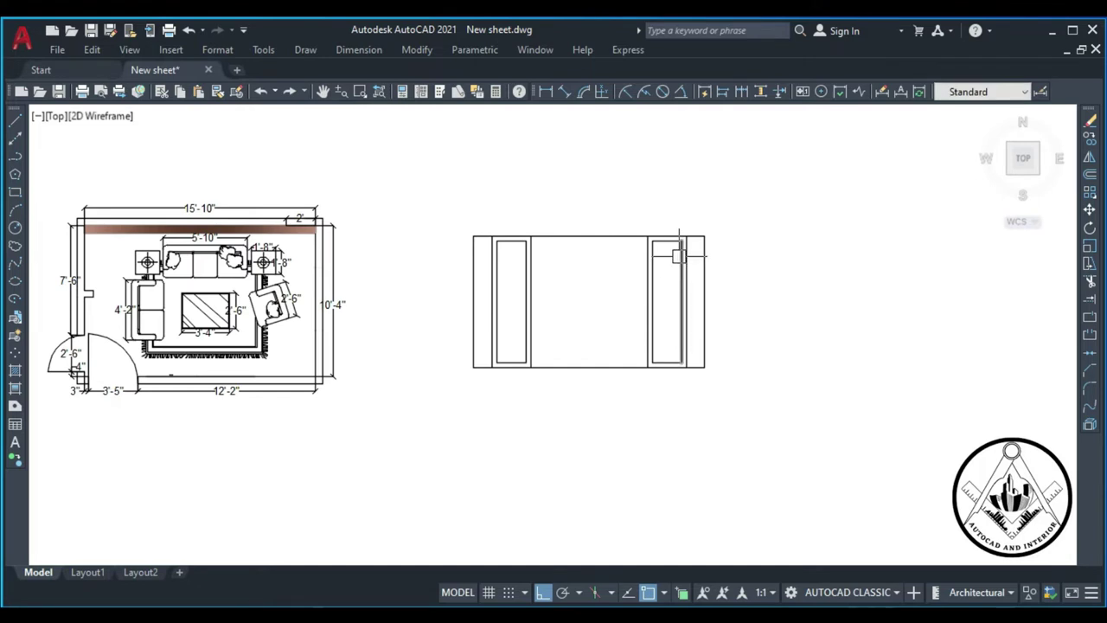
scroll(680, 255, up, 2)
Step: Offset all four edges of the right door panel 2" inward
key(Return)
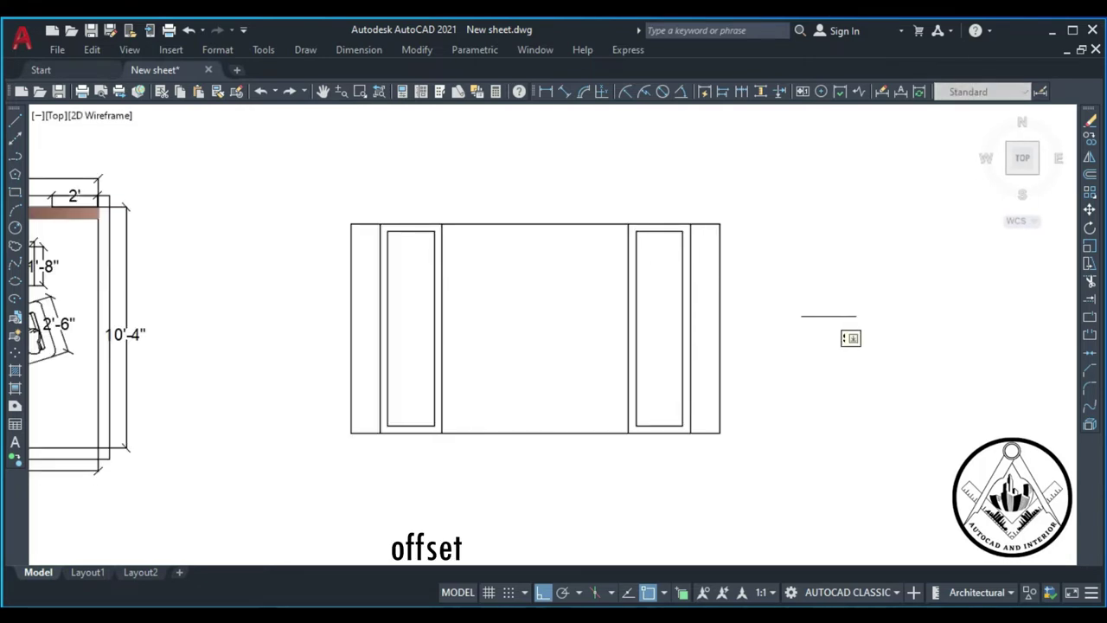
text(2")
key(Return)
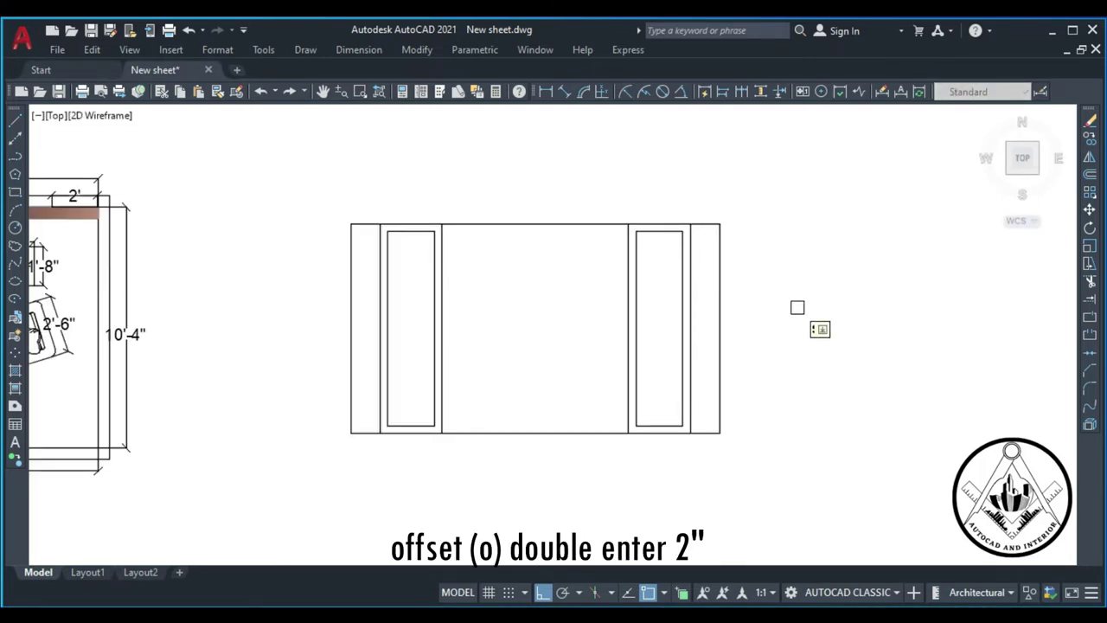
scroll(665, 271, up, 2)
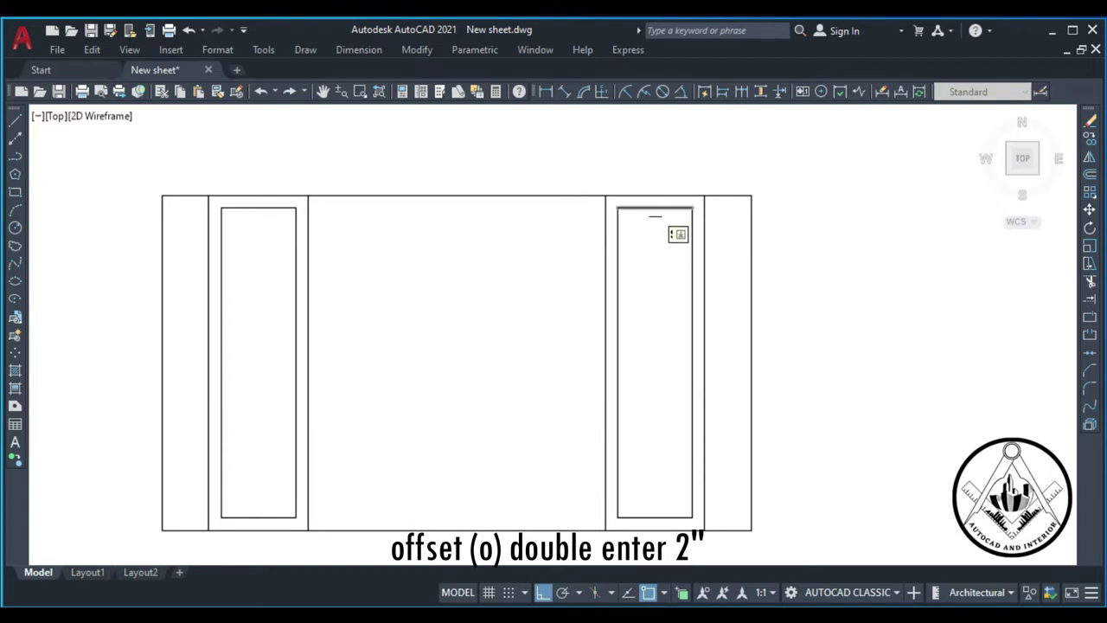
click(692, 257)
click(660, 277)
click(619, 288)
click(638, 289)
click(658, 208)
click(660, 226)
click(657, 517)
click(649, 484)
Step: Offset all four edges of the left door panel 2" inward
click(296, 400)
click(274, 400)
click(223, 400)
click(246, 398)
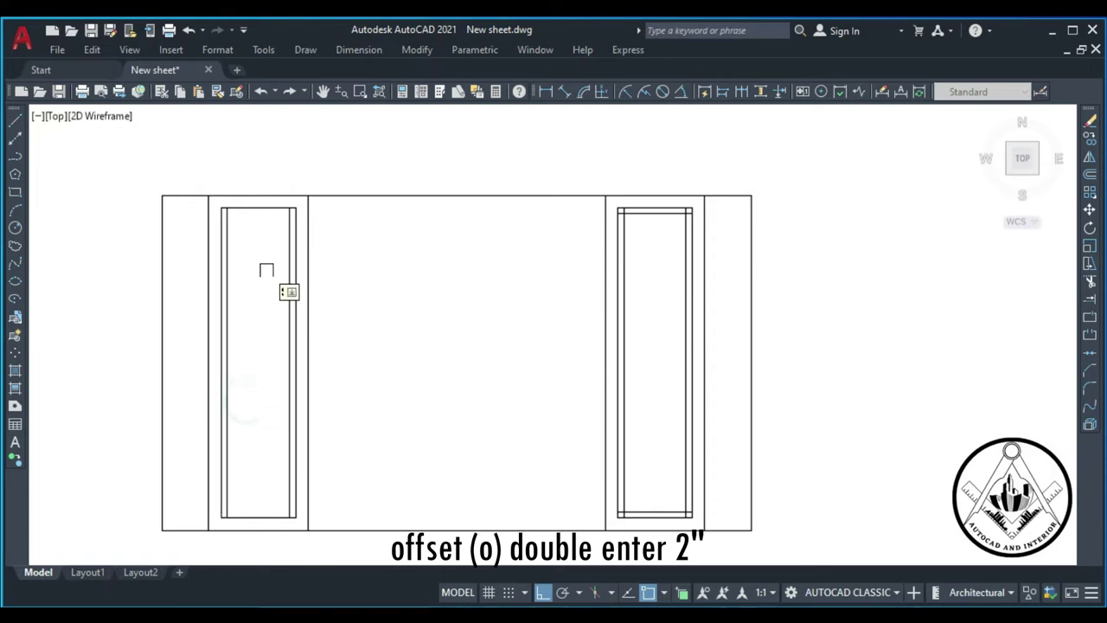
click(264, 208)
click(248, 230)
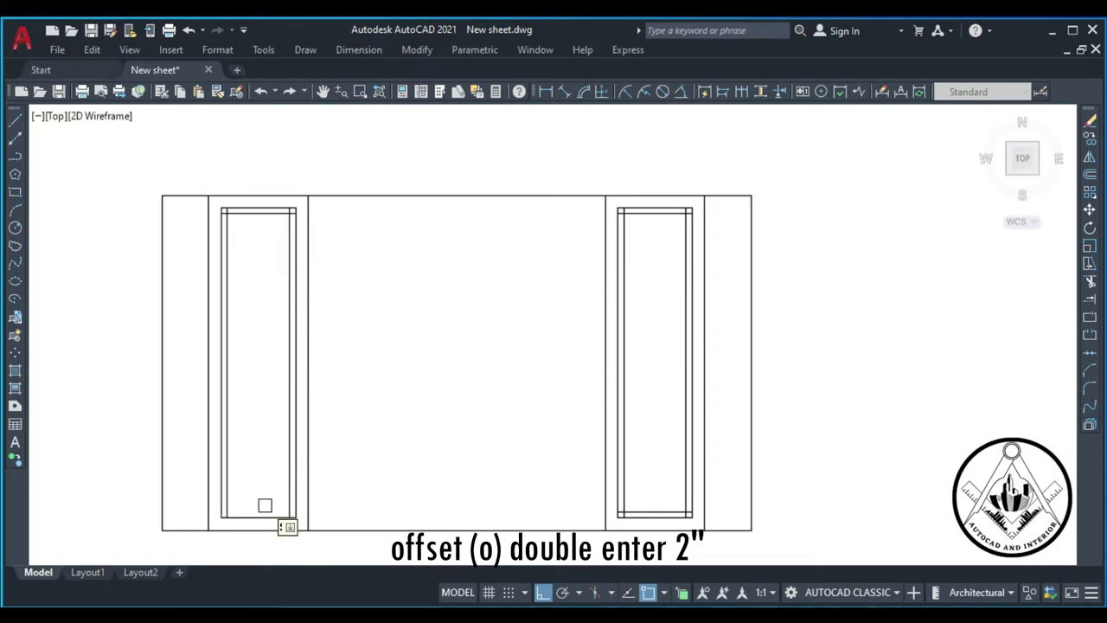
click(260, 511)
click(262, 487)
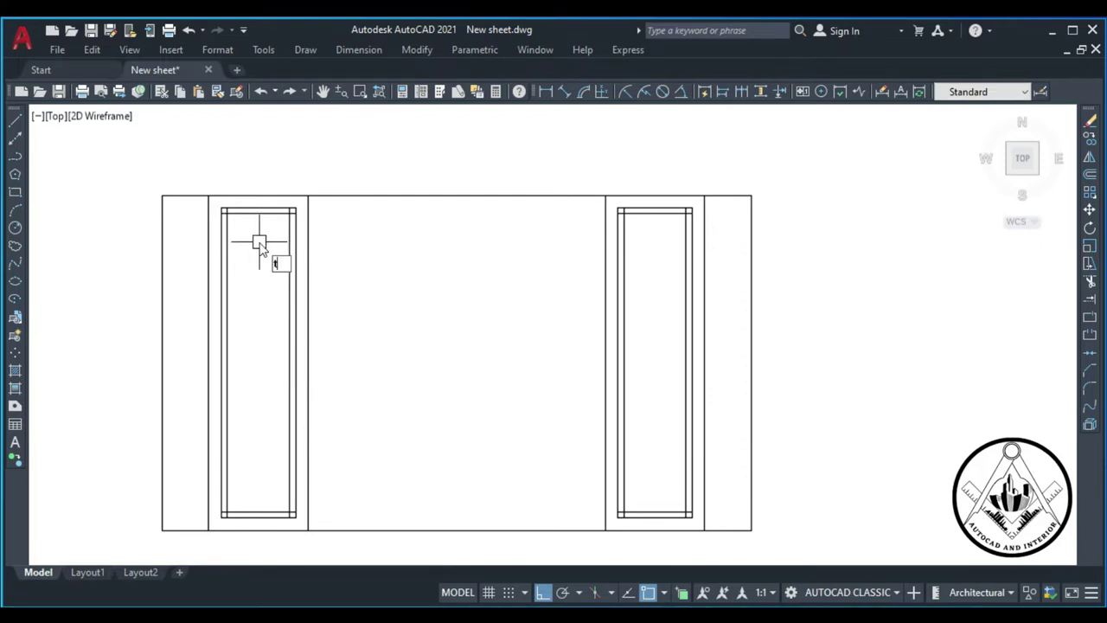
text(TR)
Step: Trim the overshooting stubs at the right panel's top-left and top-right inner corners
key(Return)
key(Return)
scroll(623, 225, up, 4)
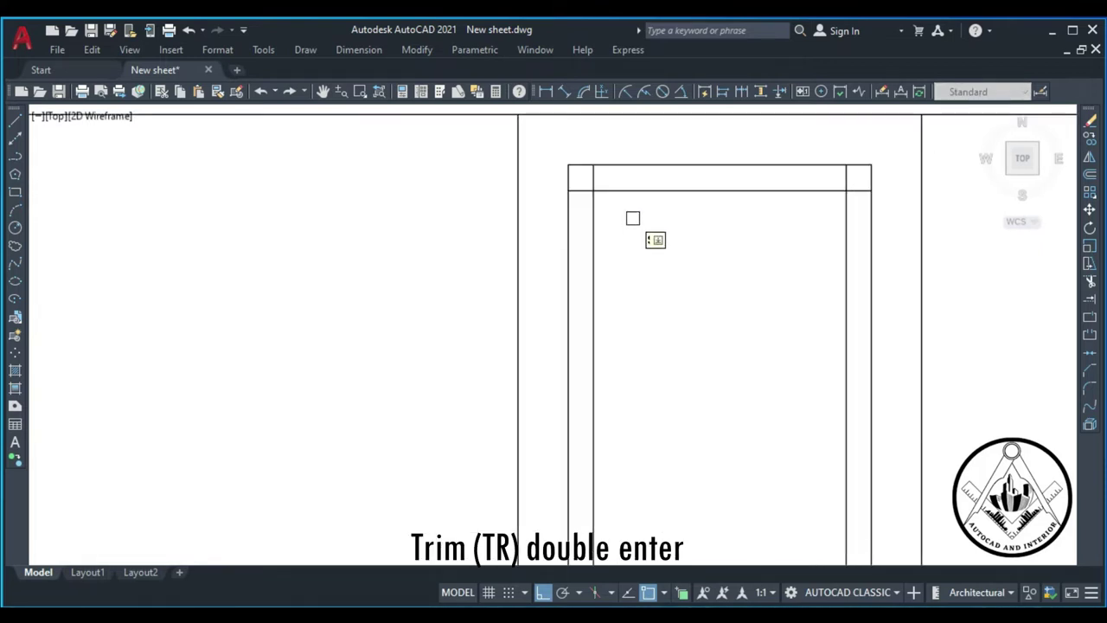
click(593, 177)
click(580, 188)
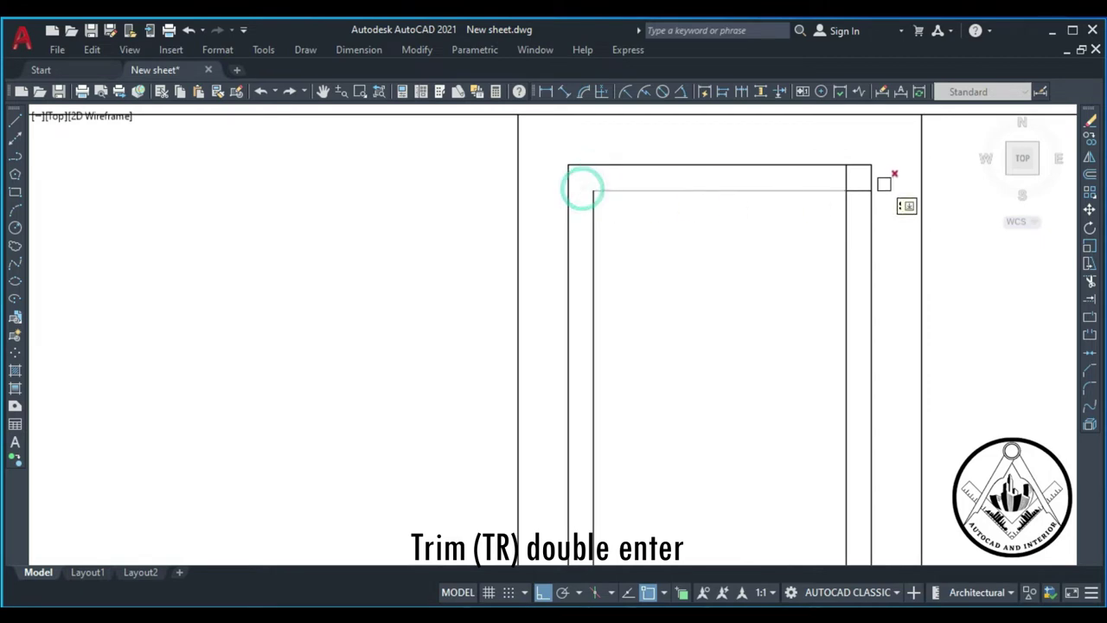
click(846, 177)
click(859, 187)
scroll(860, 184, down, 4)
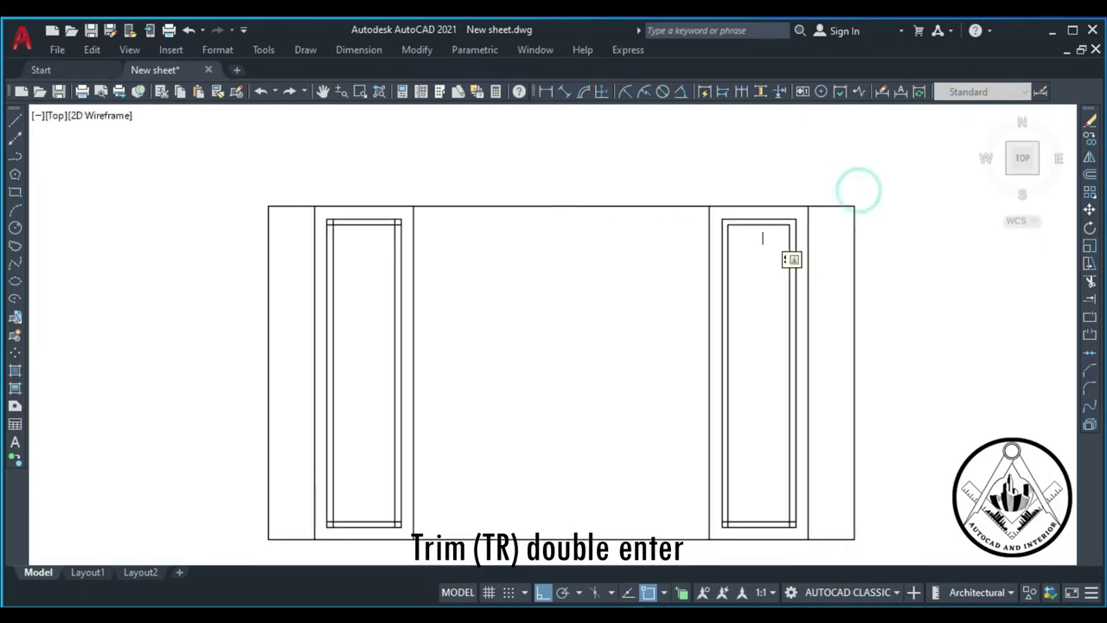
scroll(798, 563, up, 5)
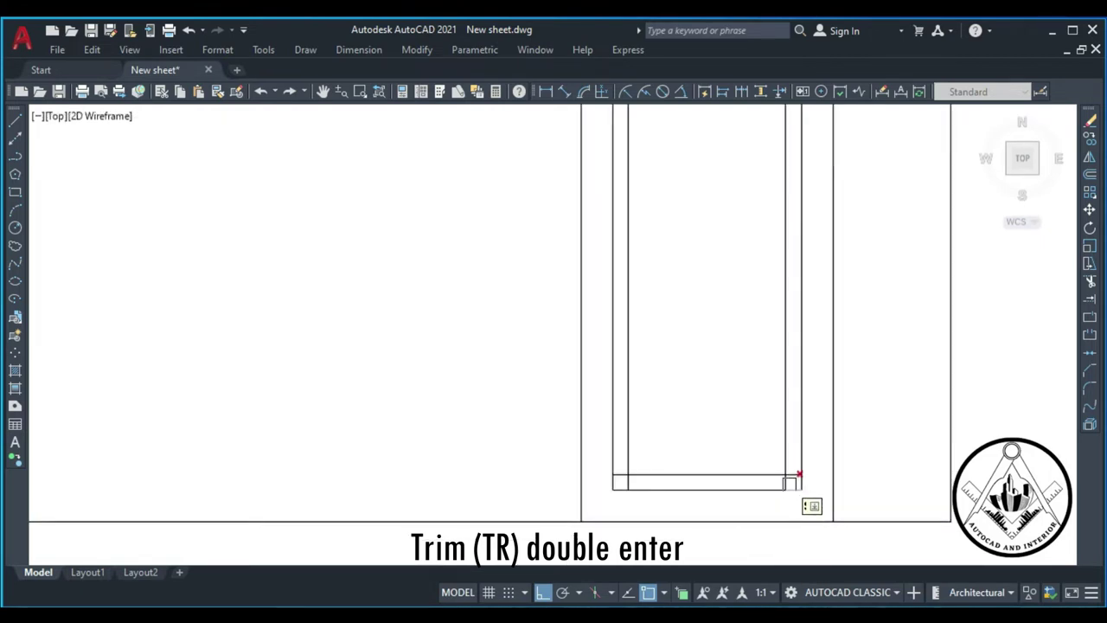
scroll(803, 504, down, 1)
Step: Trim the remaining stubs at both panels' bottom corners and the last top corner
click(786, 482)
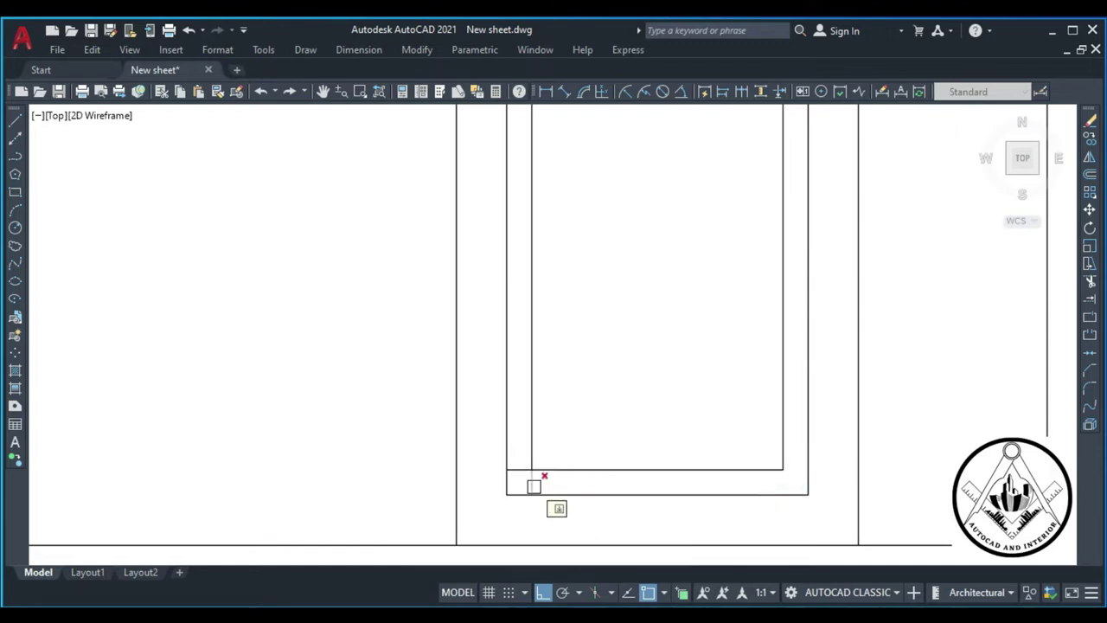
click(519, 470)
scroll(761, 437, down, 4)
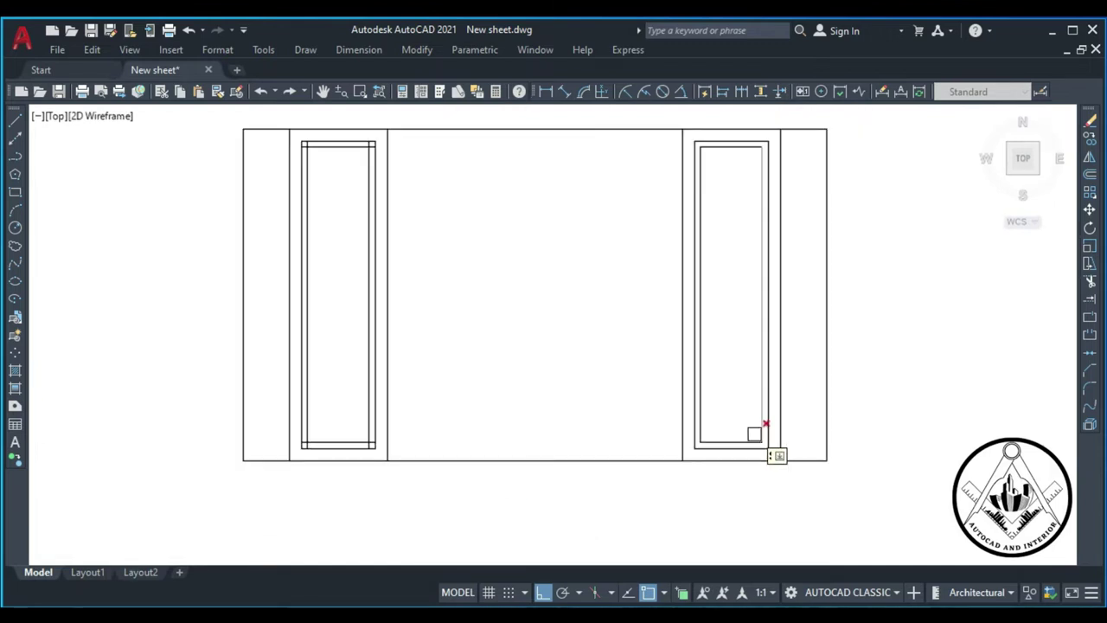
scroll(349, 440, up, 4)
click(450, 432)
click(203, 429)
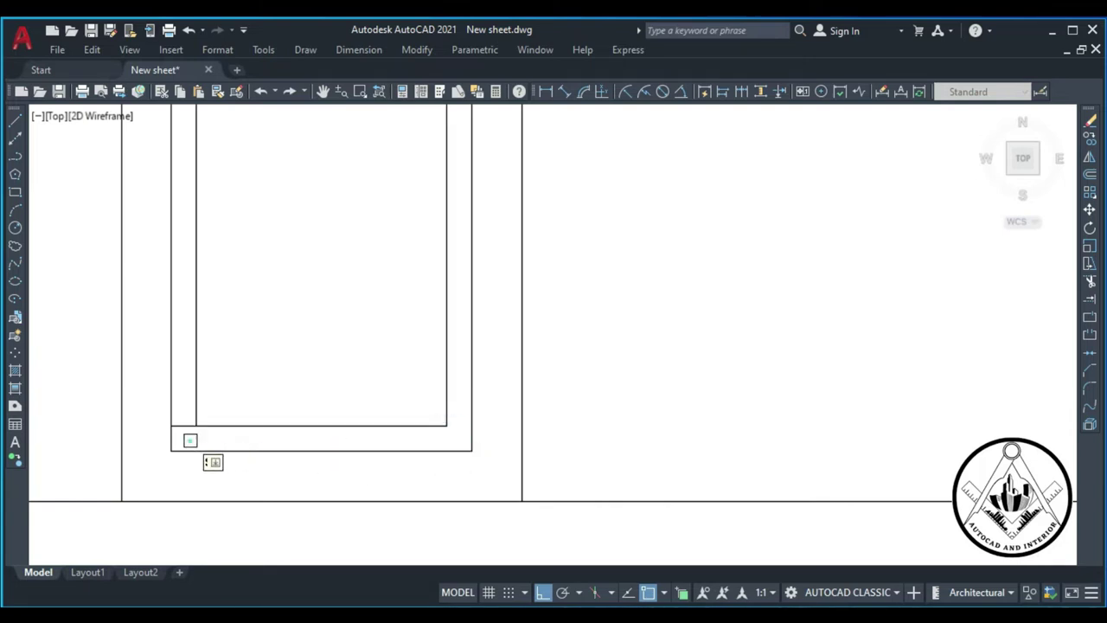
click(183, 425)
scroll(346, 437, down, 4)
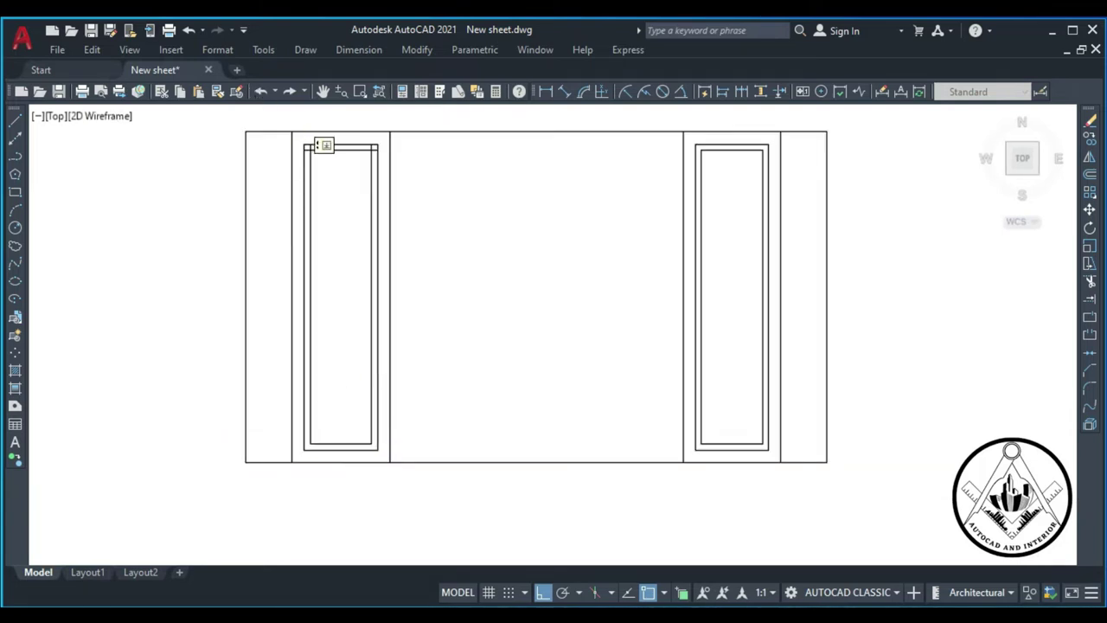
scroll(311, 145, up, 2)
scroll(318, 147, up, 2)
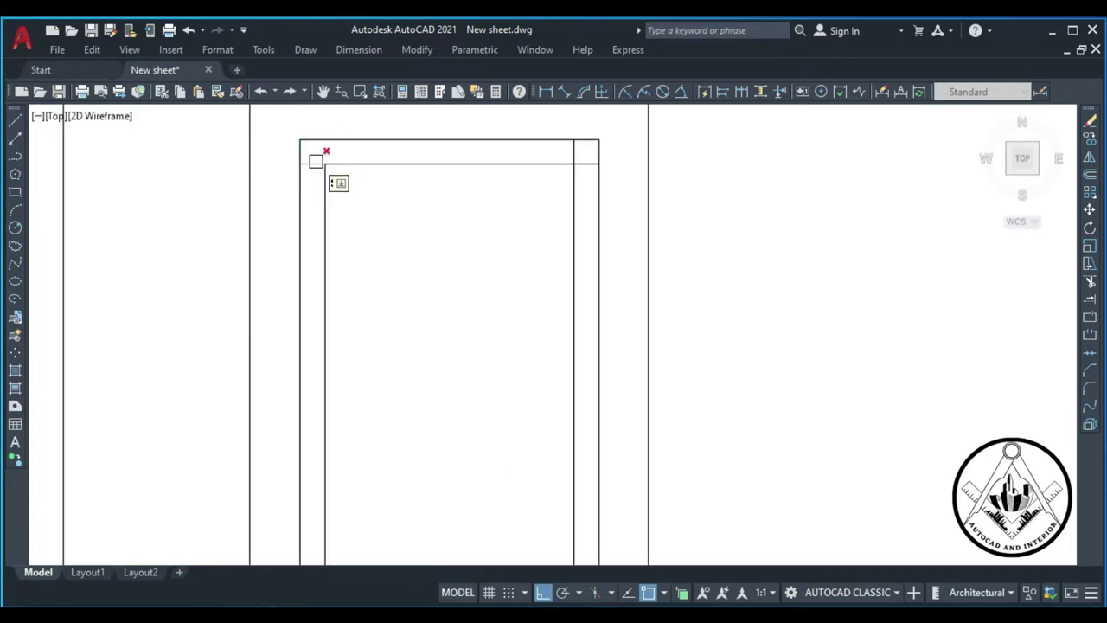
click(574, 153)
click(585, 164)
scroll(491, 226, down, 3)
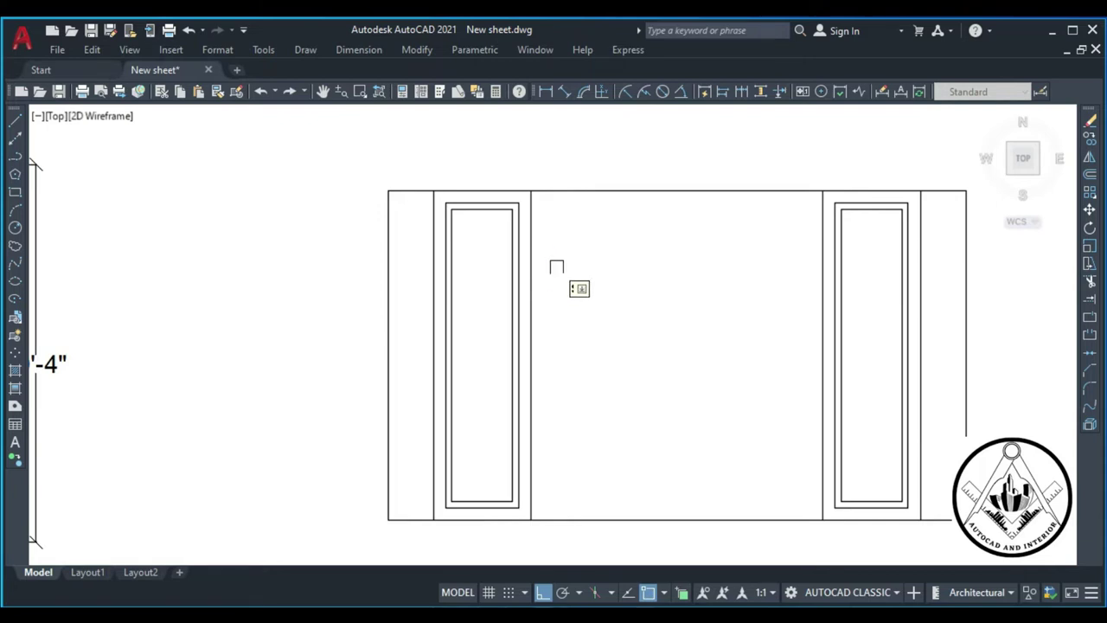
Step: Offset the left door's inner right and left edges by 1 inch
key(Escape)
key(Return)
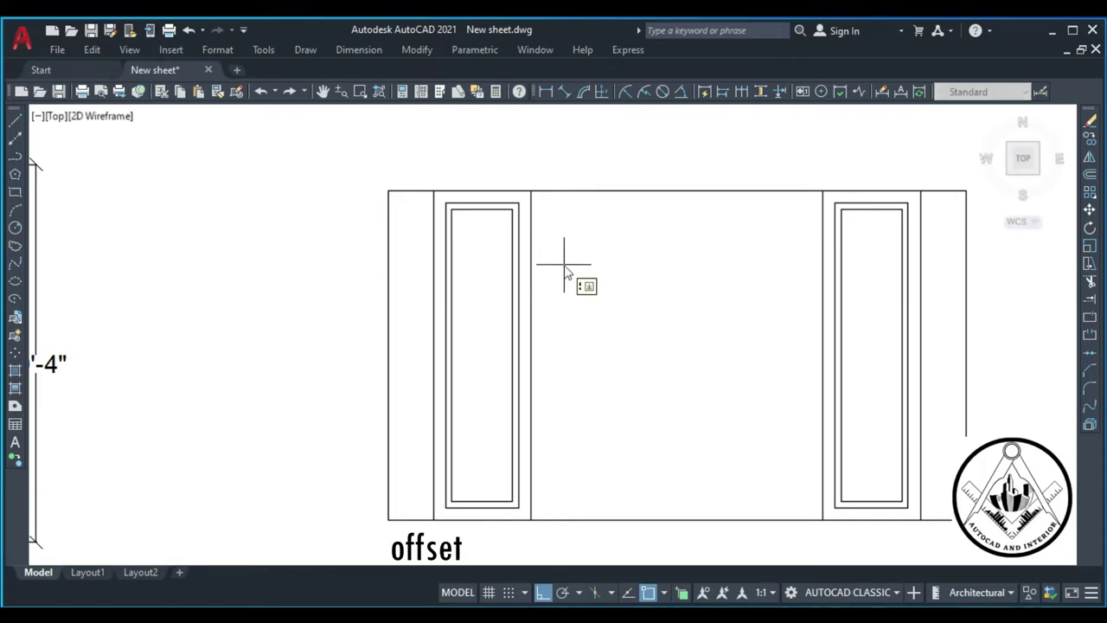
key(Return)
scroll(529, 268, up, 2)
scroll(511, 274, up, 2)
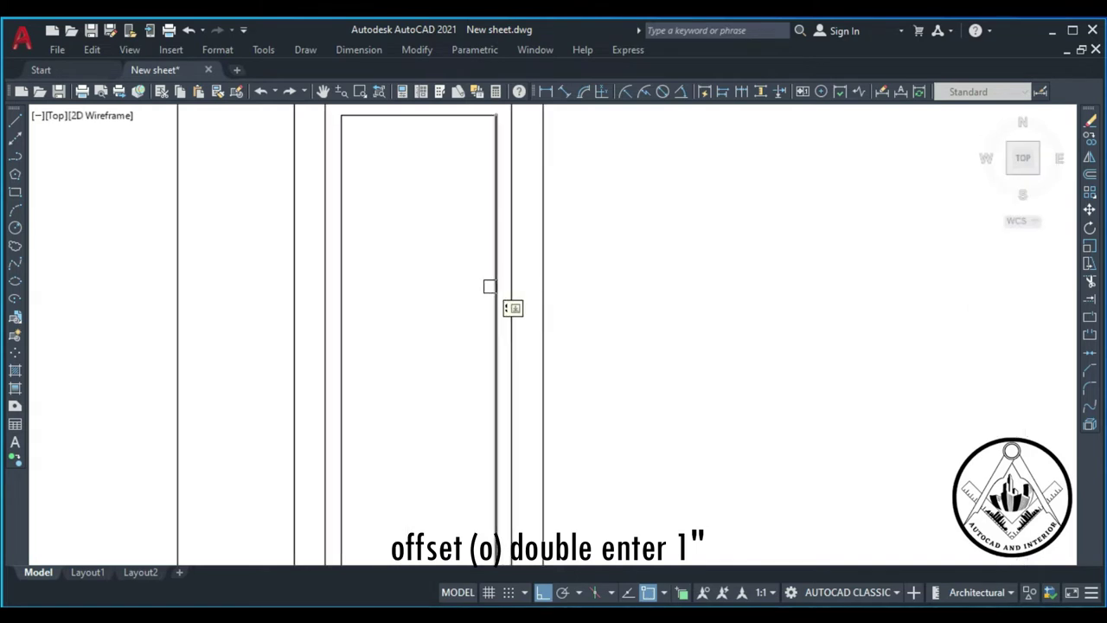
click(493, 287)
click(597, 303)
scroll(407, 239, up, 1)
scroll(381, 249, up, 1)
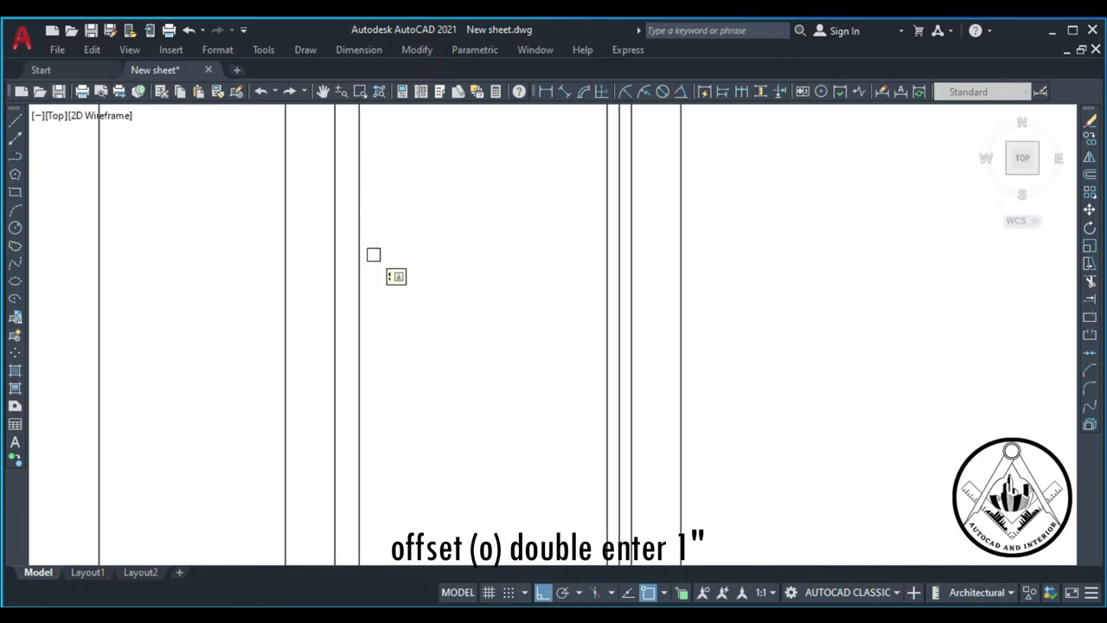
click(358, 261)
click(317, 268)
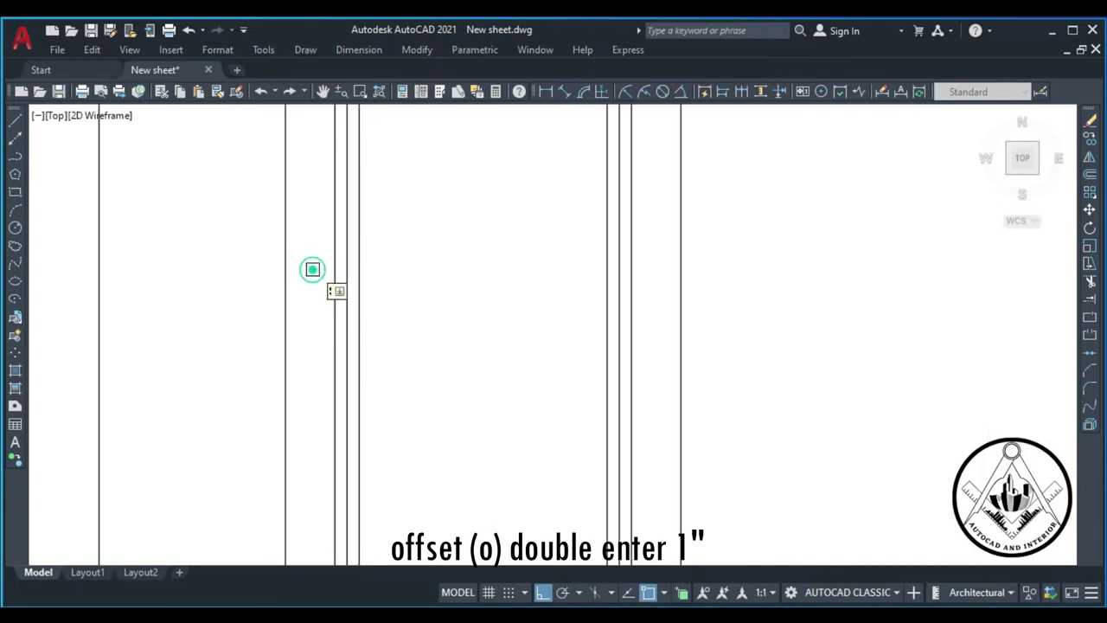
Step: Offset the left door's inner top and bottom lines by 1 inch
scroll(443, 292, down, 4)
scroll(445, 165, up, 4)
click(454, 224)
click(475, 176)
scroll(475, 176, down, 5)
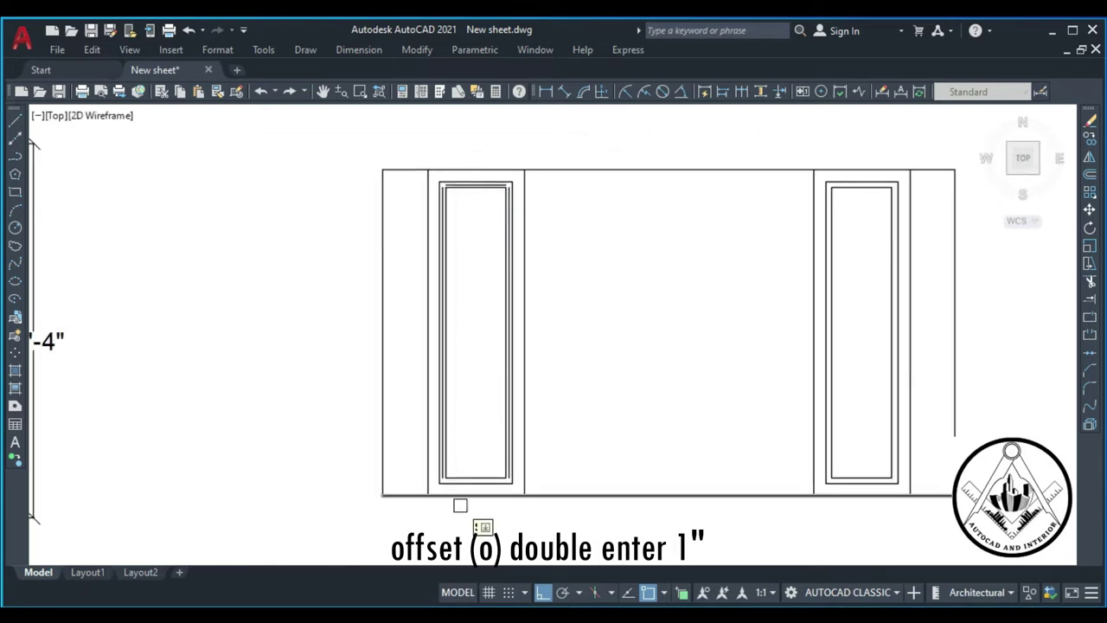
scroll(471, 491, up, 7)
click(487, 355)
click(488, 408)
Step: Offset the right door's inner left, bottom and other vertical lines by 1 inch
scroll(383, 408, down, 6)
scroll(822, 388, down, 2)
scroll(803, 384, up, 5)
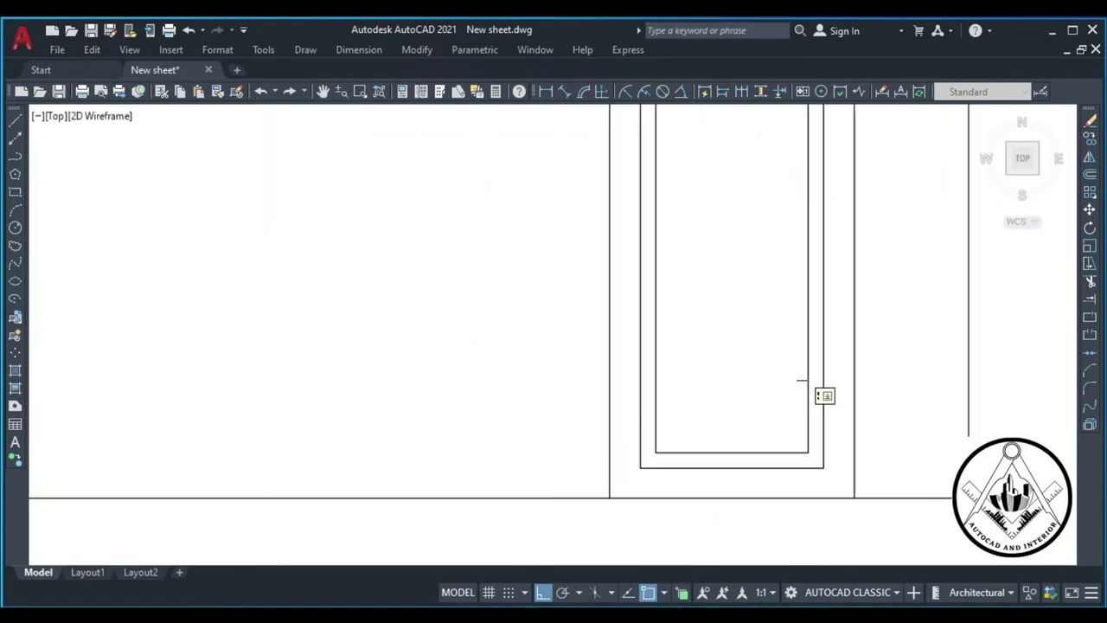
click(805, 374)
click(898, 373)
click(737, 450)
click(743, 458)
click(656, 401)
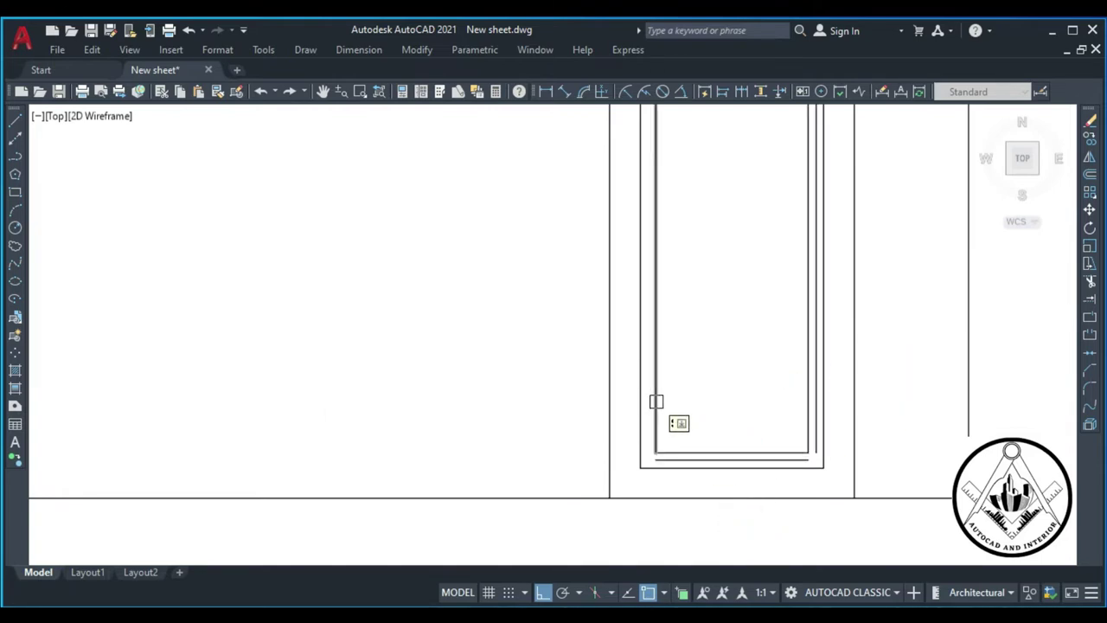
click(550, 409)
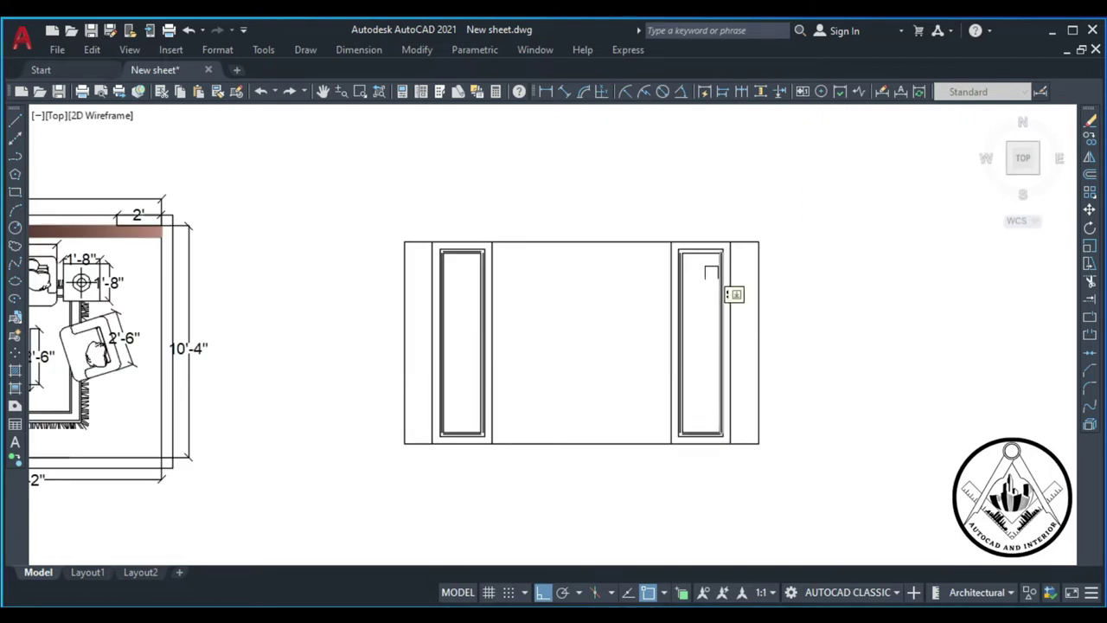
Step: Fillet two top corners of the new frame lines into sharp corners
scroll(712, 260, up, 6)
scroll(698, 250, up, 4)
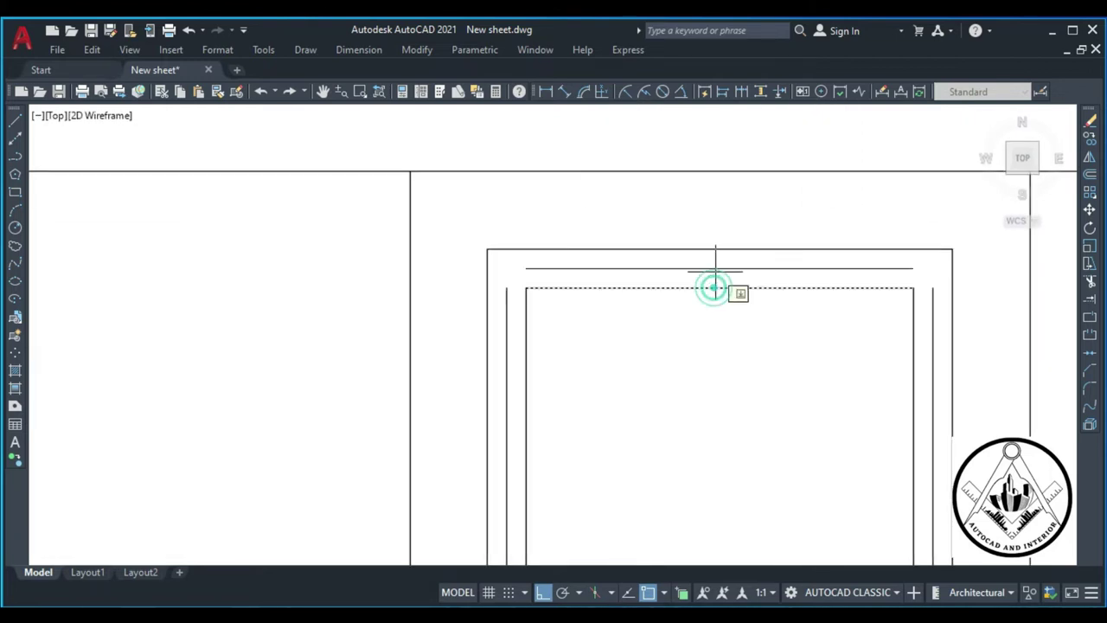
scroll(683, 209, down, 5)
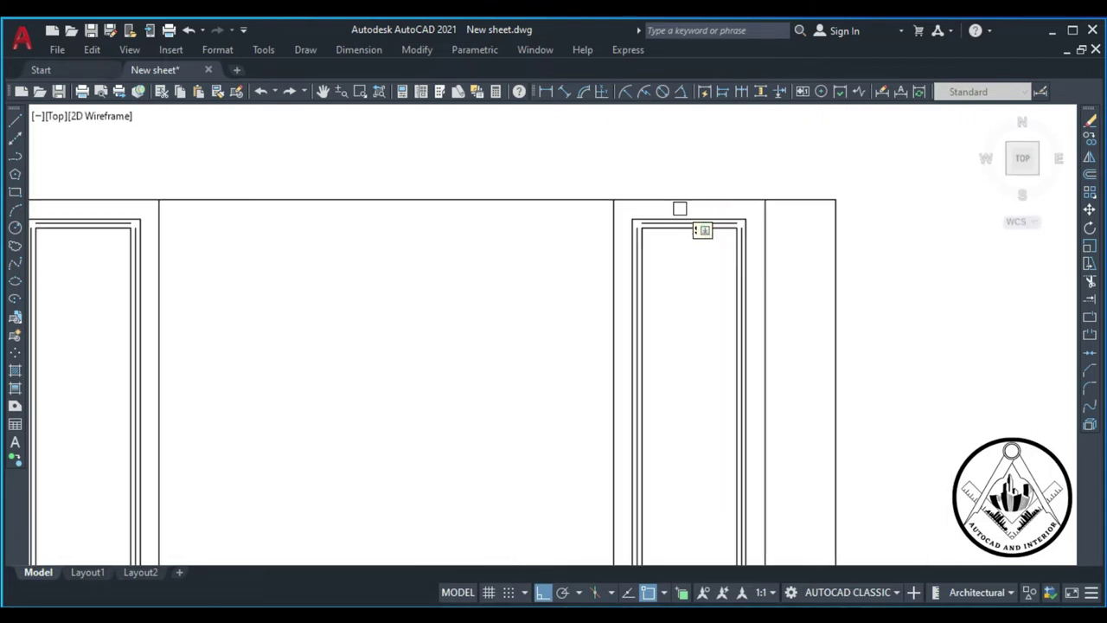
text(f)
key(Return)
scroll(726, 239, up, 4)
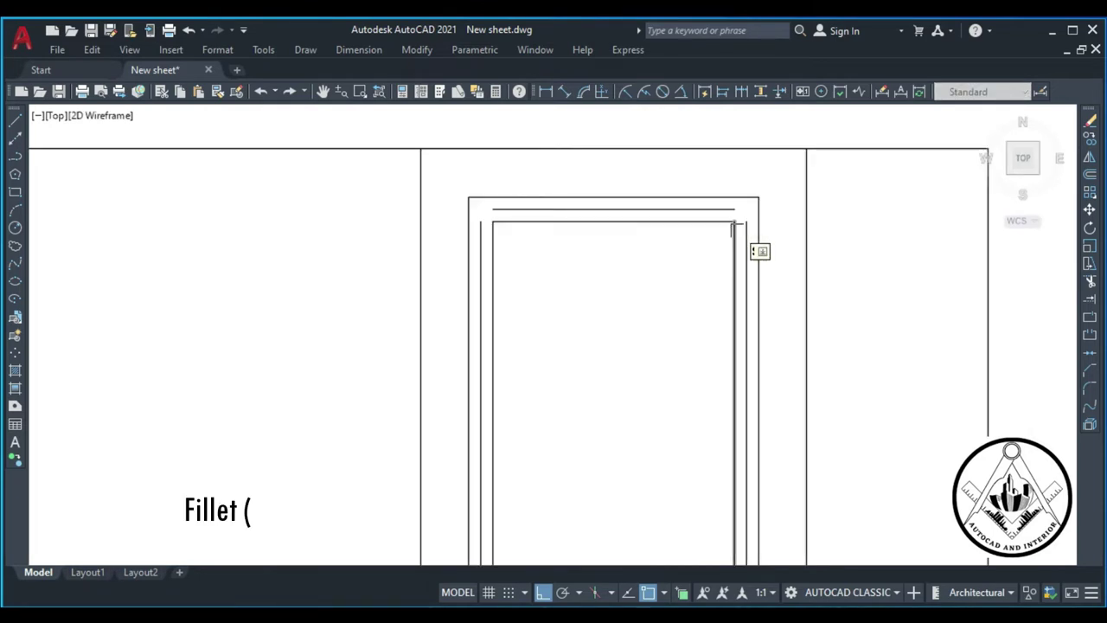
scroll(758, 250, up, 2)
click(726, 206)
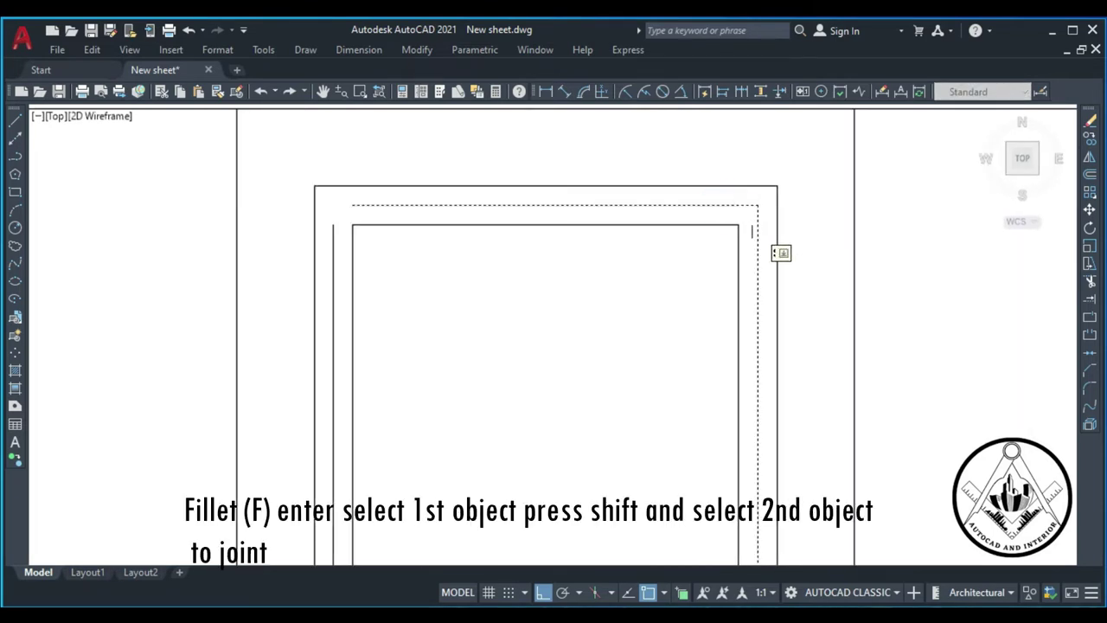
shift+click(756, 230)
text(f)
key(Return)
click(371, 206)
shift+click(333, 239)
Step: Fillet a bottom-left corner and the right door's bottom-right frame corner
scroll(333, 239, down, 5)
scroll(500, 198, down, 2)
scroll(489, 372, up, 2)
scroll(489, 373, up, 3)
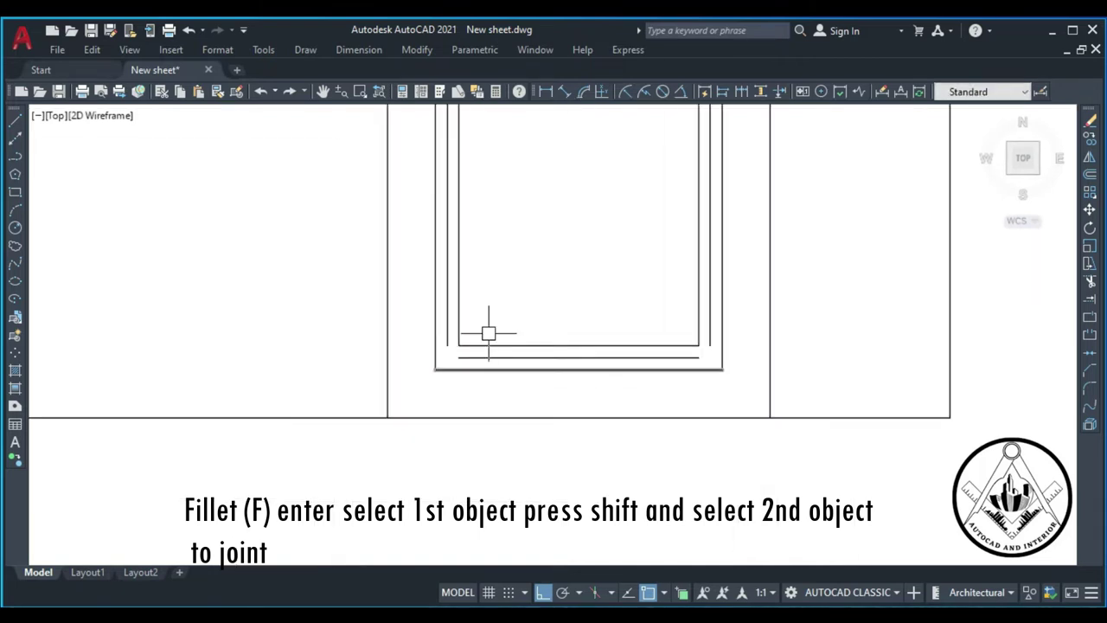
text(f)
key(Return)
scroll(458, 346, up, 2)
click(445, 334)
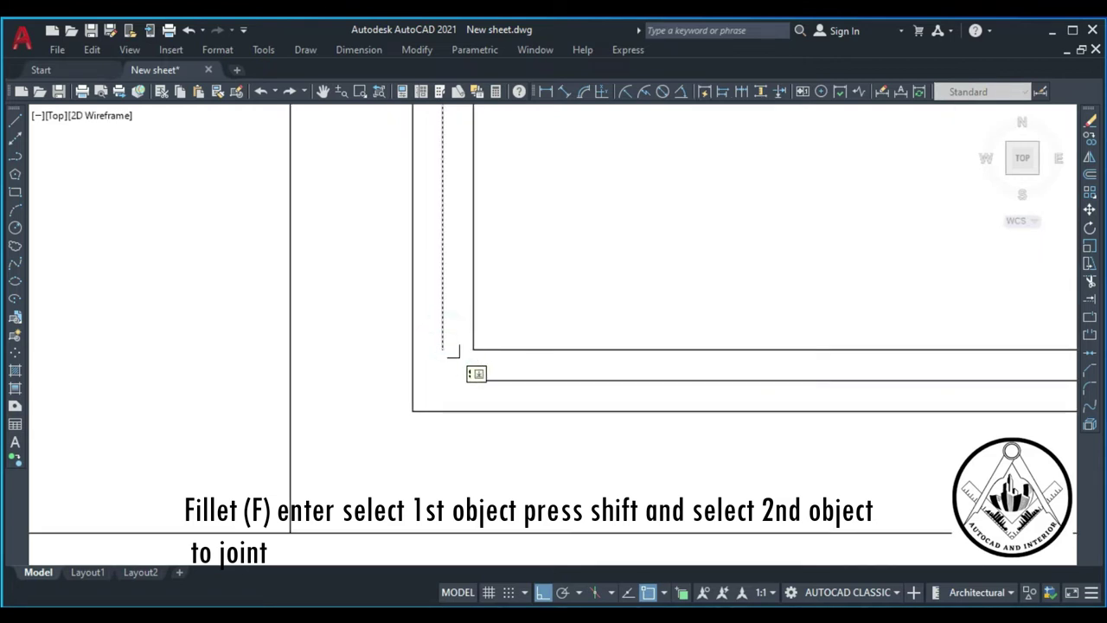
shift+click(485, 381)
scroll(485, 380, down, 3)
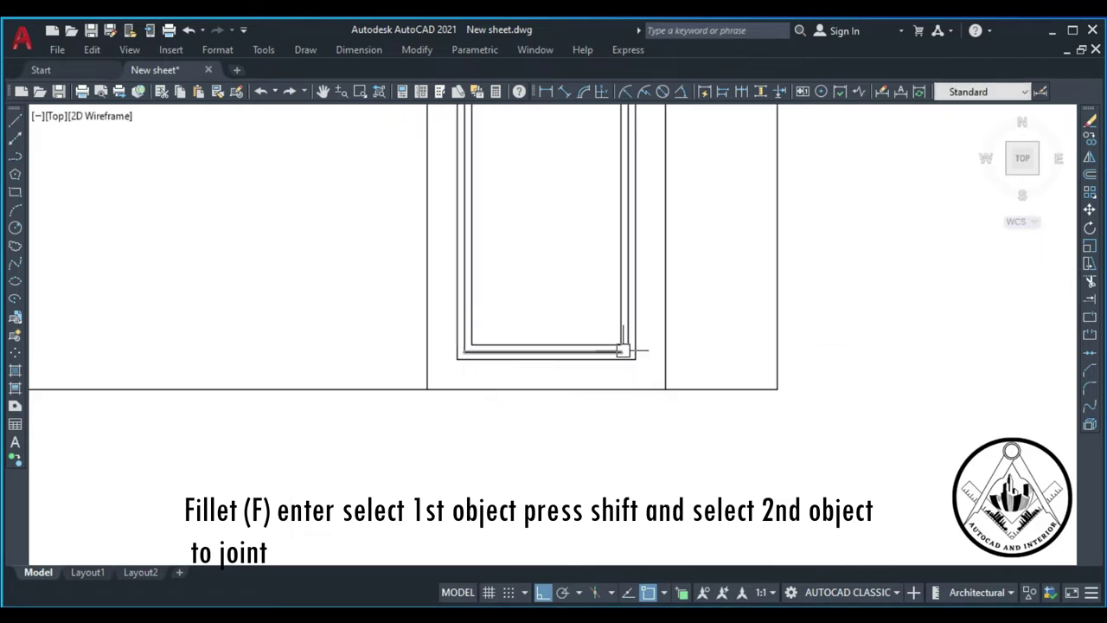
scroll(625, 346, up, 2)
text(f)
key(Return)
click(635, 323)
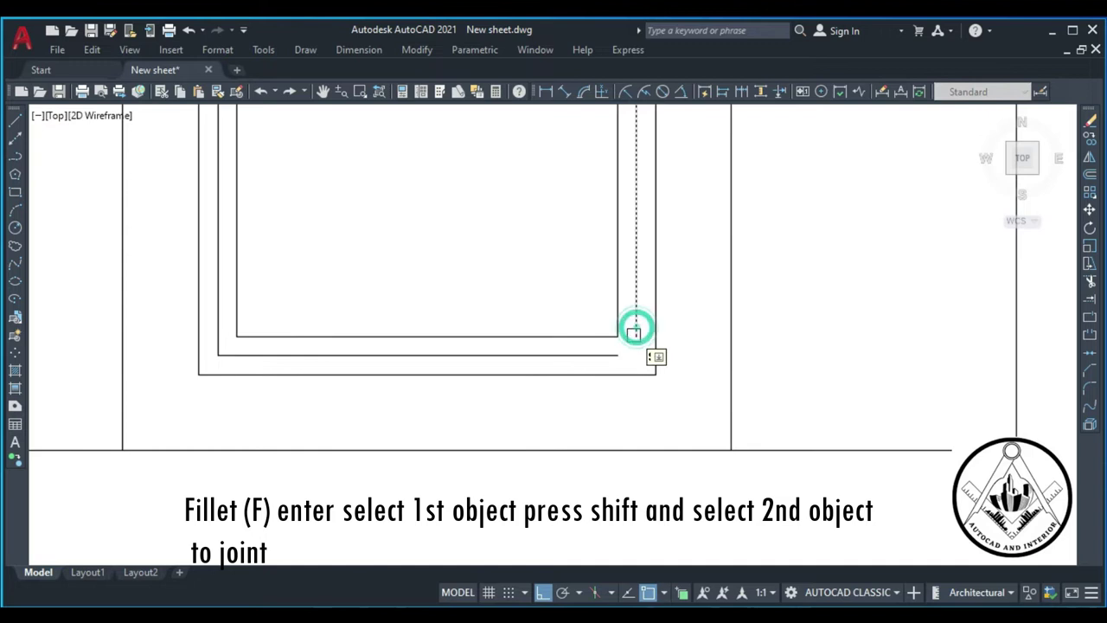
shift+click(620, 378)
Step: Fillet the left door's two bottom frame corners
scroll(649, 366, down, 2)
scroll(649, 366, down, 2)
scroll(391, 346, up, 2)
scroll(390, 346, up, 2)
scroll(390, 346, up, 2)
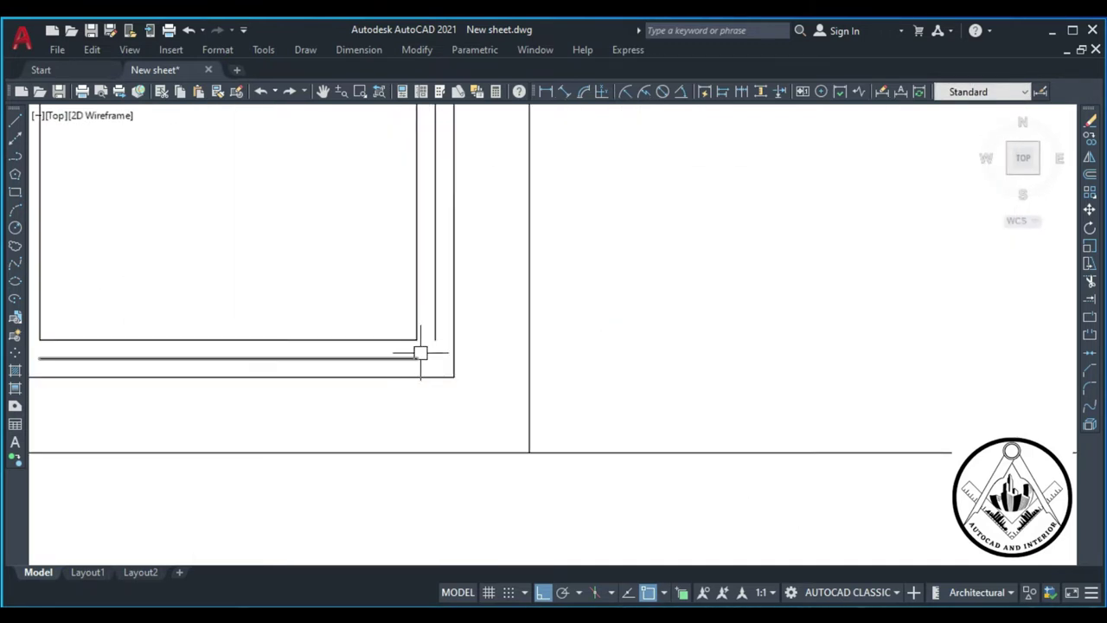
text(f)
key(Return)
click(434, 330)
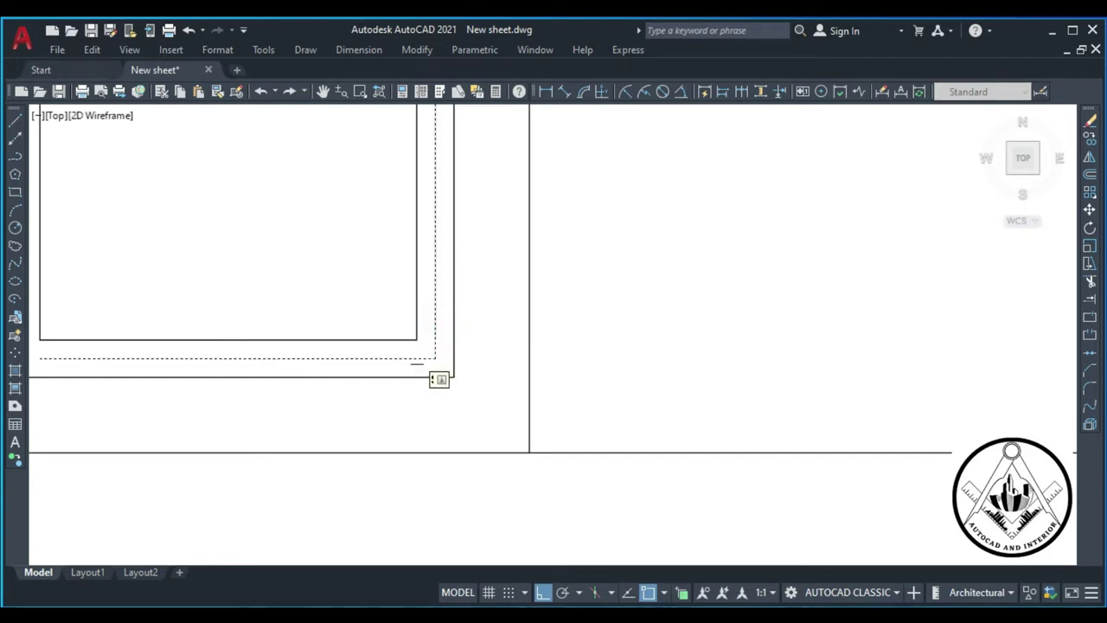
click(426, 360)
scroll(400, 357, down, 2)
scroll(396, 344, up, 5)
scroll(389, 341, up, 2)
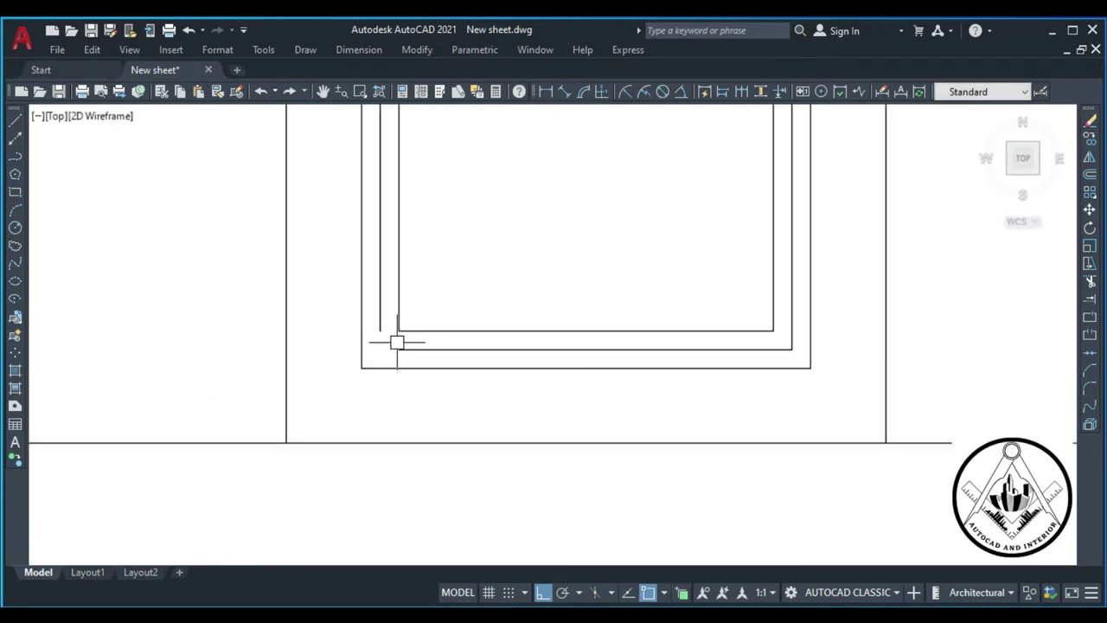
text(f)
key(Return)
click(381, 319)
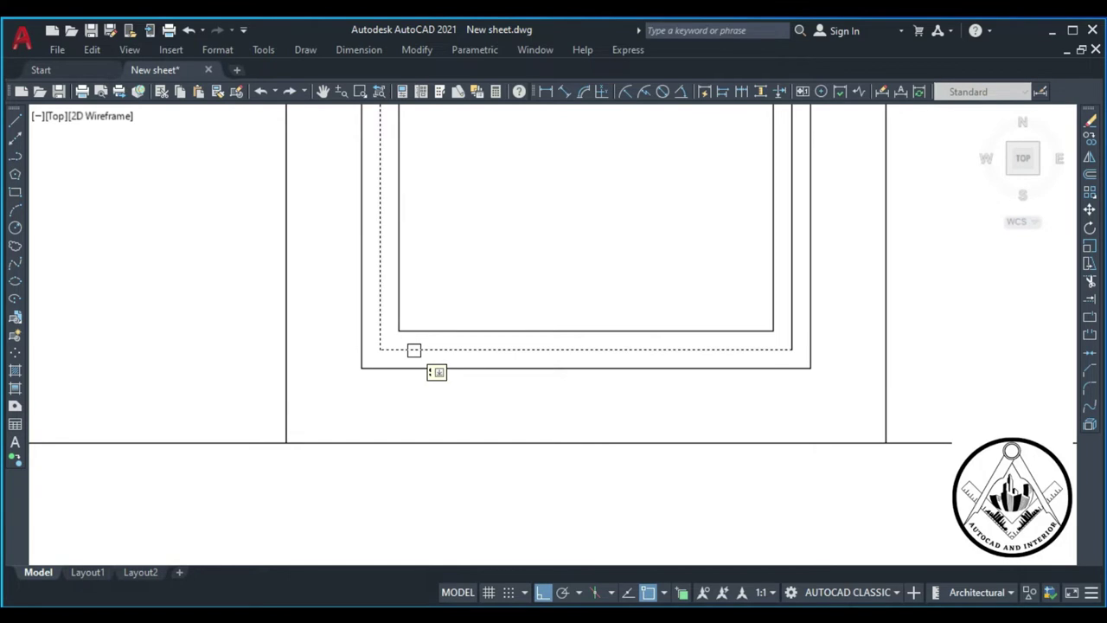
click(413, 349)
Step: Fillet the left door's top-left and top-right frame corners
scroll(444, 366, down, 2)
scroll(453, 370, down, 3)
scroll(441, 251, up, 4)
scroll(438, 197, up, 2)
key(Return)
click(437, 195)
click(408, 218)
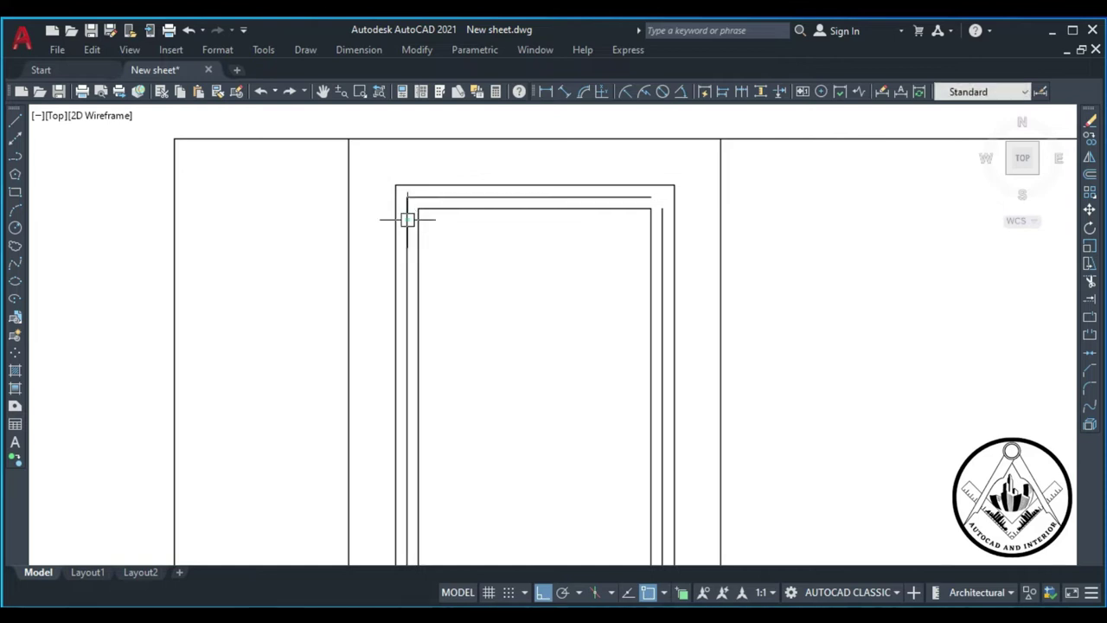
scroll(494, 250, down, 2)
scroll(597, 222, up, 4)
key(Return)
click(563, 208)
click(600, 242)
scroll(510, 264, down, 3)
scroll(496, 269, down, 2)
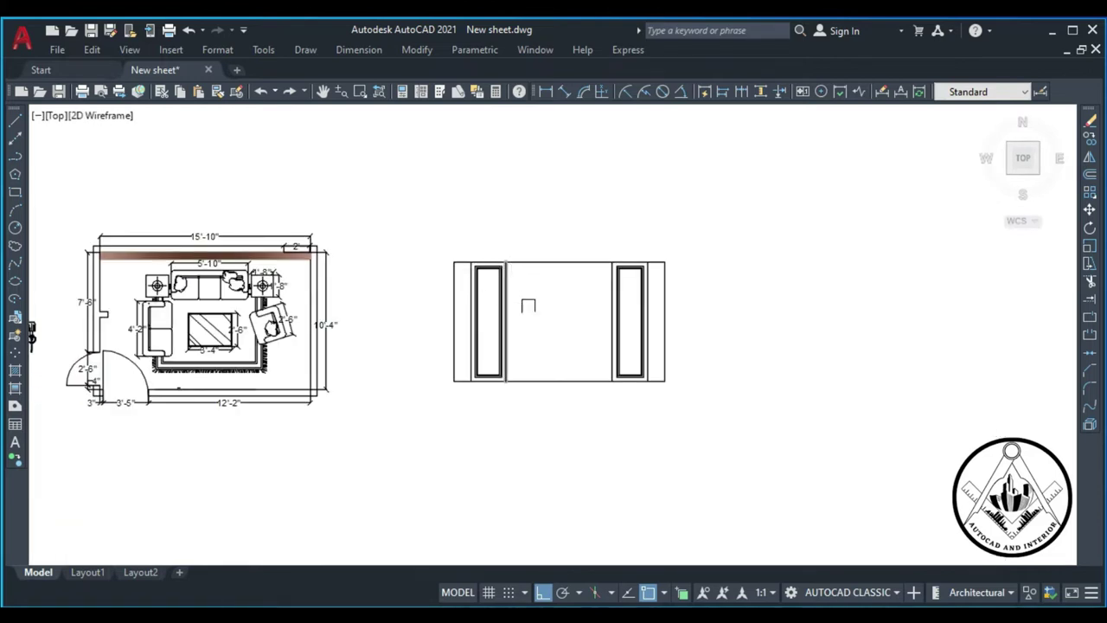
Step: Make a 1-foot copy of the line beside the left door, then delete the misplaced line
scroll(536, 331, up, 2)
scroll(537, 318, up, 2)
text(O)
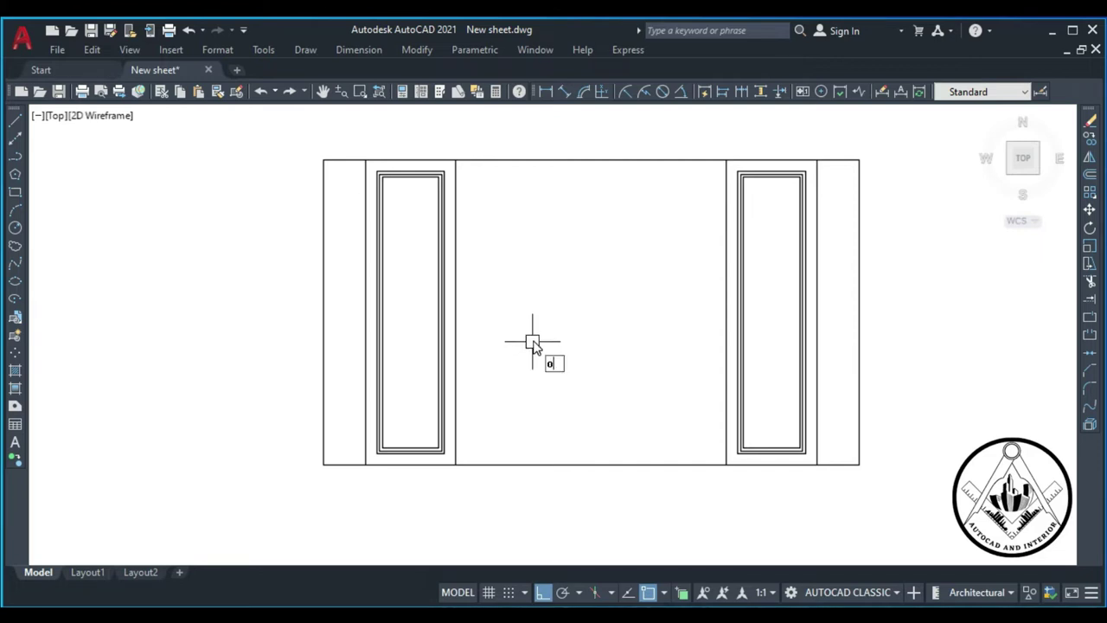
key(Return)
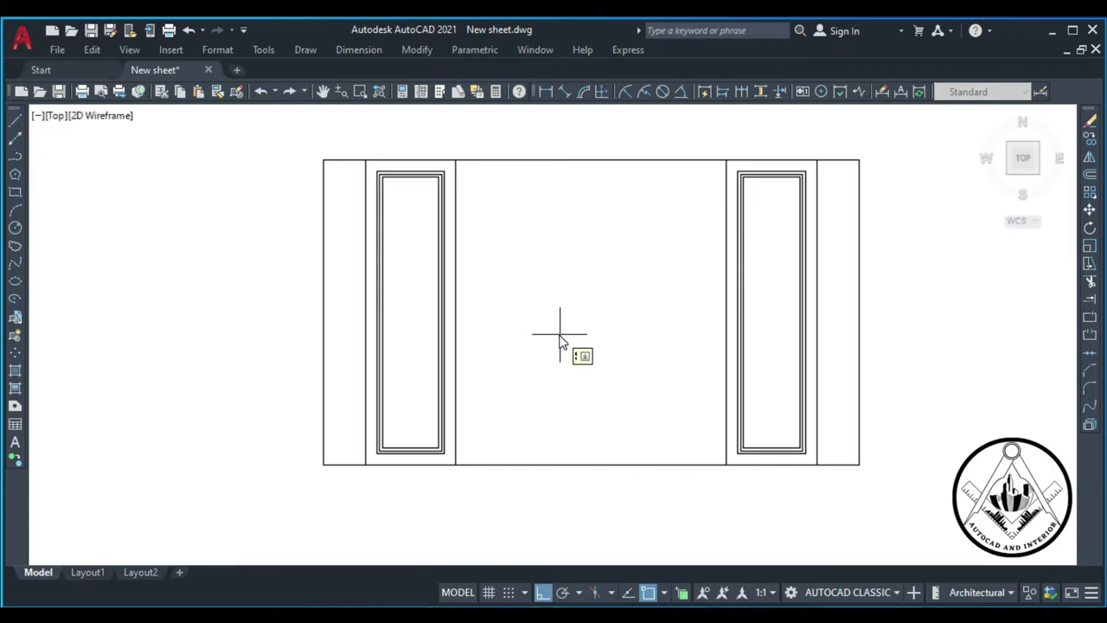
text(1')
key(Return)
click(458, 323)
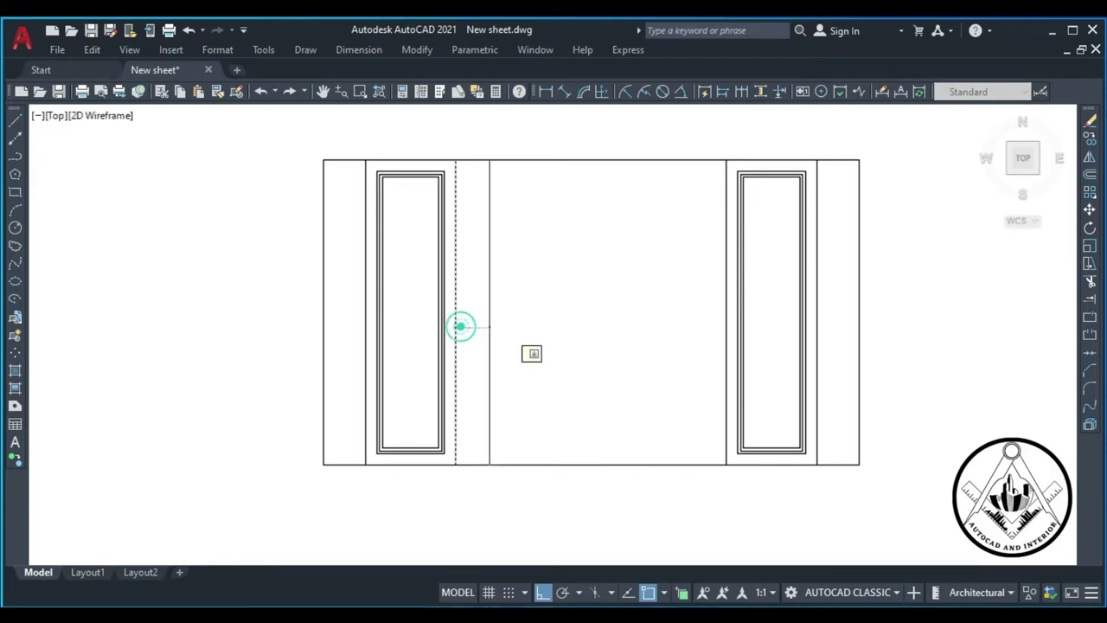
click(559, 331)
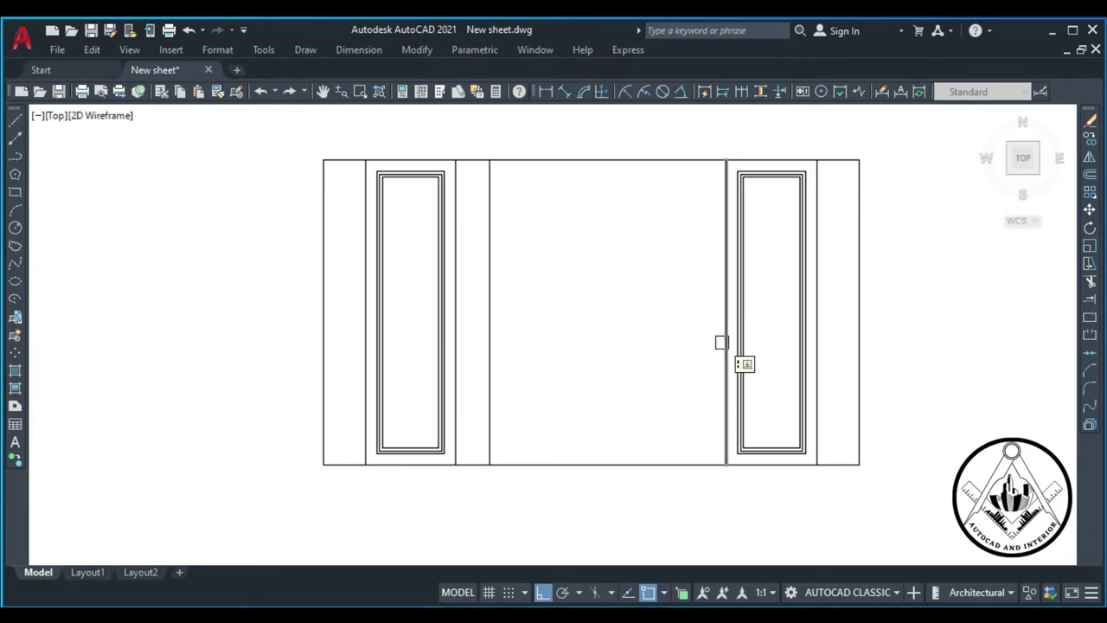
click(488, 347)
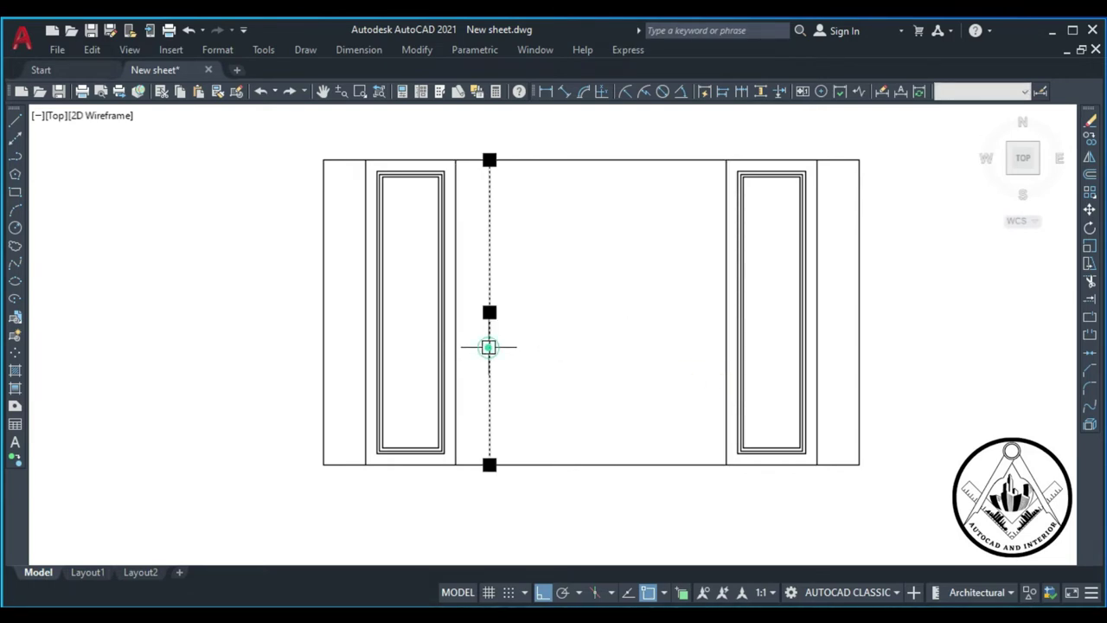
key(Delete)
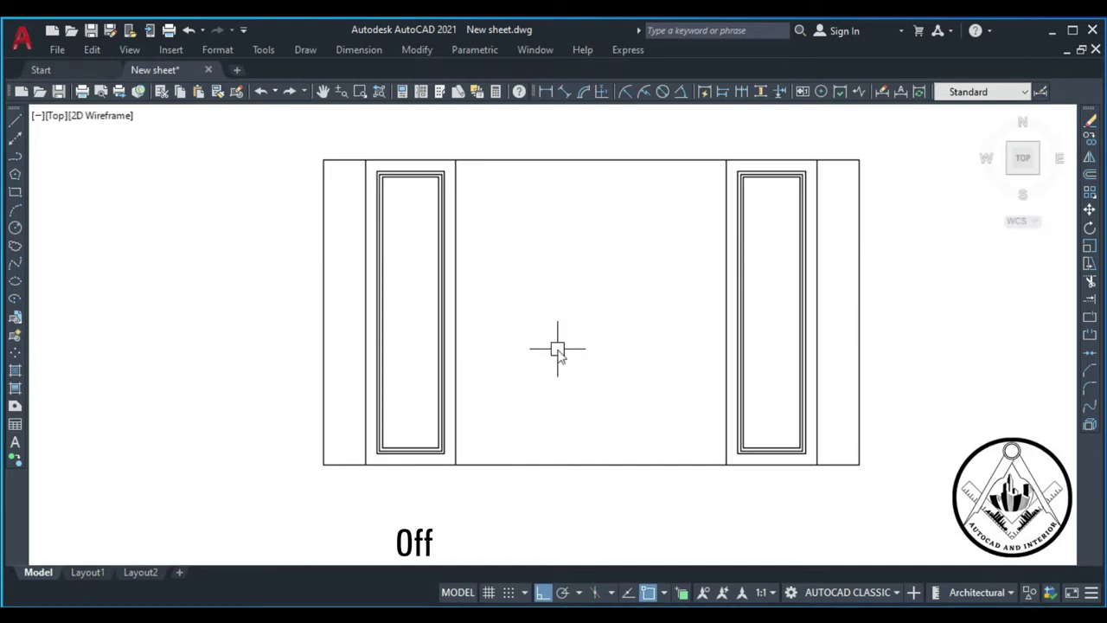
Step: Offset the lines beside both doors 4 inches toward the centre
text(o)
key(Return)
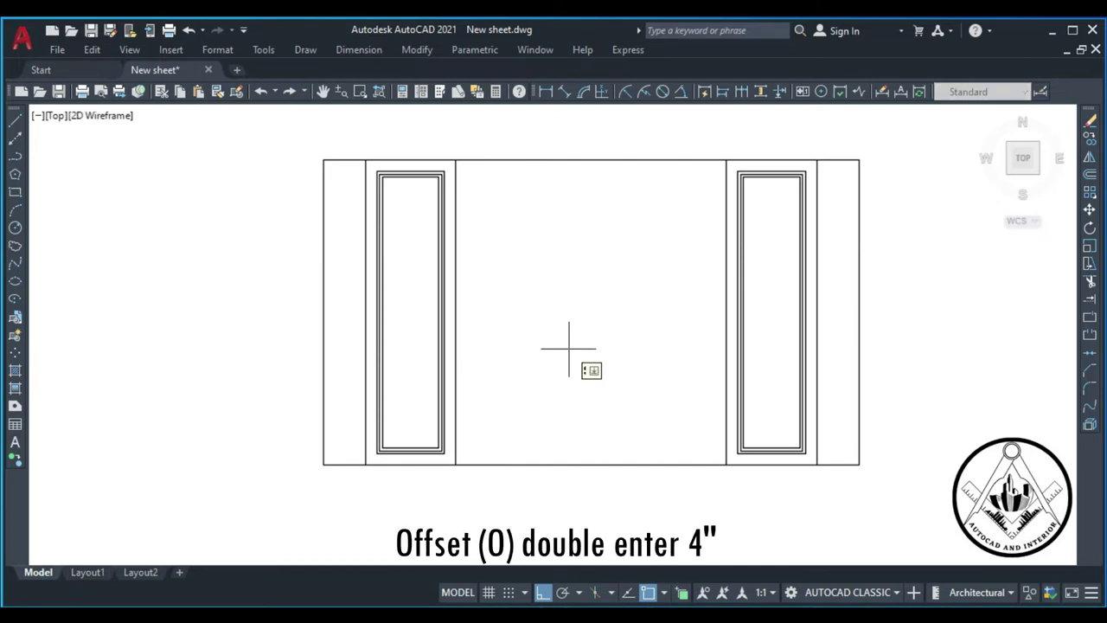
key(Return)
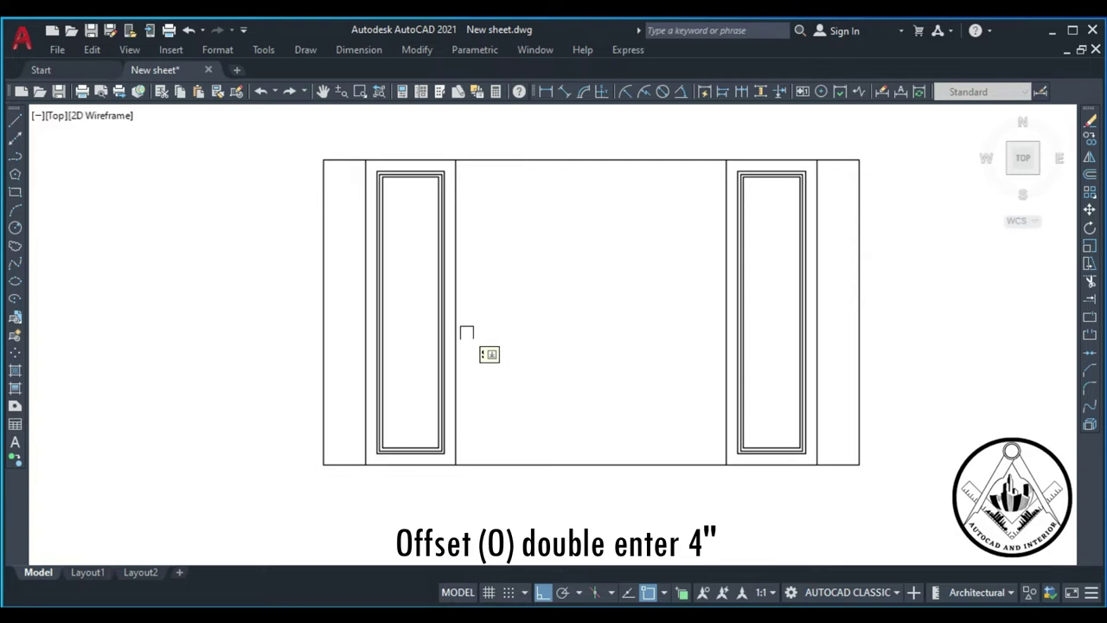
click(456, 334)
click(504, 336)
click(725, 351)
click(660, 363)
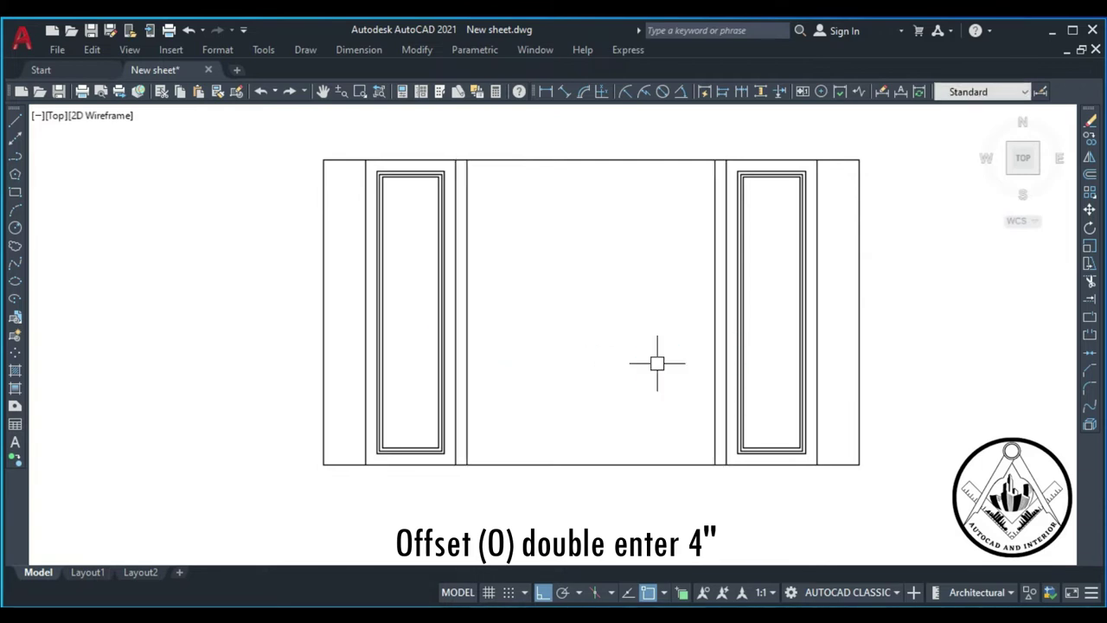
Step: Offset both 4-inch strip lines 1 foot toward the centre to form the columns
key(Return)
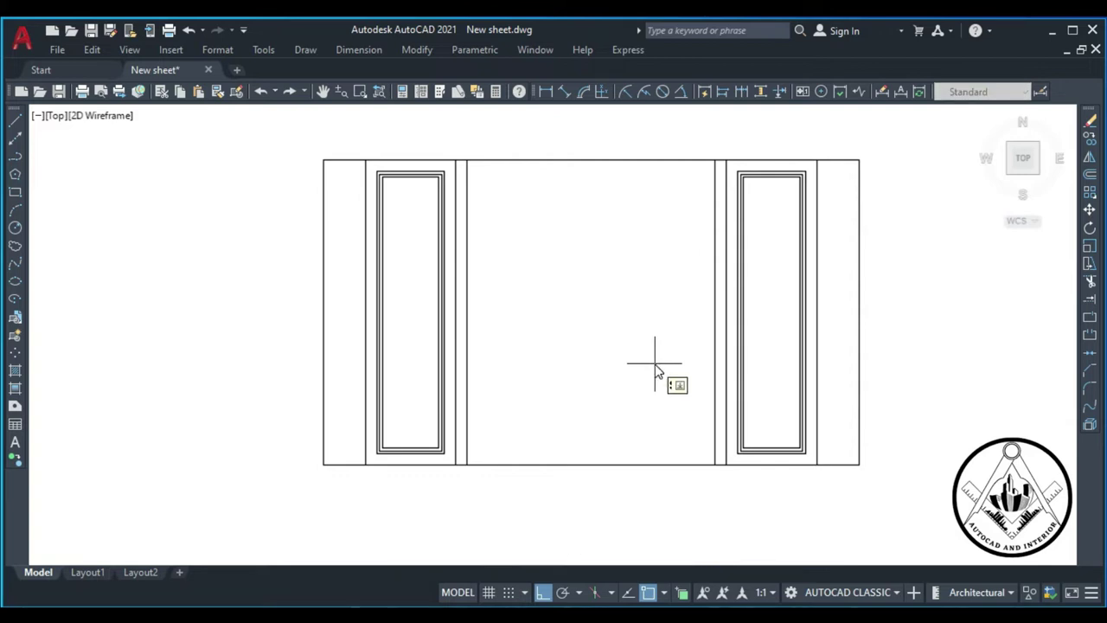
text(1')
key(Return)
click(715, 363)
click(658, 366)
click(469, 364)
click(541, 365)
scroll(542, 310, down, 2)
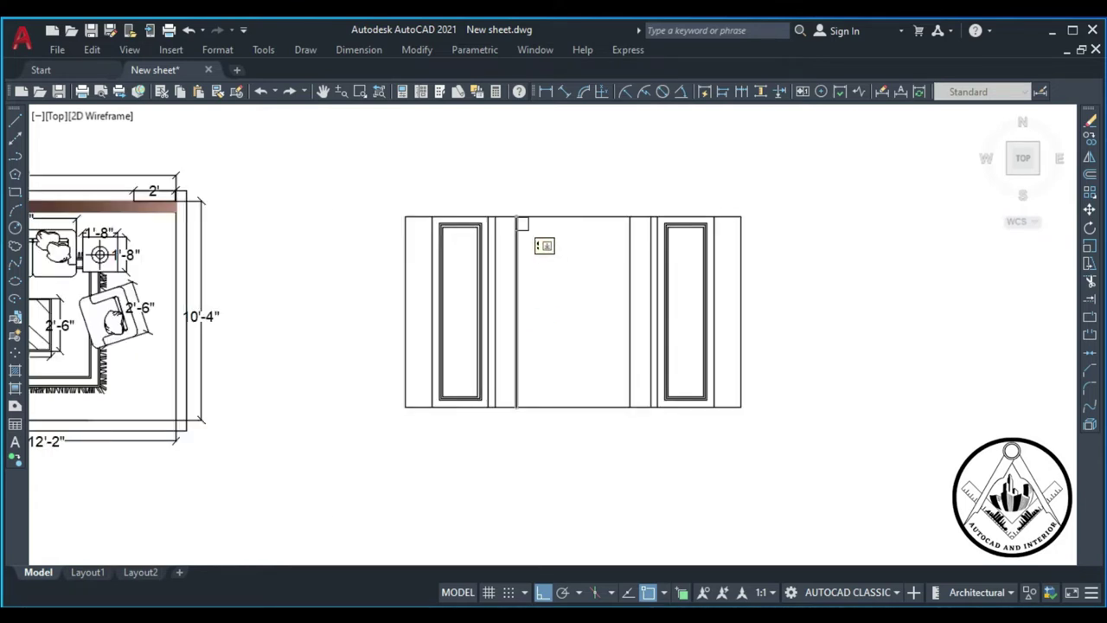
scroll(521, 223, up, 1)
scroll(521, 224, up, 1)
scroll(521, 224, down, 1)
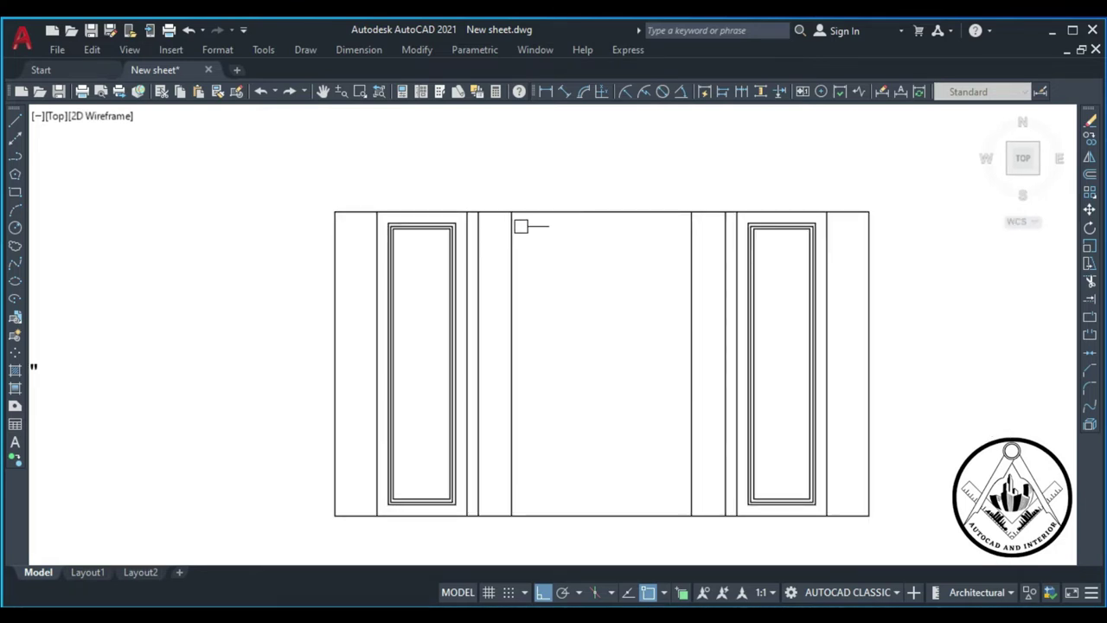
scroll(488, 210, up, 1)
scroll(484, 212, up, 1)
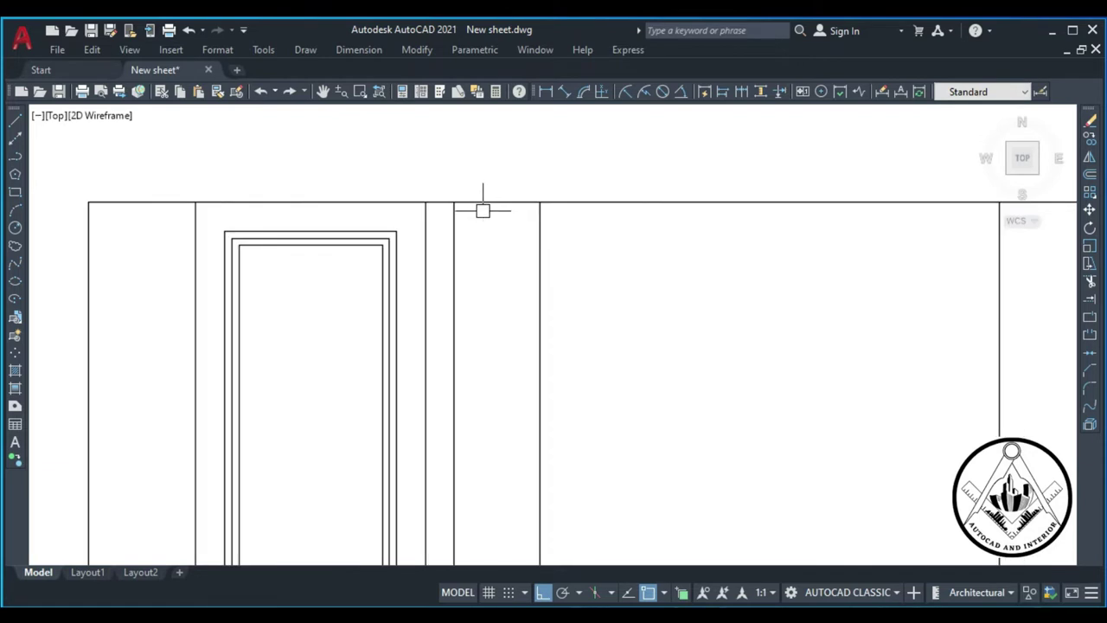
Step: Draw a thin cornice box 2 inches deep across the left column's top
click(15, 126)
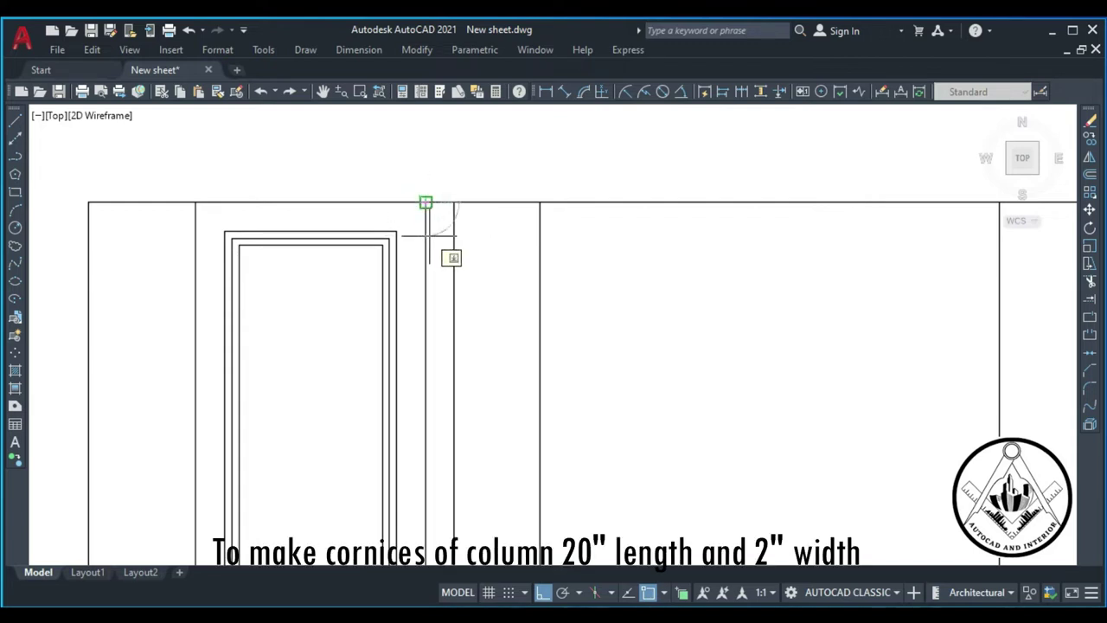
text(2")
key(Return)
click(536, 215)
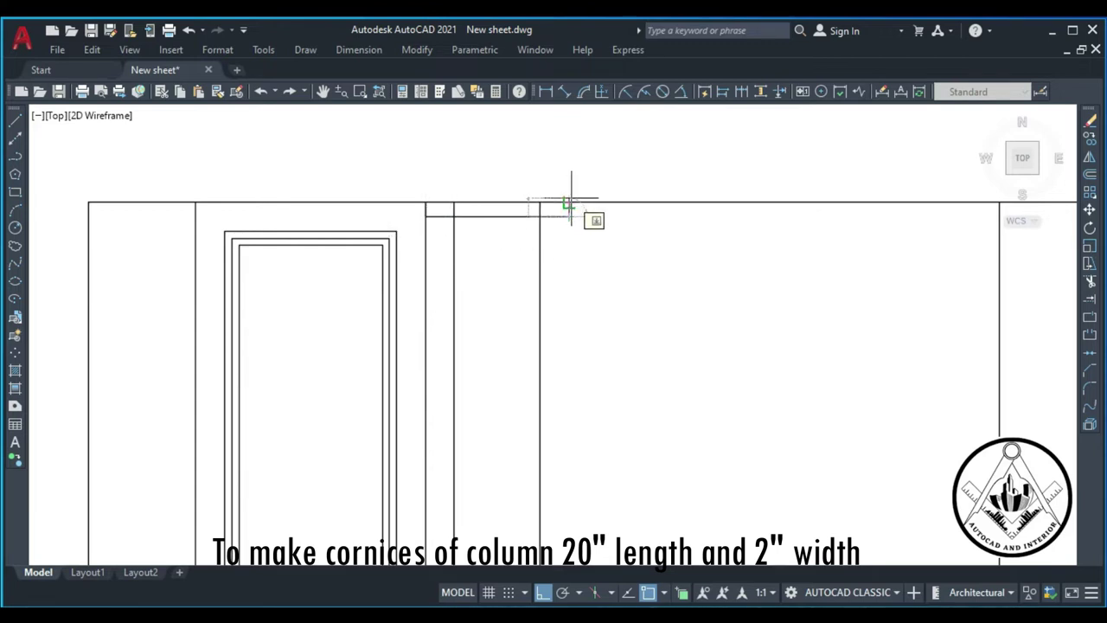
click(568, 216)
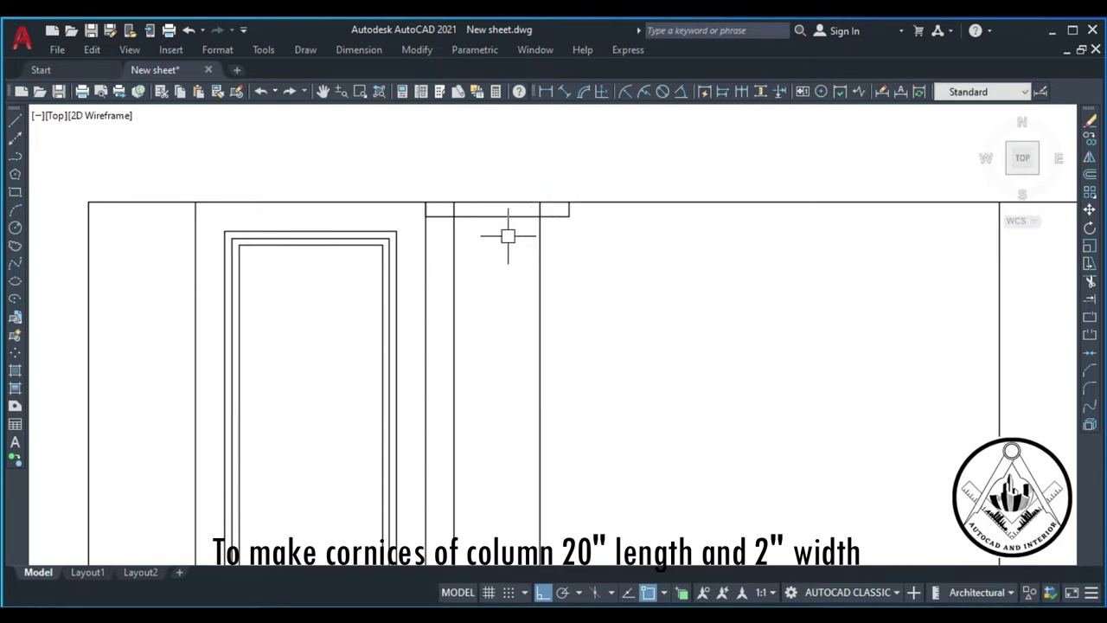
scroll(507, 235, down, 2)
scroll(502, 247, up, 1)
scroll(511, 247, up, 1)
text(tr)
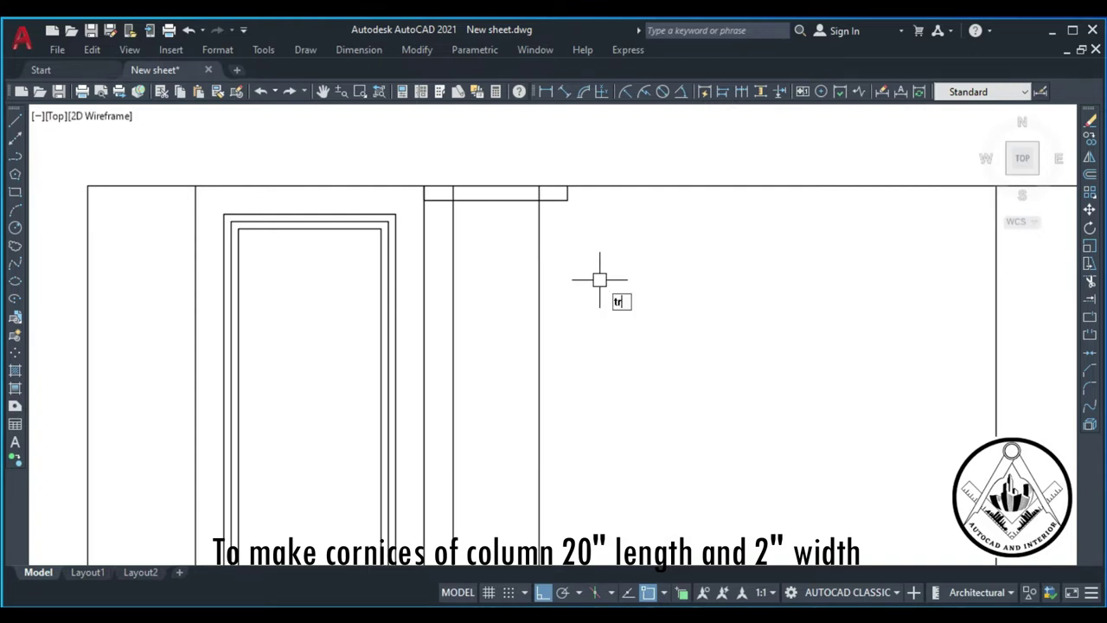
Step: Trim away the divider line running inside the cornice
key(Return)
scroll(536, 194, up, 2)
click(543, 197)
click(404, 194)
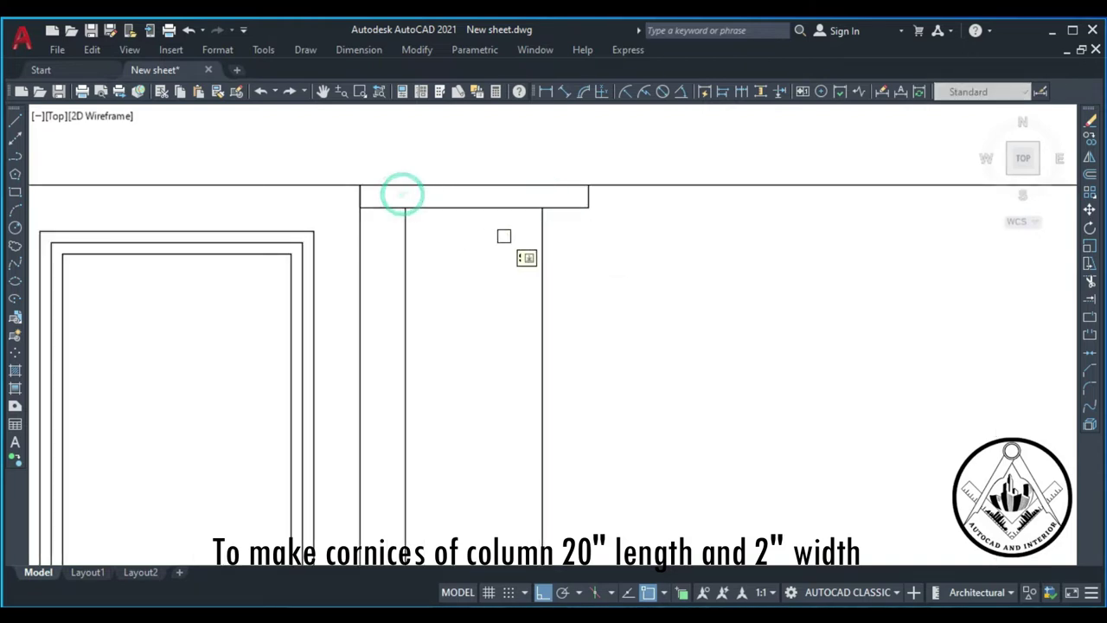
scroll(504, 237, down, 3)
scroll(536, 251, down, 5)
scroll(588, 269, up, 3)
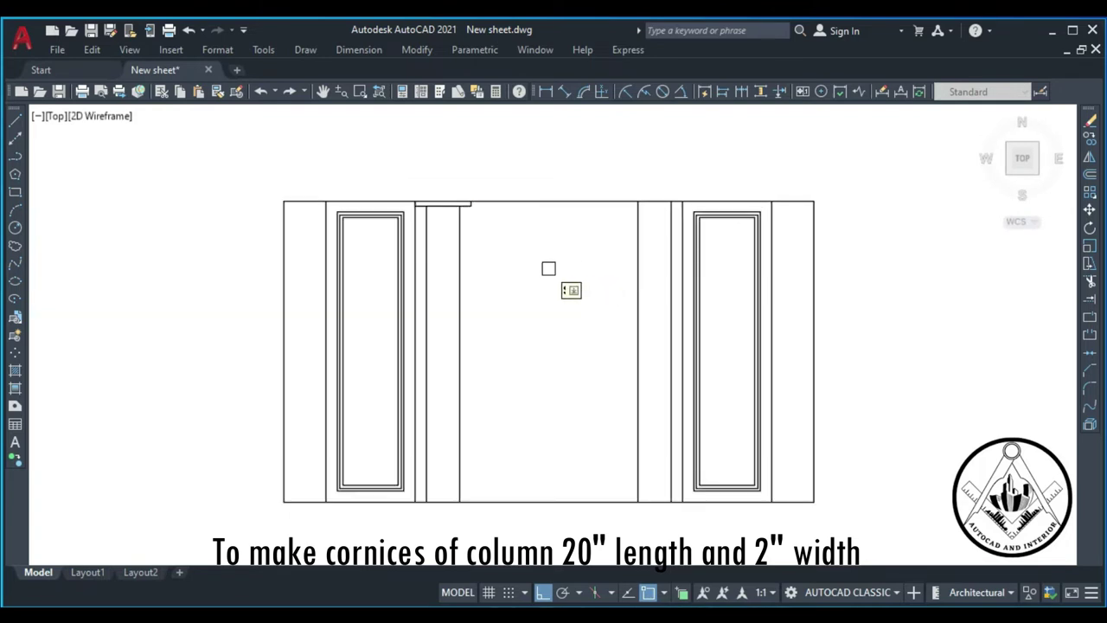
scroll(434, 208, up, 3)
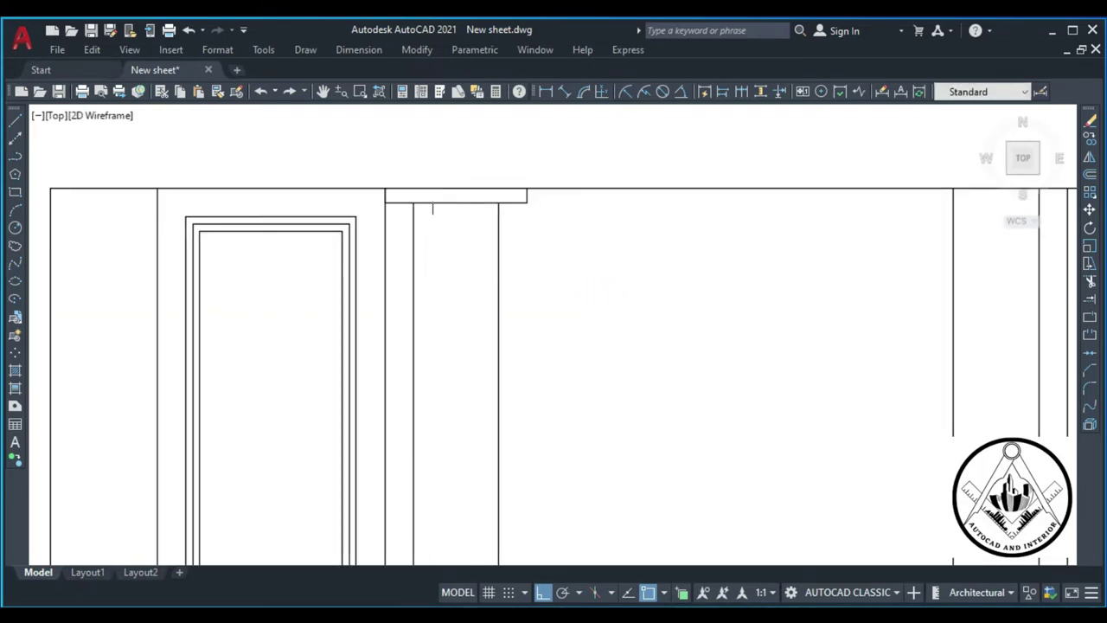
Step: Measure from the cap's corner to check its size
middle_drag(440, 225, 461, 234)
scroll(552, 186, up, 3)
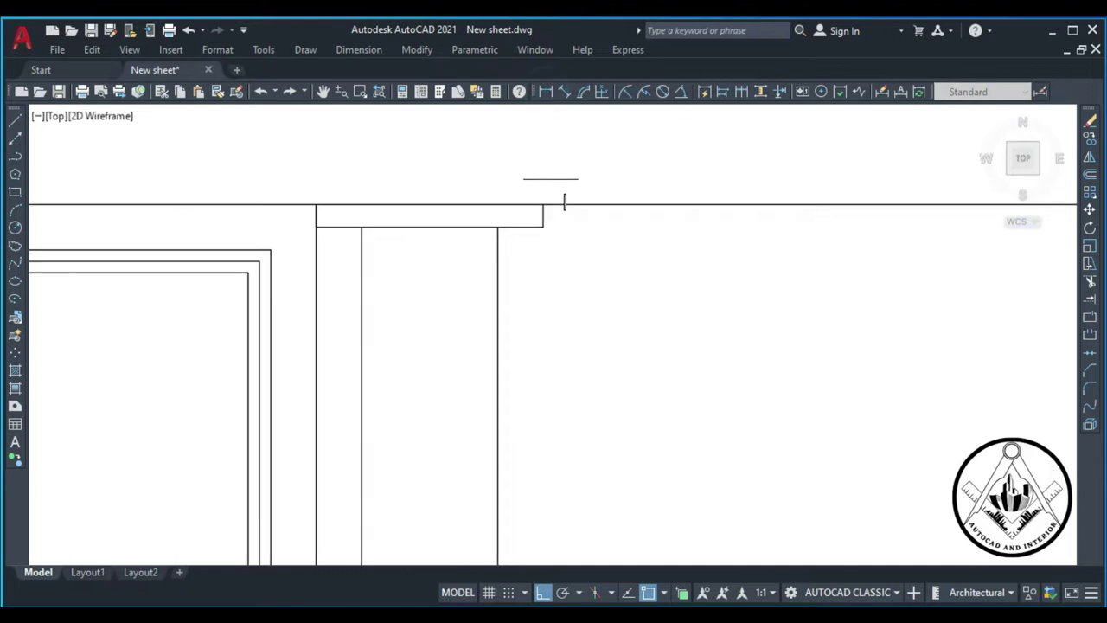
click(538, 252)
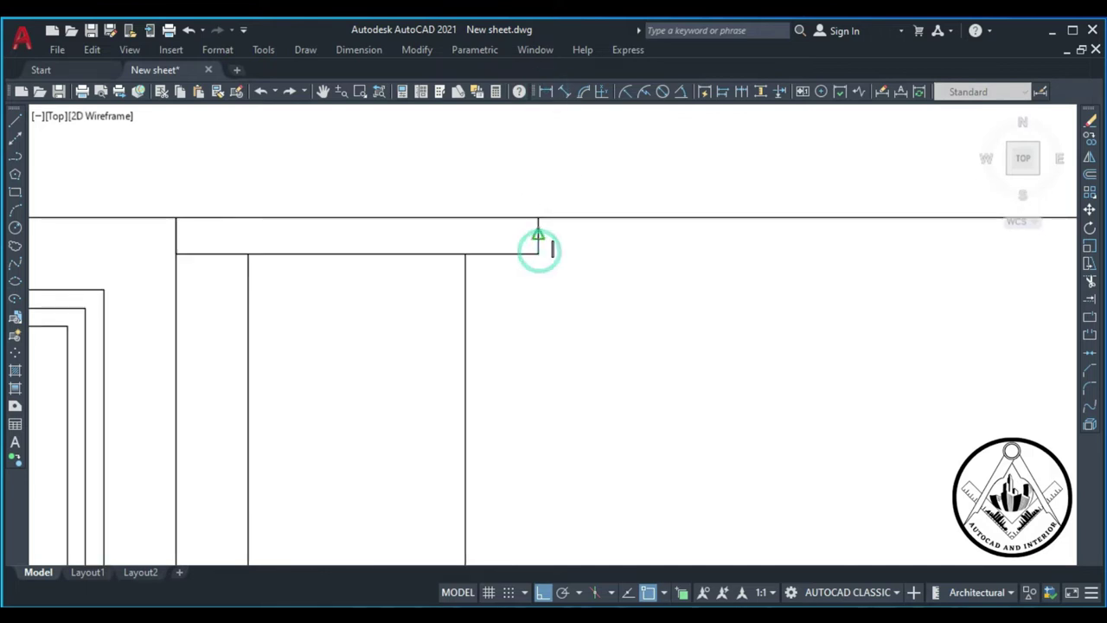
scroll(558, 236, down, 2)
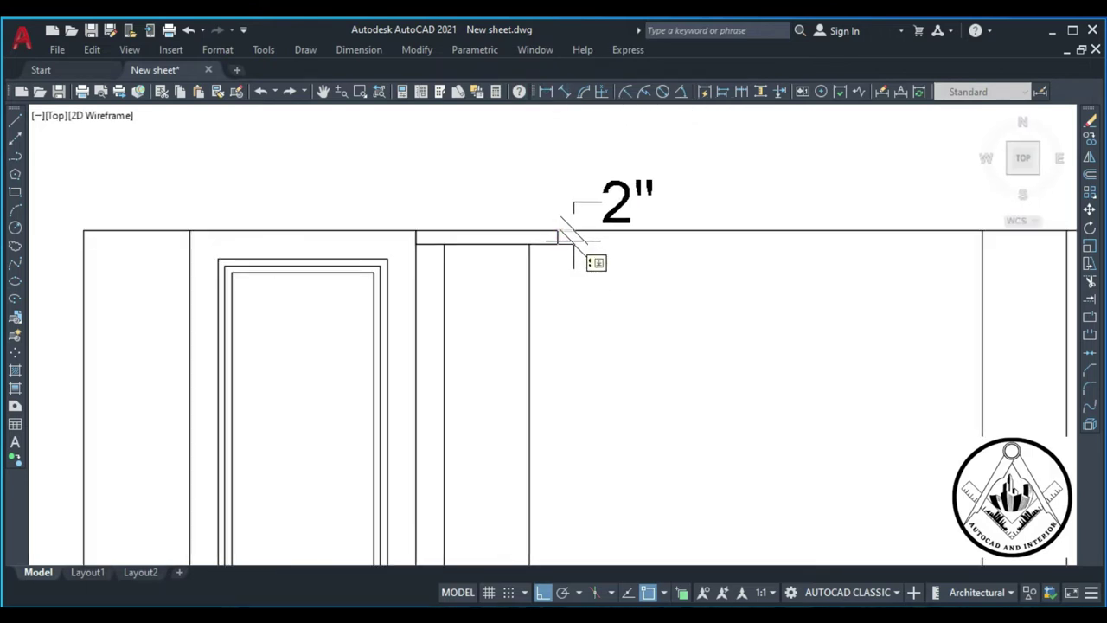
key(Escape)
Step: Offset the cap's bottom edge 2 inches downward
key(Return)
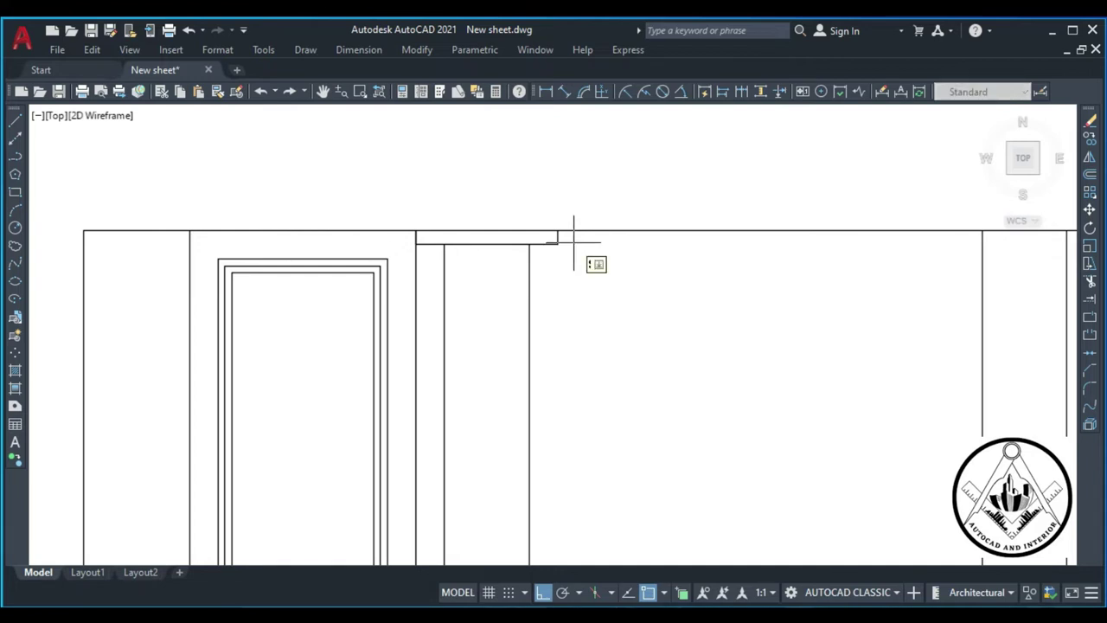
text(2")
key(Return)
click(494, 246)
click(498, 285)
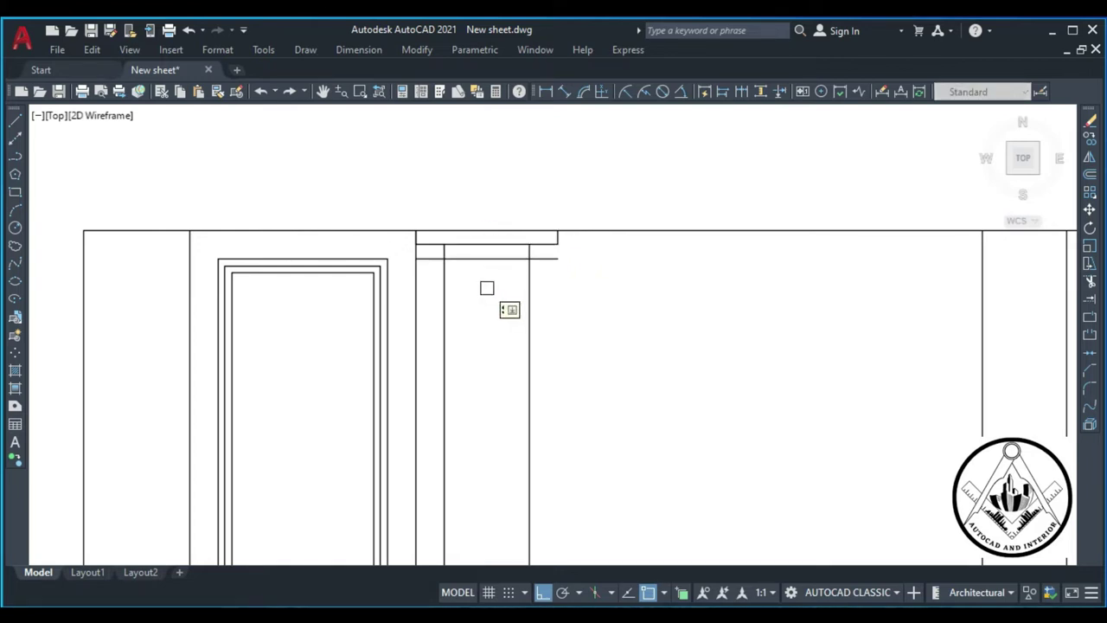
scroll(575, 267, up, 1)
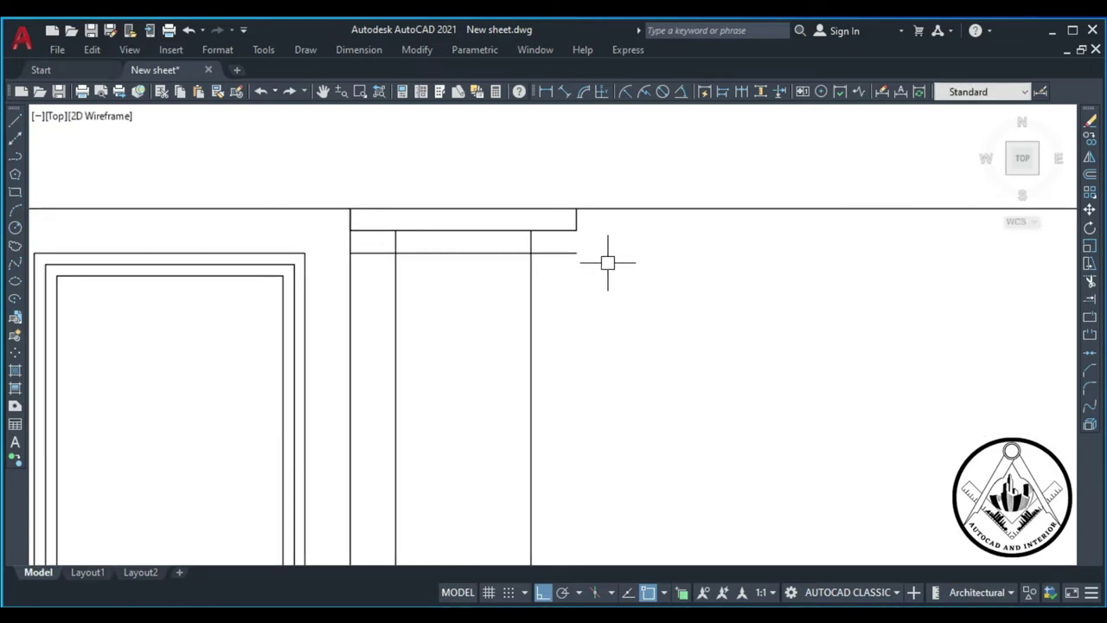
key(Escape)
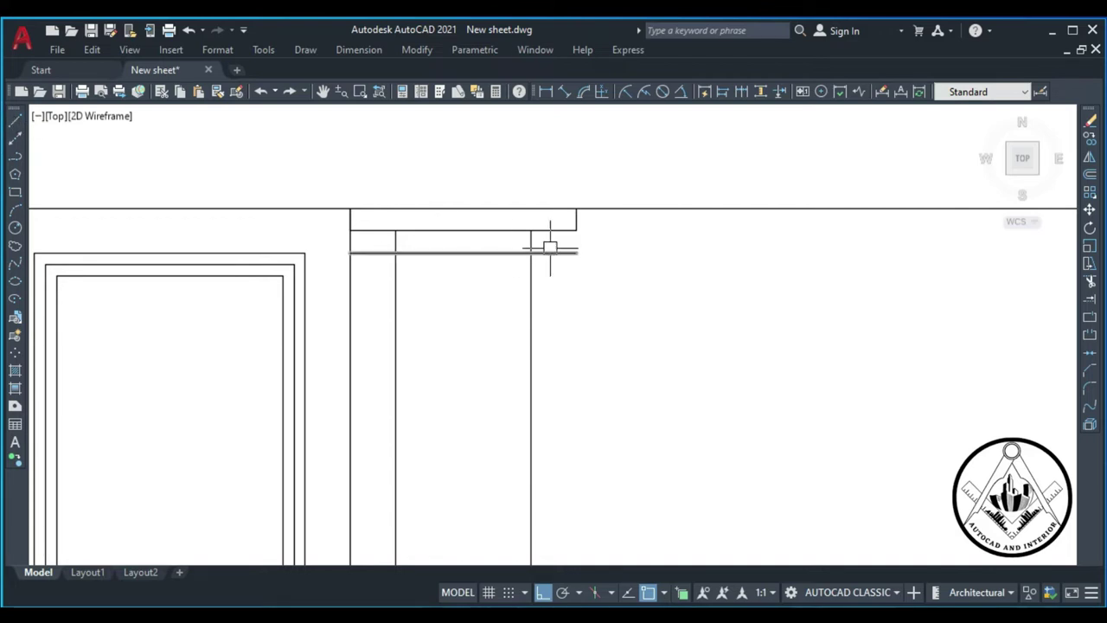
scroll(558, 248, up, 2)
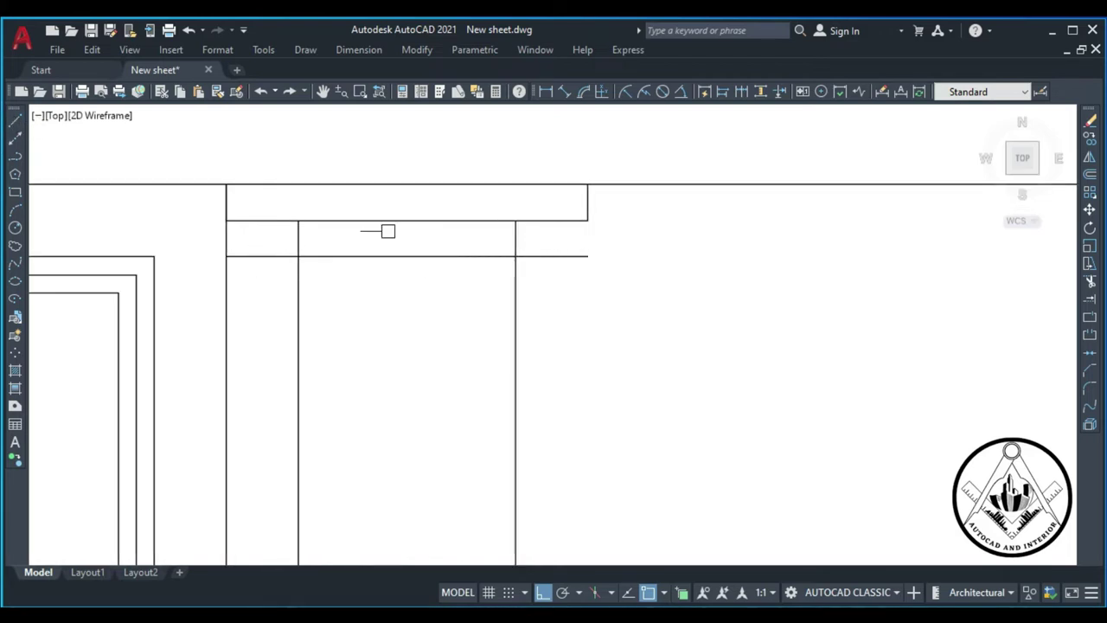
Step: Draw the band's right end line and offset both end lines 2 inches inward
click(16, 123)
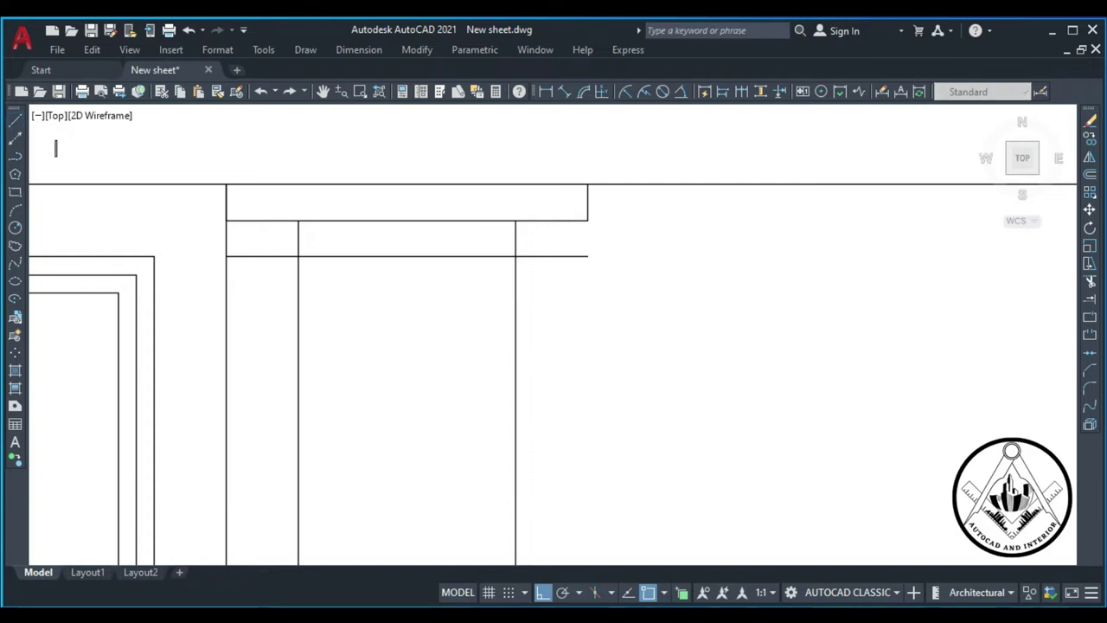
click(587, 256)
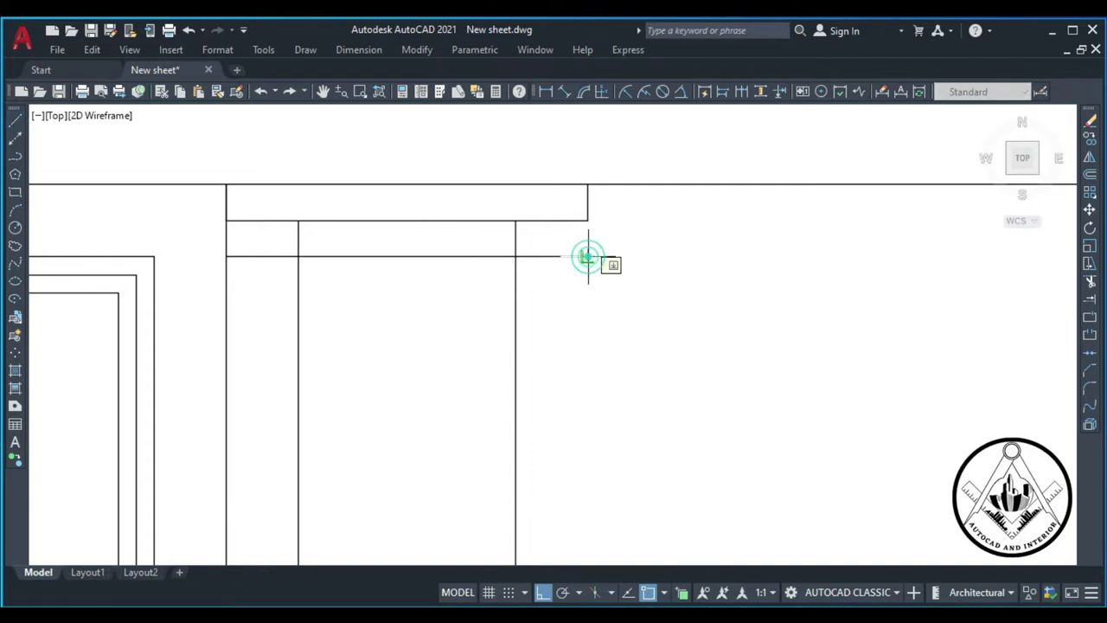
click(588, 222)
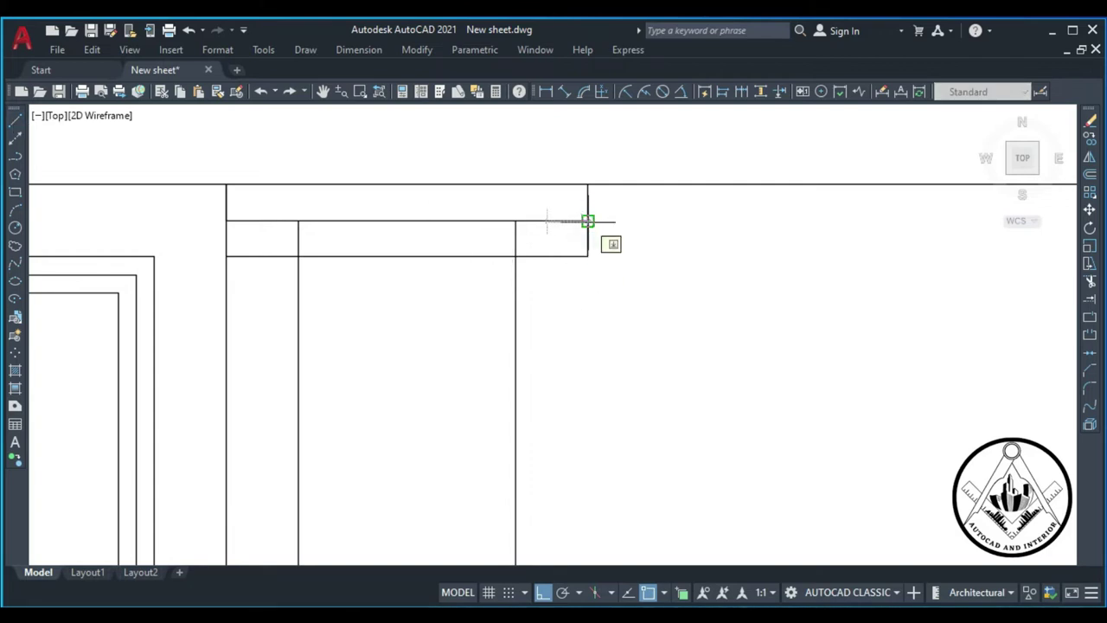
key(Escape)
key(Return)
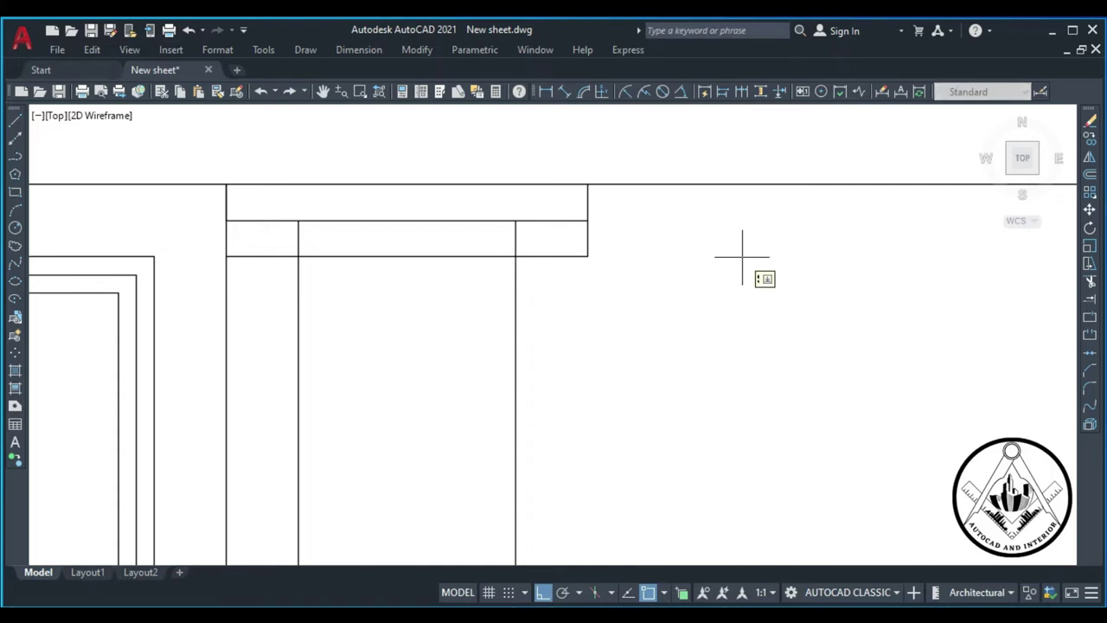
text(2')
key(Return)
click(588, 233)
click(551, 238)
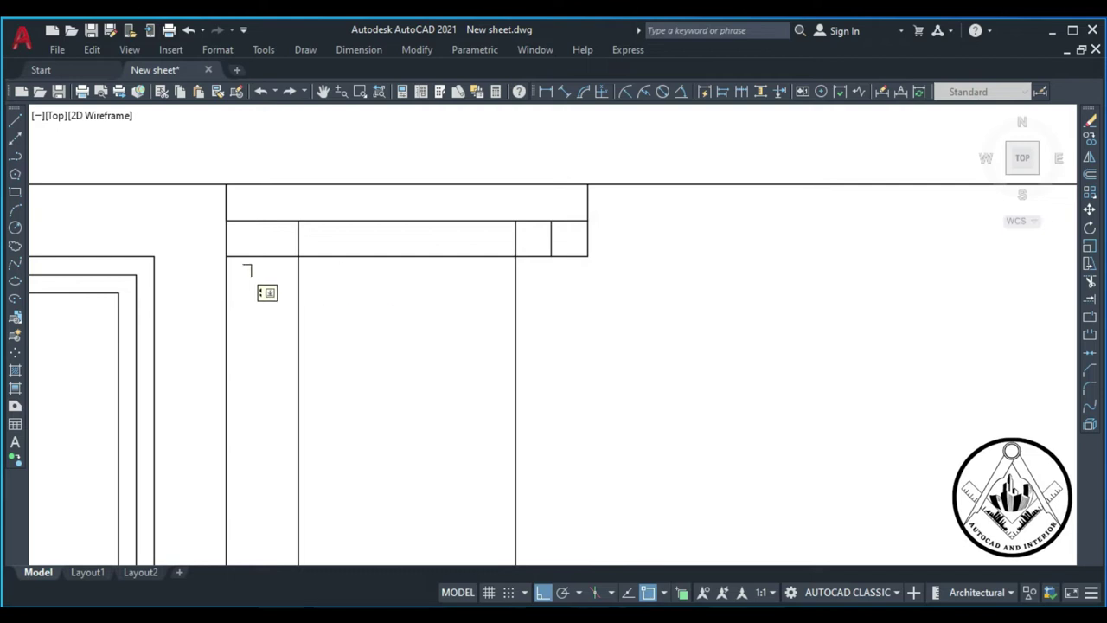
click(225, 243)
click(274, 250)
key(Return)
Step: Trim the leftover line segments so only the 18-by-2-inch band remains
text(tr)
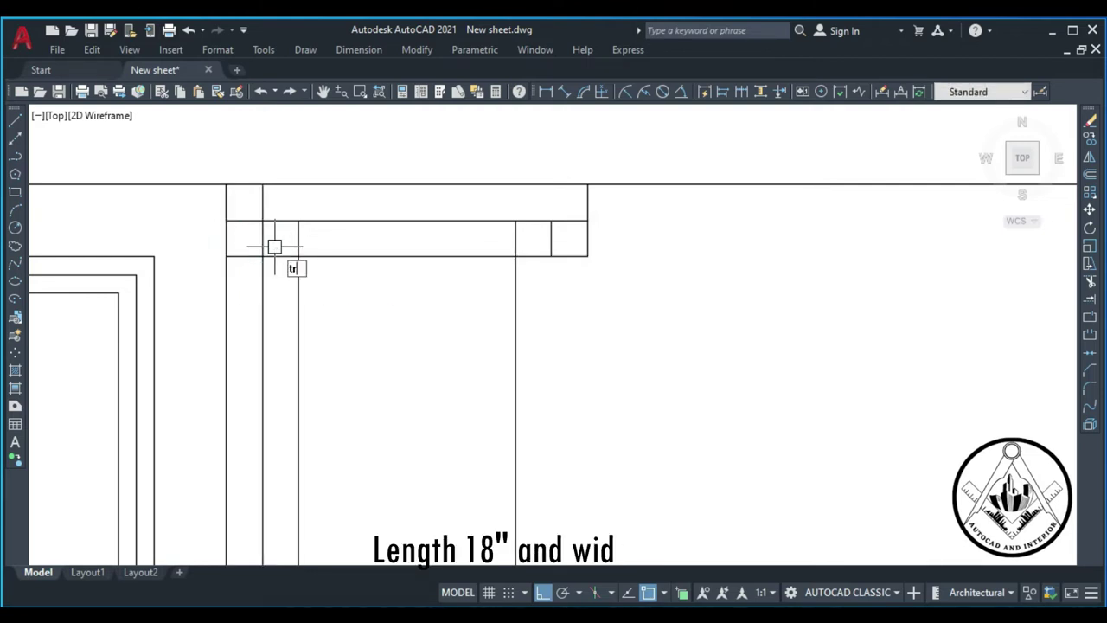
key(Return)
click(266, 298)
click(262, 202)
click(249, 257)
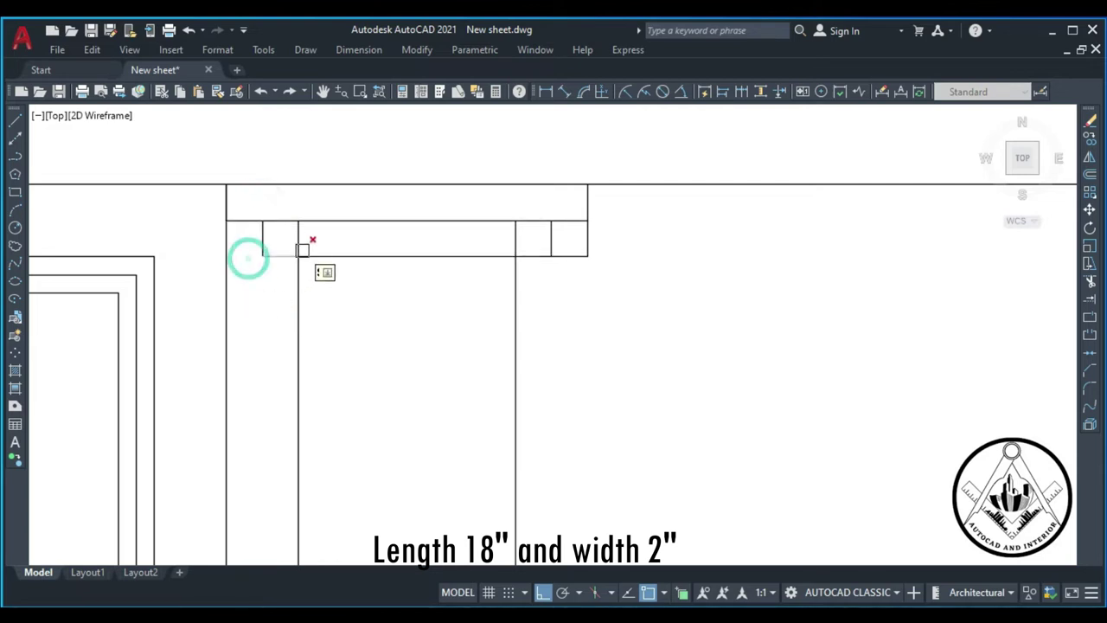
click(300, 240)
click(575, 252)
click(515, 242)
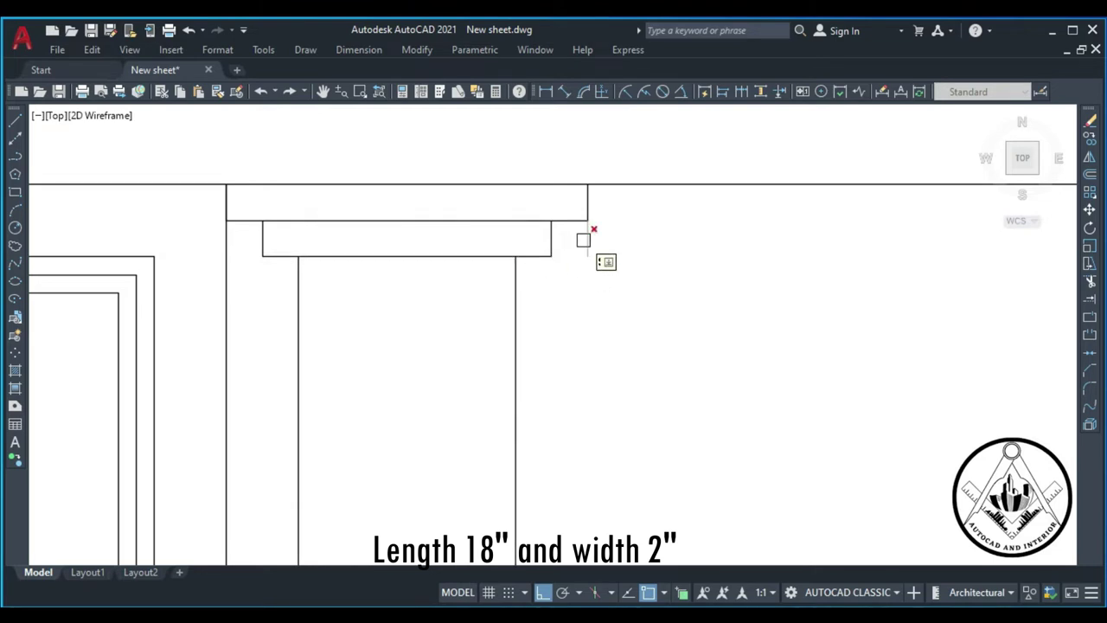
scroll(465, 261, down, 4)
Step: Offset the band's bottom edge 2 inches down to form the new block
scroll(465, 260, down, 2)
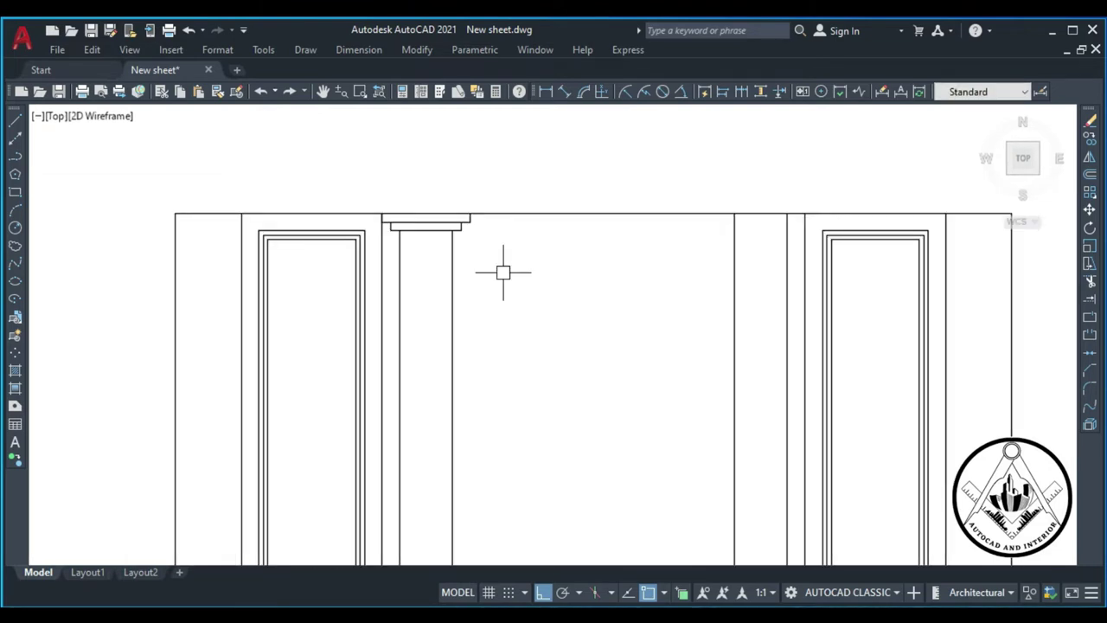
text(O)
key(Return)
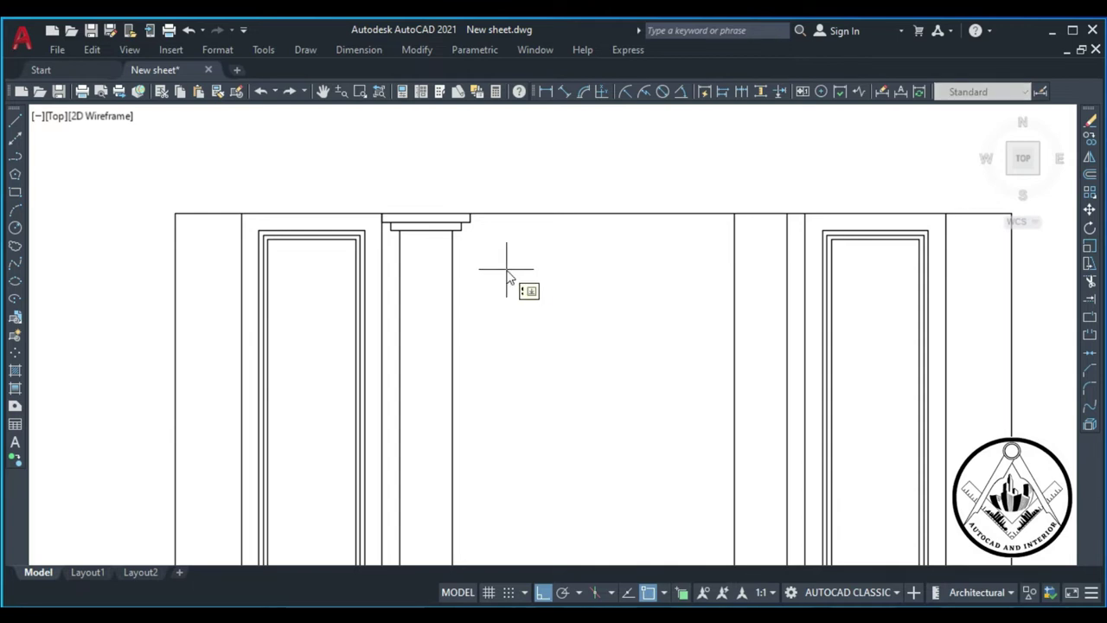
text(3')
key(Return)
click(425, 230)
click(425, 265)
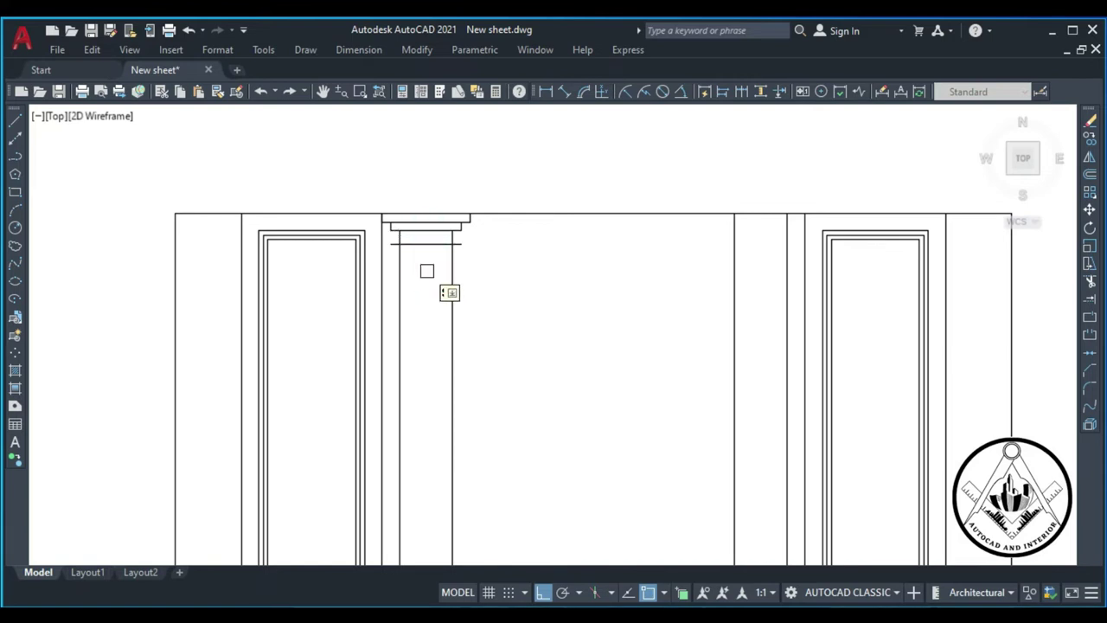
key(Escape)
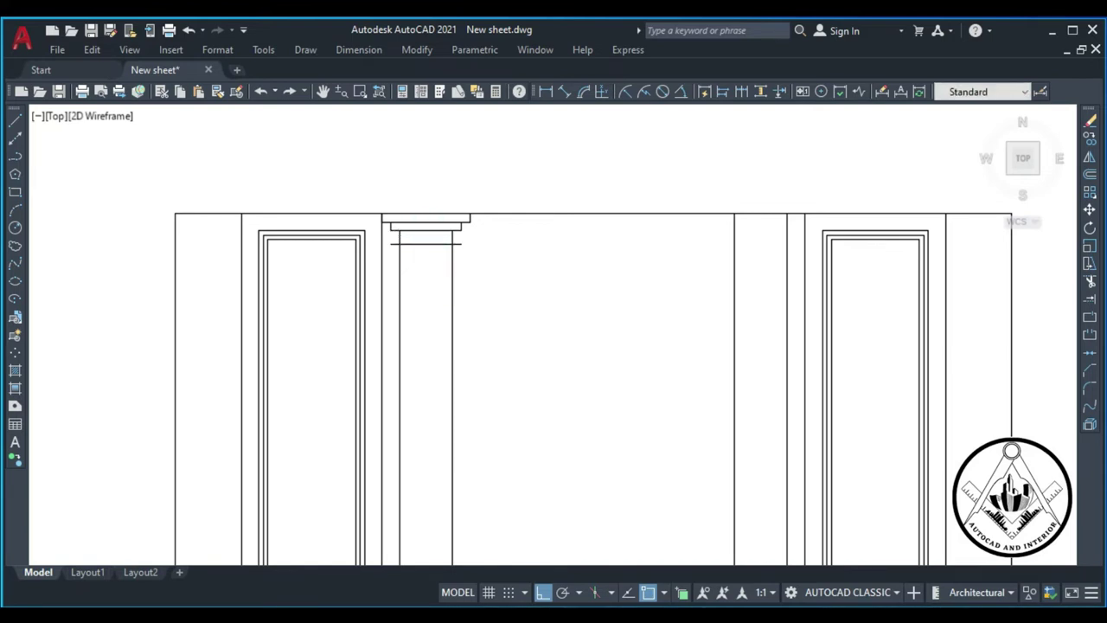
Step: Draw vertical end lines closing the left and right ends of the new block
scroll(426, 240, up, 2)
scroll(426, 239, up, 2)
key(l)
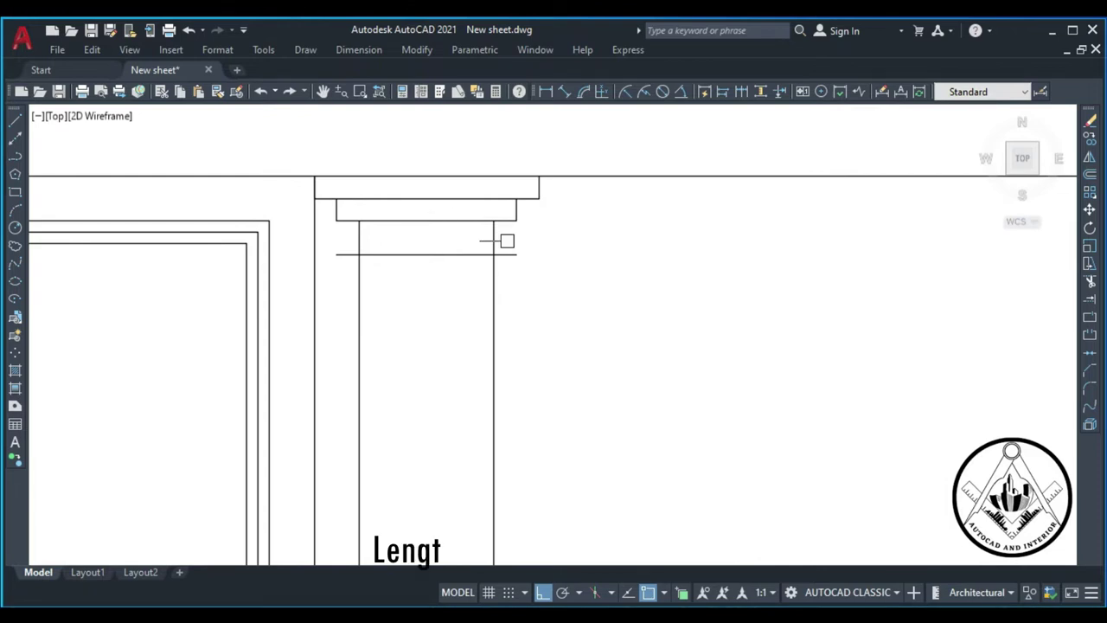
key(Return)
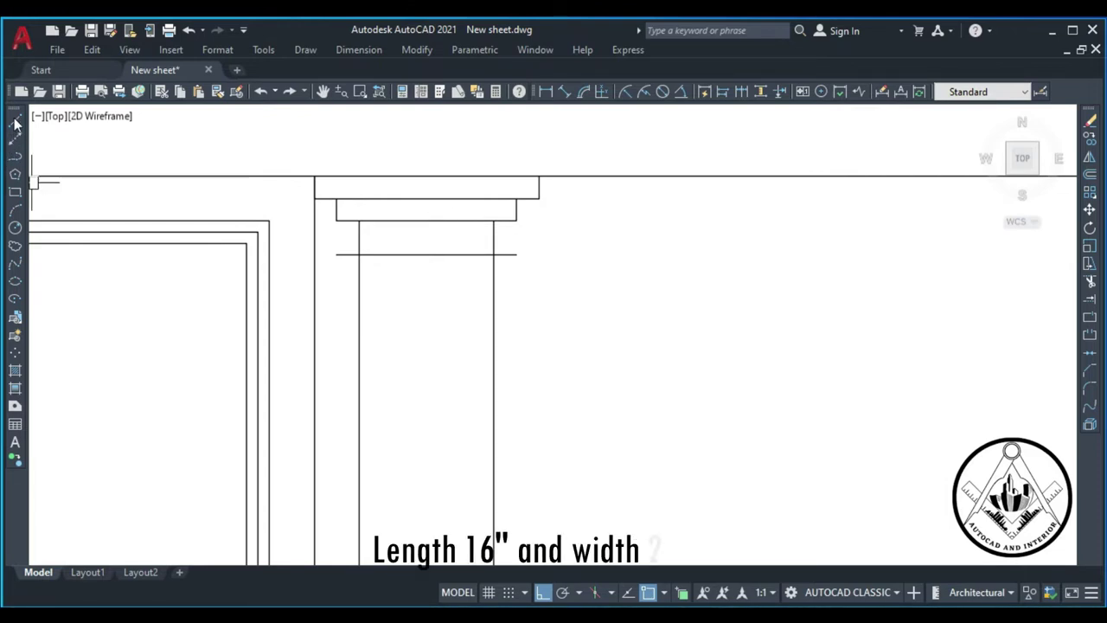
click(336, 255)
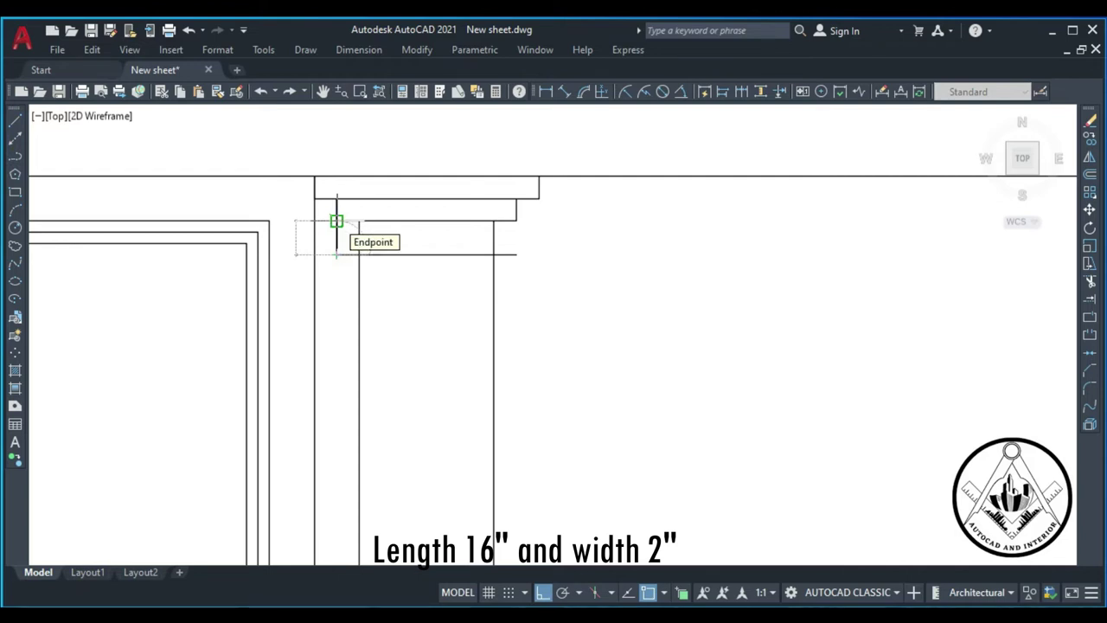
click(337, 220)
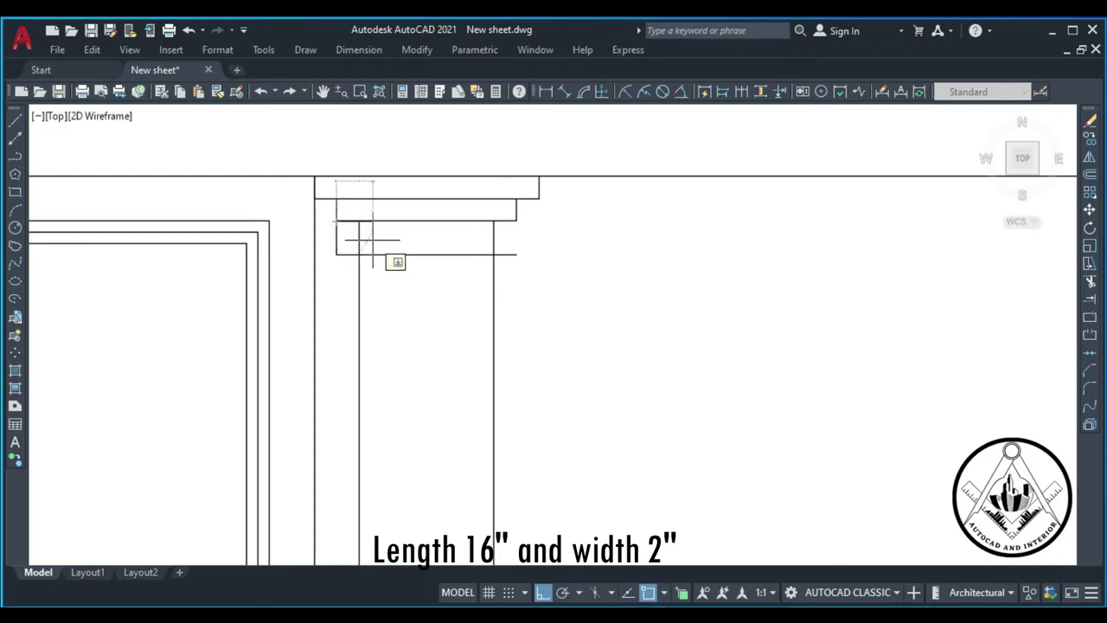
key(Escape)
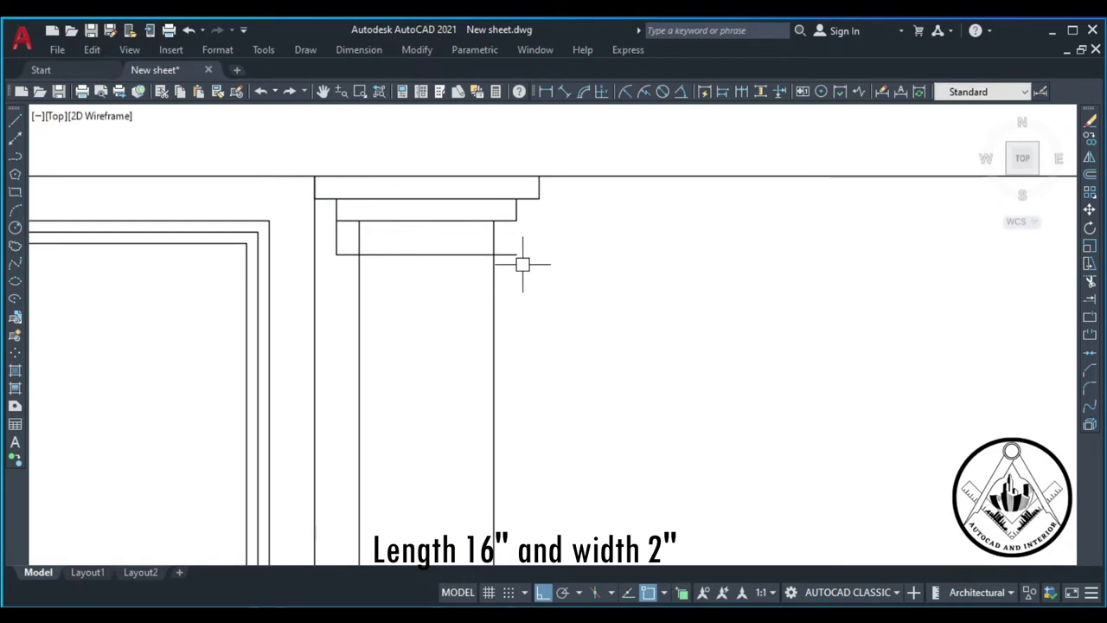
key(Return)
click(516, 255)
click(517, 220)
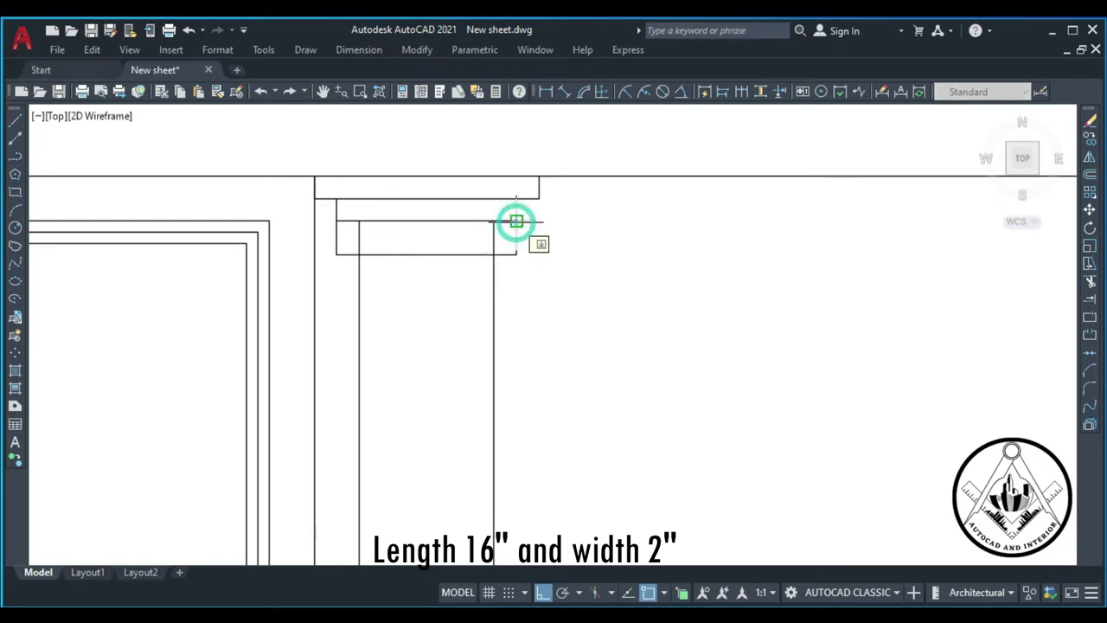
key(Escape)
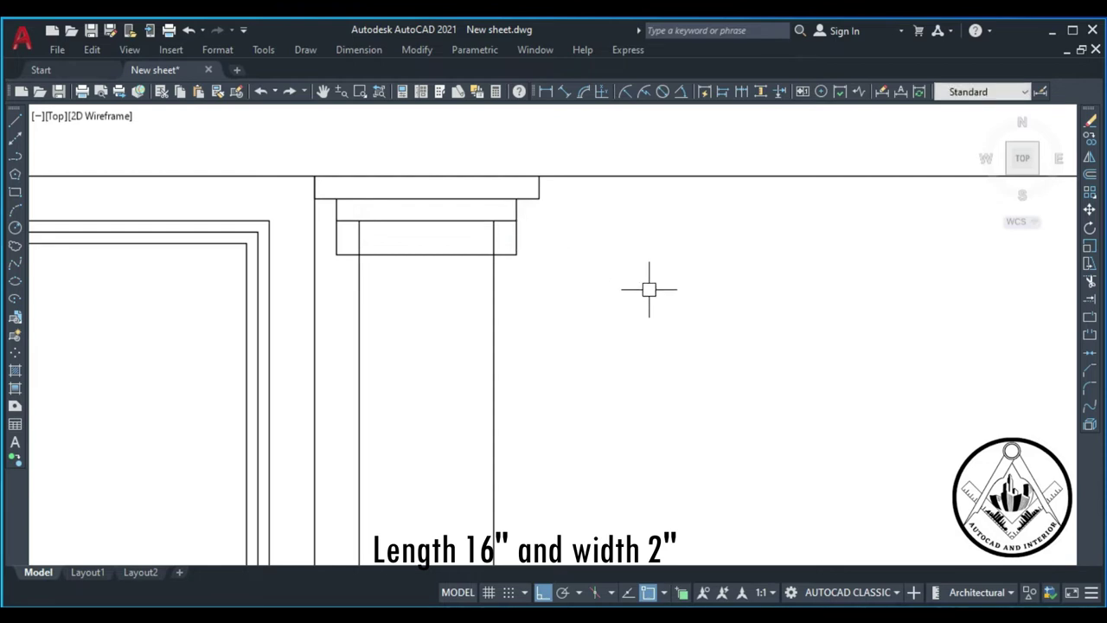
text(o)
Step: Offset each of the block's end lines 1 inch inward
key(Return)
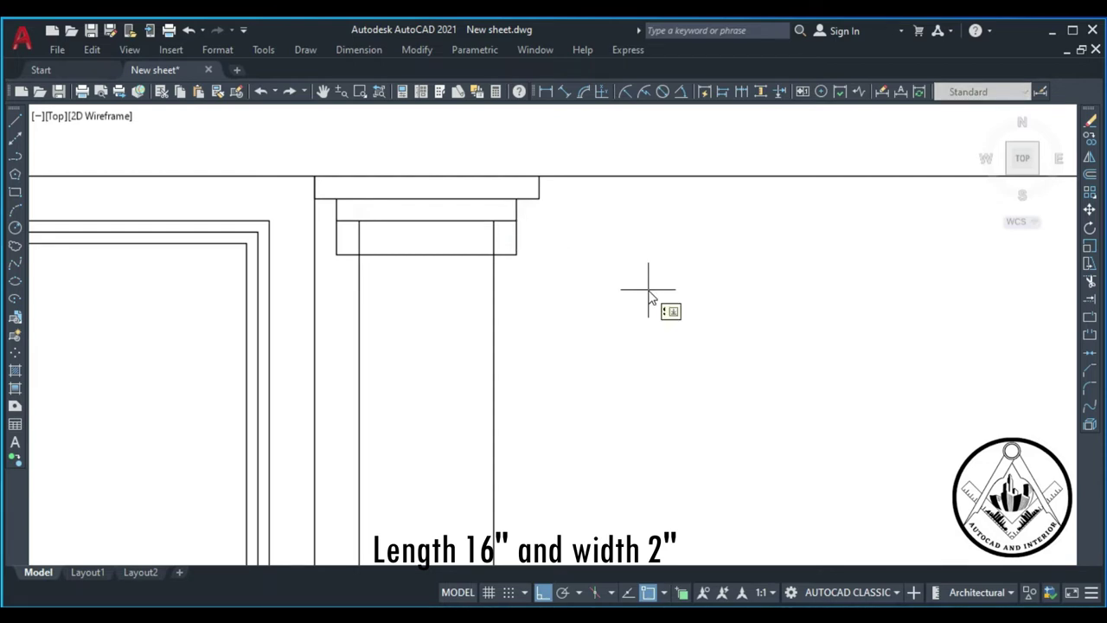
text(1")
key(Return)
click(516, 239)
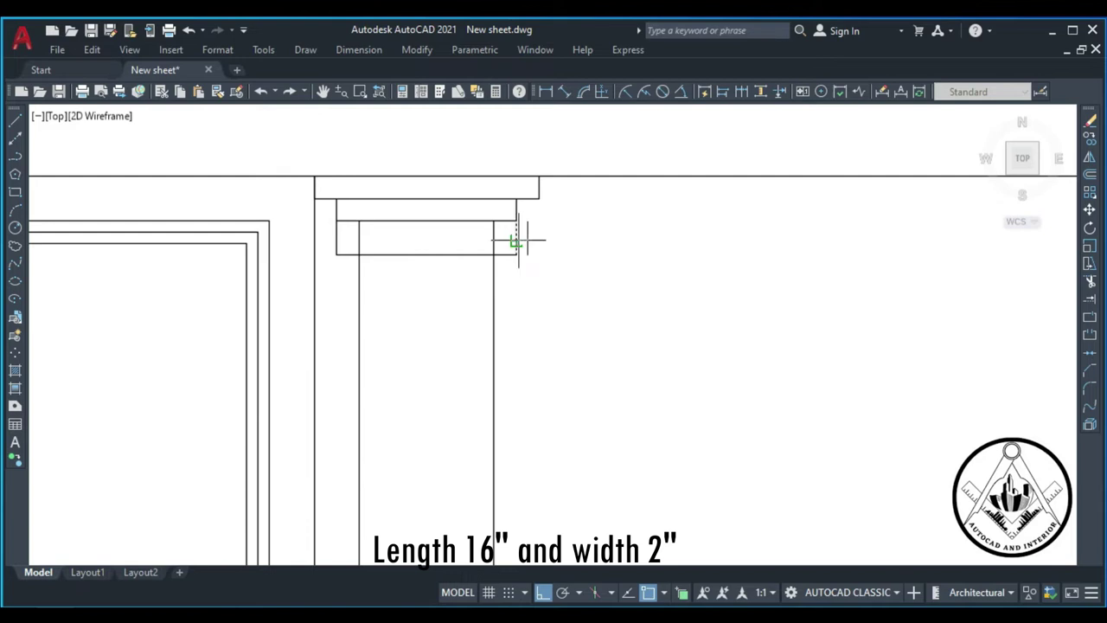
click(458, 273)
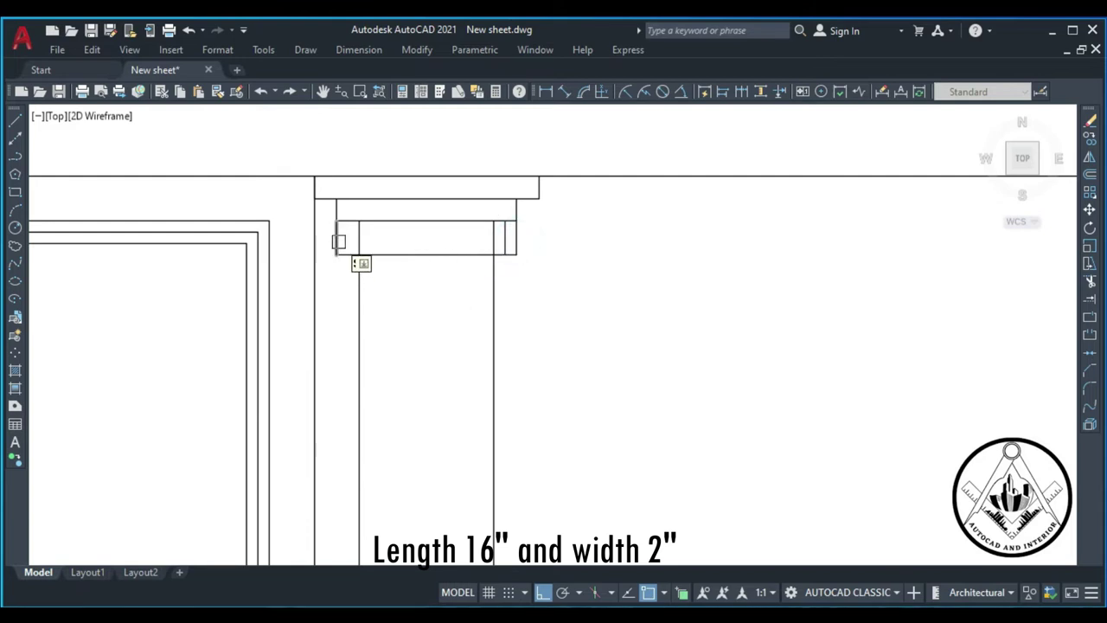
click(338, 241)
click(389, 277)
scroll(397, 277, up, 2)
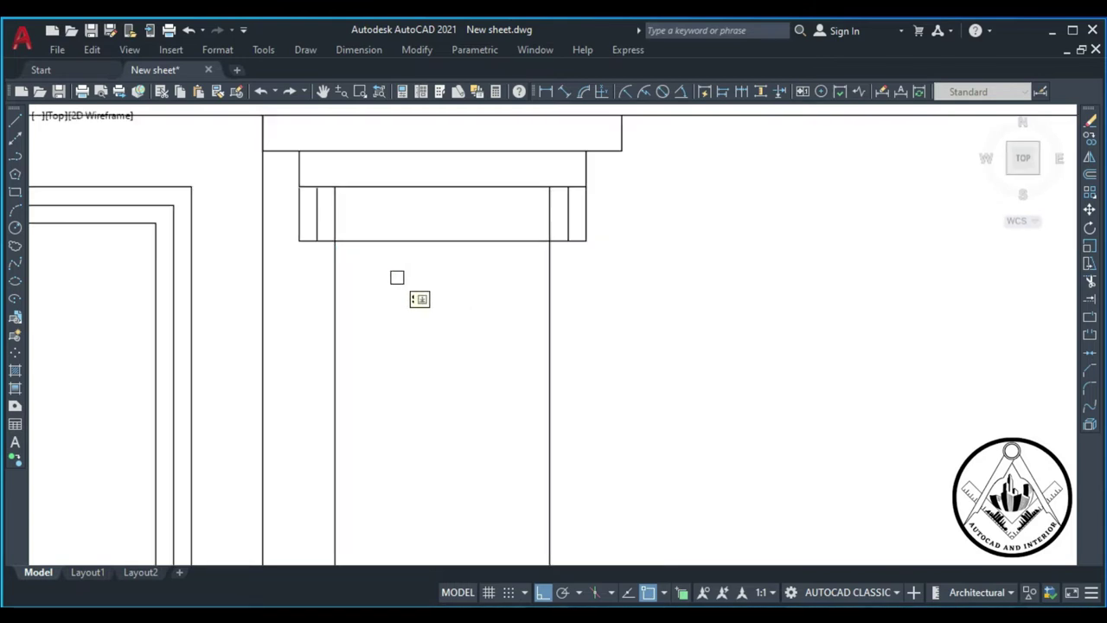
key(Escape)
Step: Trim the stray inset vertical lines out of the capital's lowest 2-inch band
key(Return)
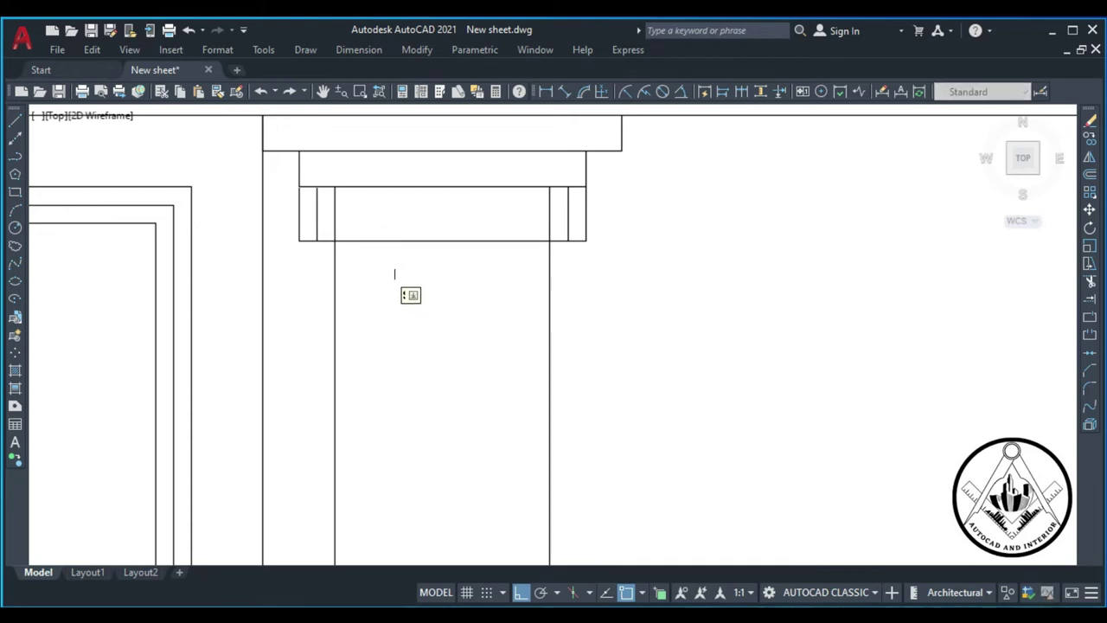
drag(295, 218, 300, 249)
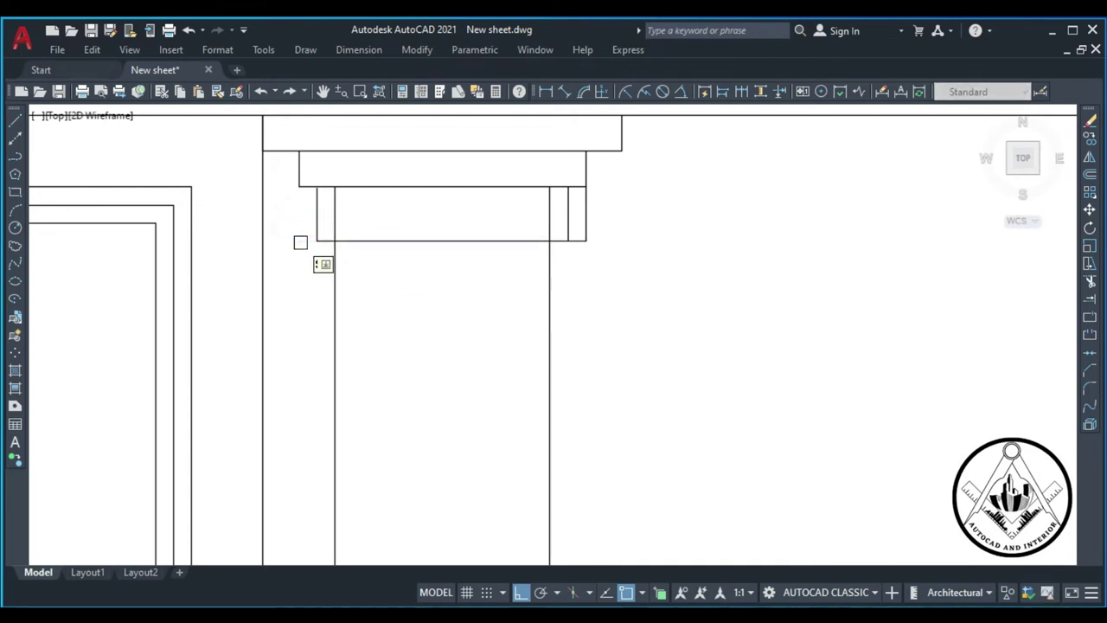
click(333, 220)
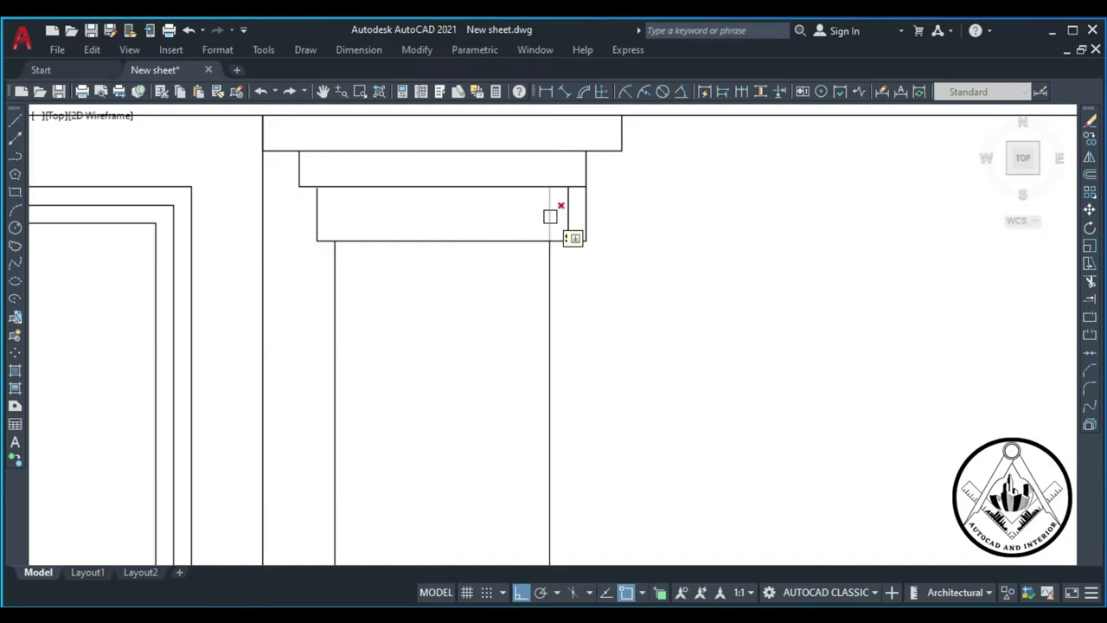
click(548, 218)
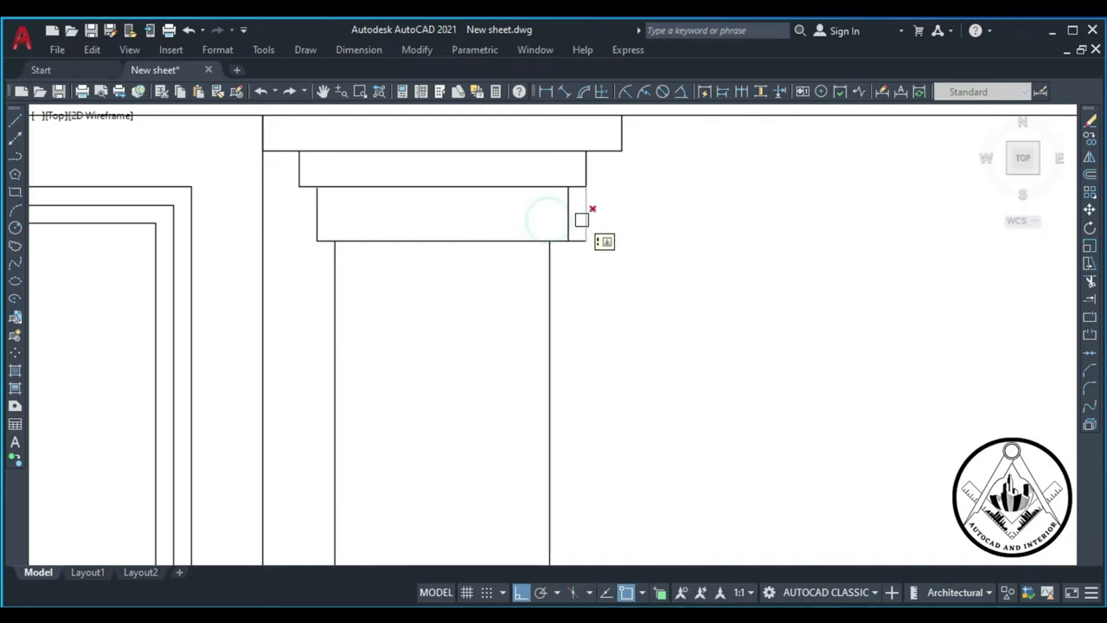
click(580, 239)
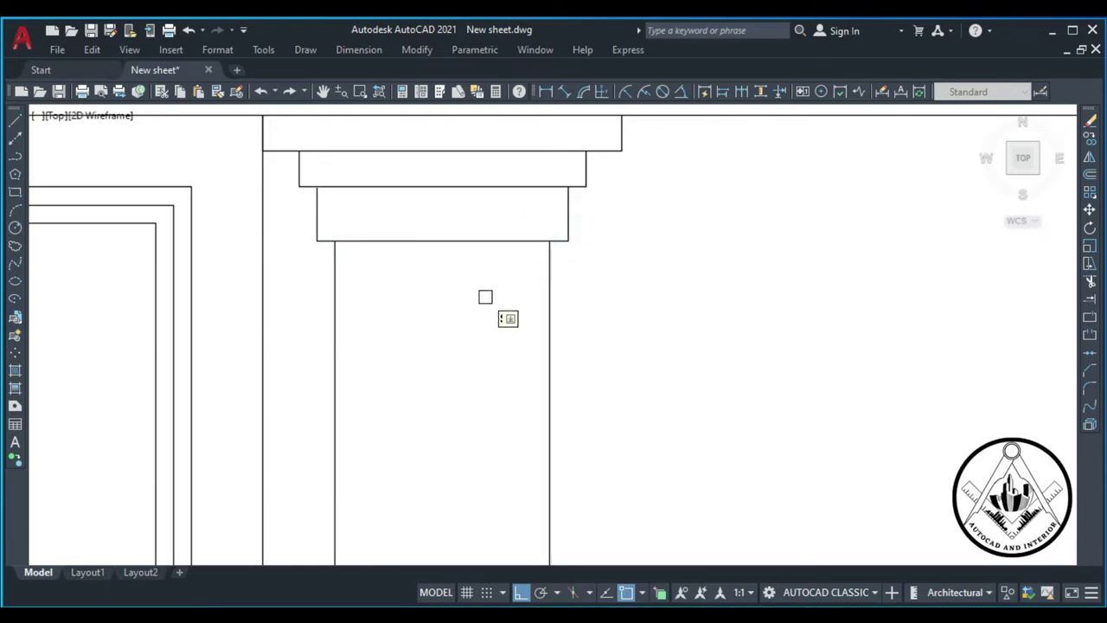
key(Escape)
text(ex)
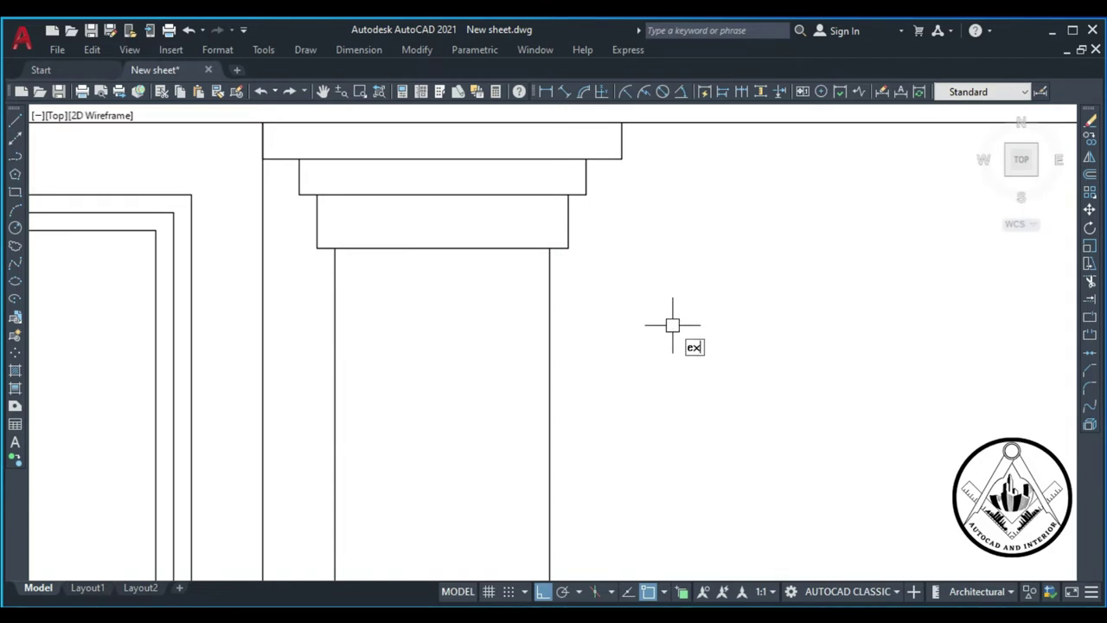
key(Return)
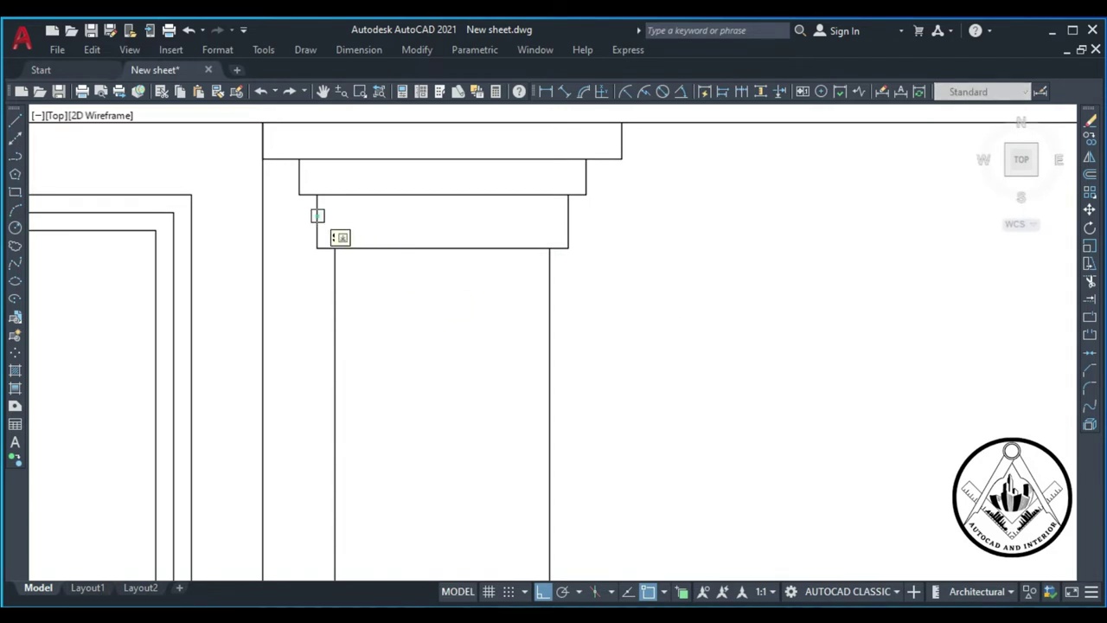
scroll(417, 317, down, 2)
scroll(417, 318, down, 3)
scroll(494, 334, down, 3)
scroll(467, 357, up, 2)
Step: Start COPY and crossing-select the left column's three-step capital
key(Escape)
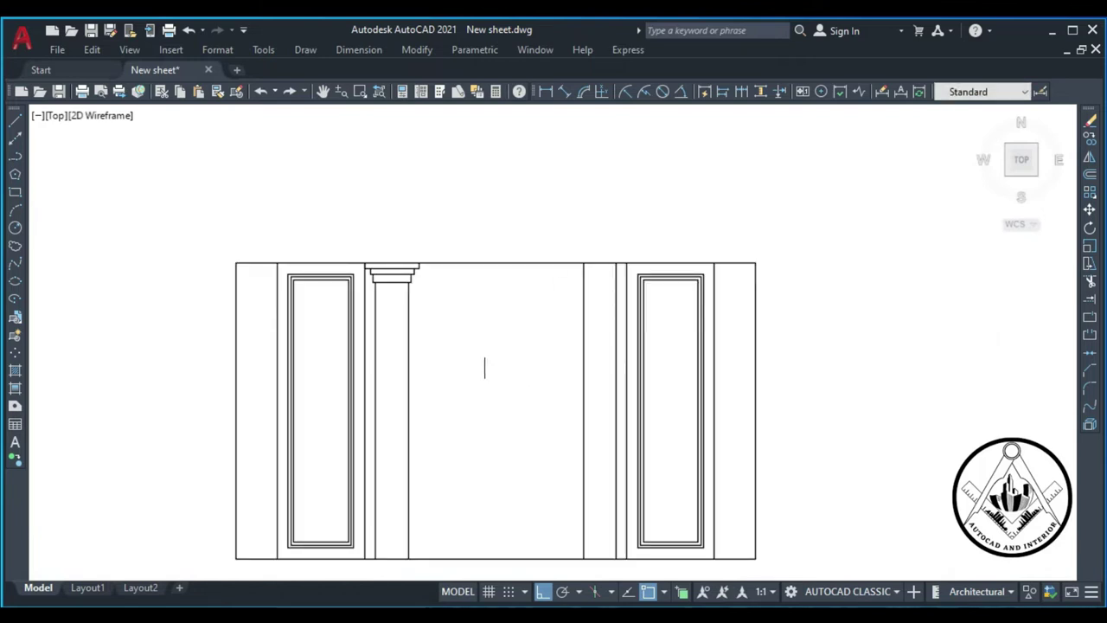
scroll(483, 305, down, 2)
scroll(483, 348, up, 2)
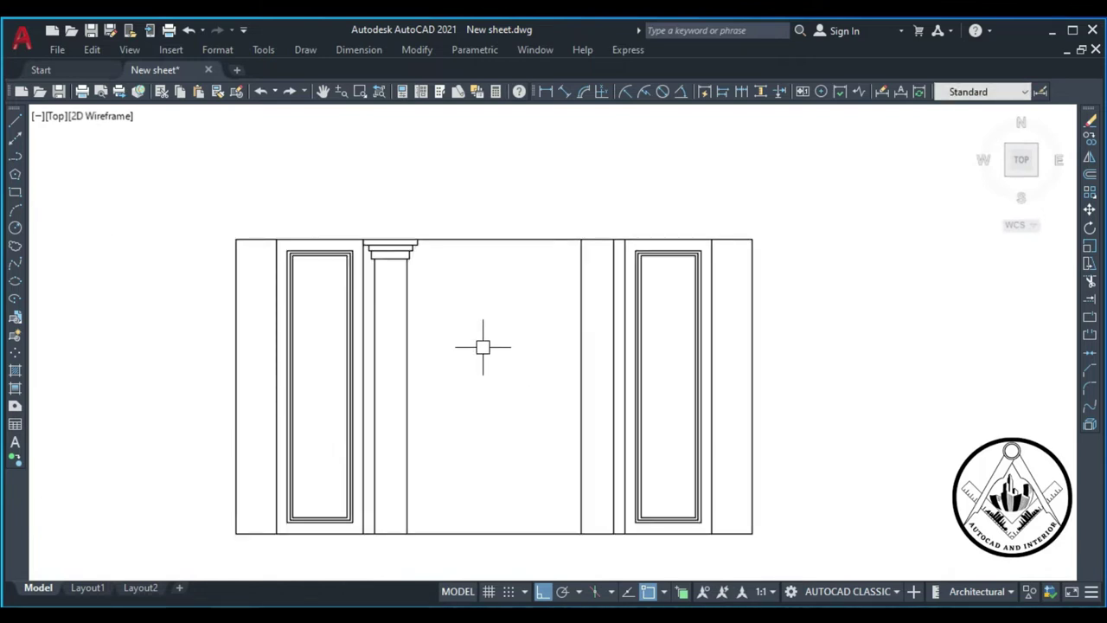
text(Co)
key(Return)
scroll(372, 240, up, 2)
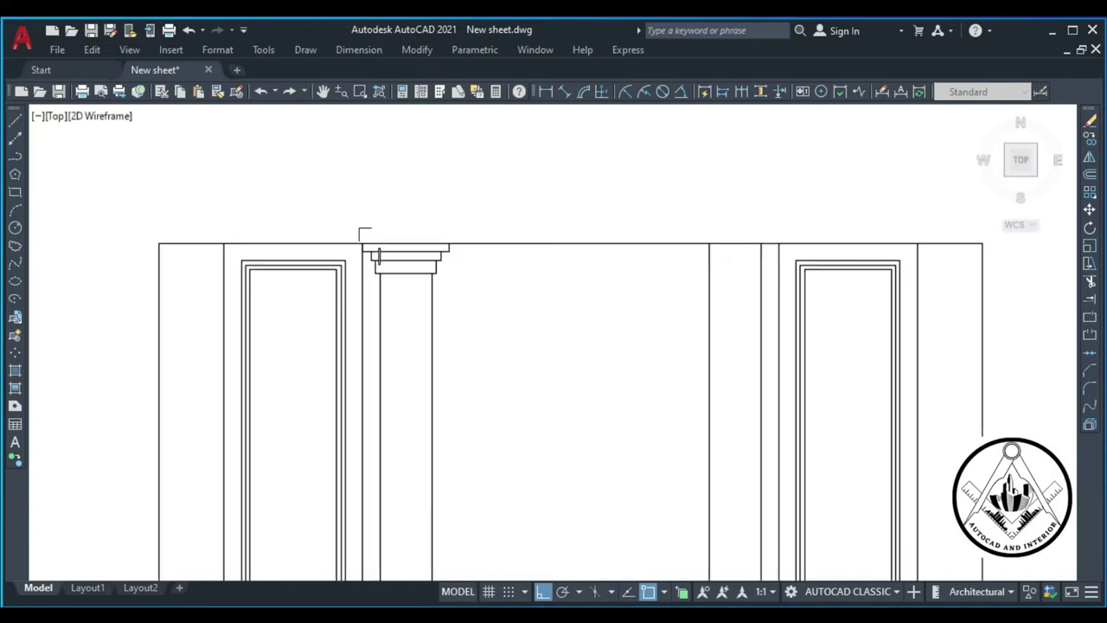
scroll(372, 239, up, 2)
scroll(505, 278, up, 2)
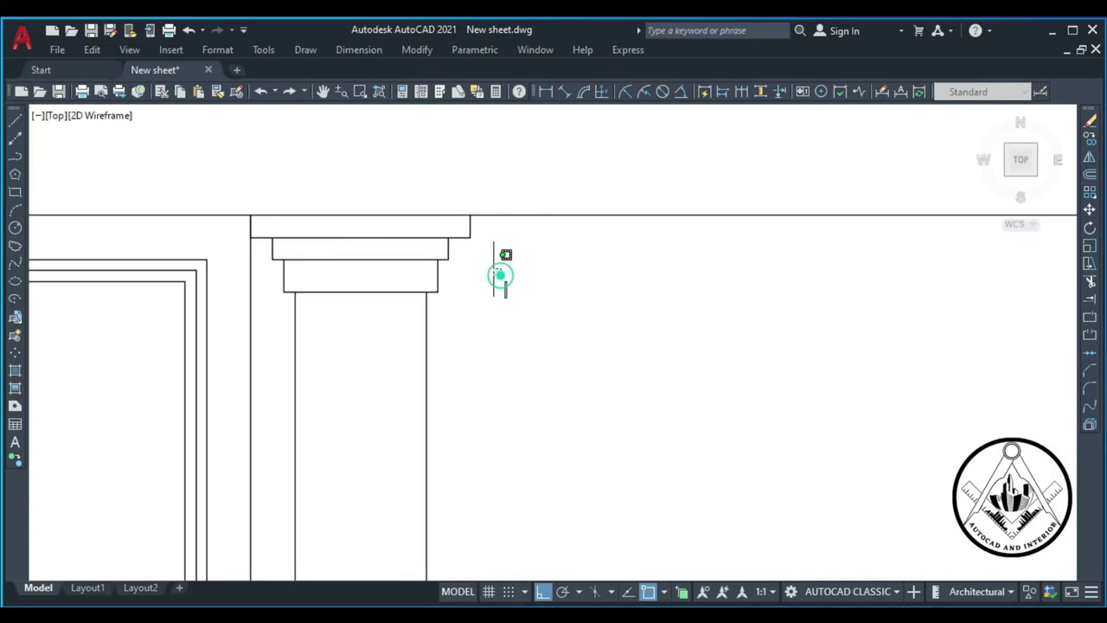
click(500, 275)
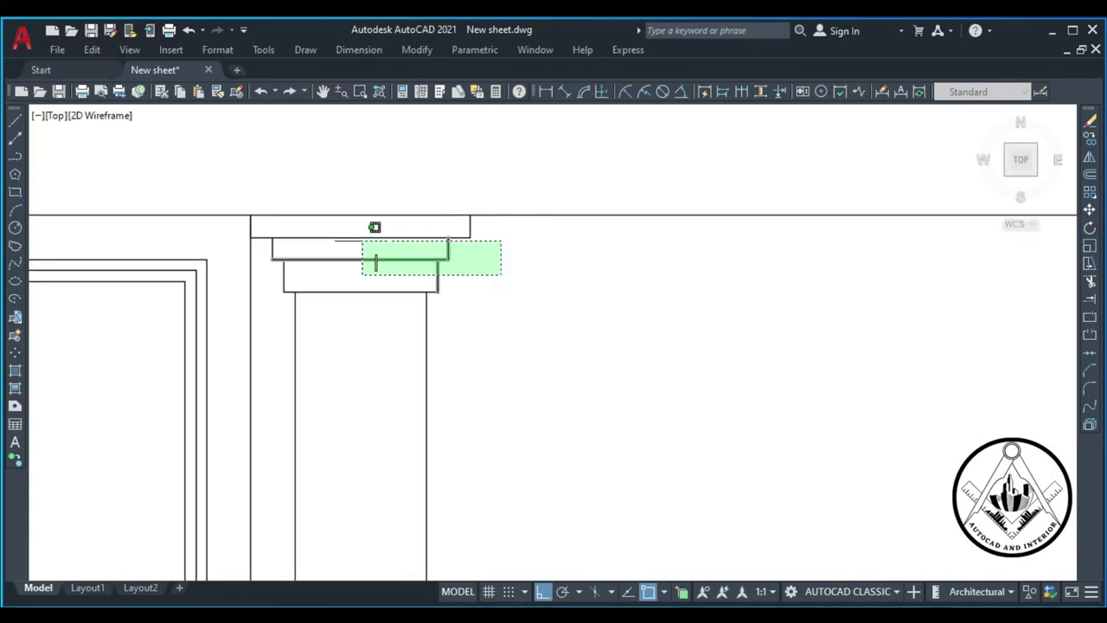
click(262, 227)
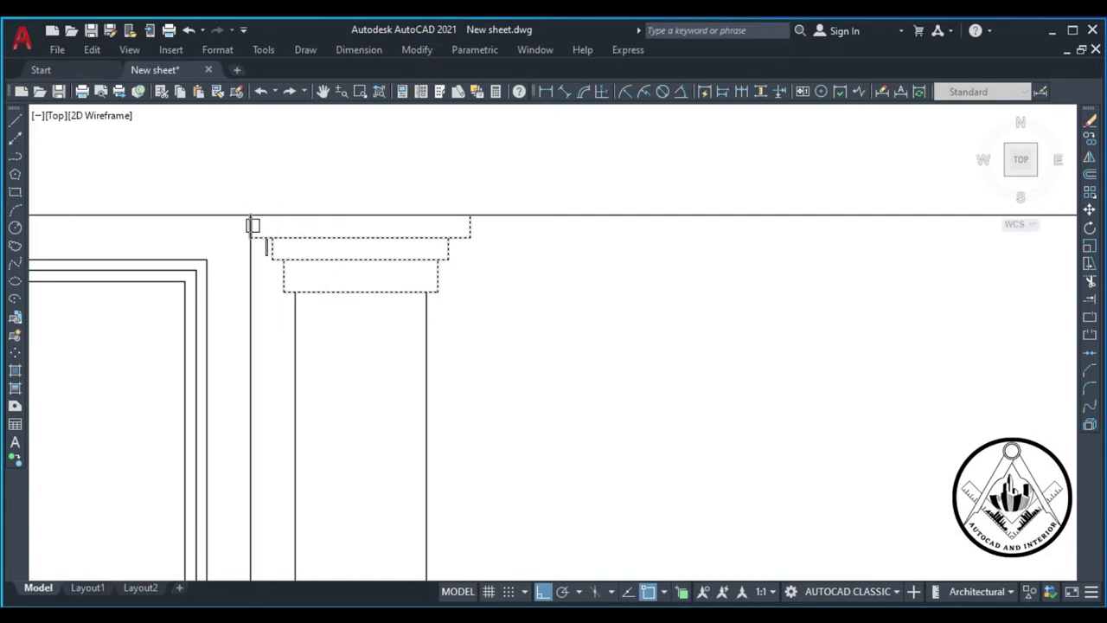
scroll(251, 226, down, 3)
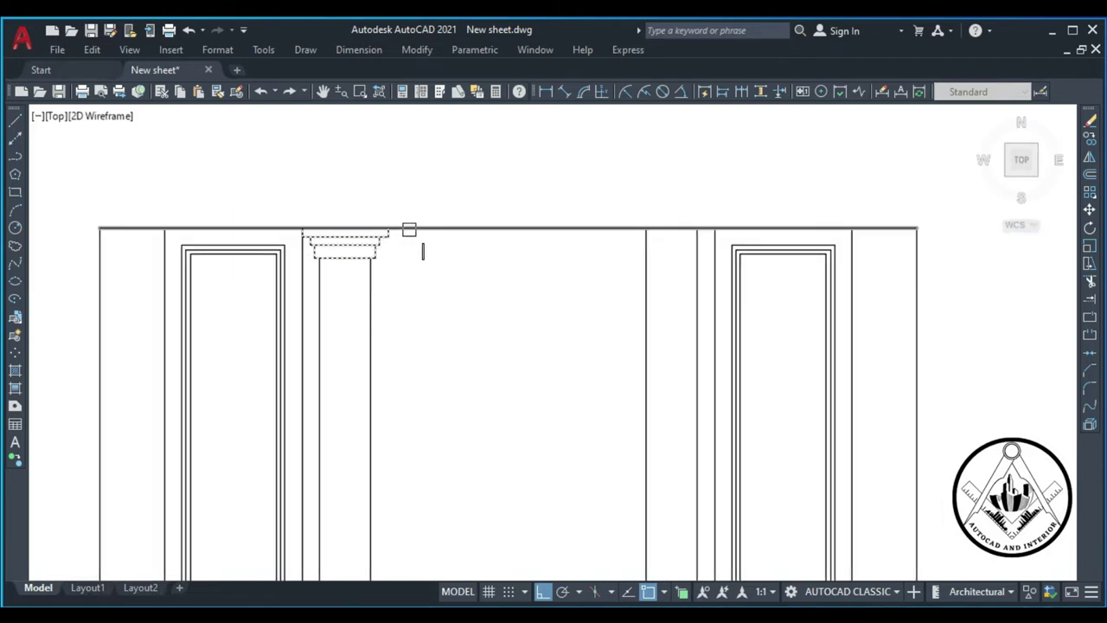
scroll(389, 232, up, 2)
Step: Snap the capital copy from its corner onto the right column's top endpoint
click(373, 226)
scroll(371, 227, down, 2)
scroll(688, 224, up, 4)
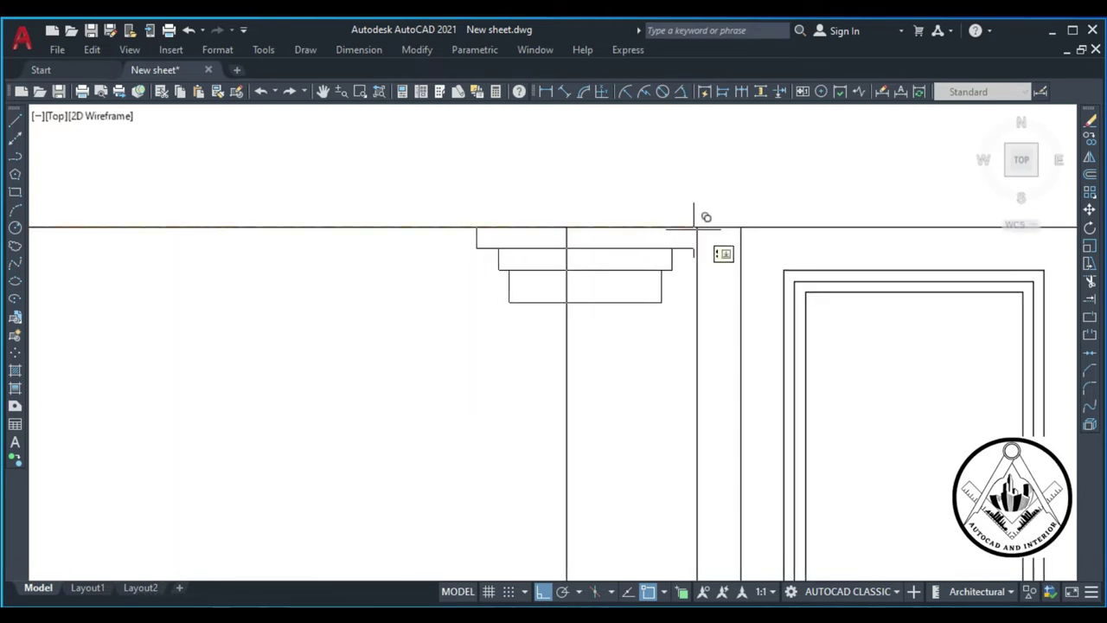
click(742, 227)
scroll(584, 251, down, 3)
scroll(554, 260, down, 2)
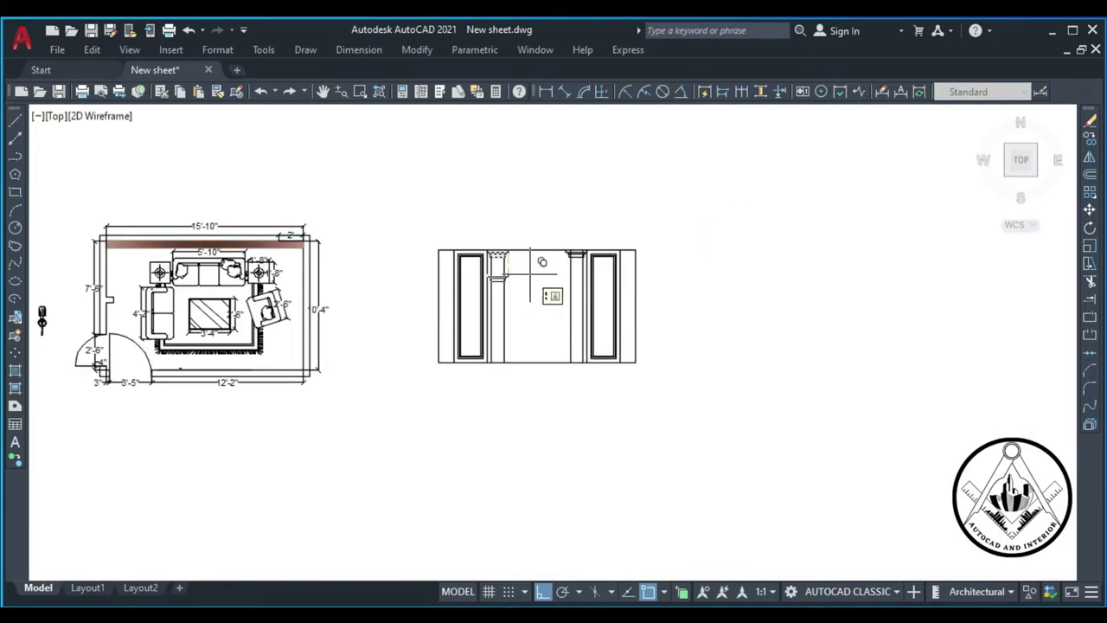
scroll(519, 264, up, 5)
Step: Copy the left column's capital to an empty spot below the wall elevation
text(o)
key(Return)
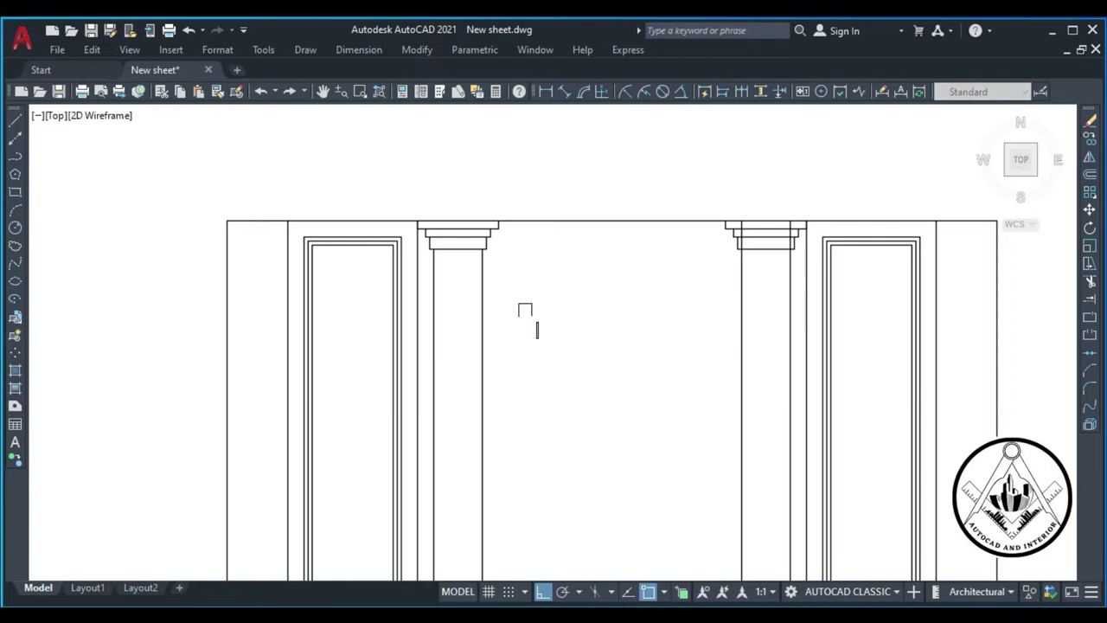
scroll(458, 249, up, 2)
click(535, 235)
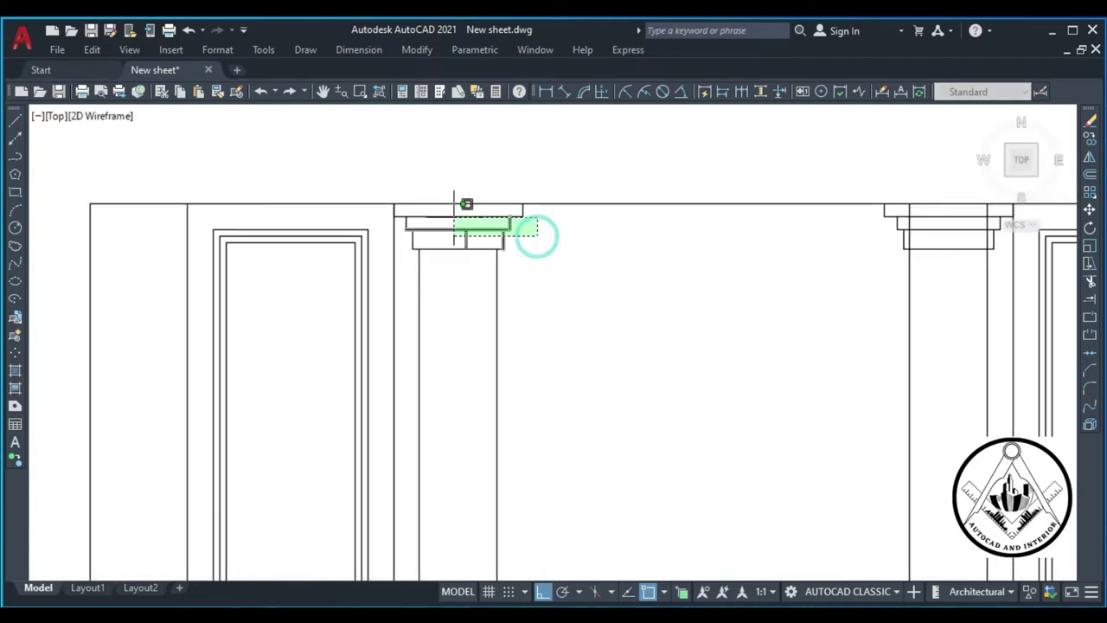
click(403, 212)
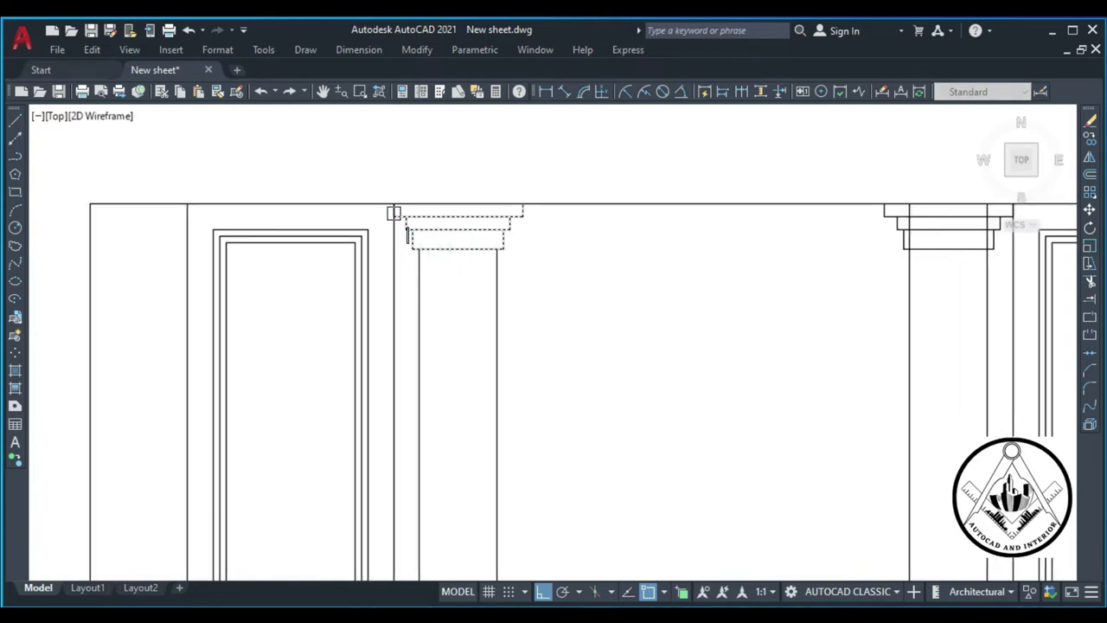
scroll(389, 212, up, 2)
scroll(388, 215, down, 2)
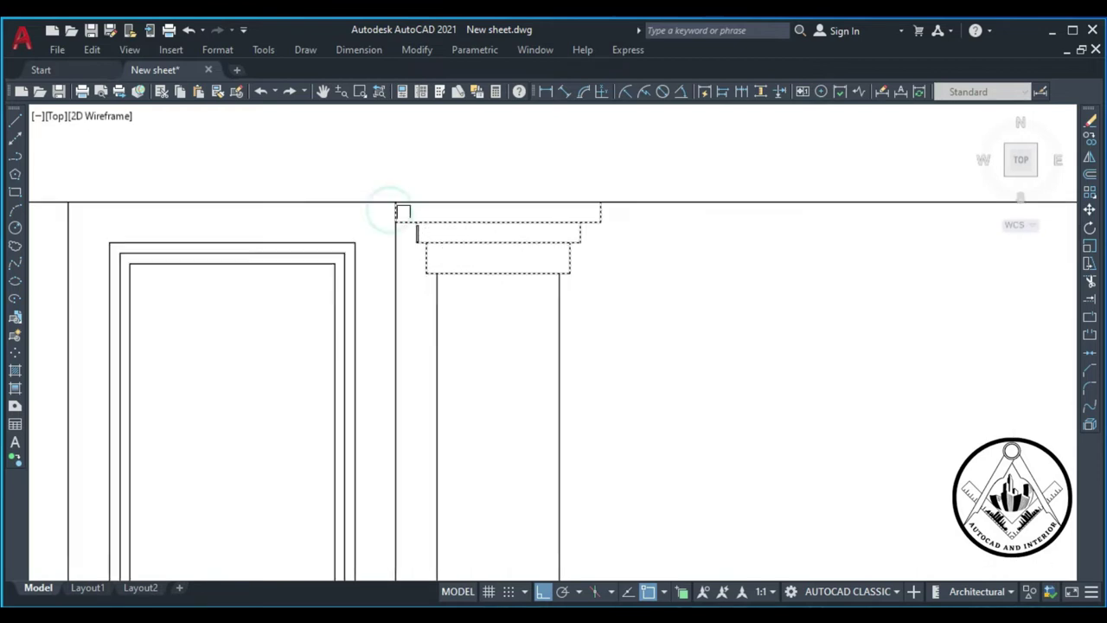
scroll(389, 216, down, 3)
key(Return)
click(441, 215)
scroll(444, 233, down, 4)
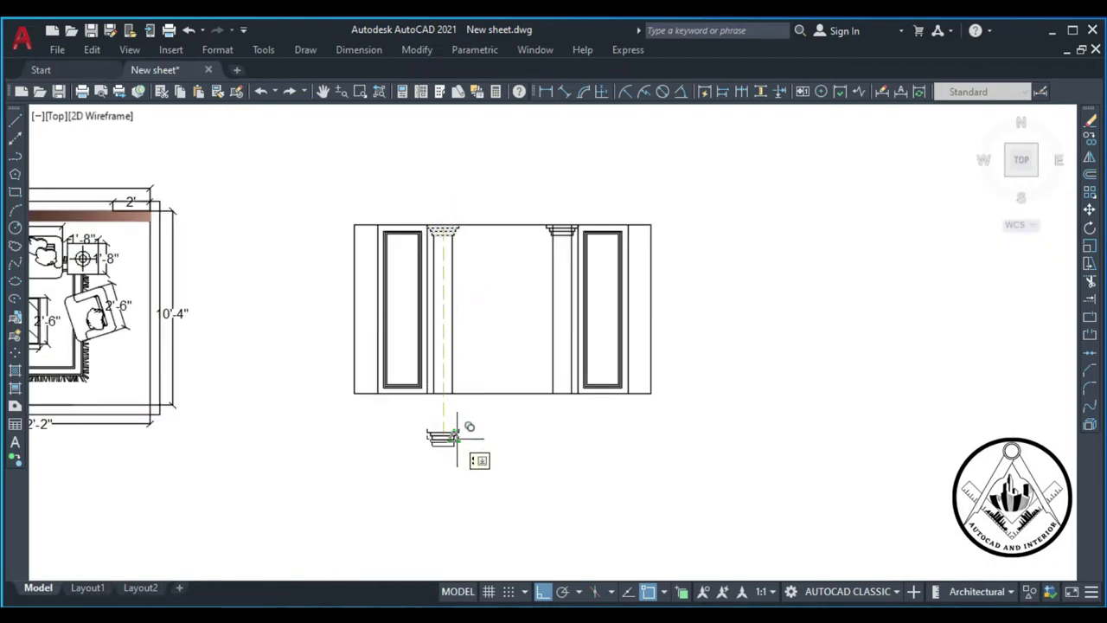
click(444, 433)
scroll(455, 439, up, 2)
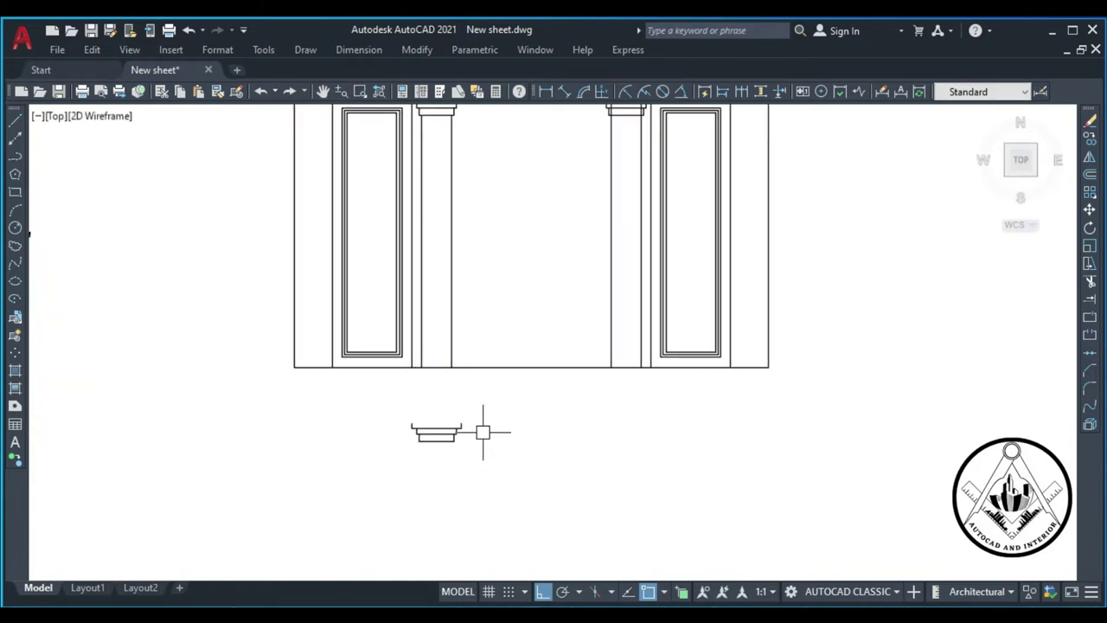
text(mi)
Step: Mirror the spare capital downward about a horizontal line, keeping the original
key(Return)
click(488, 453)
click(358, 392)
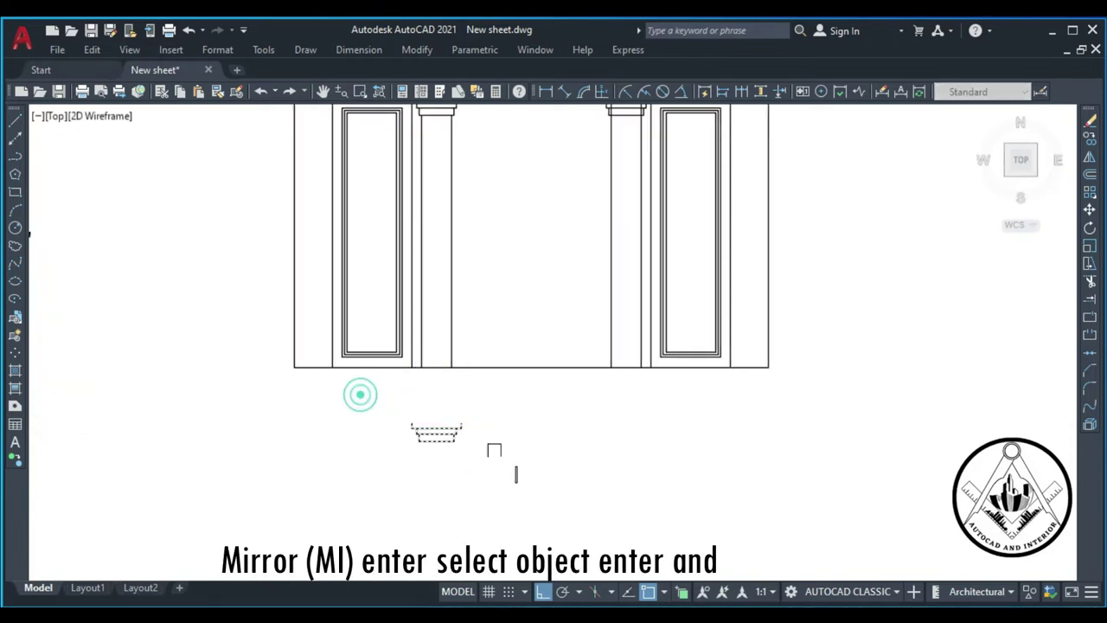
key(Return)
click(497, 466)
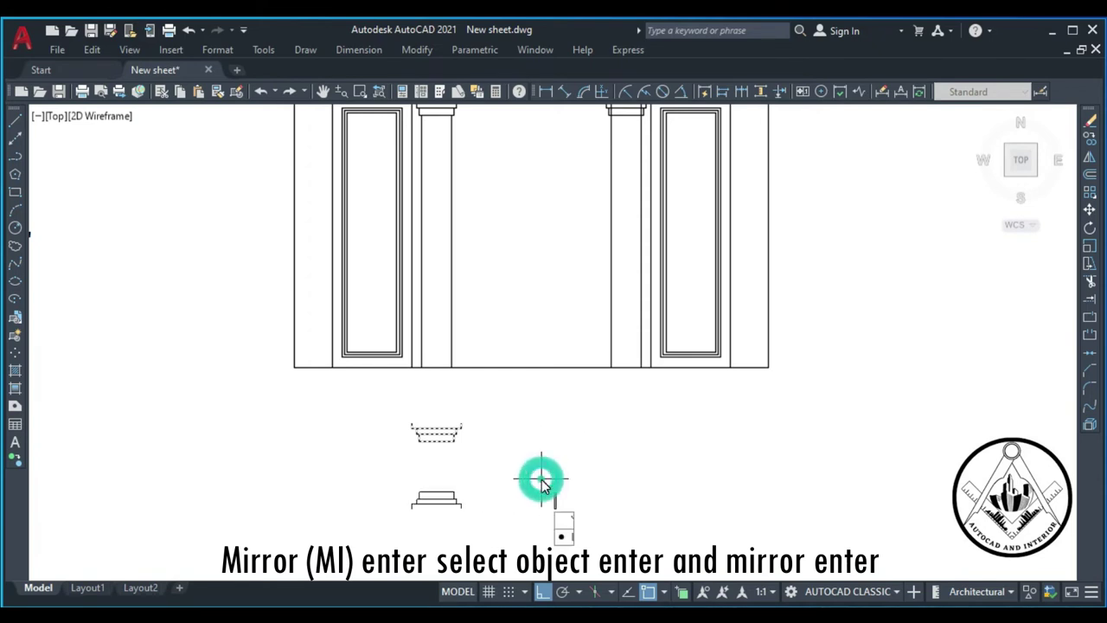
click(541, 478)
key(Return)
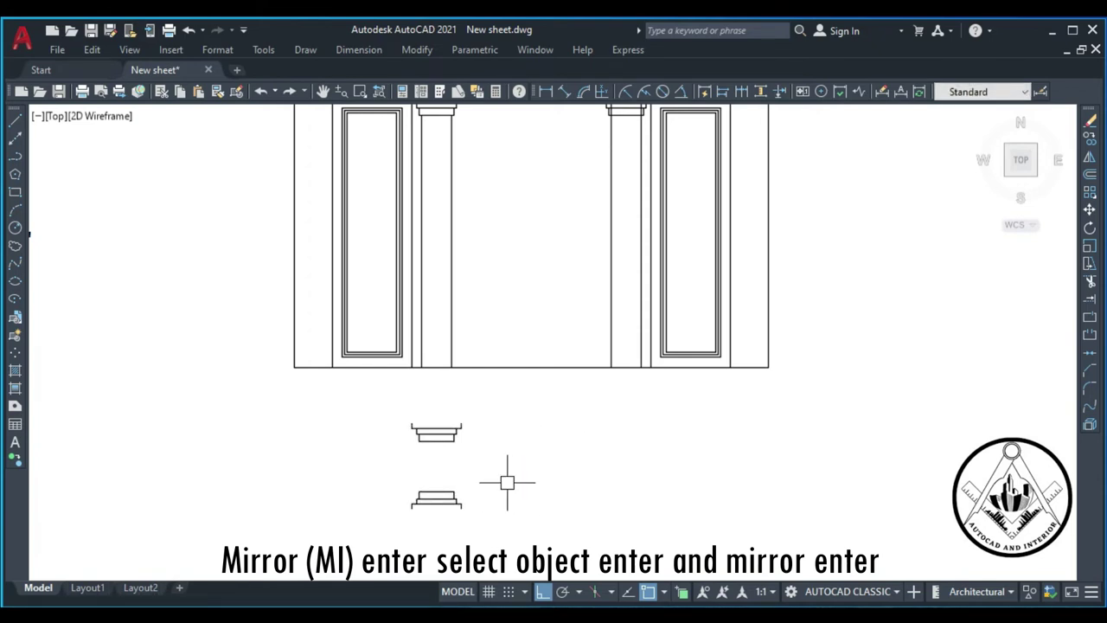
Step: Start copying the upside-down base piece from its corner as base point
text(co)
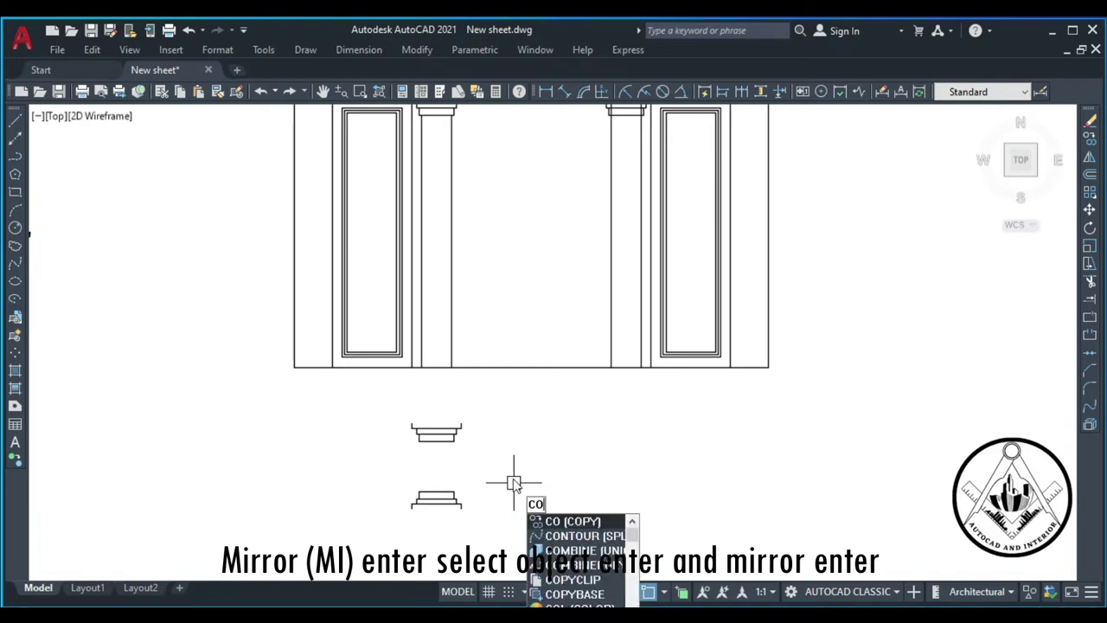
key(Return)
click(487, 522)
click(389, 482)
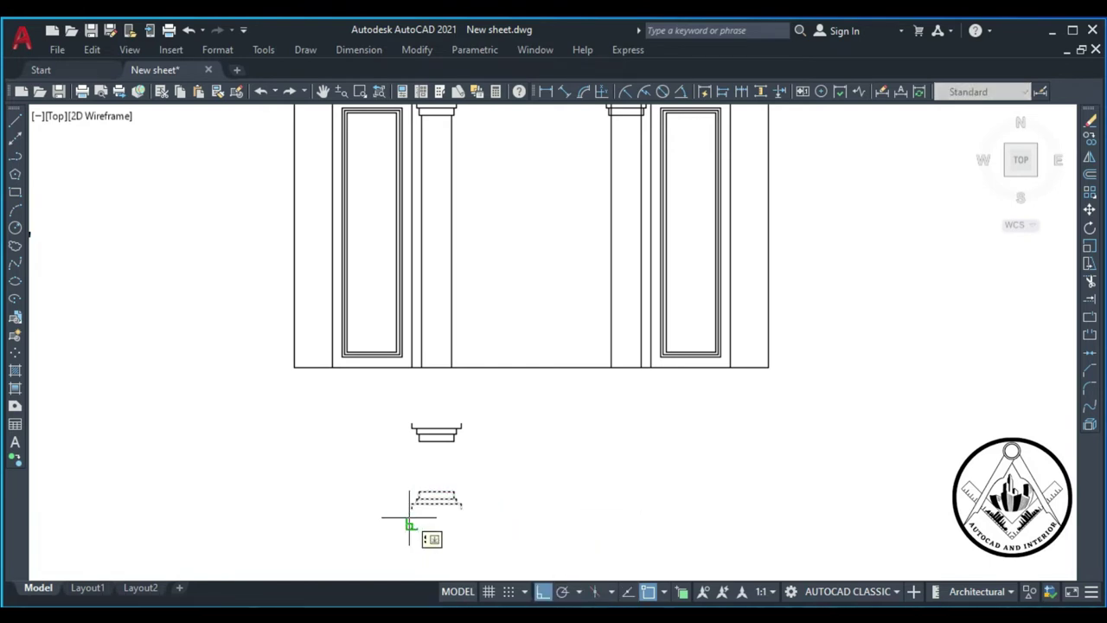
key(Return)
click(412, 509)
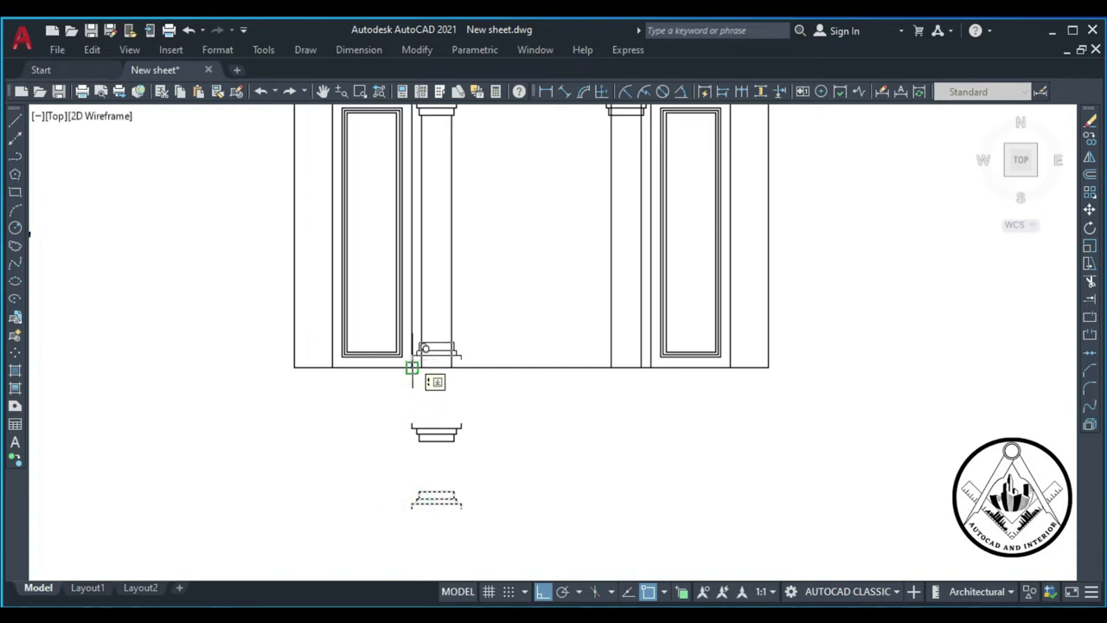
Step: Place copies of the stepped base at the feet of the left and right columns
scroll(417, 364, up, 3)
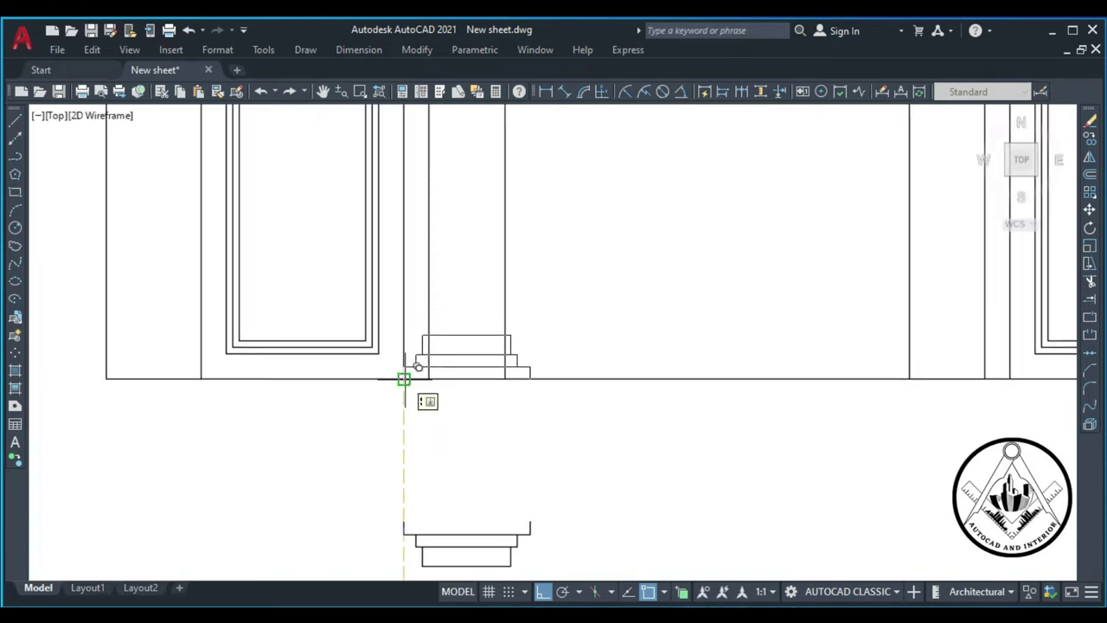
click(404, 378)
scroll(364, 400, down, 2)
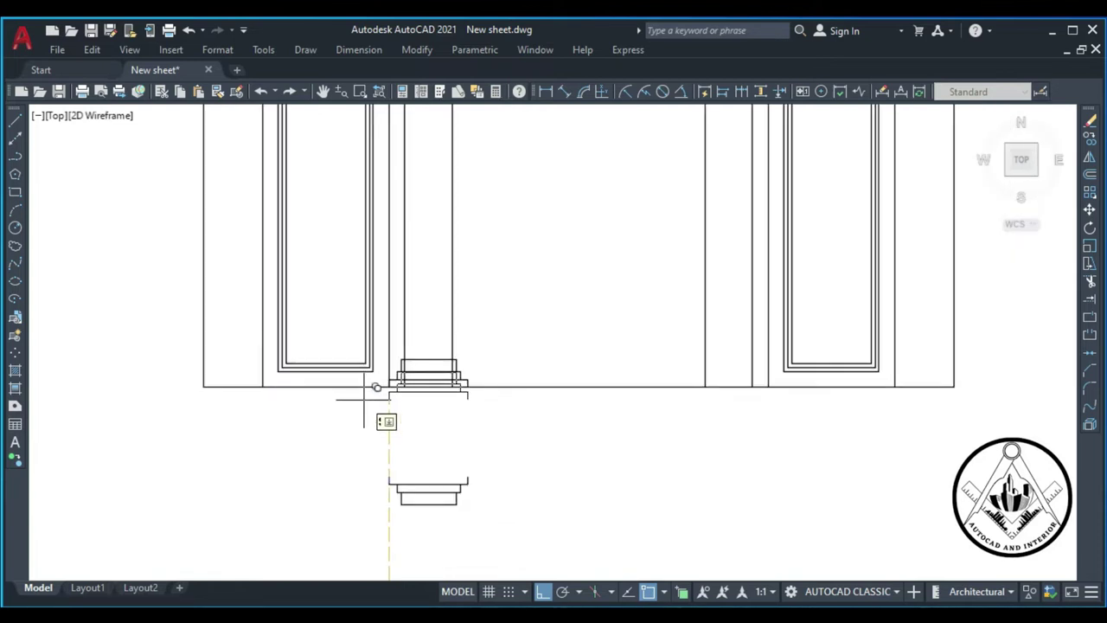
scroll(372, 400, down, 2)
key(F8)
scroll(616, 389, up, 4)
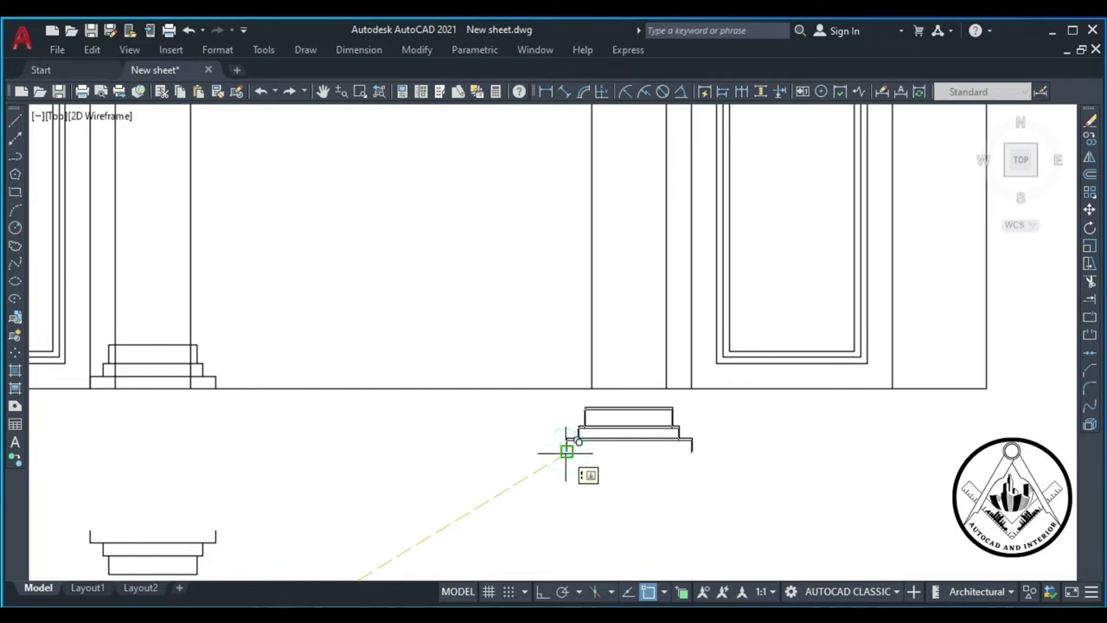
click(566, 389)
key(Escape)
Step: Delete the loose spare capital and base pieces below the elevation
scroll(682, 430, down, 4)
key(Delete)
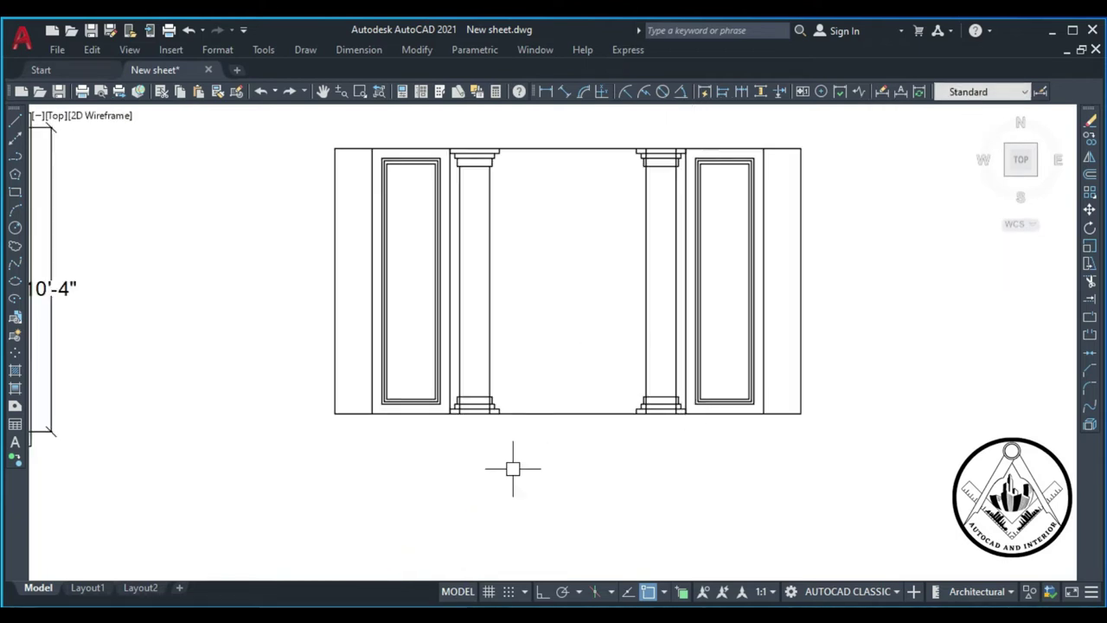
text(tr)
key(Return)
Step: Trim the left column's shaft lines out of its three base bands
scroll(485, 437, up, 3)
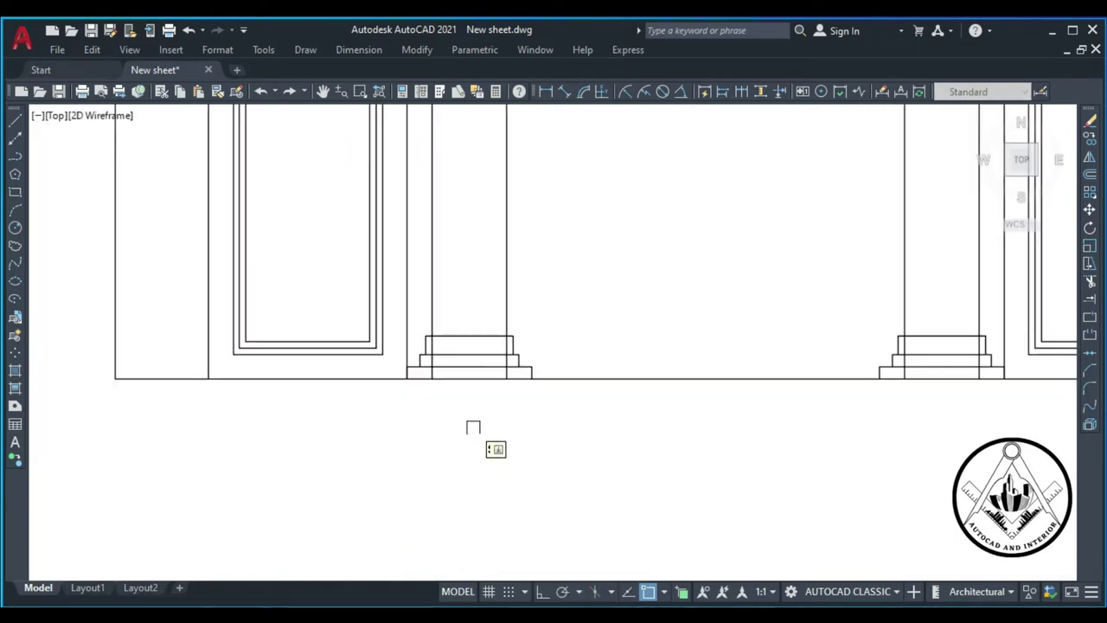
scroll(452, 359, up, 2)
scroll(389, 403, up, 2)
click(390, 403)
click(393, 363)
click(396, 330)
click(582, 395)
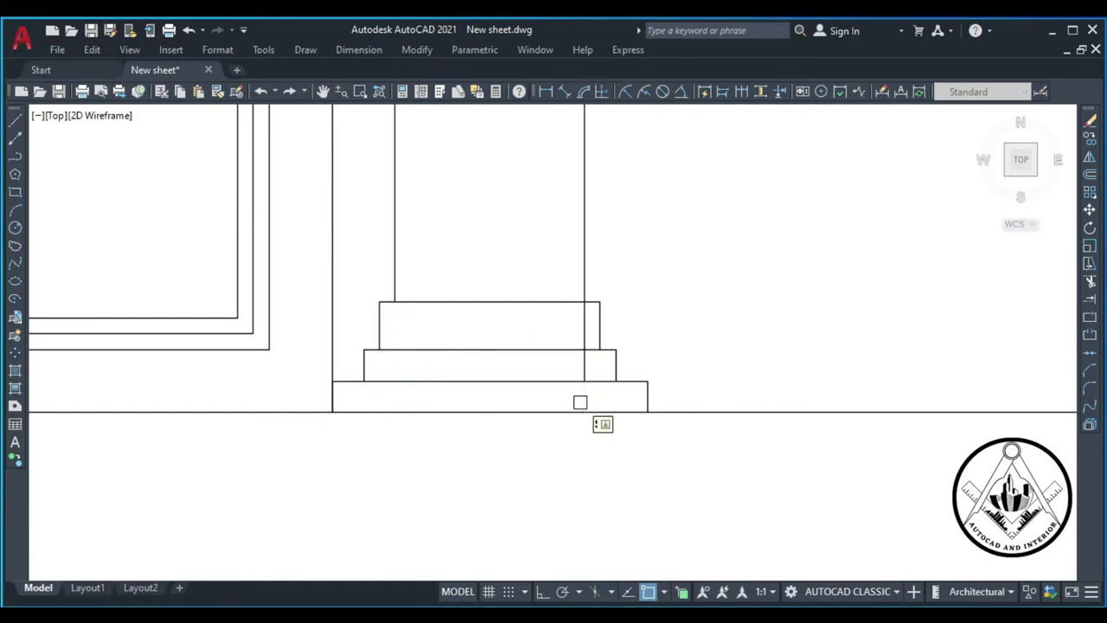
click(585, 367)
click(584, 333)
Step: Trim the right column's shaft lines out of its three base bands
scroll(611, 346, down, 3)
scroll(742, 346, up, 2)
scroll(819, 410, up, 1)
click(813, 388)
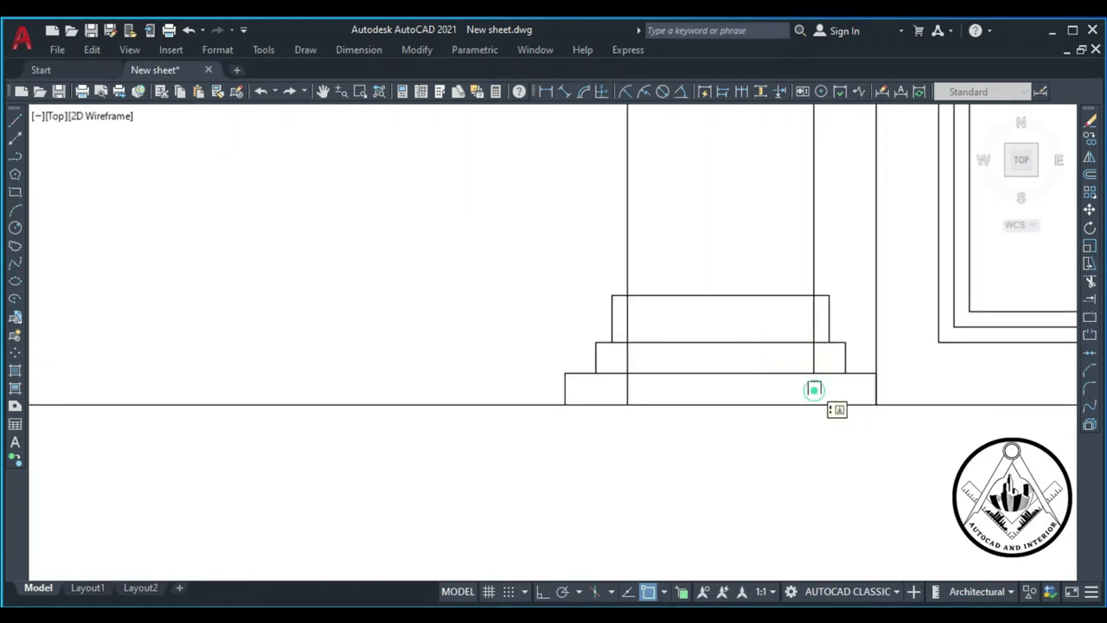
click(813, 362)
click(815, 323)
click(625, 391)
click(627, 362)
click(630, 321)
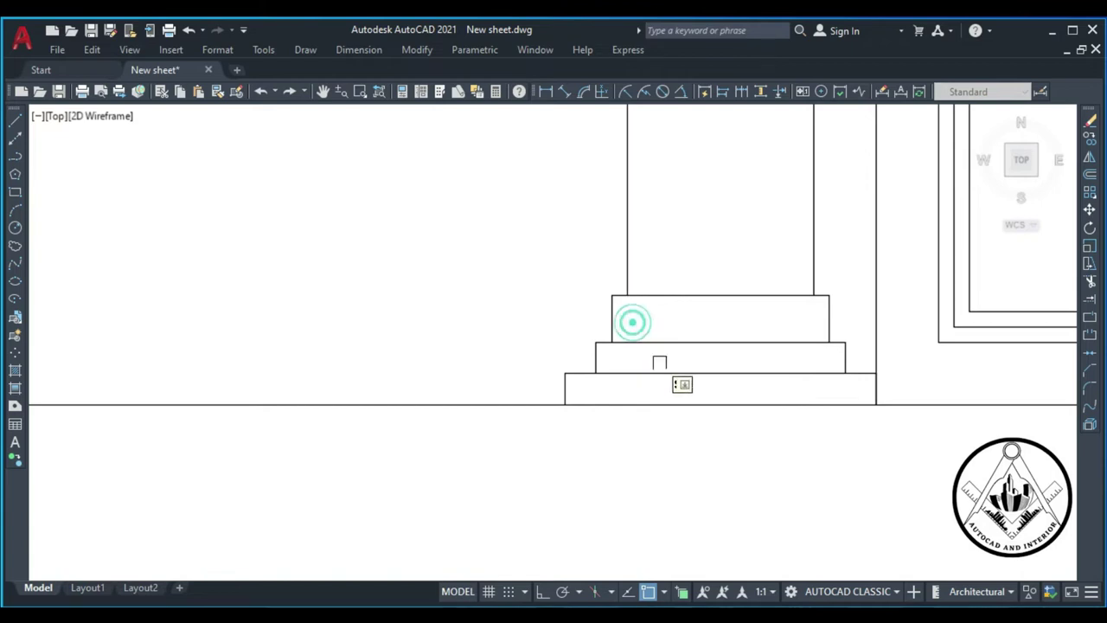
Step: Trim the remaining shaft line segments out of the capital bands
scroll(657, 401, down, 2)
scroll(672, 339, down, 2)
scroll(675, 294, up, 3)
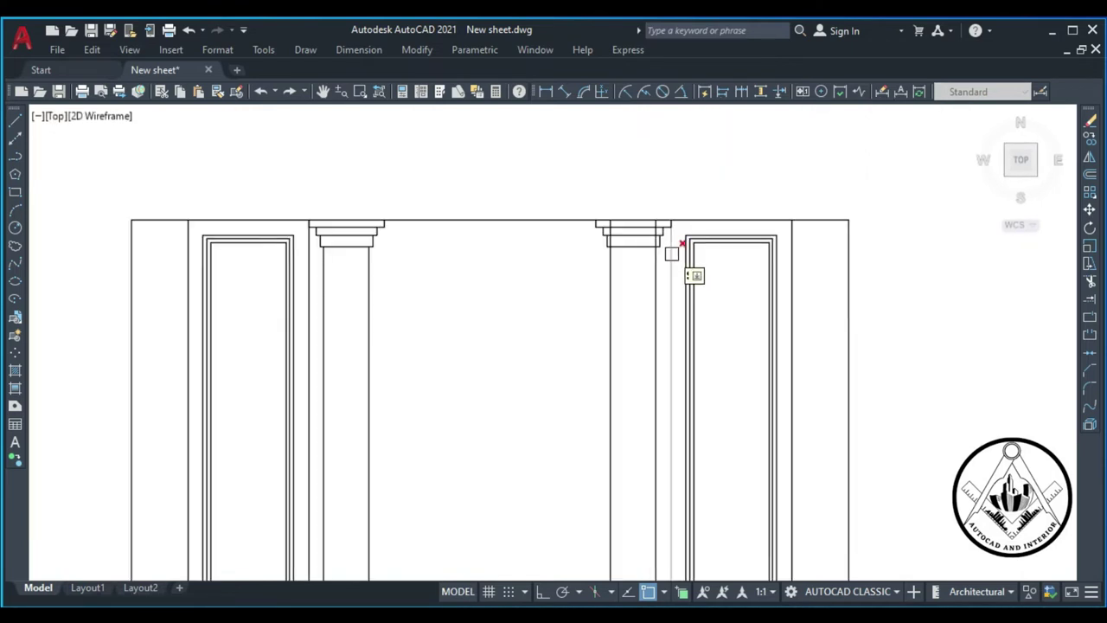
scroll(672, 250, up, 3)
scroll(646, 210, up, 2)
click(642, 210)
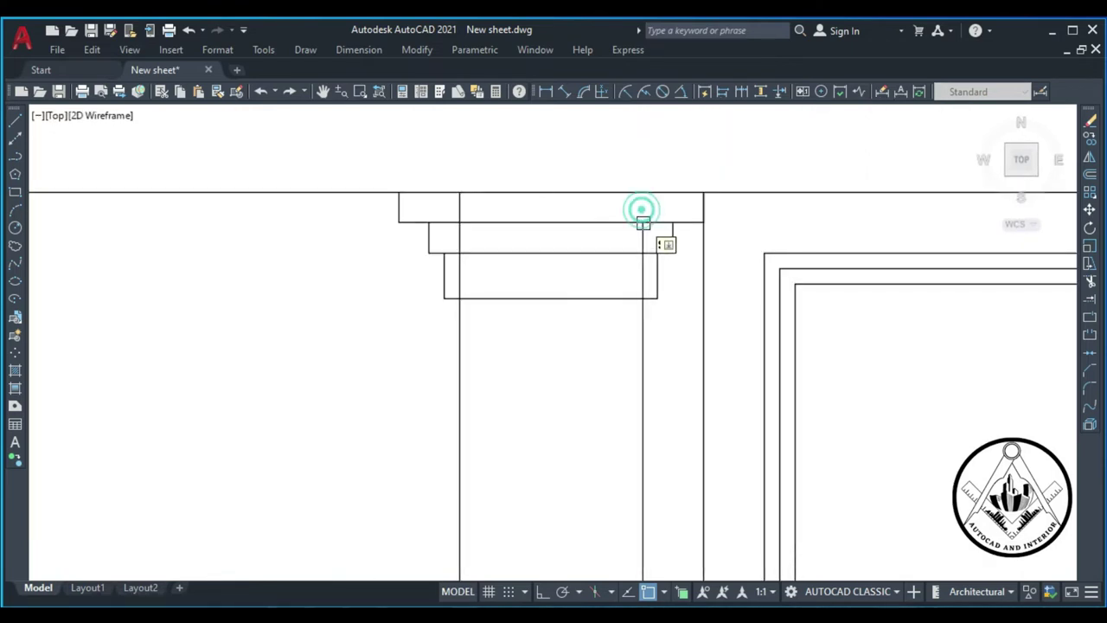
click(642, 235)
click(458, 205)
click(458, 272)
scroll(636, 257, down, 5)
scroll(671, 253, down, 3)
Step: With Ortho on, draw a full-height vertical line along the left column's inner edge
scroll(603, 345, up, 2)
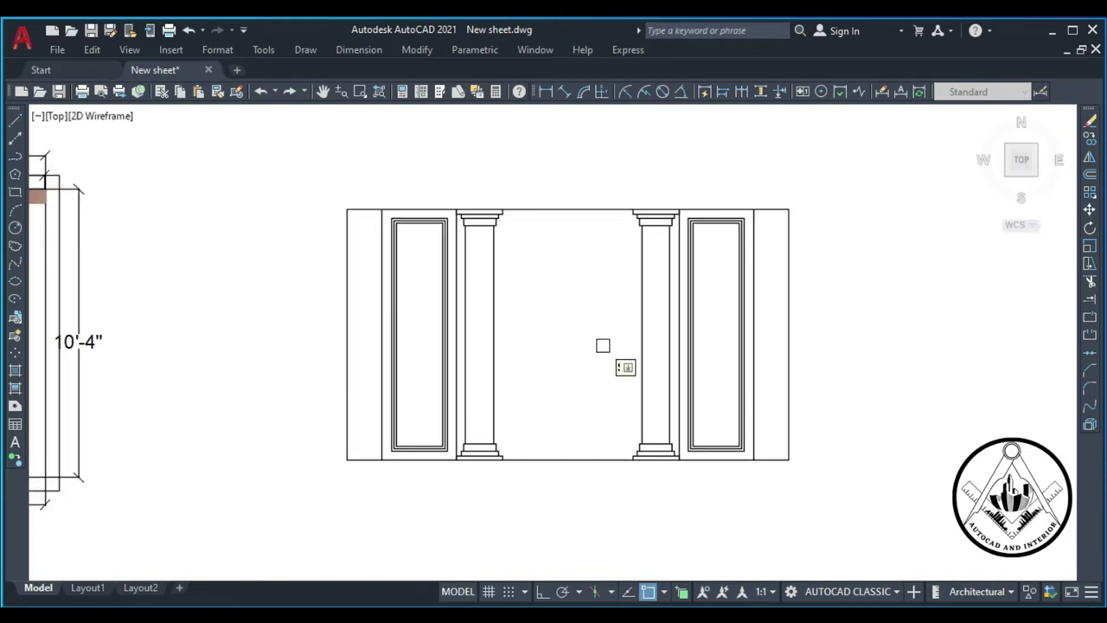
key(Escape)
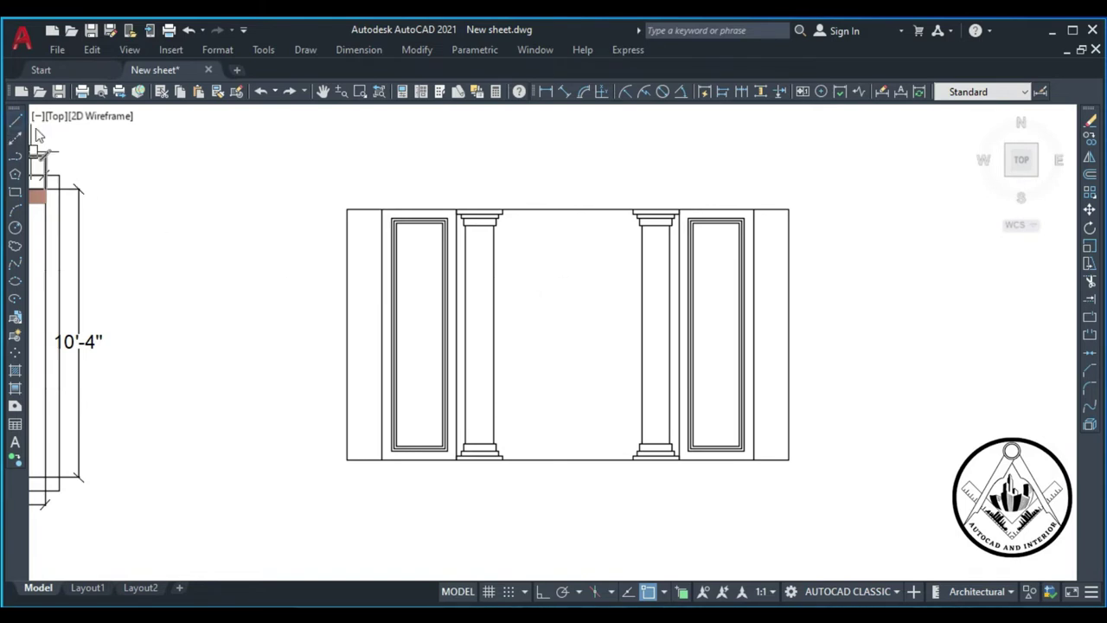
click(502, 209)
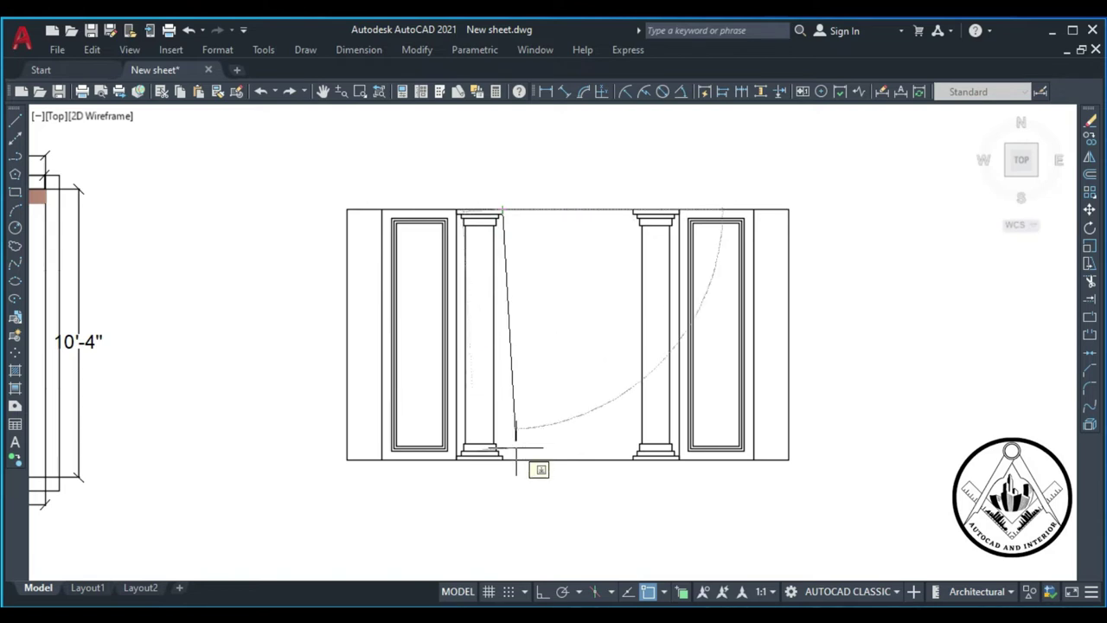
key(F8)
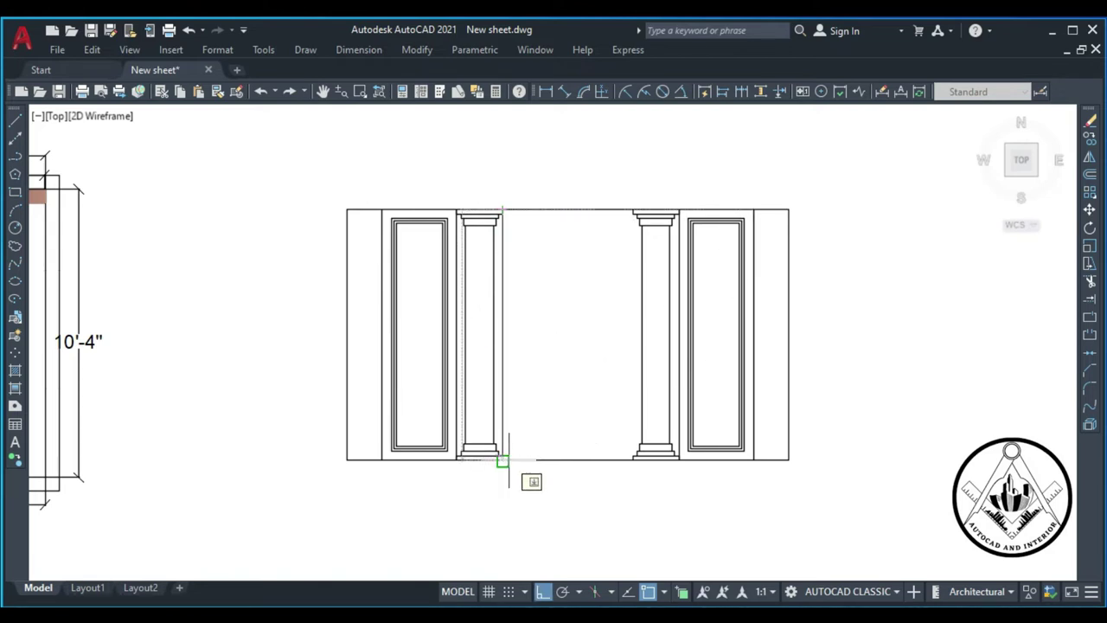
click(503, 461)
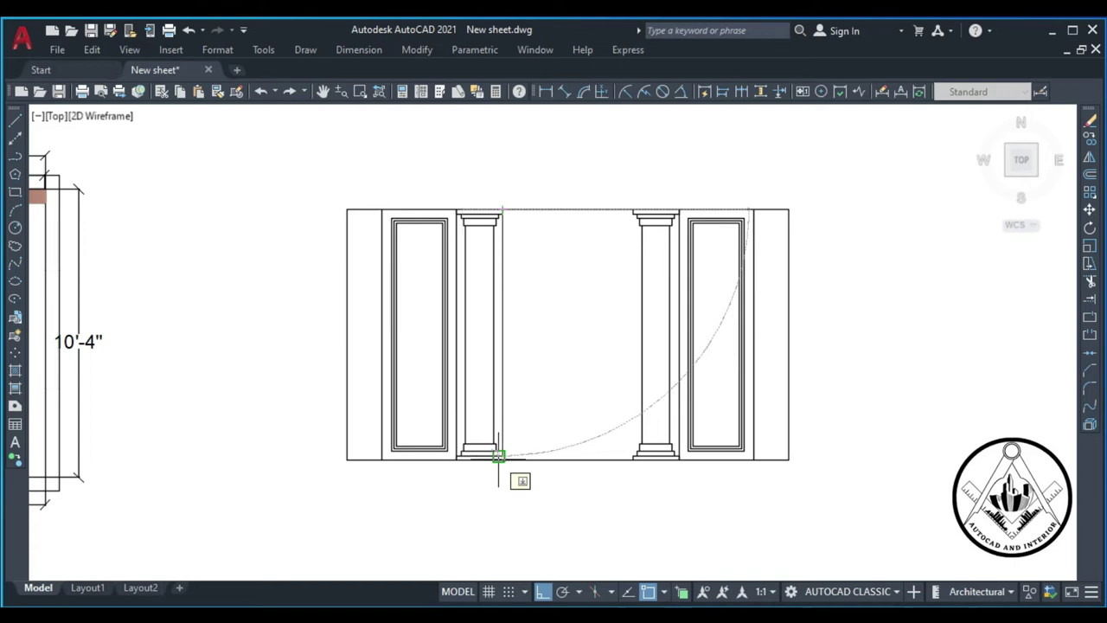
click(503, 461)
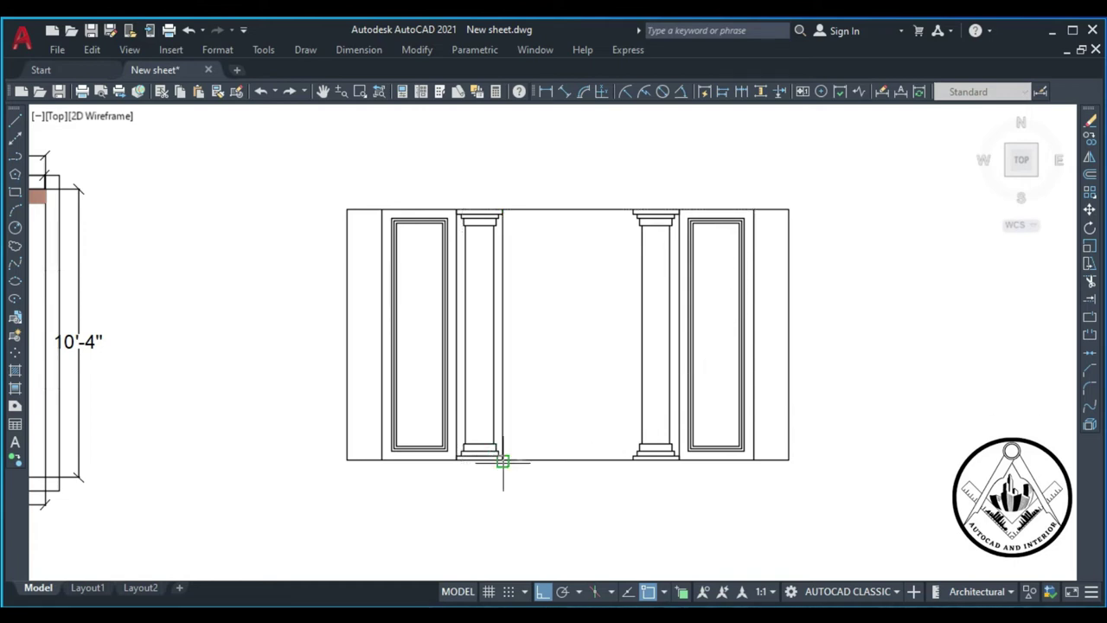
key(Escape)
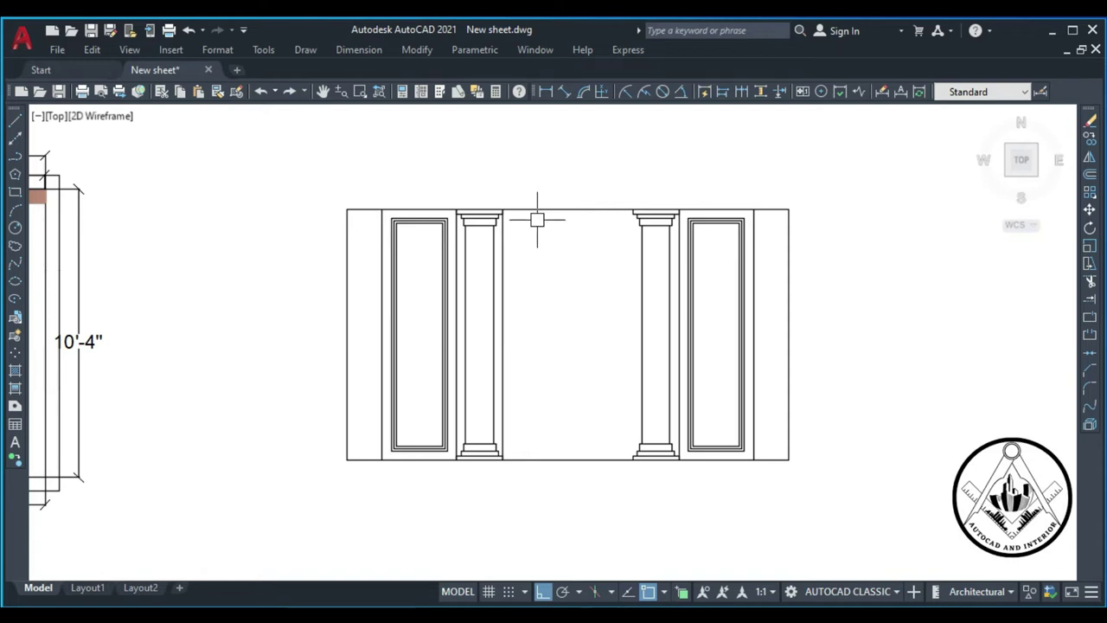
text(co)
Step: Copy the edge line across to the right column's inner edge
key(Return)
click(502, 251)
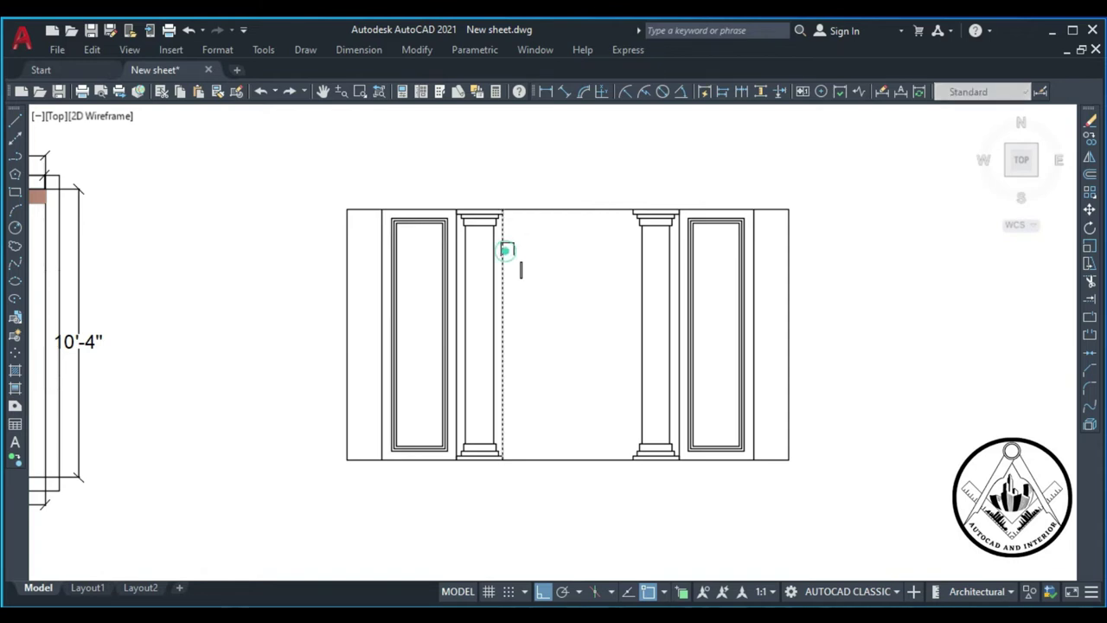
key(Return)
scroll(510, 221, up, 4)
click(487, 194)
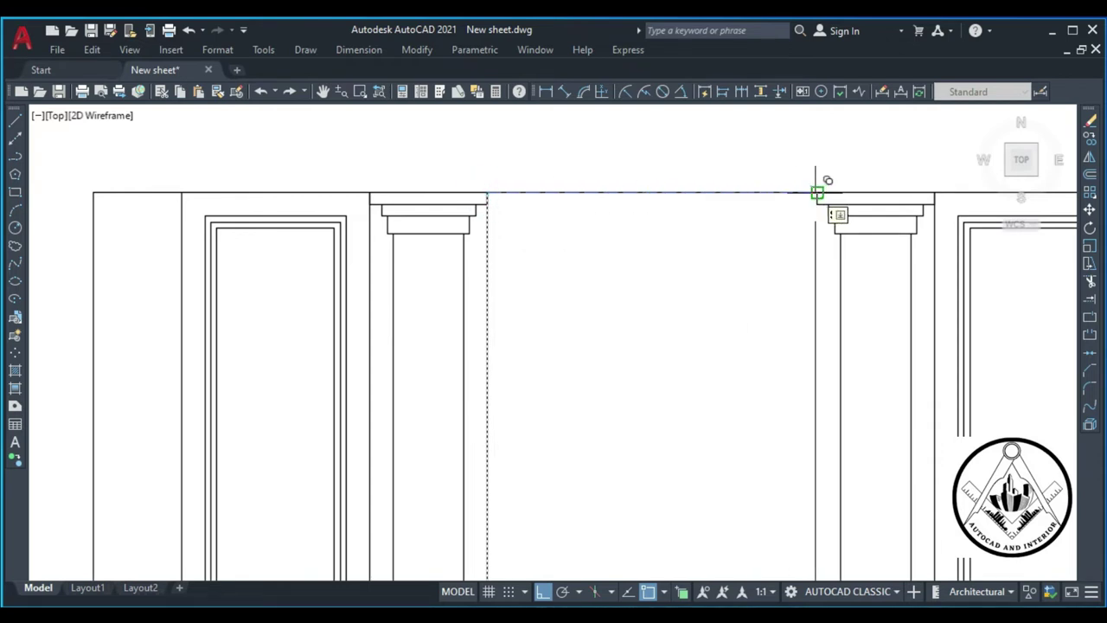
click(816, 194)
scroll(652, 238, down, 4)
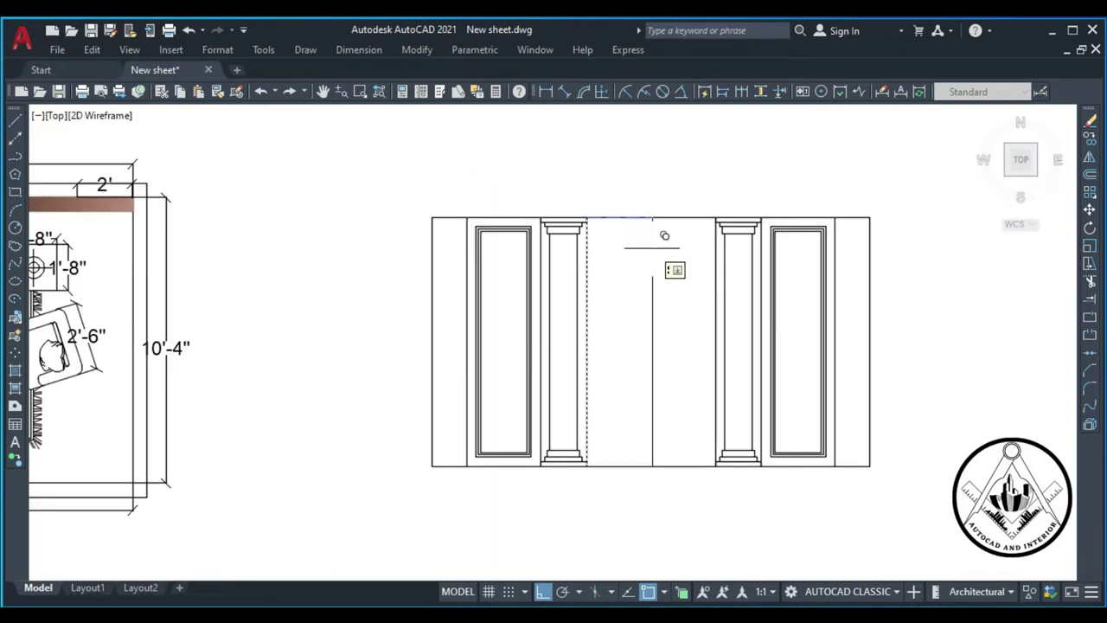
key(Escape)
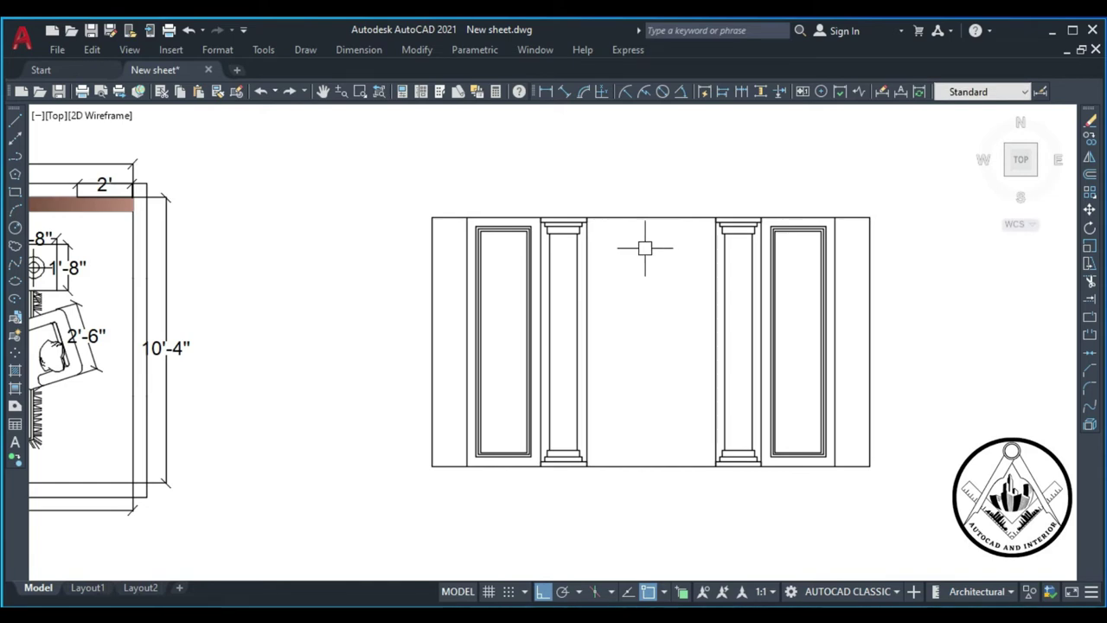
text(0)
Step: Apply an edit to both new column edge lines
key(Return)
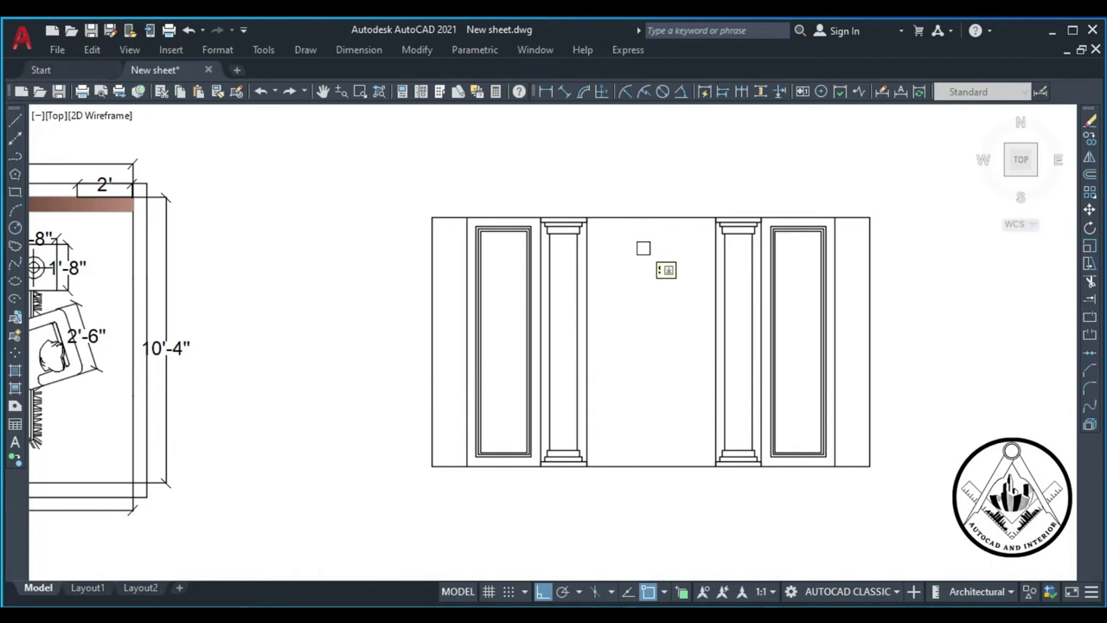
click(587, 275)
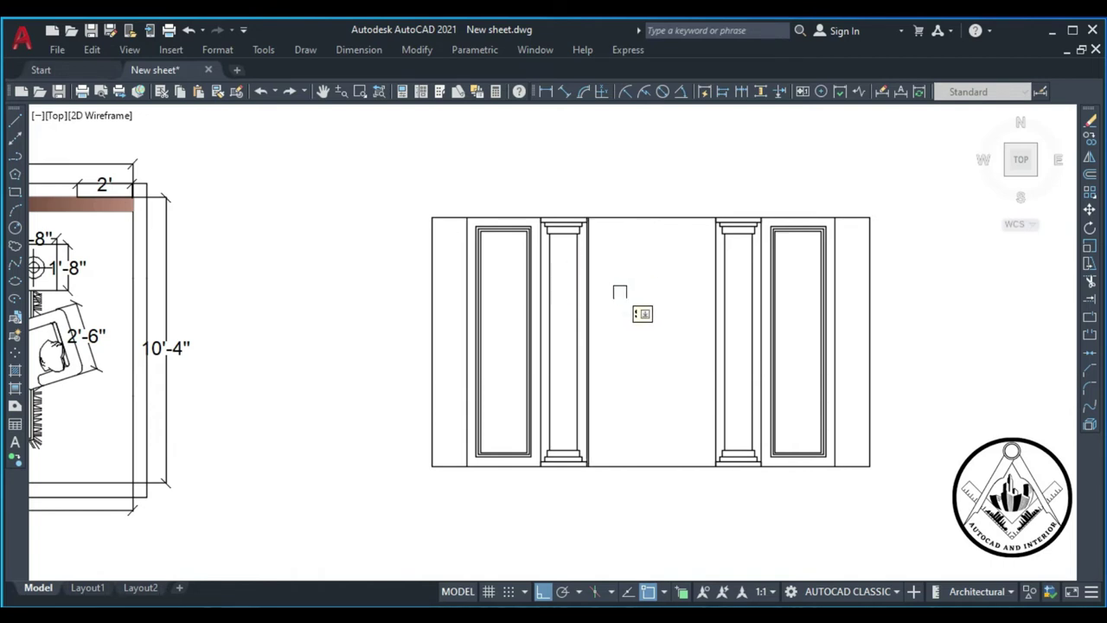
scroll(666, 287, up, 2)
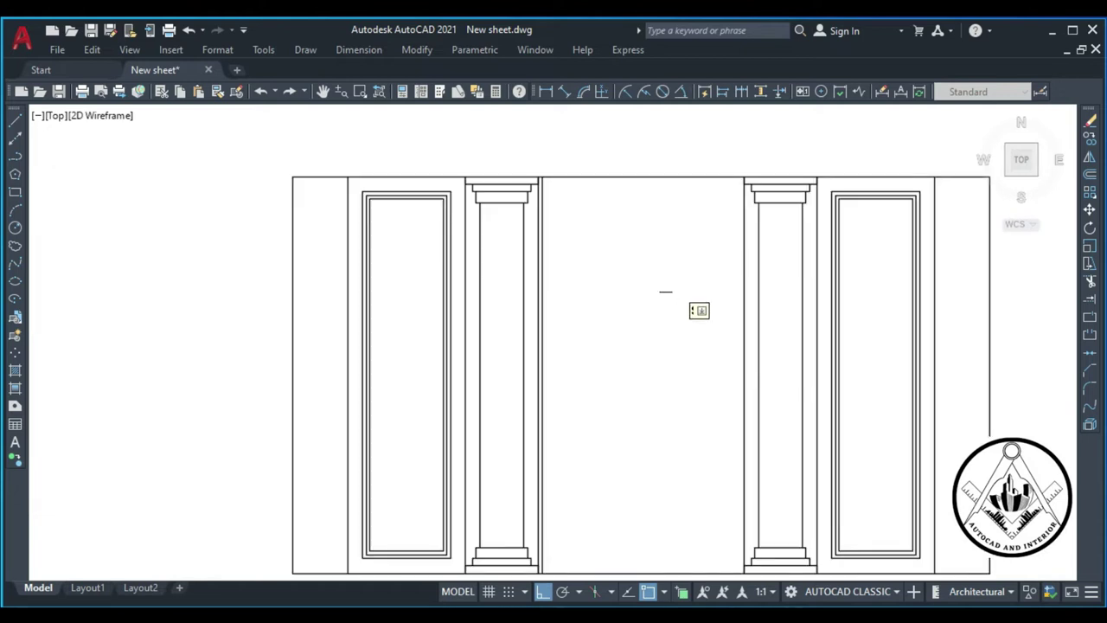
click(741, 312)
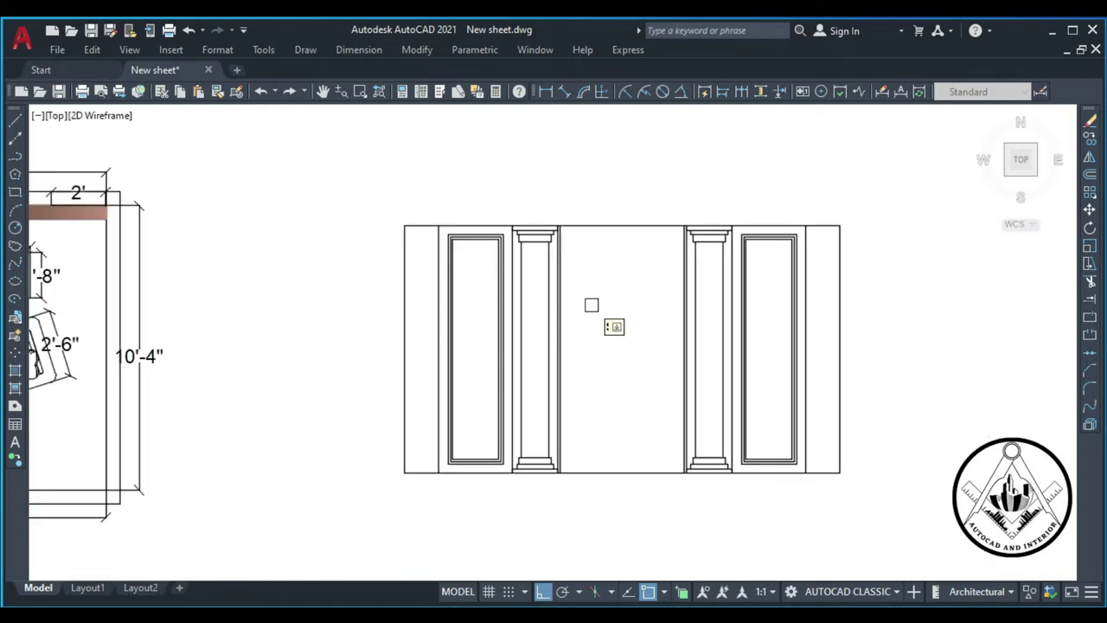
key(Escape)
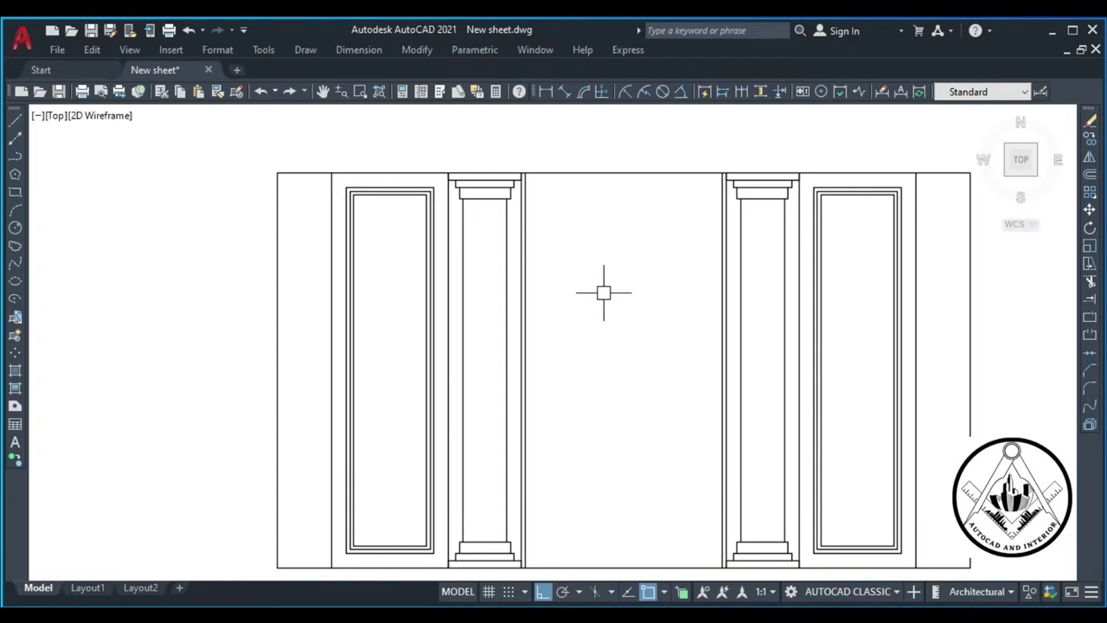
scroll(544, 245, down, 2)
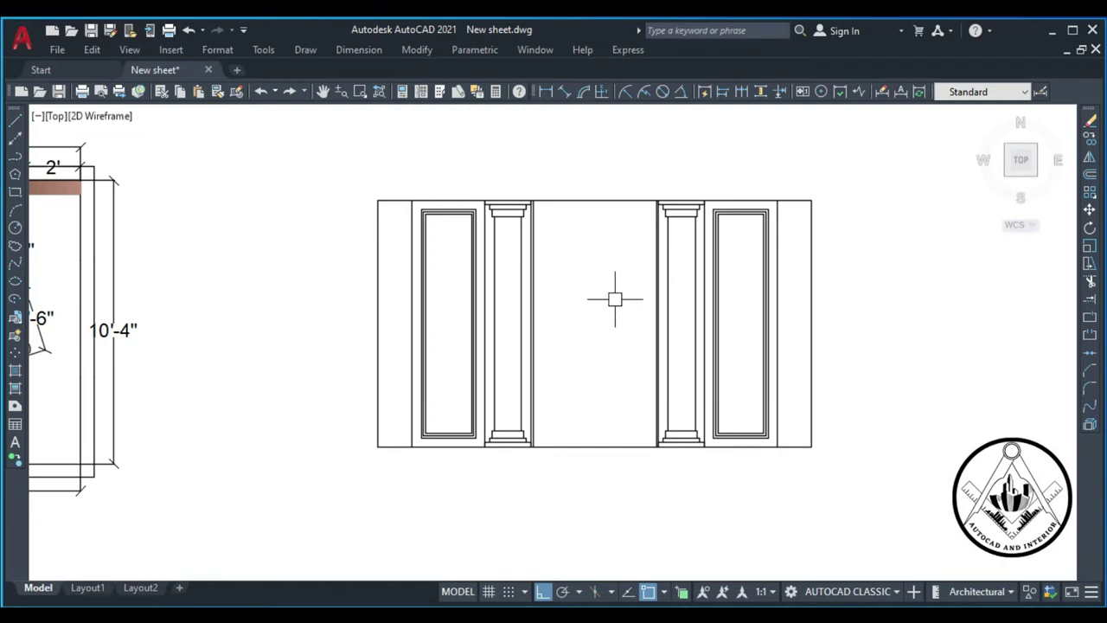
scroll(597, 299, up, 2)
scroll(593, 297, down, 2)
scroll(592, 296, down, 2)
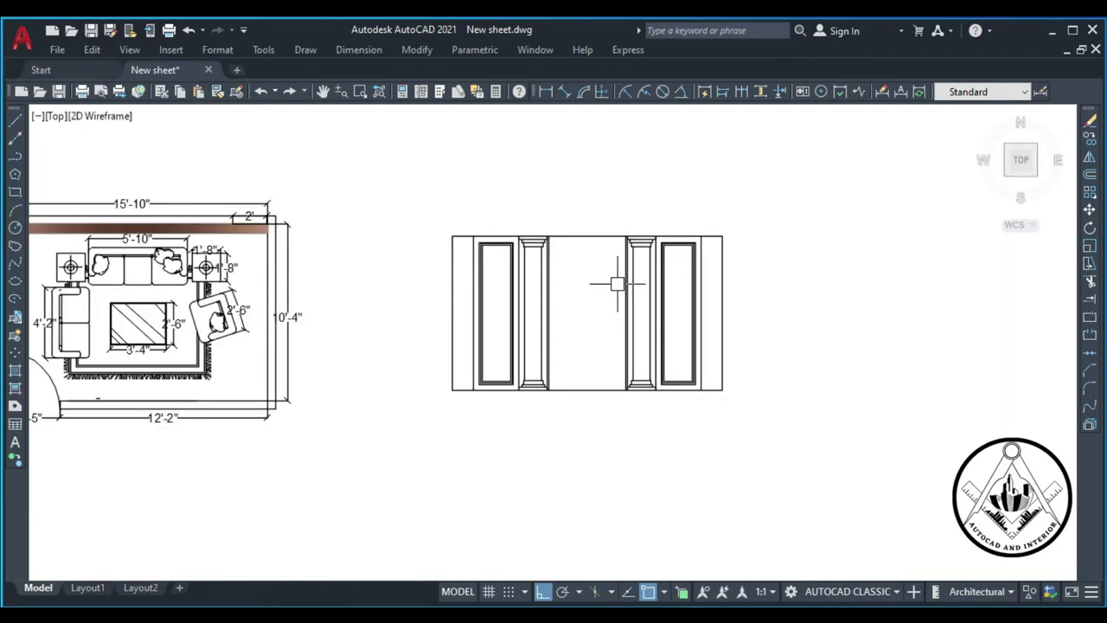
scroll(596, 293, up, 2)
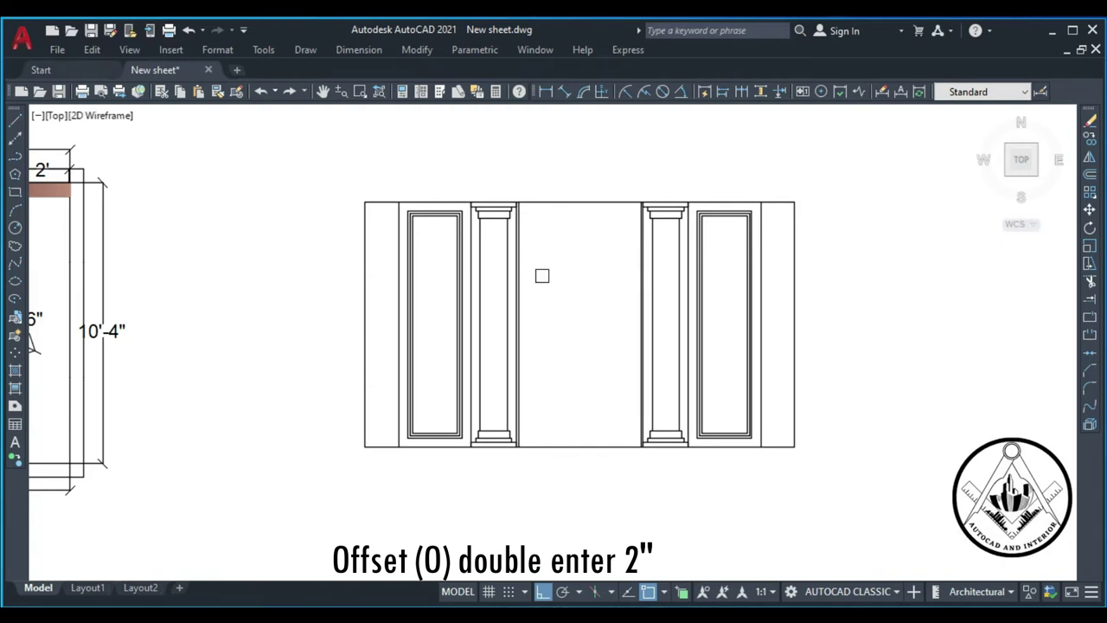
Step: Offset the left column line 2" inward to form the inner panel edge
scroll(492, 228, up, 2)
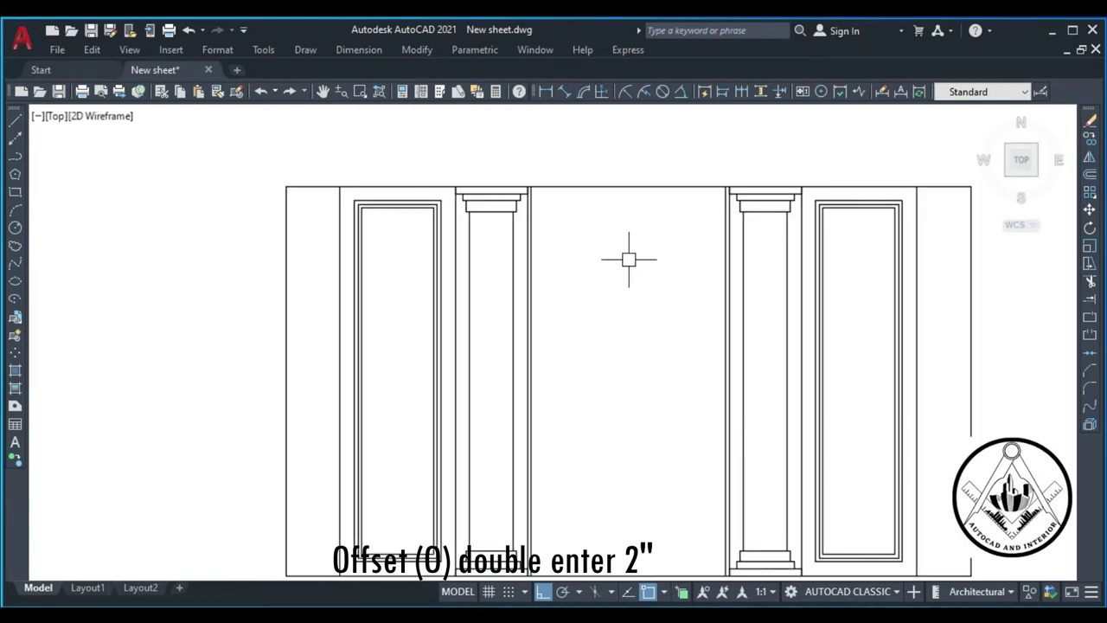
text(o)
key(Return)
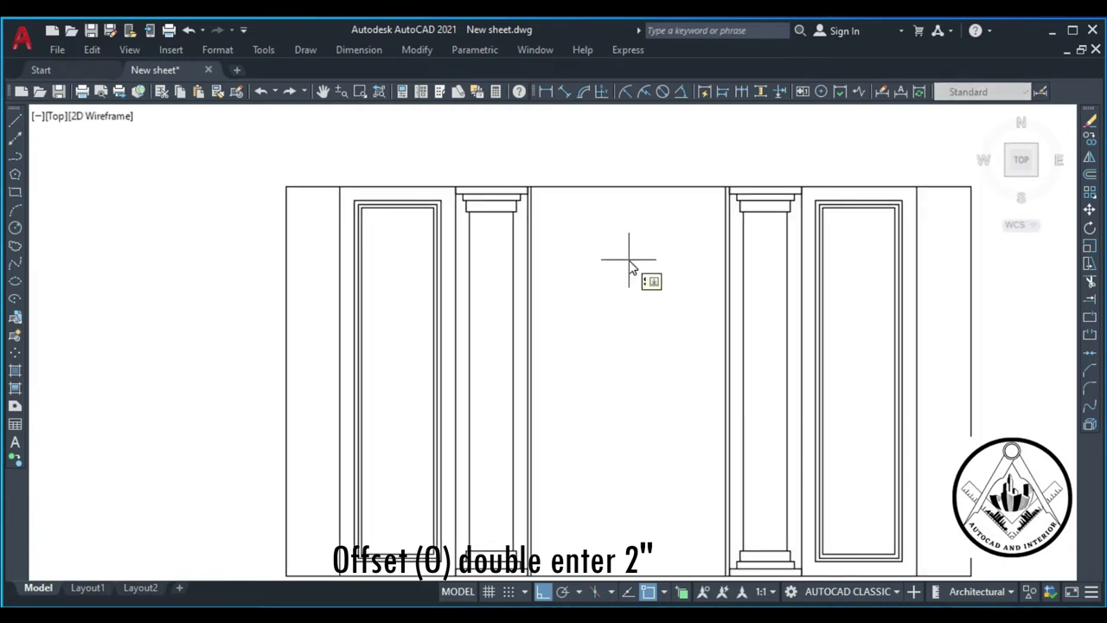
text(2")
key(Return)
click(489, 216)
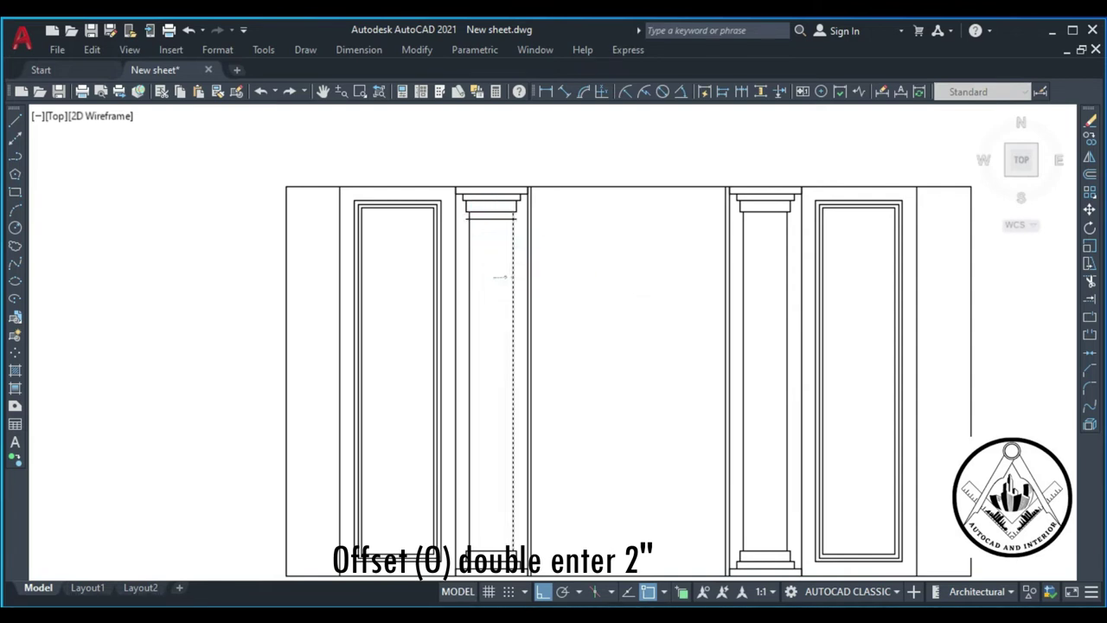
click(471, 282)
scroll(483, 287, down, 5)
scroll(495, 366, up, 5)
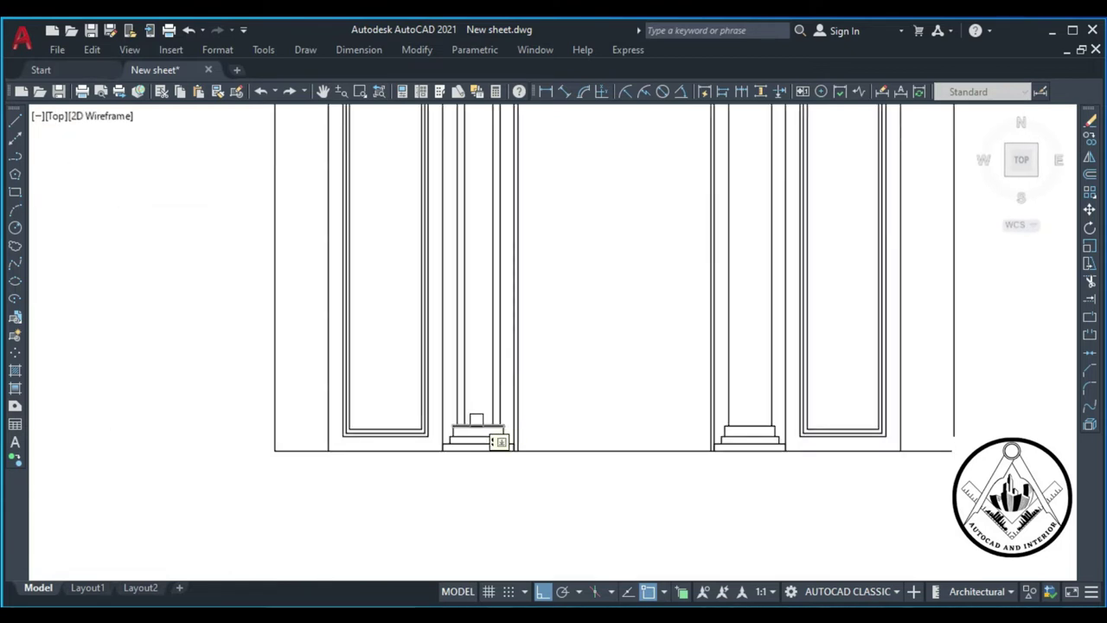
scroll(479, 391, up, 2)
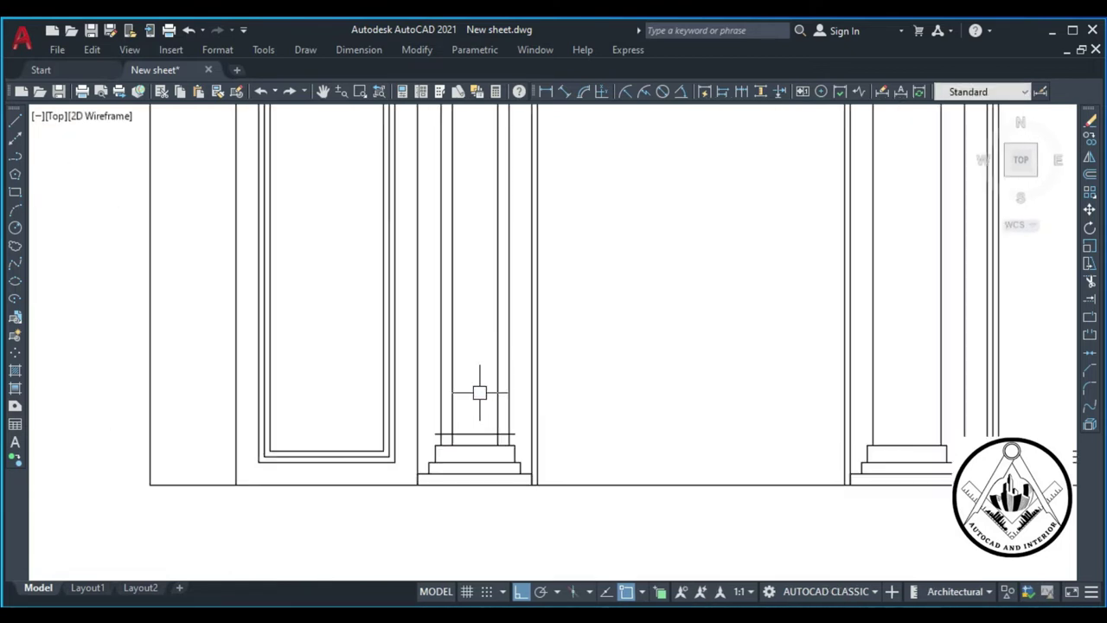
Step: Trim the line overhangs and leftover stubs at the left column's base
text(r)
key(Return)
scroll(509, 443, up, 2)
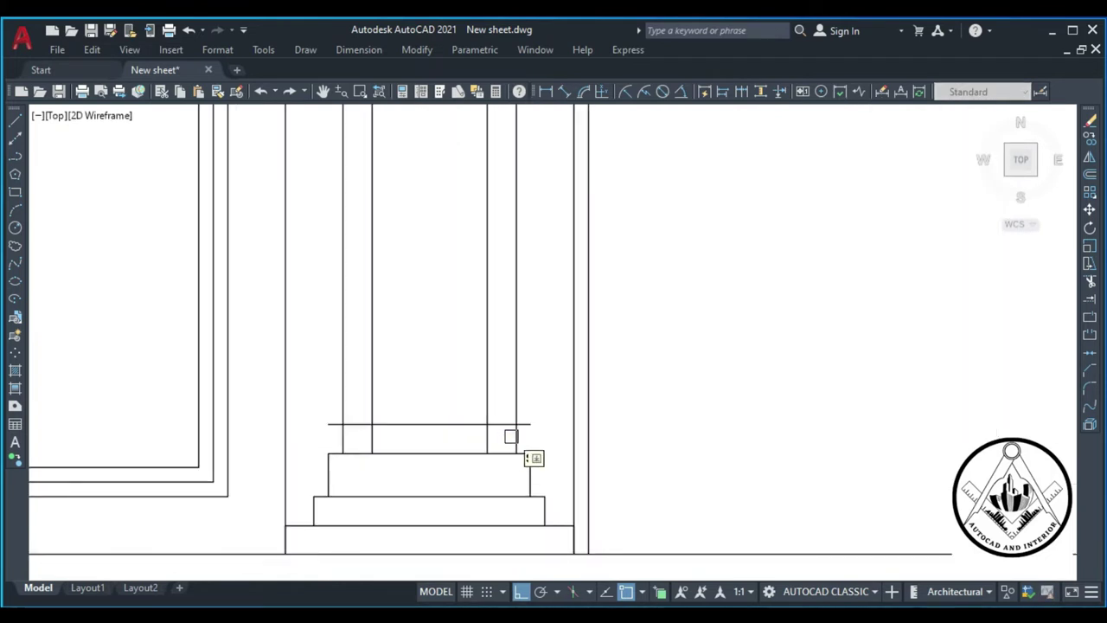
click(519, 424)
click(490, 437)
click(371, 439)
click(334, 424)
click(330, 425)
click(351, 425)
scroll(428, 437, down, 2)
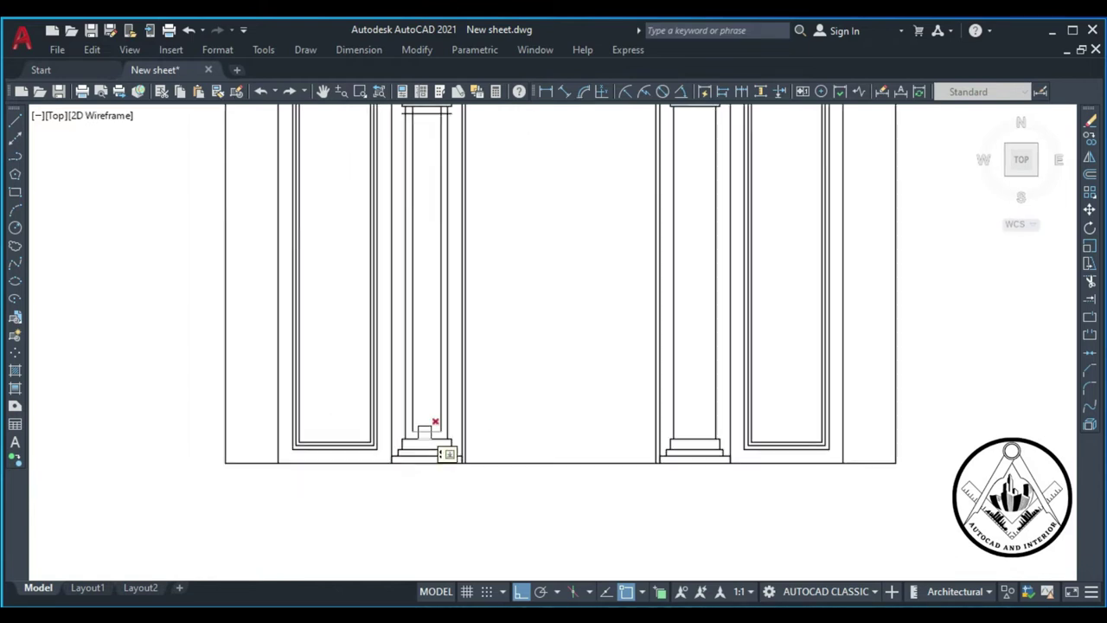
scroll(432, 440, down, 2)
scroll(441, 230, up, 4)
scroll(442, 230, up, 2)
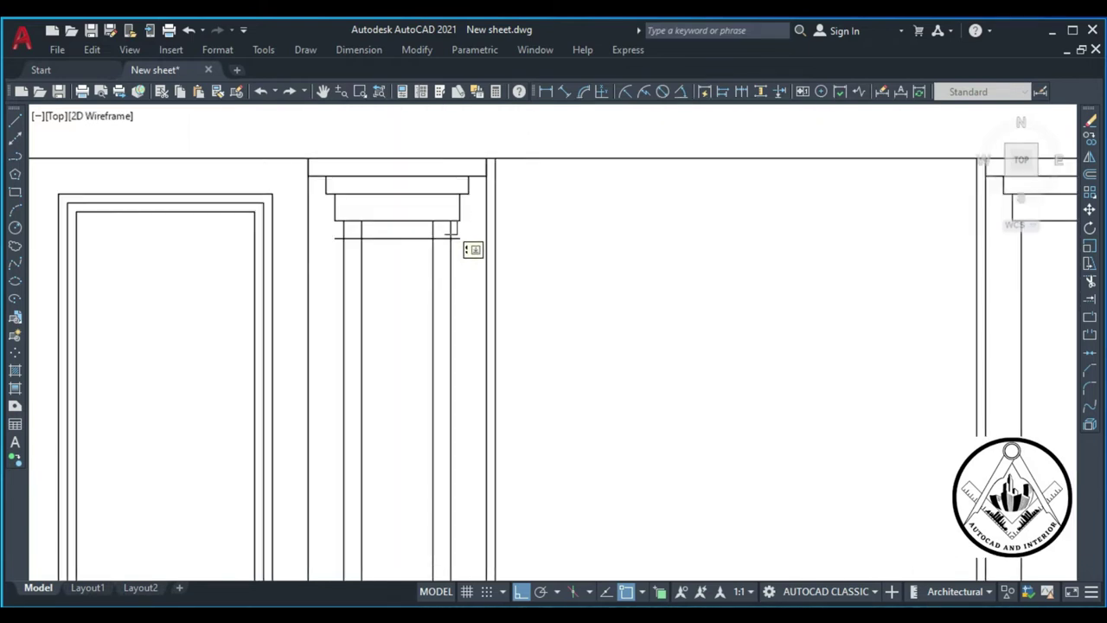
Step: Trim the offset line's end beneath the left capital
click(463, 237)
scroll(346, 227, up, 2)
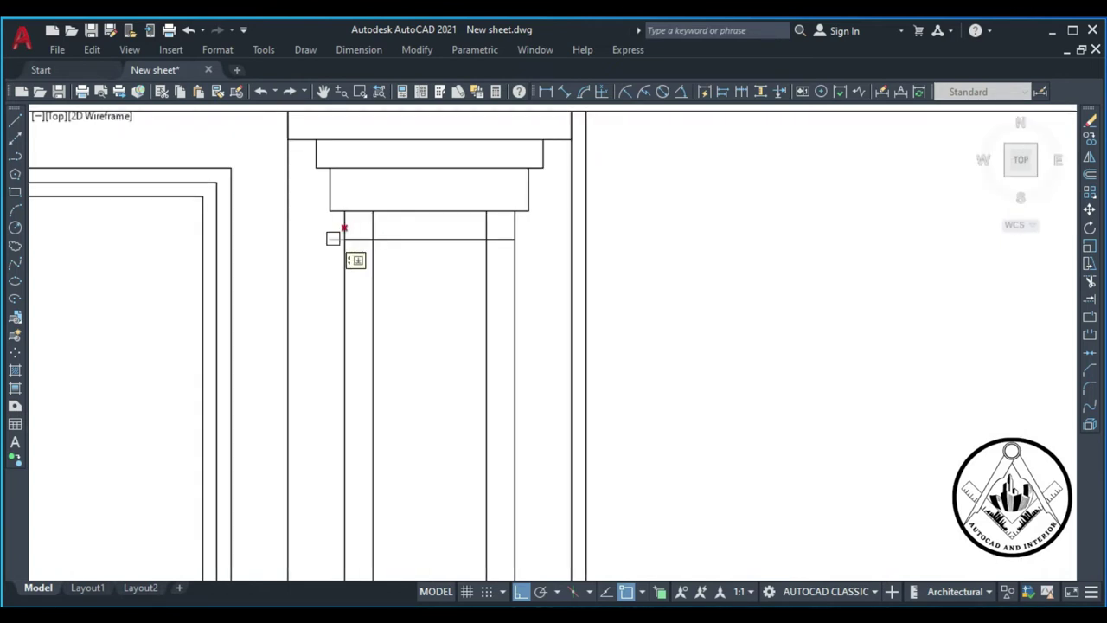
scroll(403, 259, down, 2)
scroll(402, 268, down, 4)
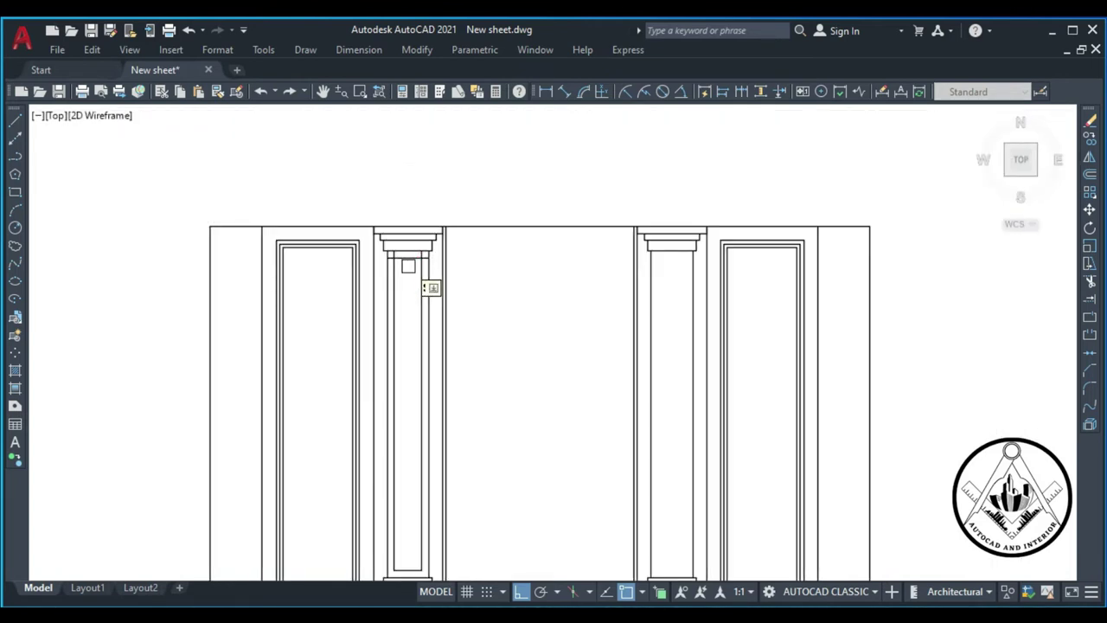
key(Escape)
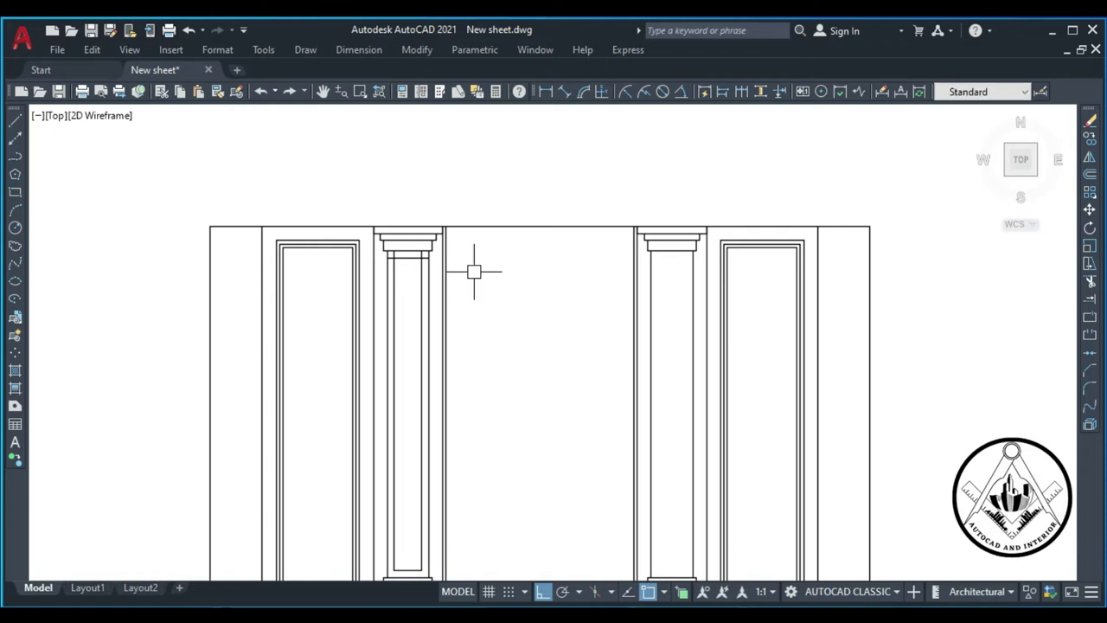
Step: Start a copy and select the left column's inner panel rectangle
text(co)
key(Return)
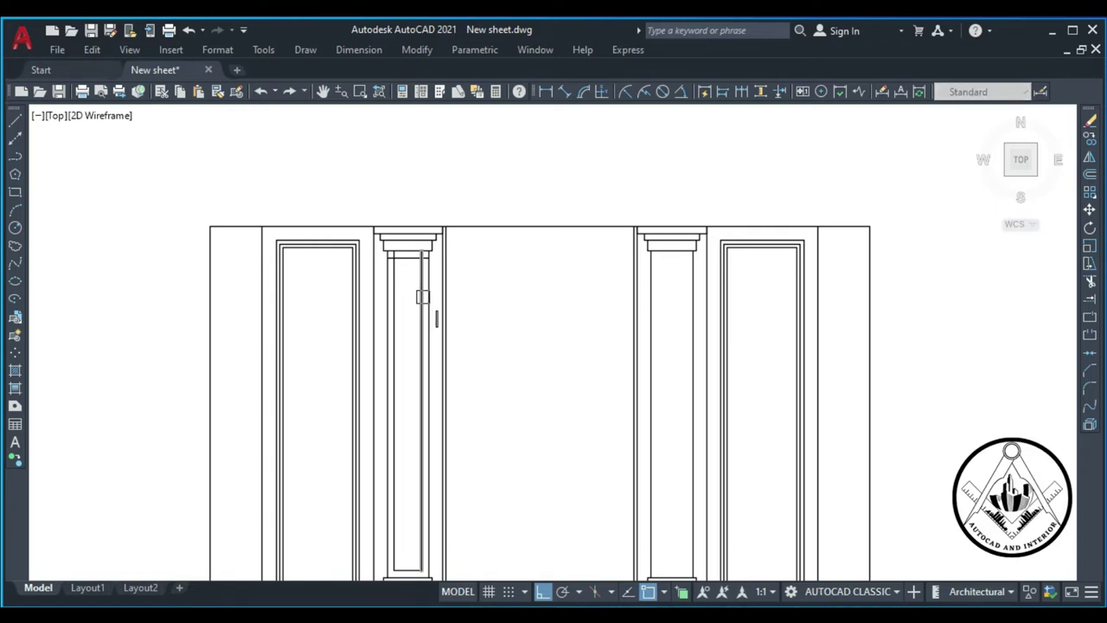
click(421, 295)
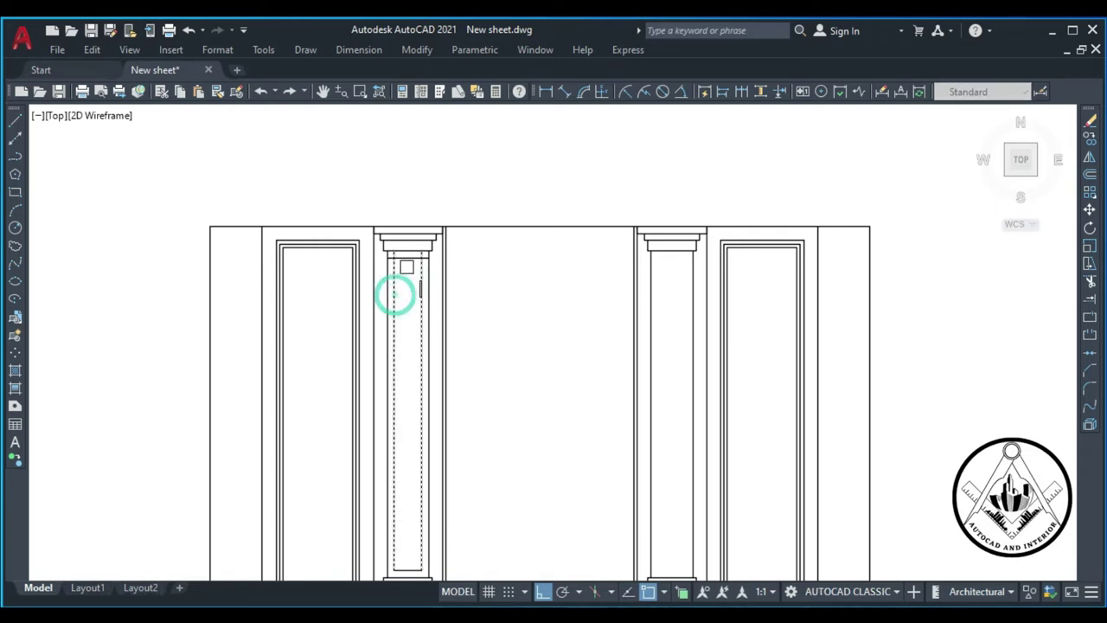
scroll(421, 277, down, 5)
scroll(419, 339, up, 5)
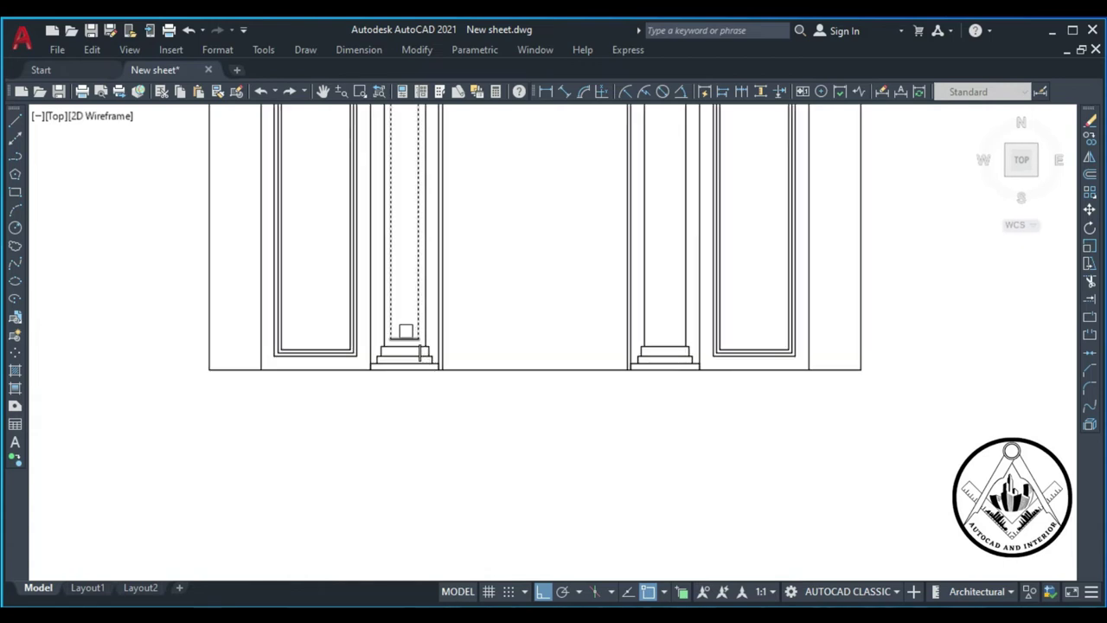
scroll(482, 351, down, 4)
Step: Copy the inner panel from its top corner into the right column
scroll(451, 288, up, 4)
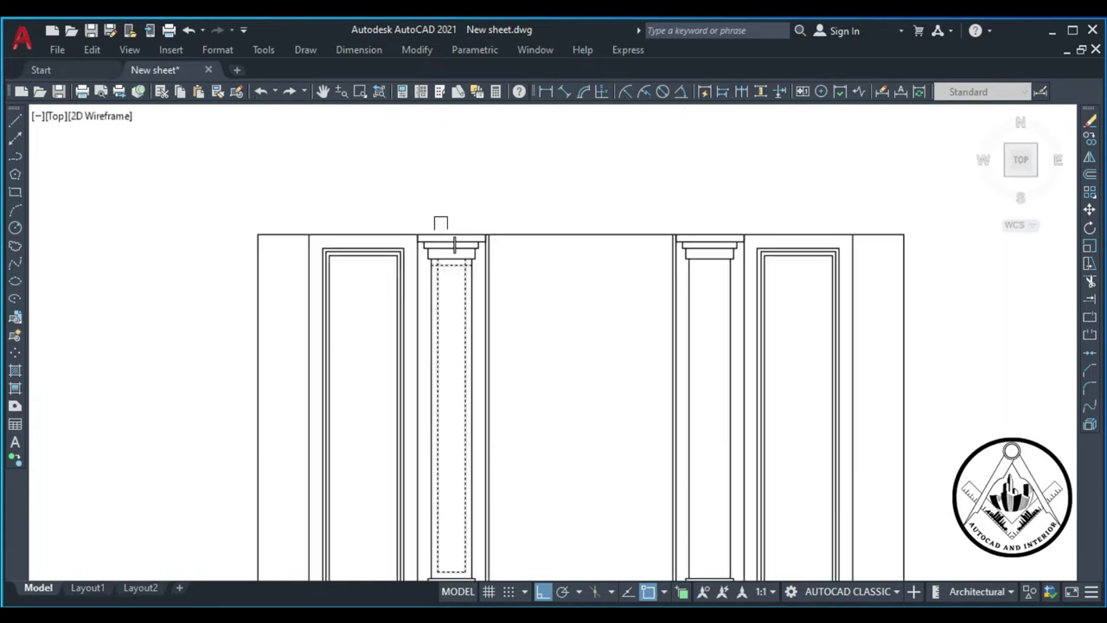
scroll(450, 288, up, 4)
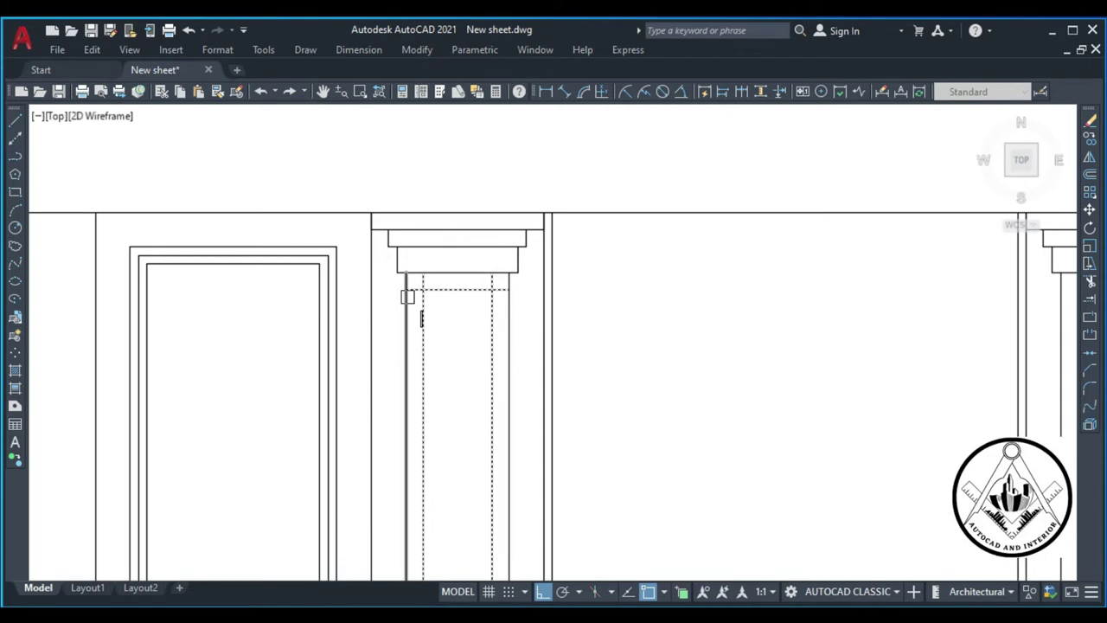
click(405, 288)
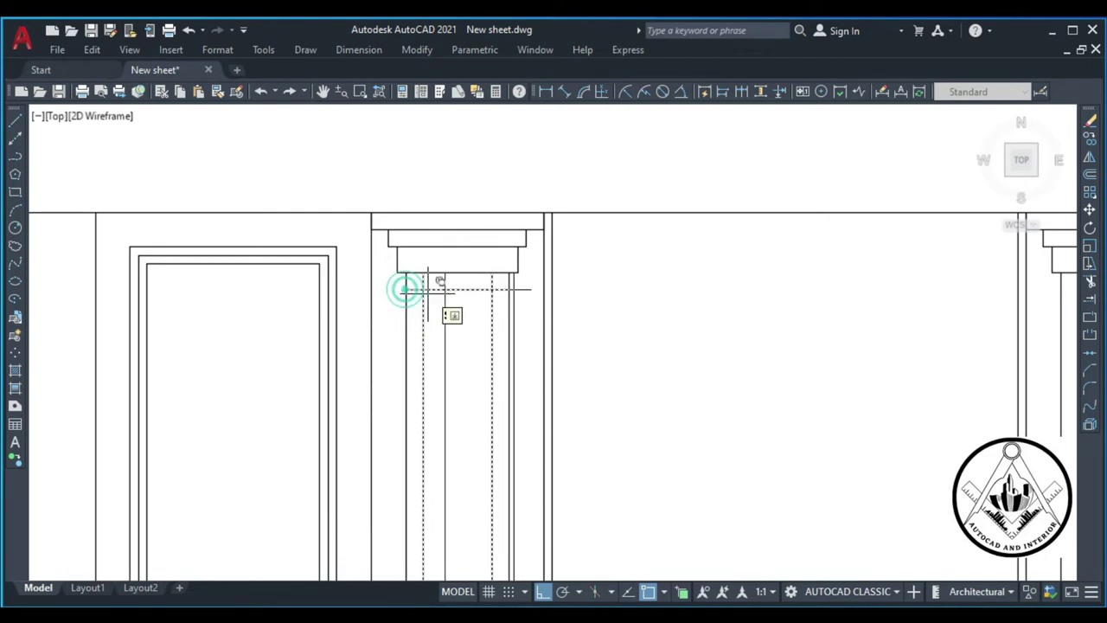
scroll(428, 289, down, 4)
scroll(606, 297, up, 4)
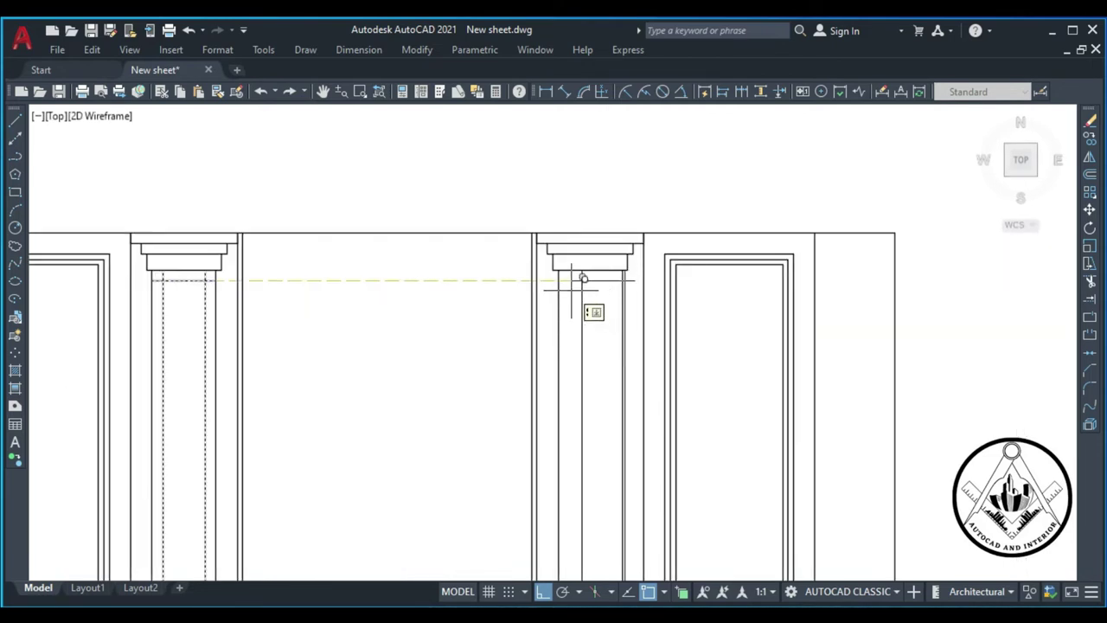
scroll(571, 288, up, 2)
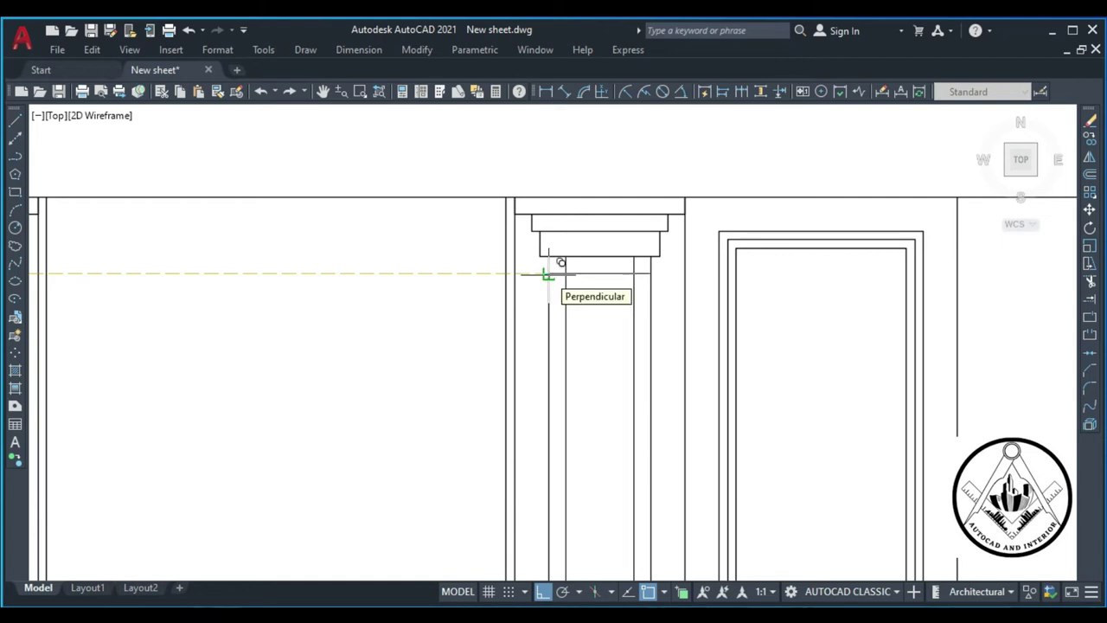
click(559, 280)
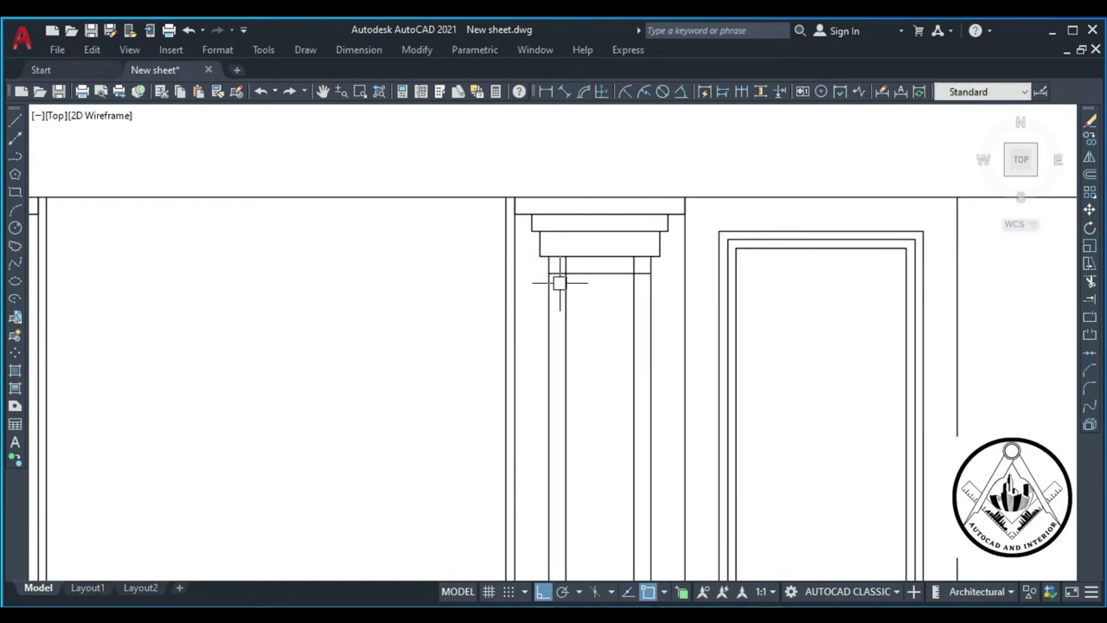
text(tr)
Step: Trim the overlapping line ends left at the column tops
key(Return)
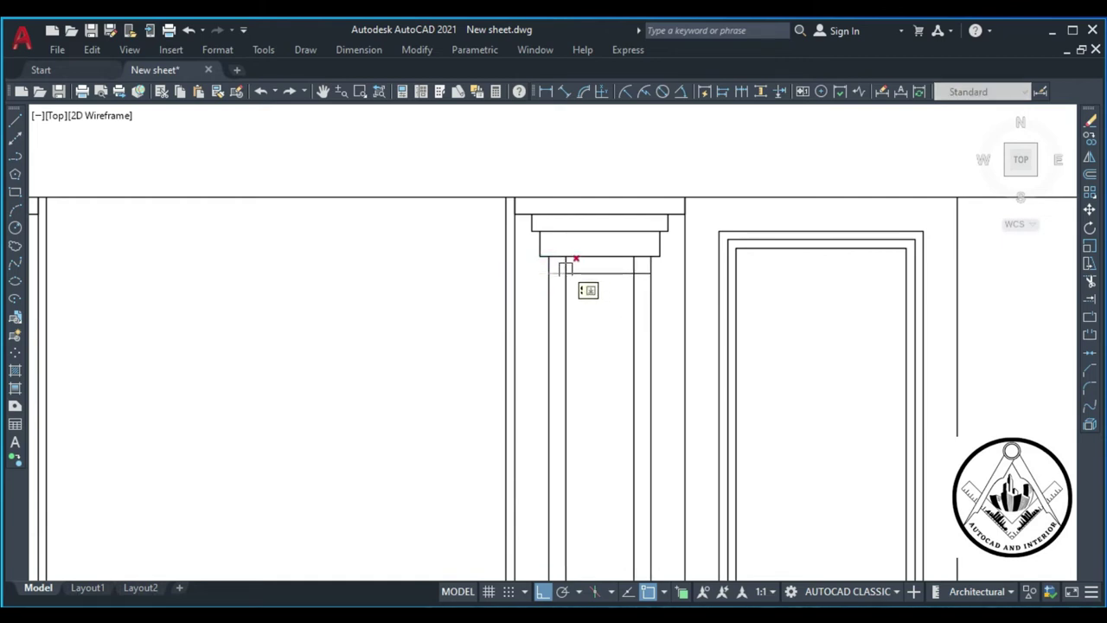
click(564, 266)
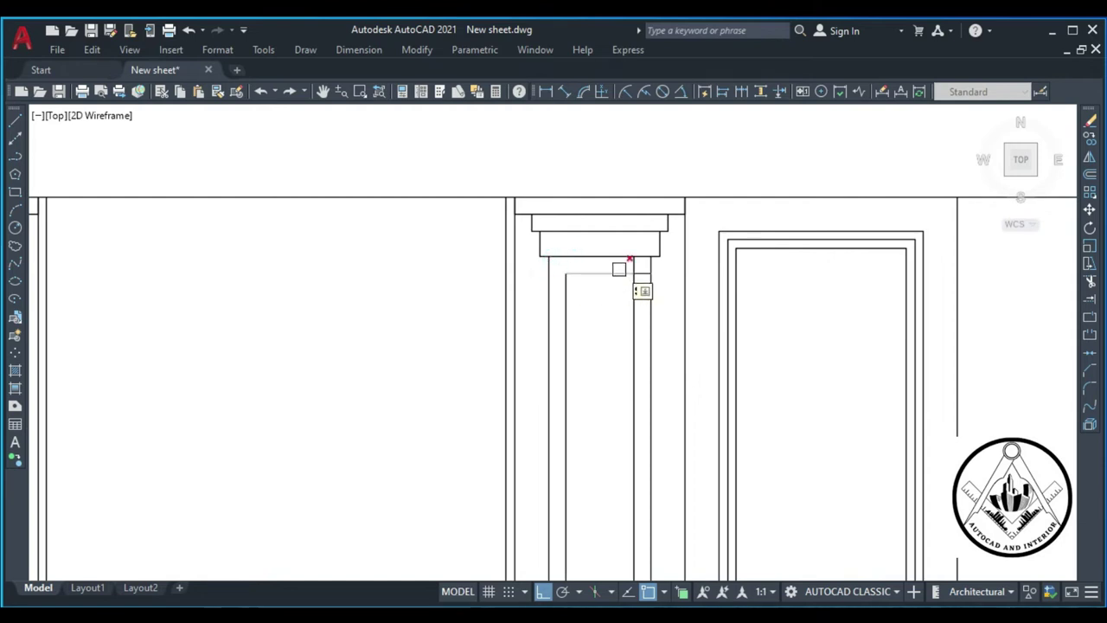
click(632, 264)
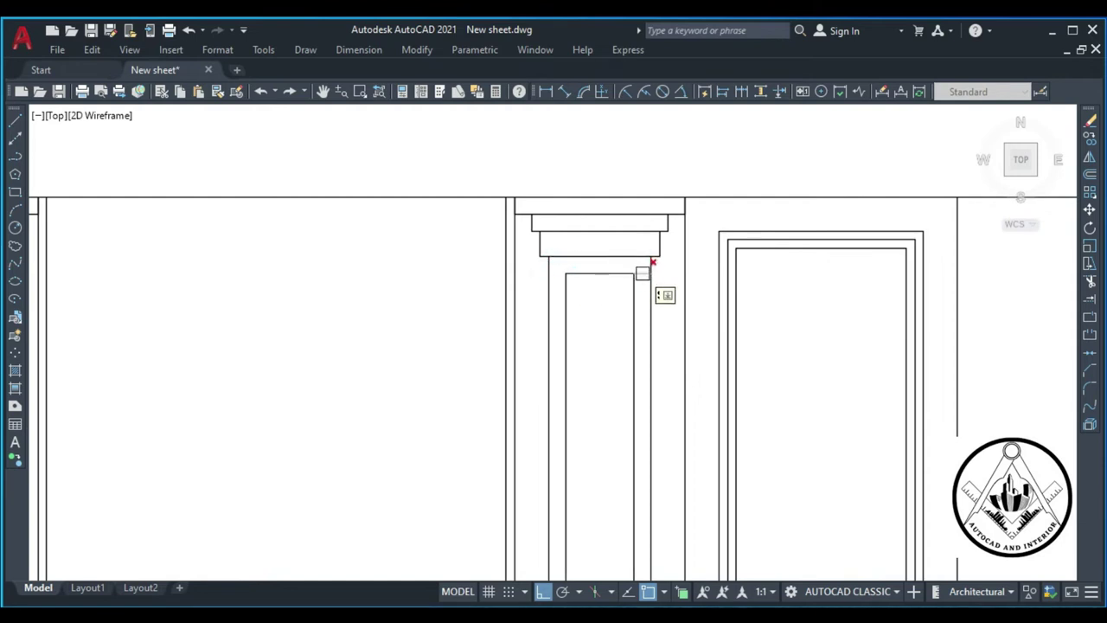
scroll(636, 269, up, 2)
click(640, 274)
scroll(641, 275, down, 3)
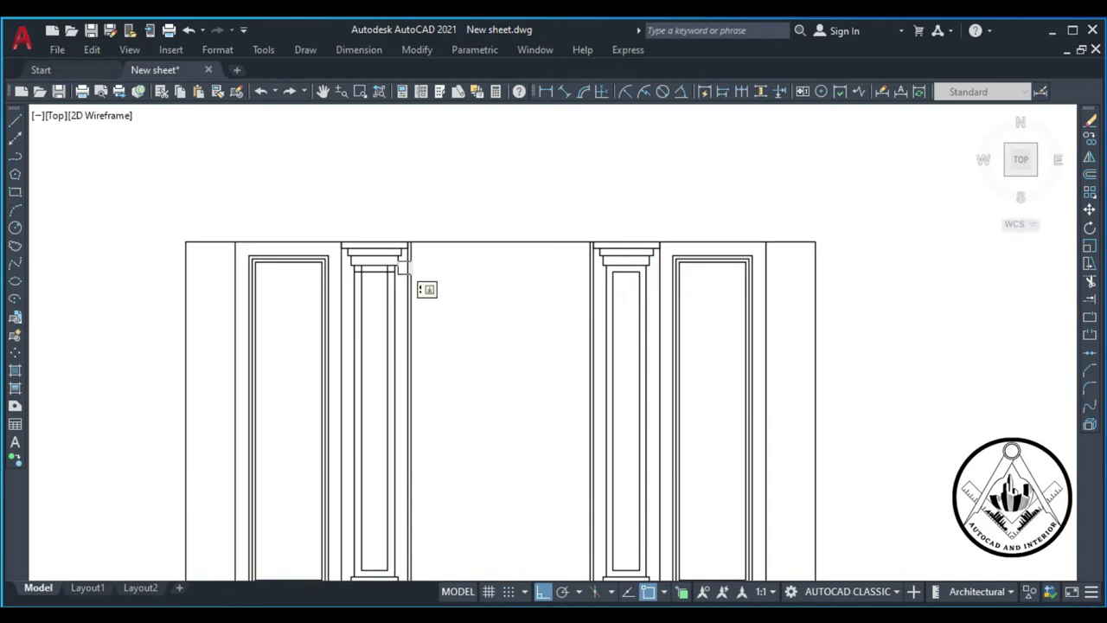
scroll(377, 275, up, 3)
click(314, 261)
click(331, 254)
click(453, 267)
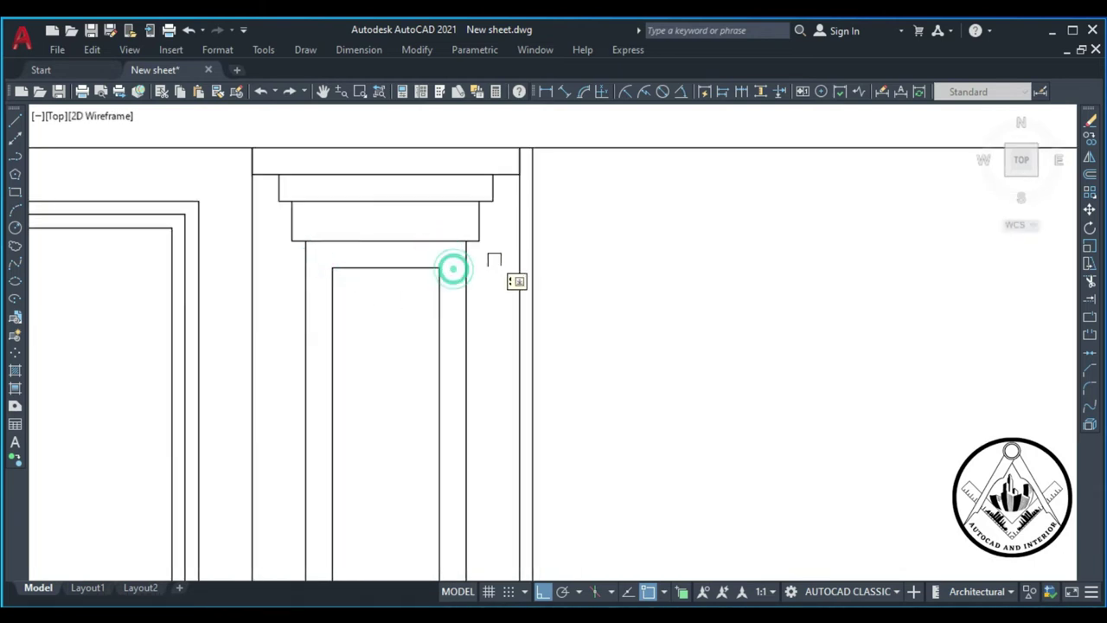
scroll(485, 255, down, 3)
scroll(510, 268, down, 2)
Step: Copy the floor plan's wall lamp into the left door panel
scroll(184, 302, up, 2)
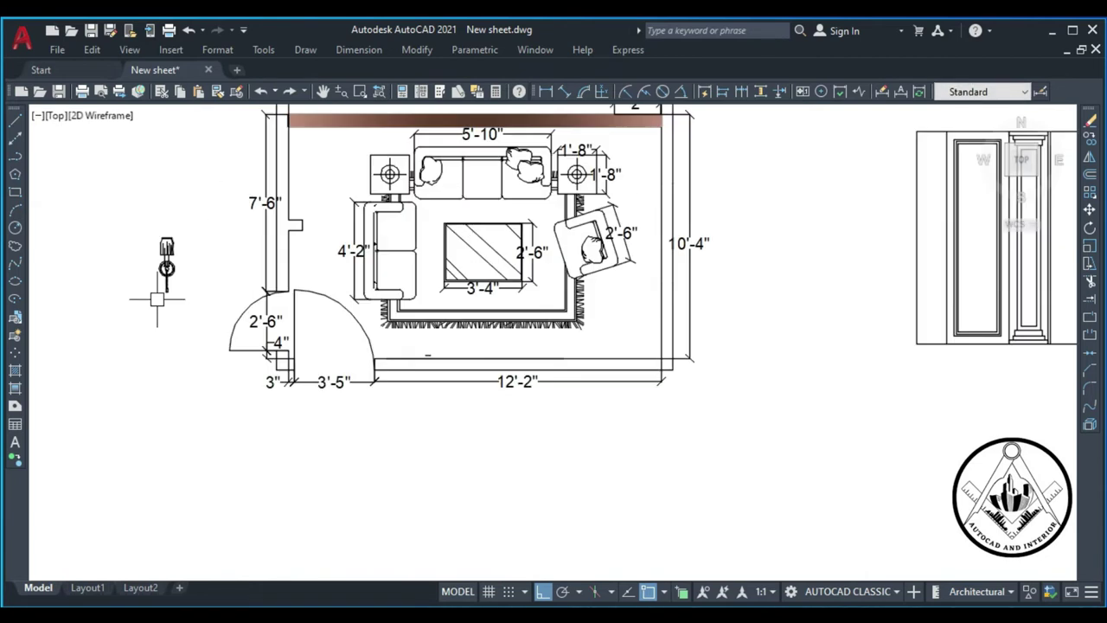
text(co)
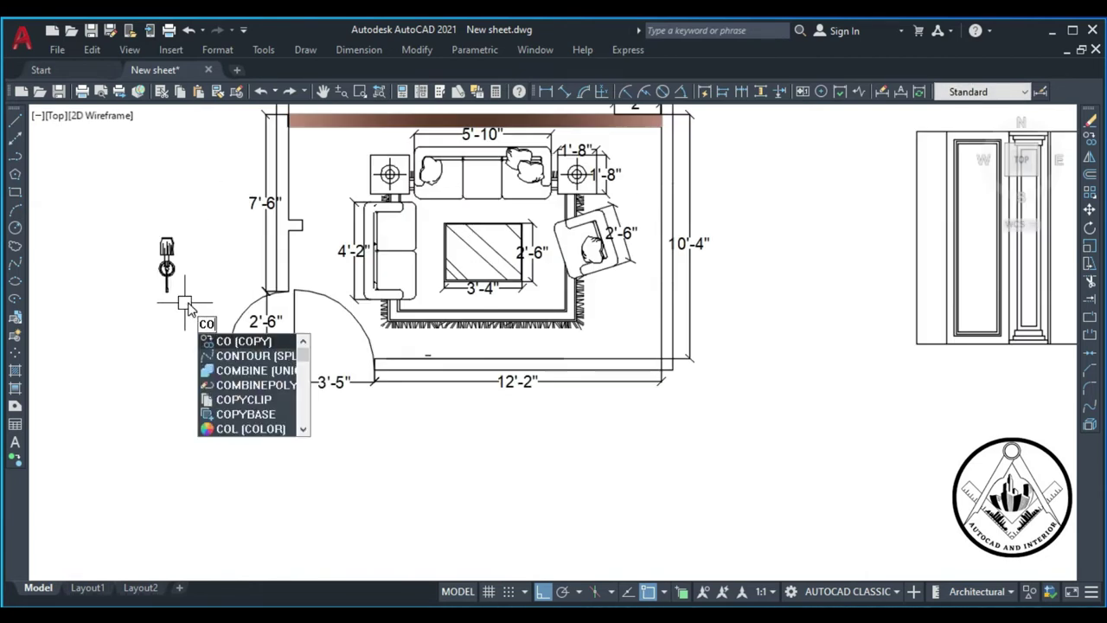
key(Return)
click(190, 294)
click(166, 247)
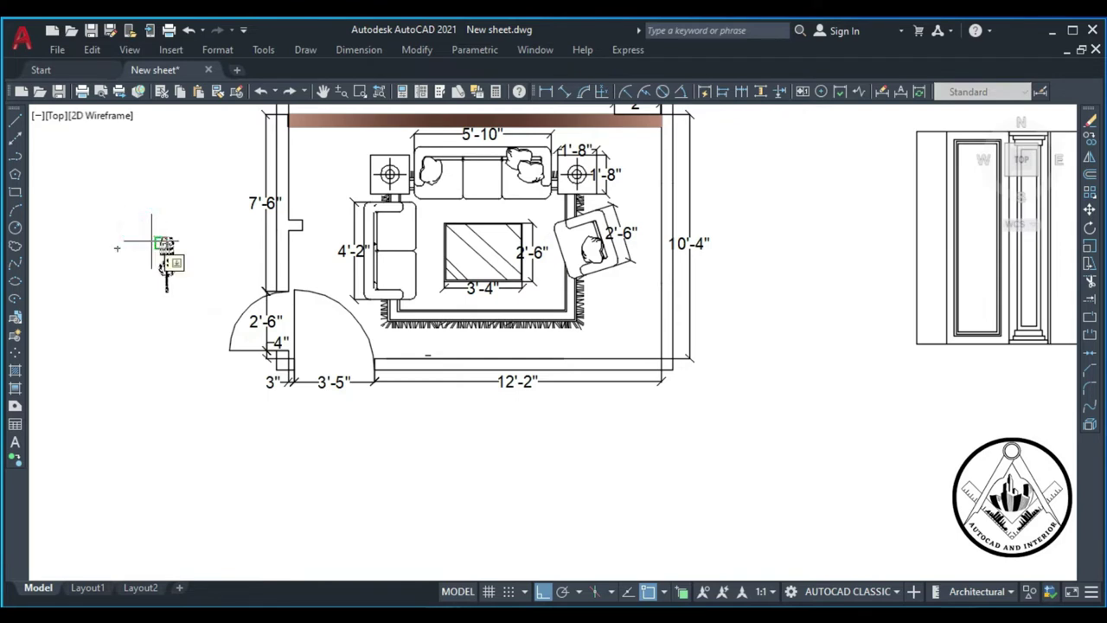
scroll(177, 260, down, 6)
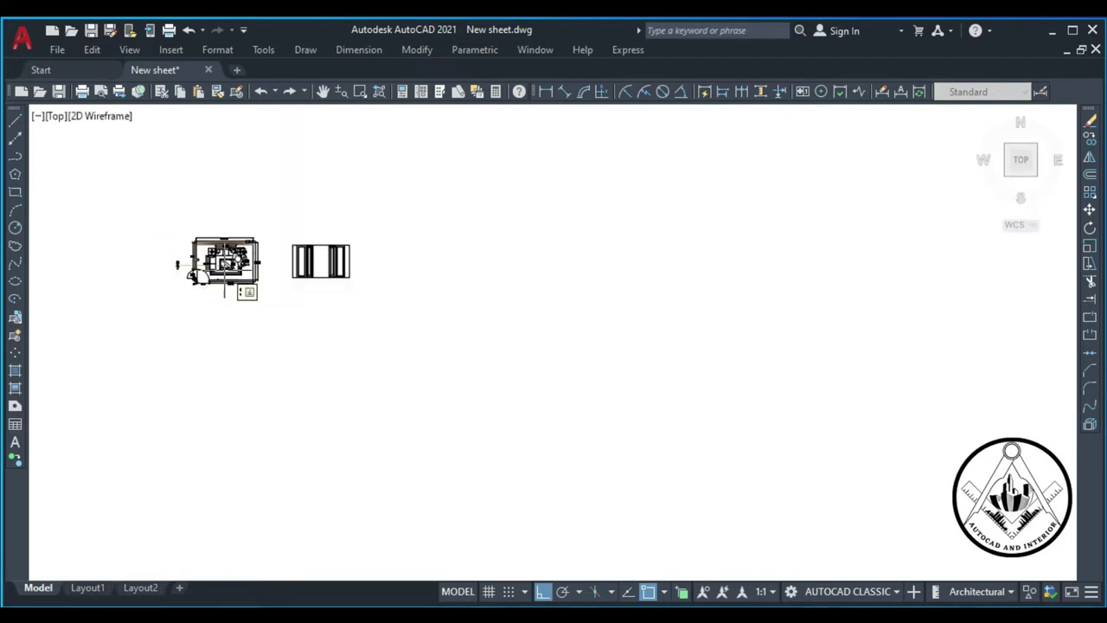
scroll(299, 268, up, 5)
scroll(296, 270, up, 4)
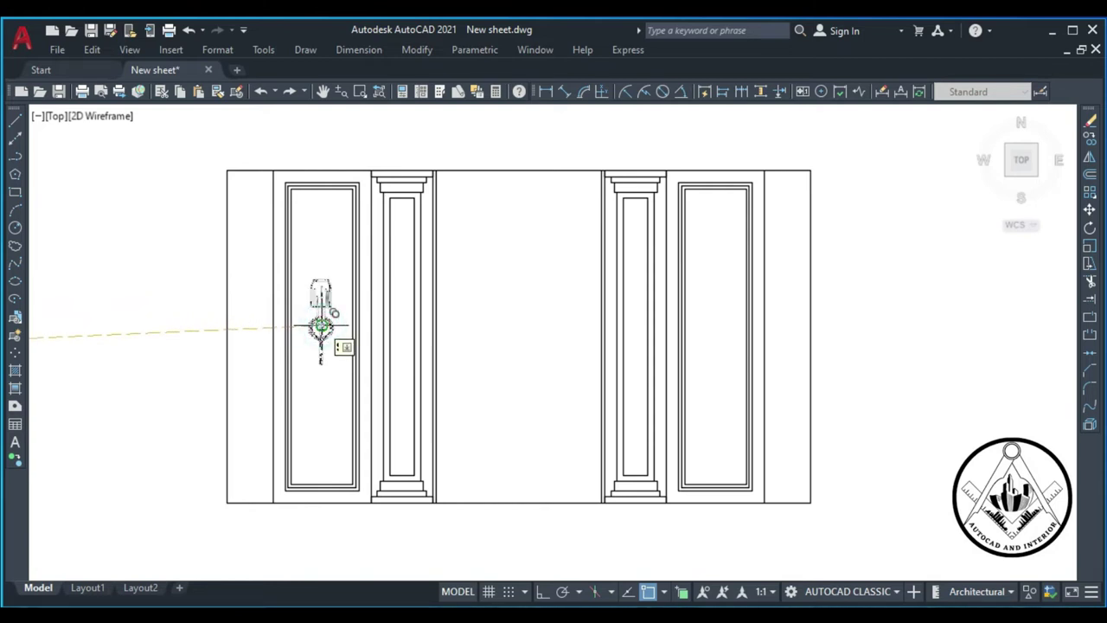
click(321, 326)
Step: Copy the lamp straight across with Ortho into the right door panel
key(Return)
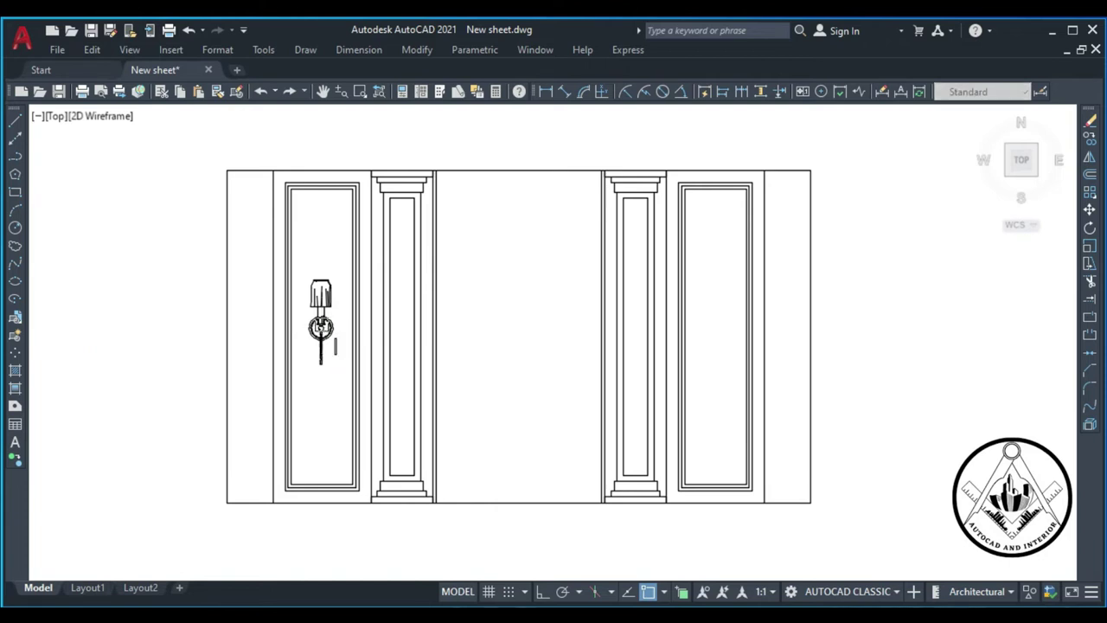
click(338, 366)
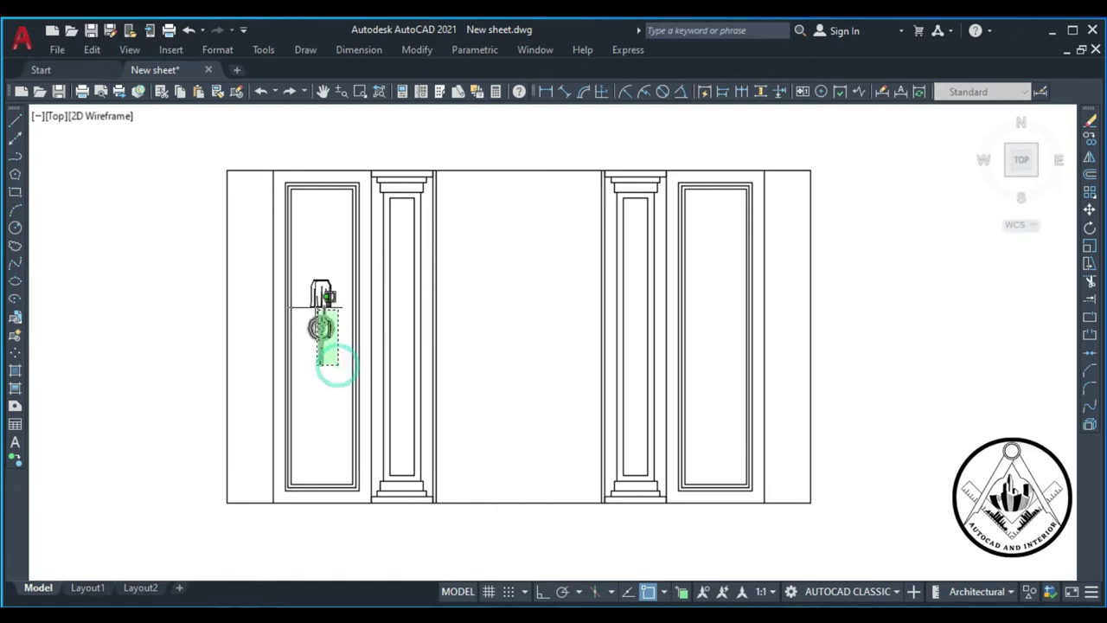
click(307, 258)
key(Return)
click(320, 327)
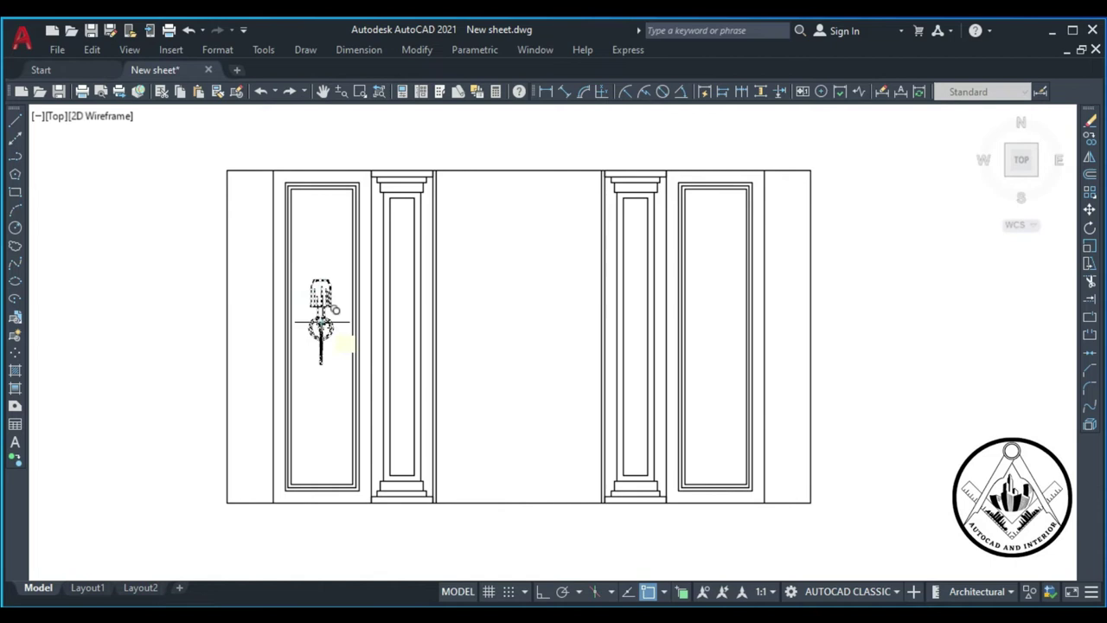
key(F8)
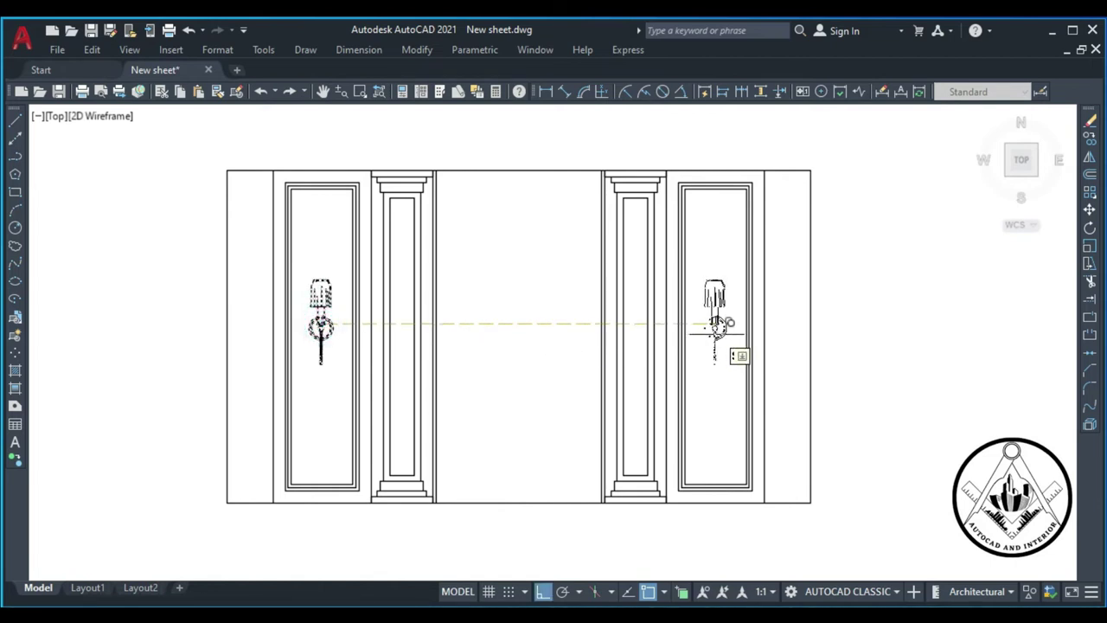
click(715, 325)
key(Return)
text(g)
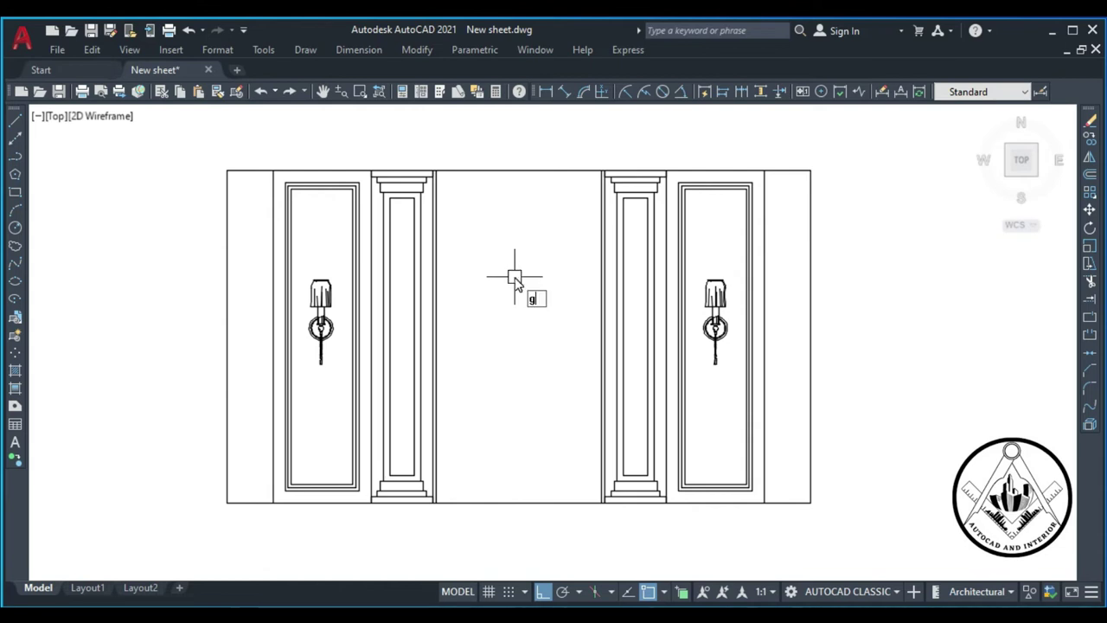
Step: Fill the right end strip with a DIC 317 copper gradient
text(d)
key(Return)
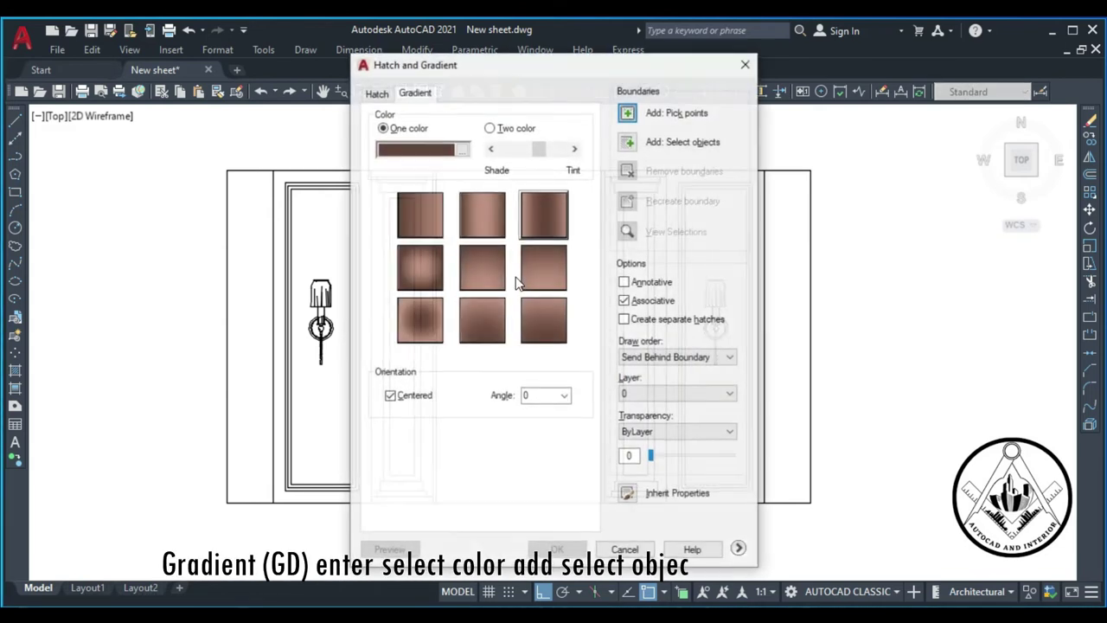
click(464, 150)
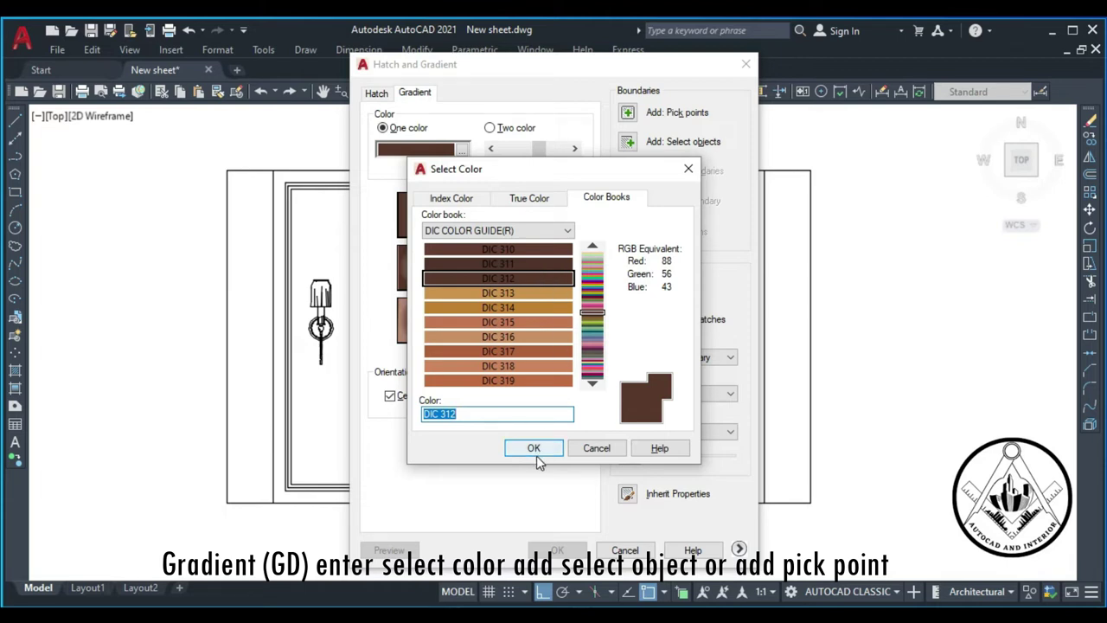
click(532, 351)
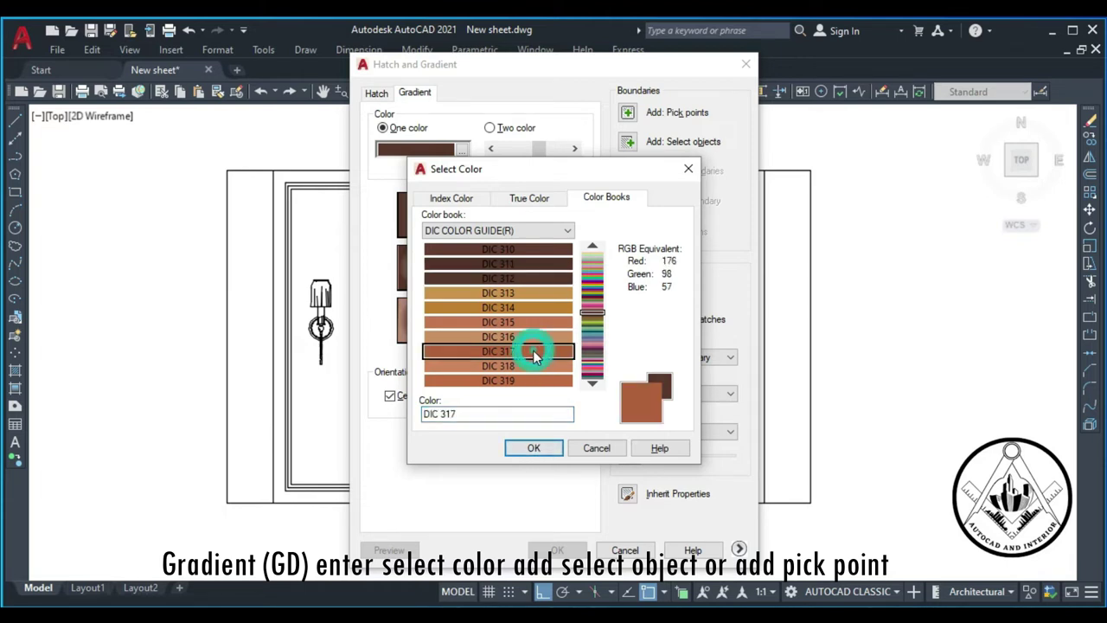
click(536, 448)
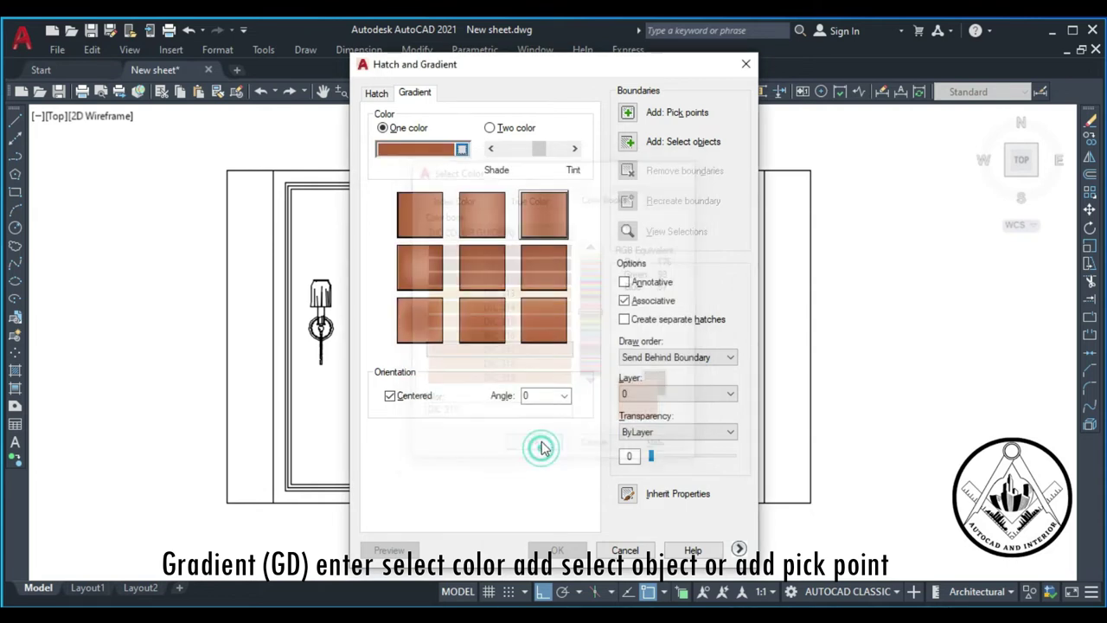
click(542, 216)
click(630, 113)
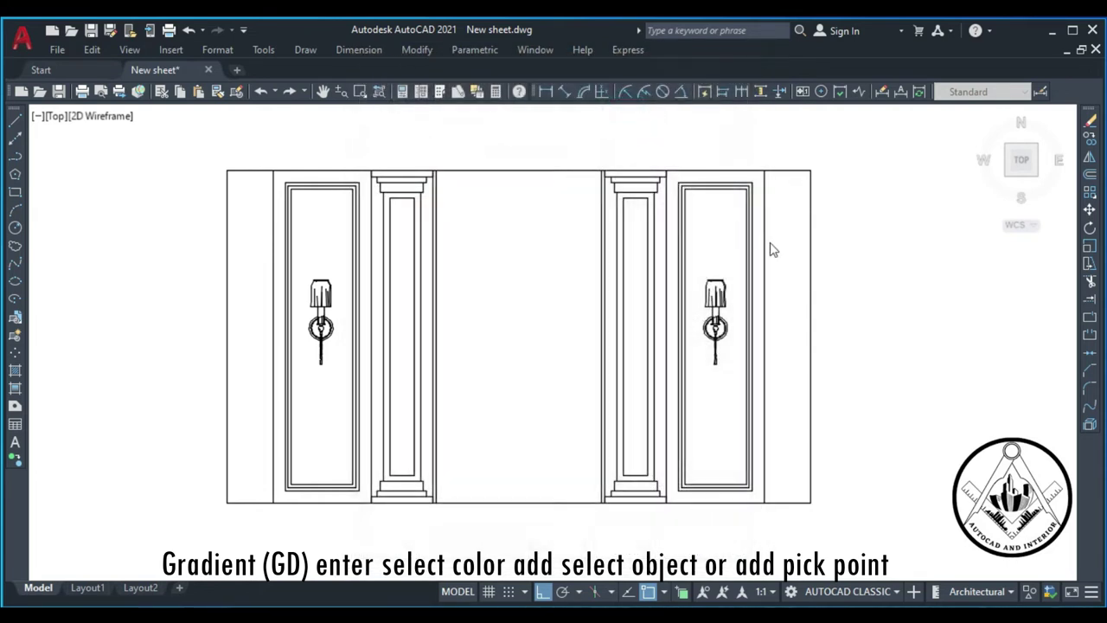
click(782, 253)
key(Return)
click(563, 549)
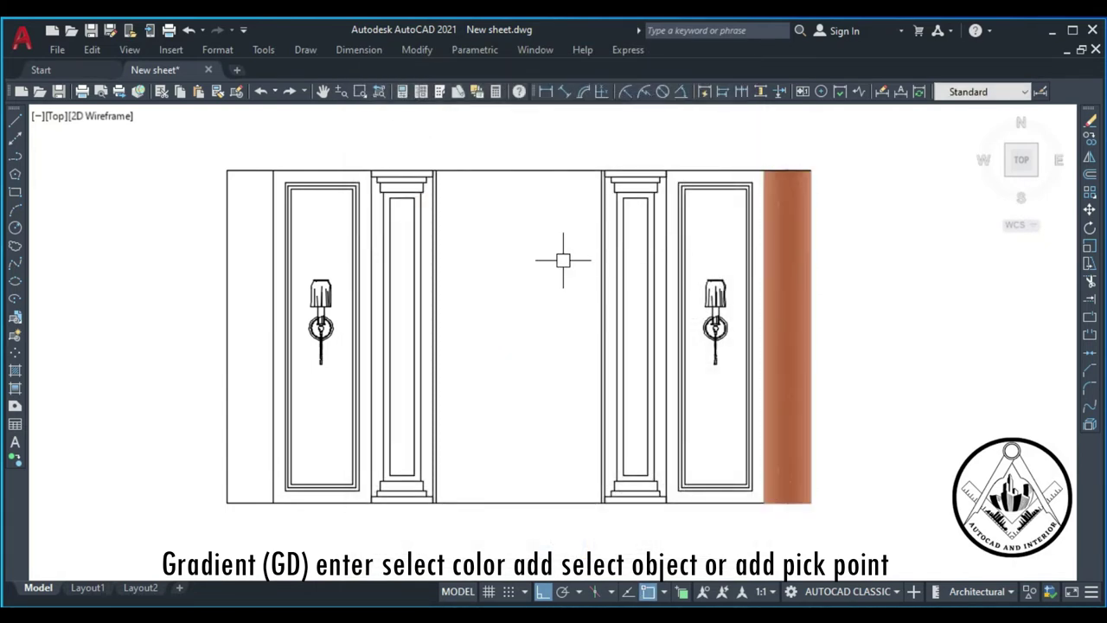
Step: Apply the same copper gradient inside the left end strip
key(Return)
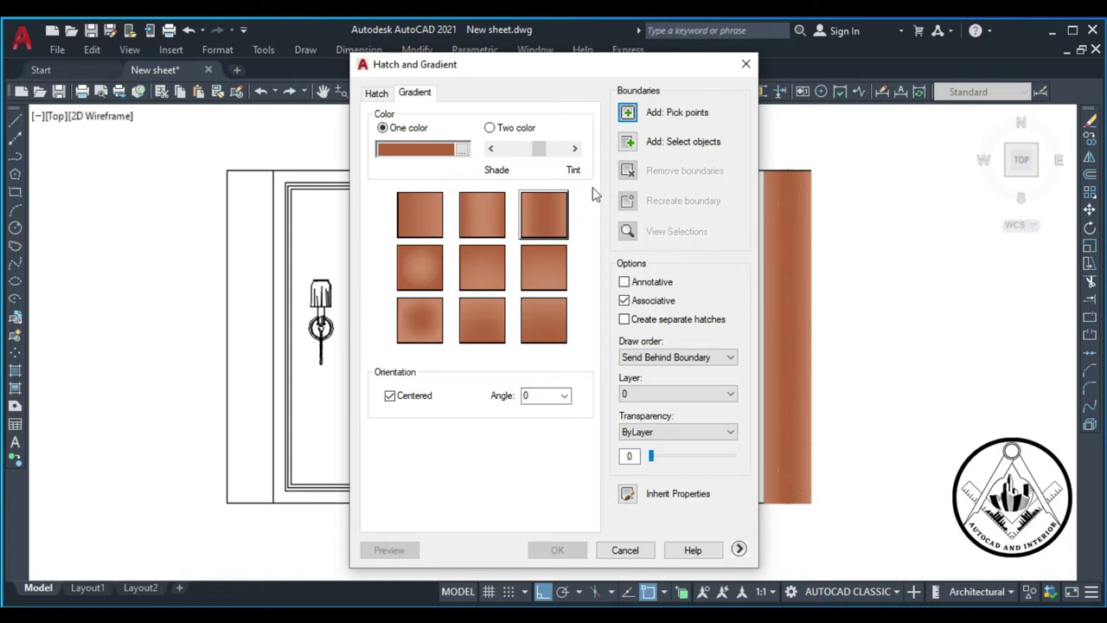
key(alt+k)
click(252, 259)
key(Return)
click(558, 548)
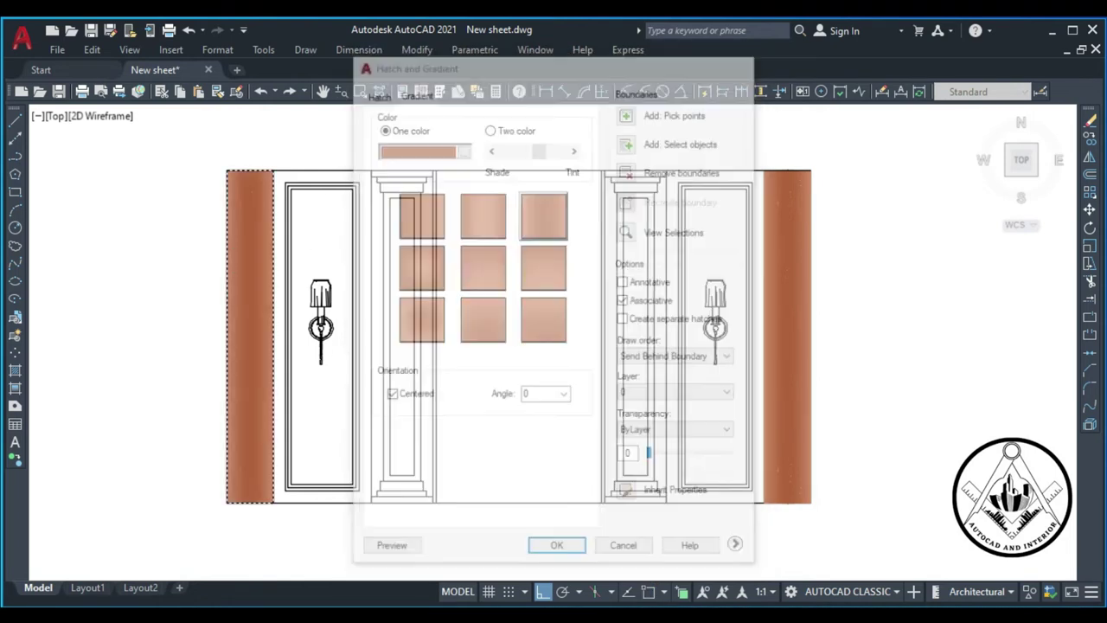
scroll(838, 335, down, 1)
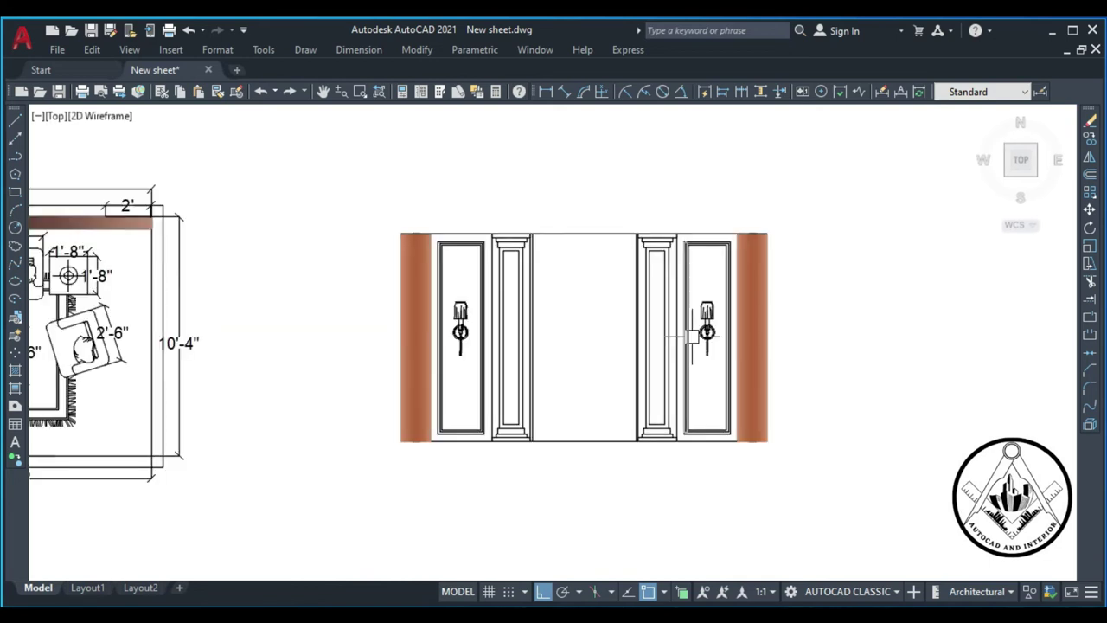
Step: Hatch the left column's inner panel with ANSI34 at scale 20
scroll(807, 361, up, 1)
text(H)
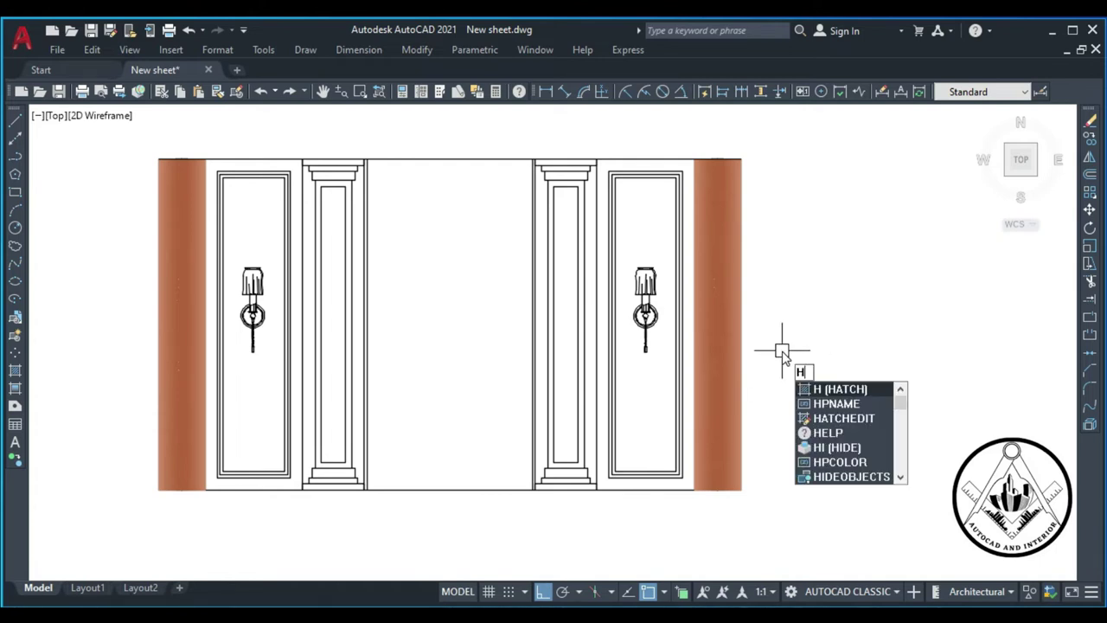
key(Return)
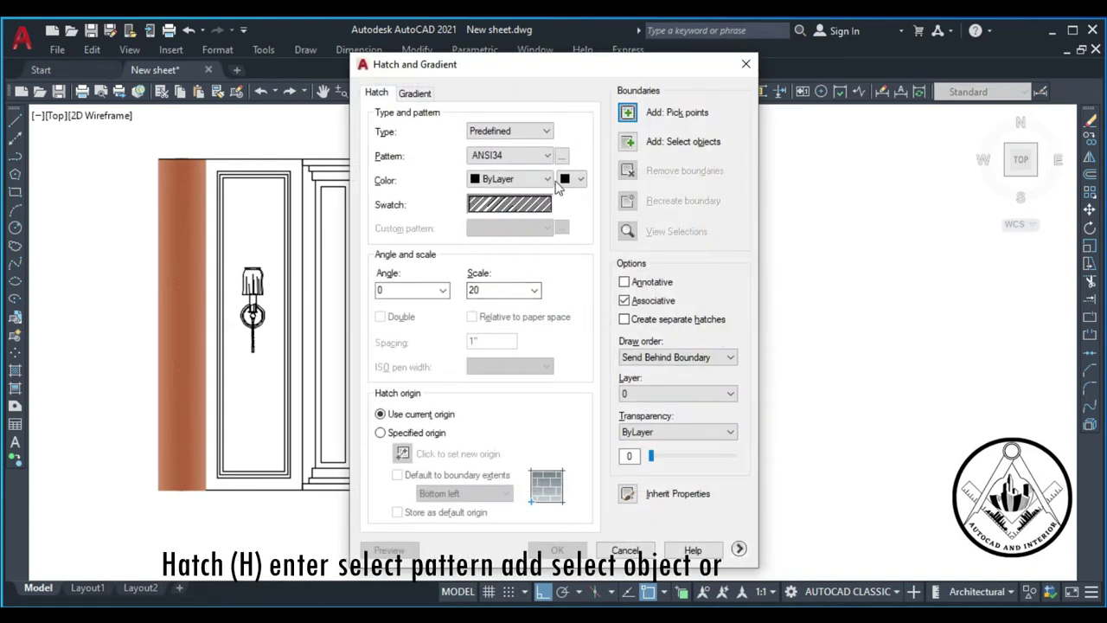
click(561, 156)
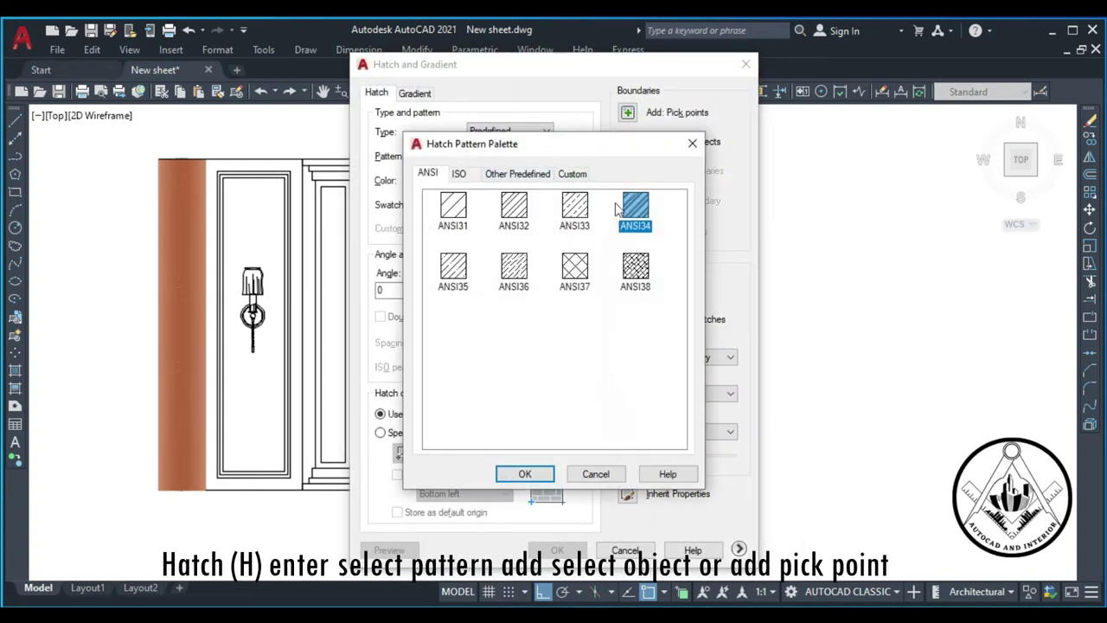
click(525, 474)
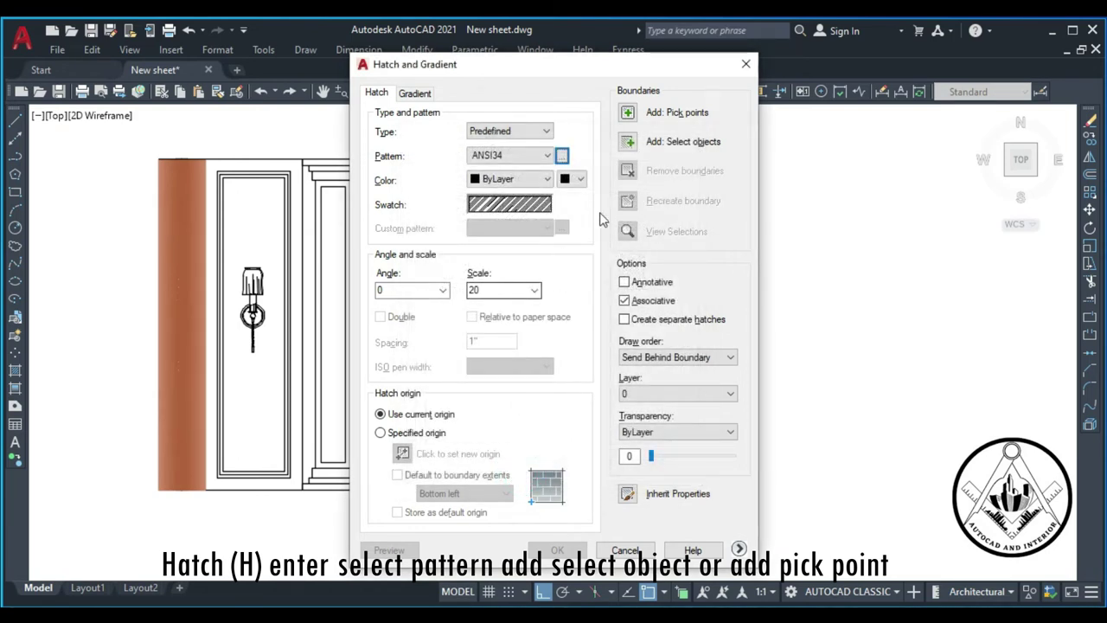
click(628, 113)
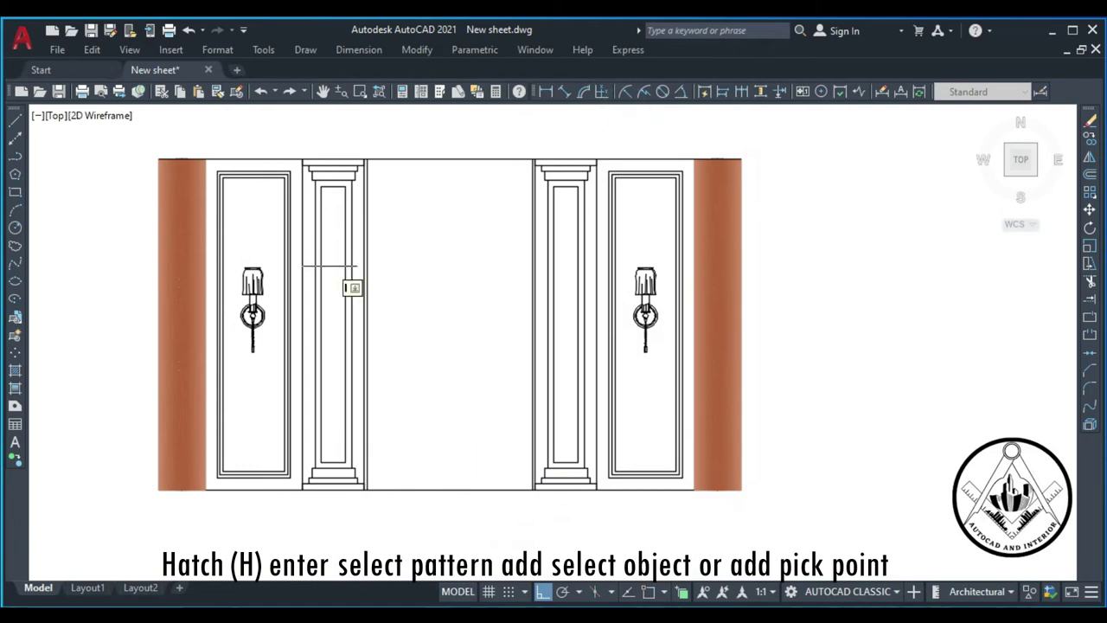
click(331, 269)
key(Return)
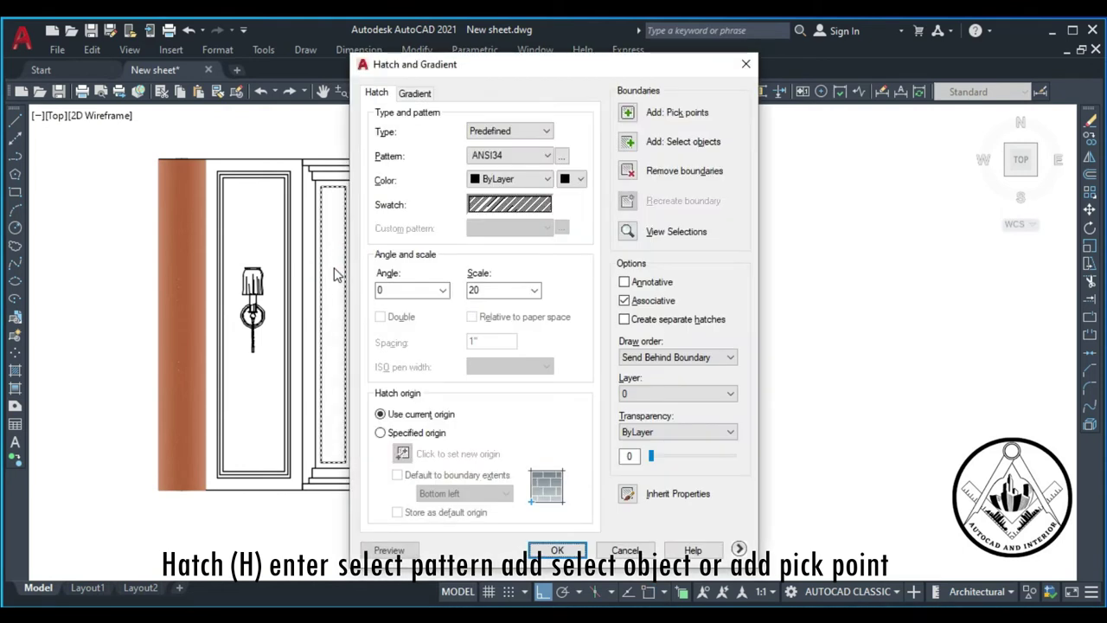
key(Return)
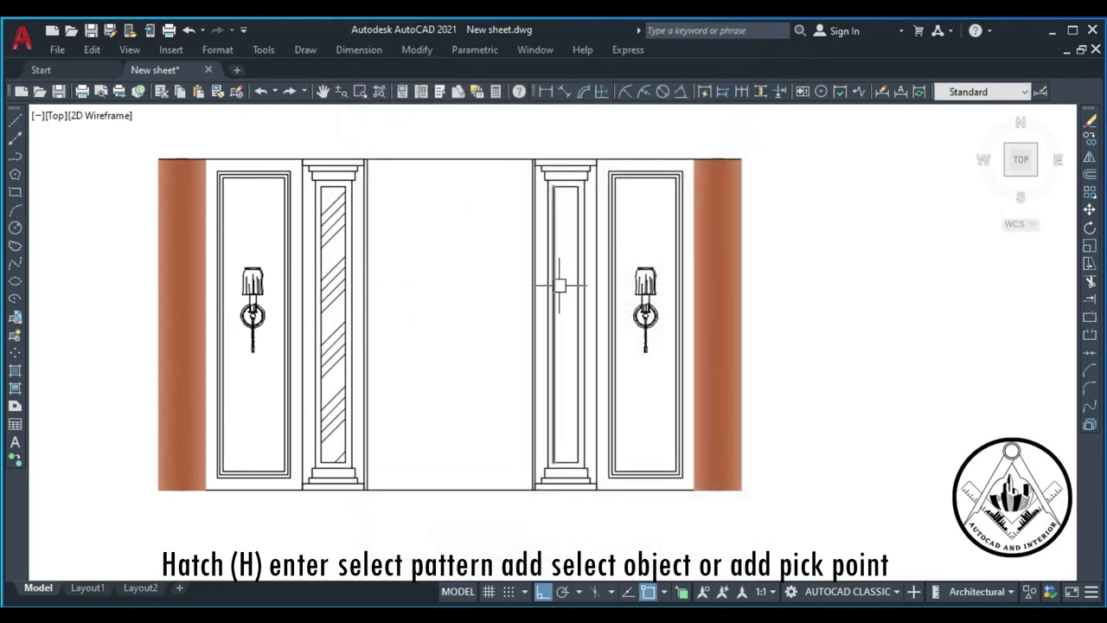
Step: Repeat the ANSI34 hatch inside the right column's inner panel
key(Return)
key(Return)
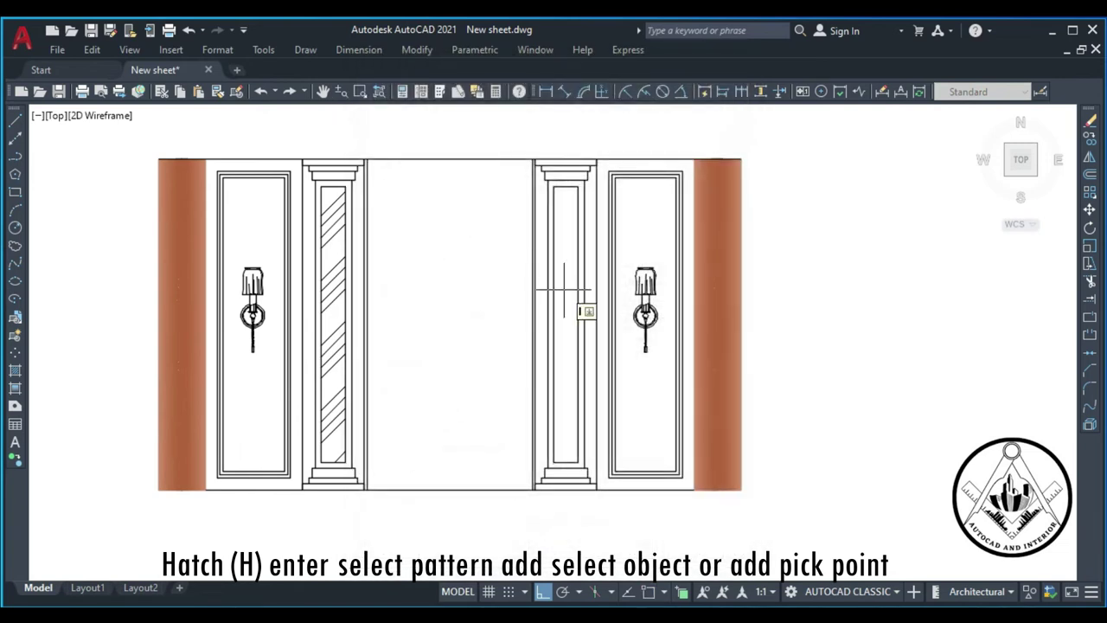
click(565, 290)
key(Return)
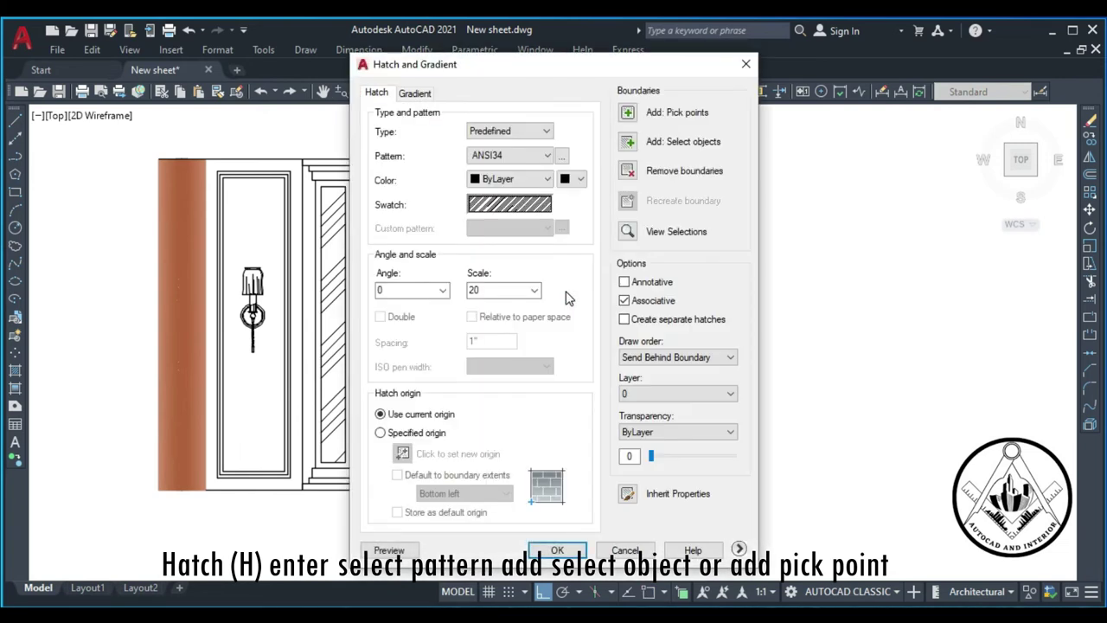
key(Return)
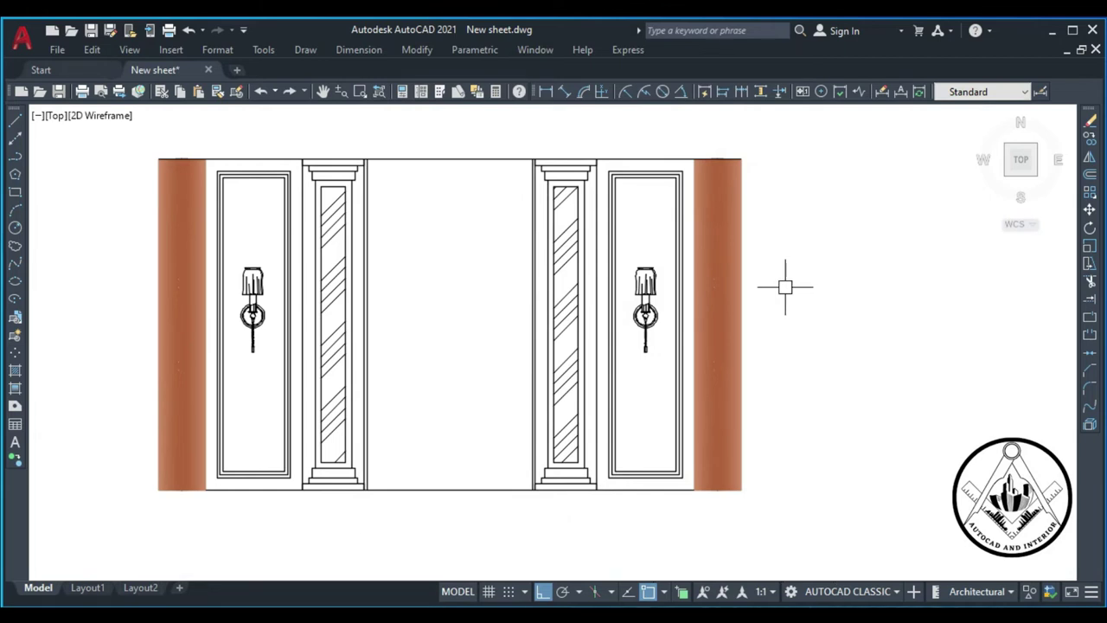
Step: Hatch the centre panel with ANSI37 diamond crosshatch at scale 50
text(h)
key(Return)
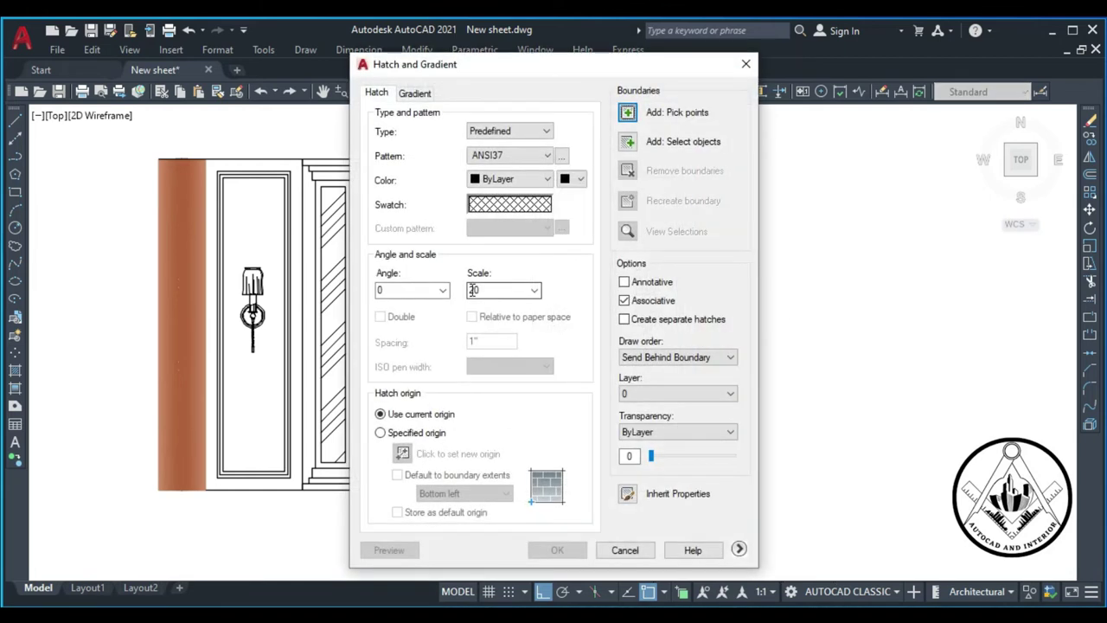
double_click(487, 290)
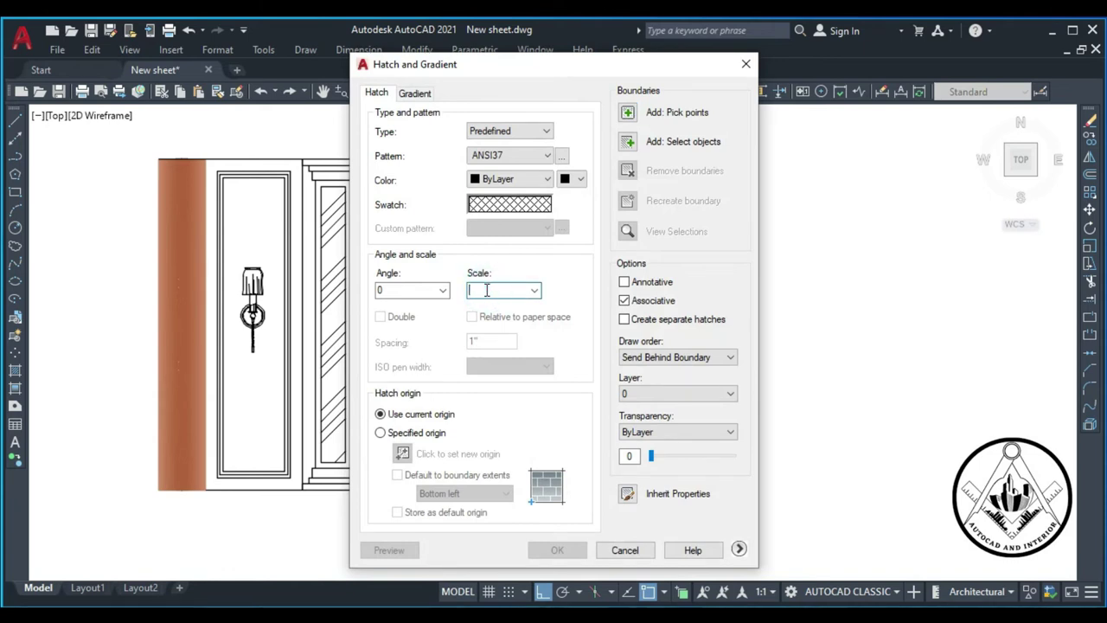
text(50)
click(626, 114)
click(470, 267)
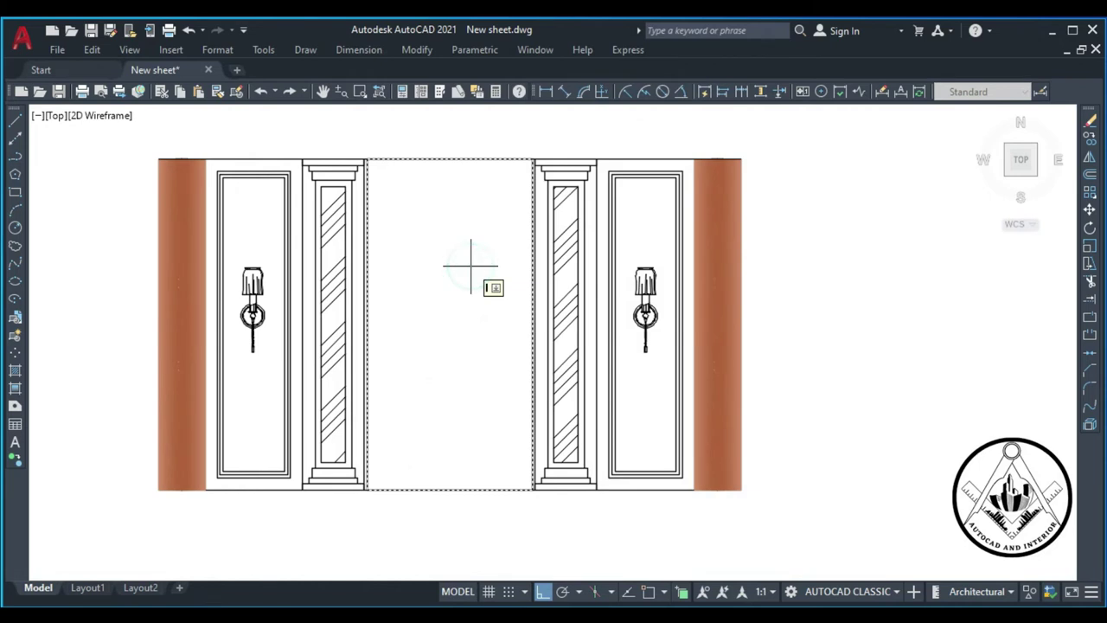
key(Return)
key(Return)
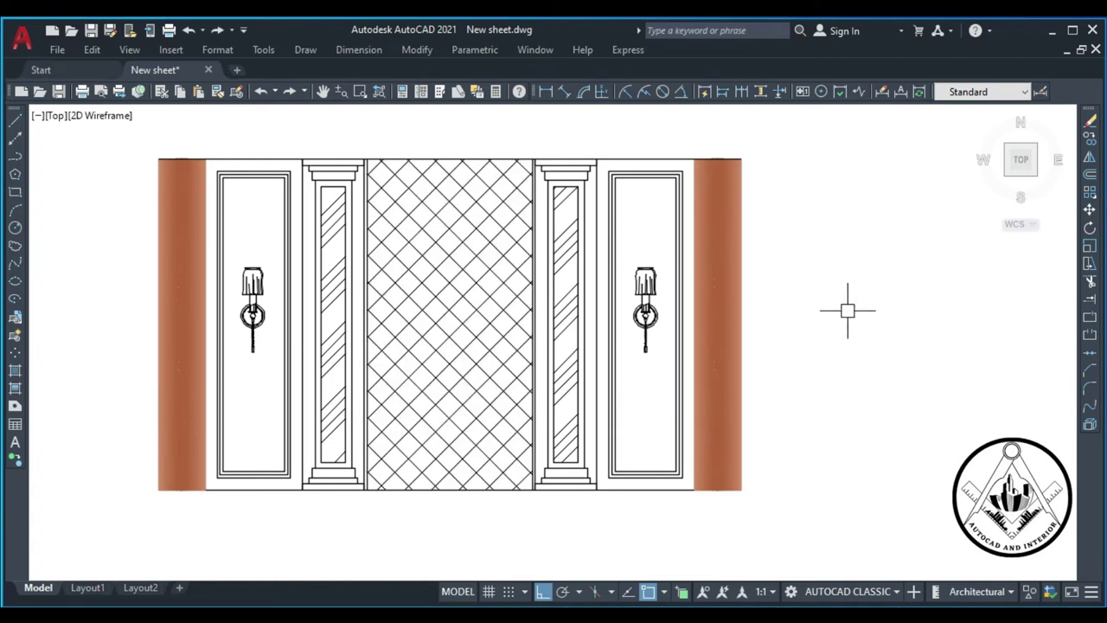
scroll(846, 311, down, 2)
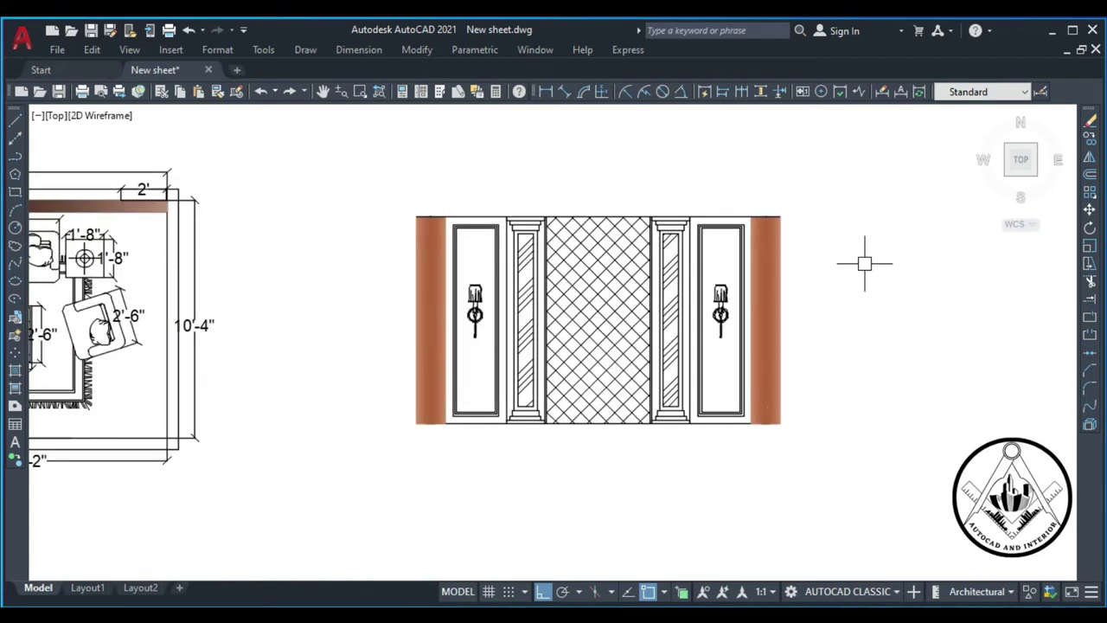
scroll(864, 263, up, 2)
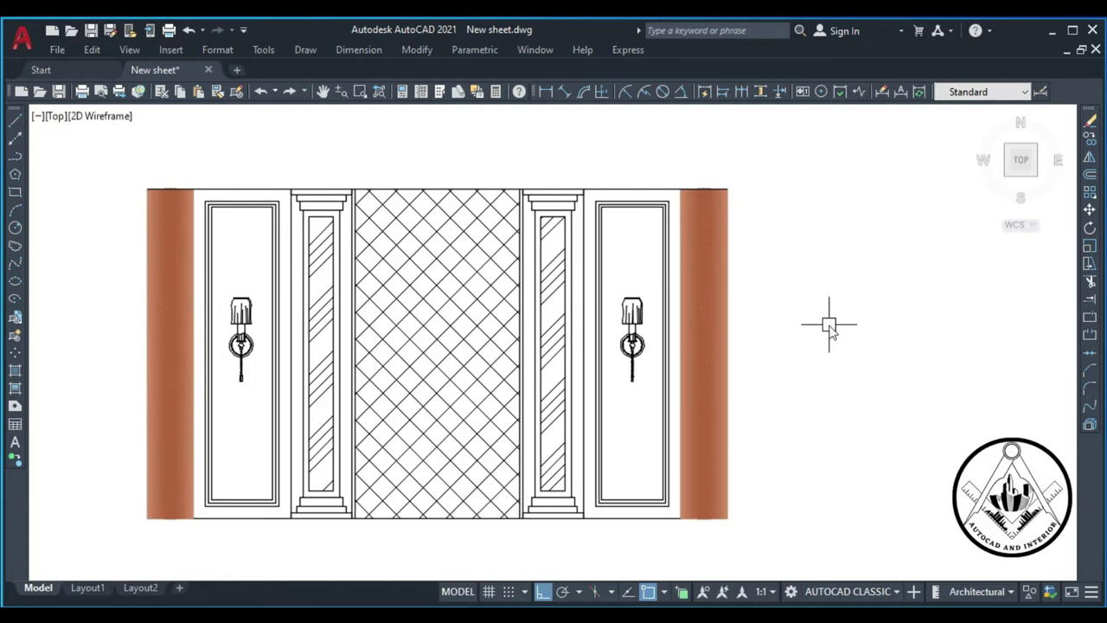
Step: Set the gradient colour from DIC 313 to RGB 210,163,101 and slide it toward tint
text(h)
key(Return)
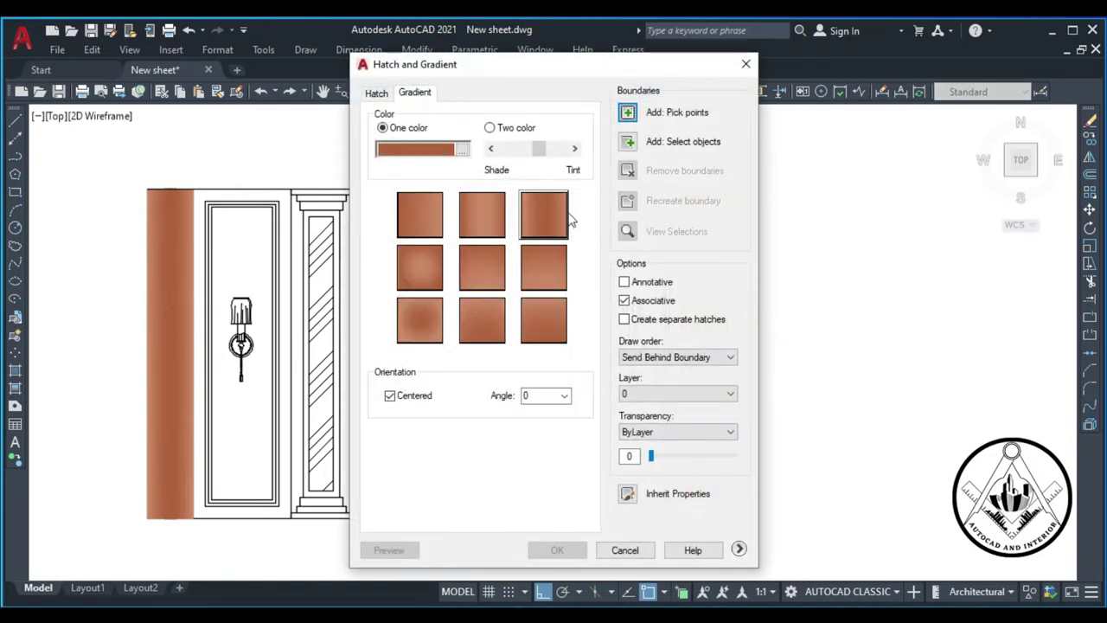
click(463, 150)
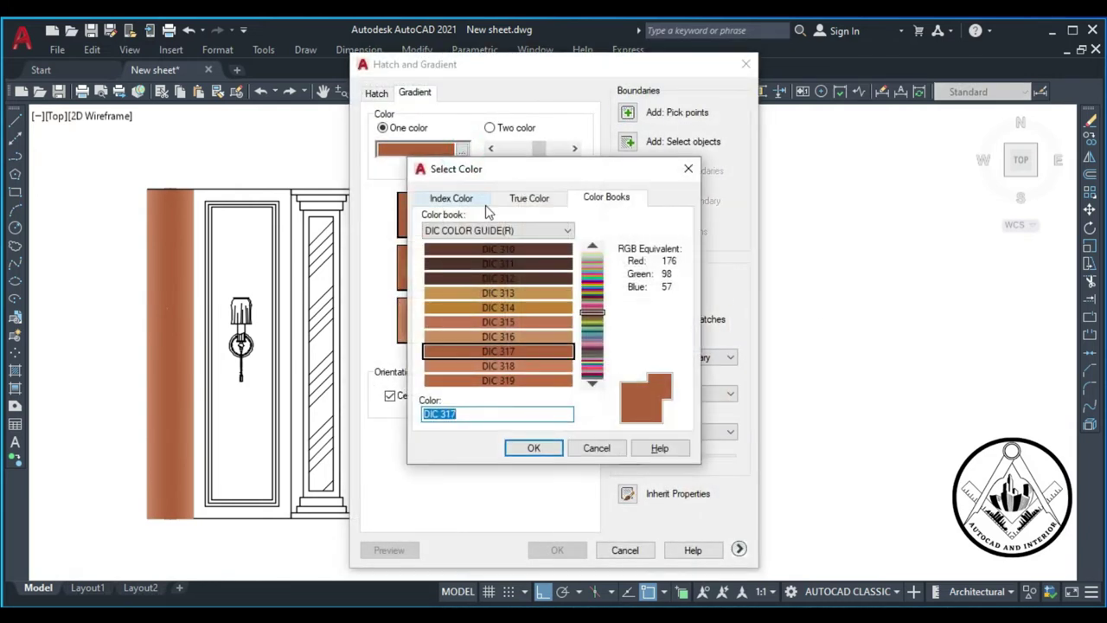
click(542, 292)
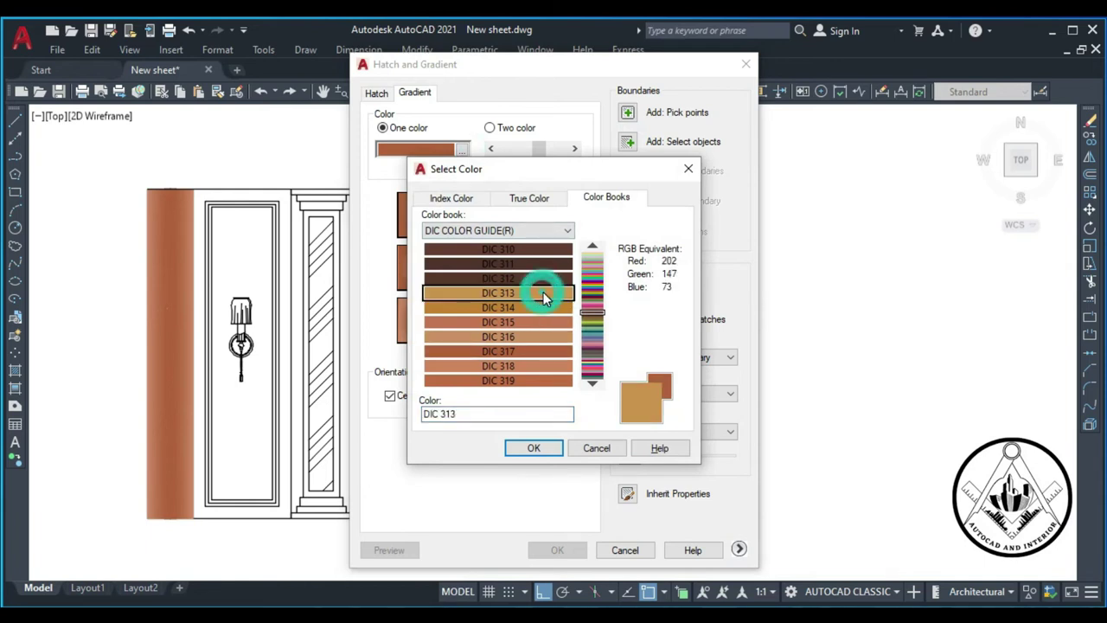
click(542, 201)
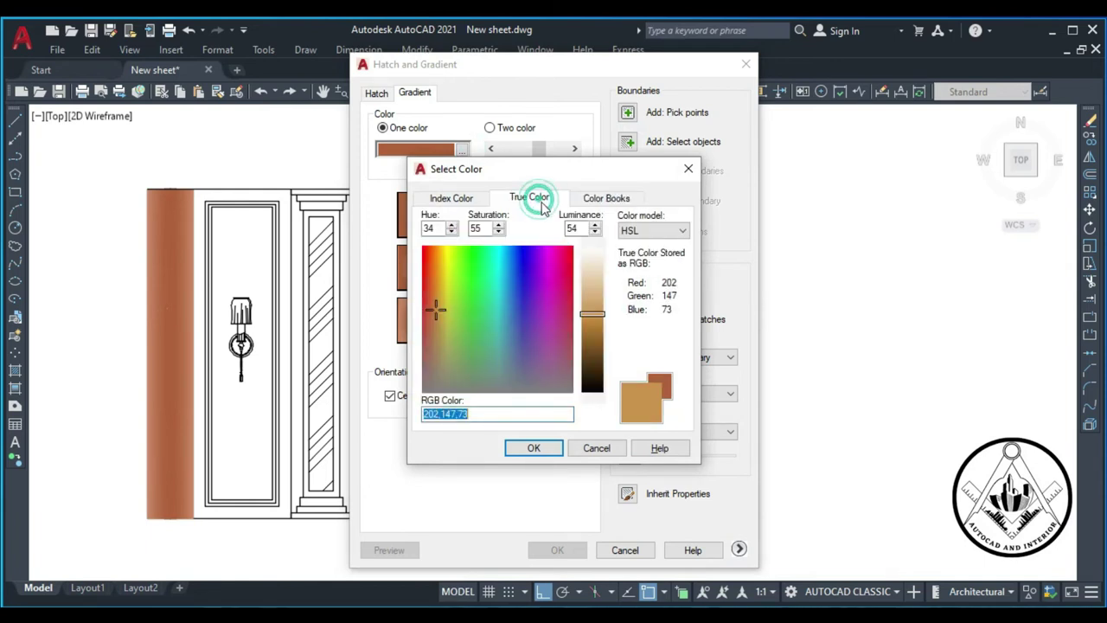
click(593, 314)
mouse_move(595, 317)
mouse_down()
mouse_move(595, 333)
mouse_move(597, 317)
mouse_up()
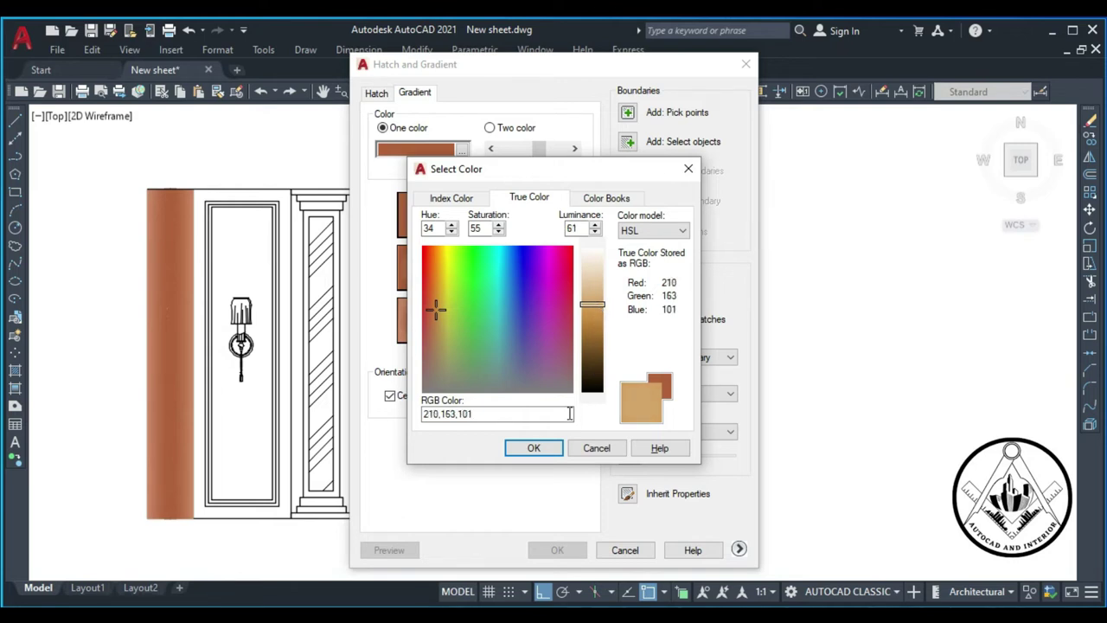
click(538, 448)
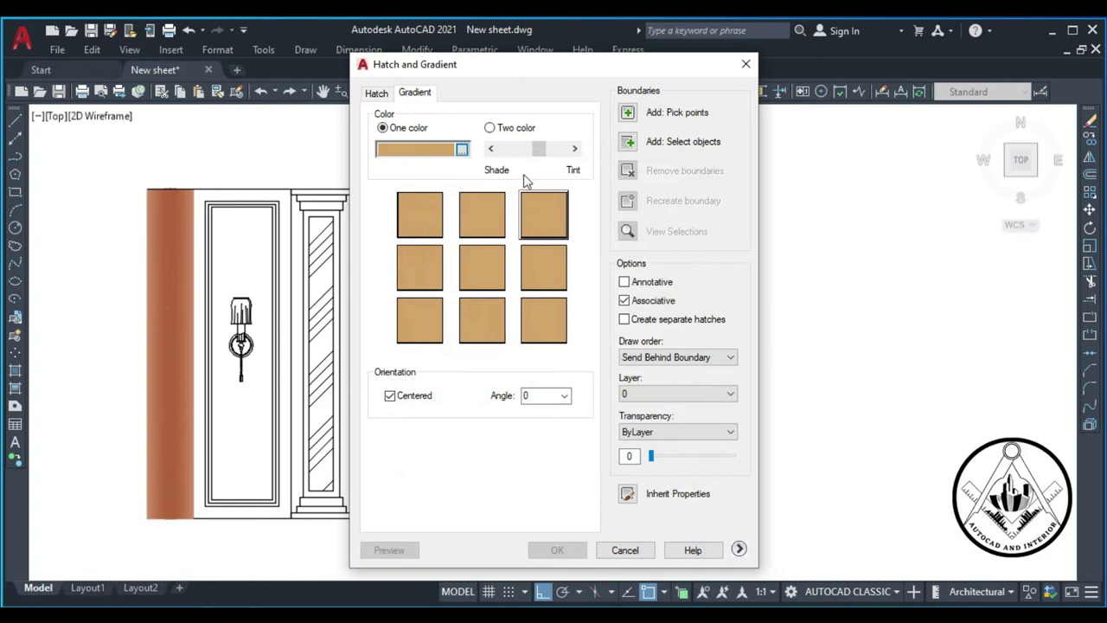
drag(541, 159, 548, 160)
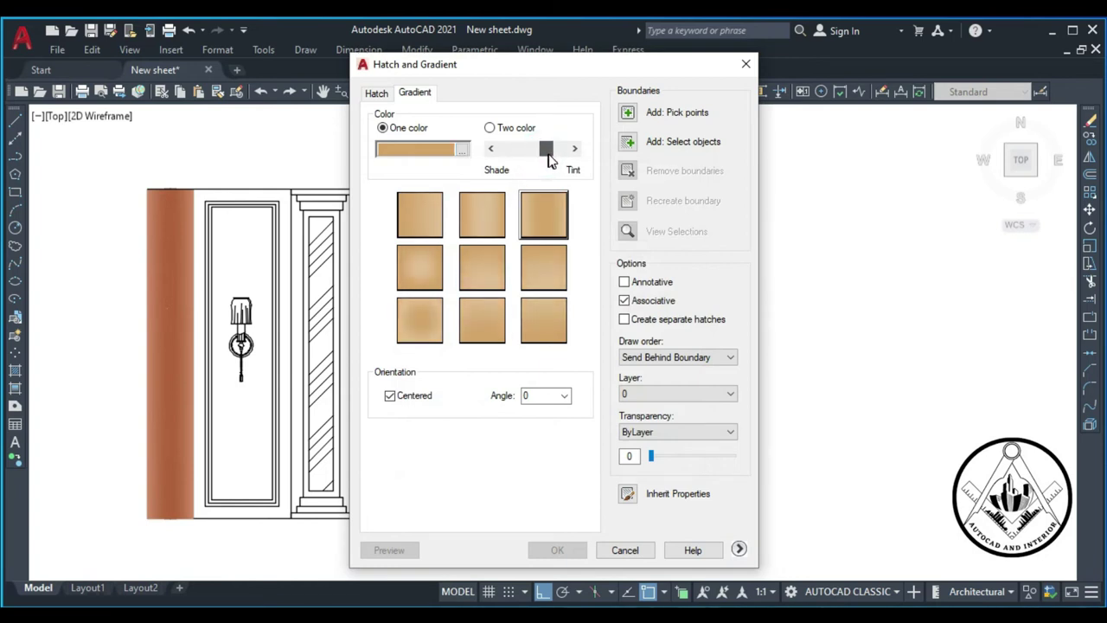
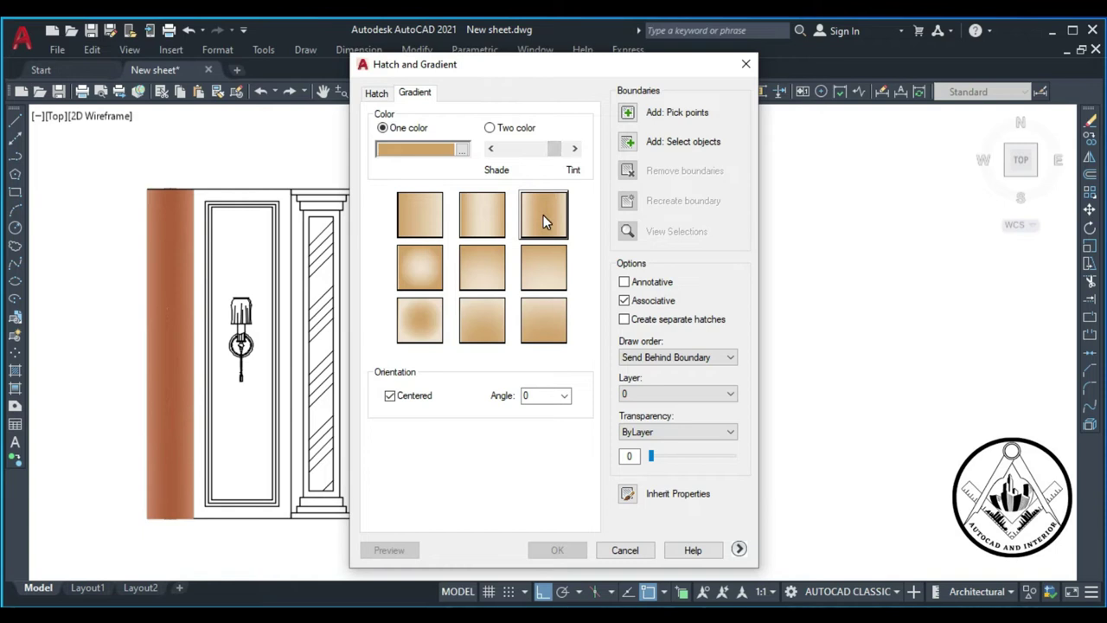
Step: Darken the tan gradient toward shade and fill the left inner panel with it
mouse_move(554, 148)
mouse_down()
mouse_move(502, 150)
mouse_move(567, 163)
mouse_up()
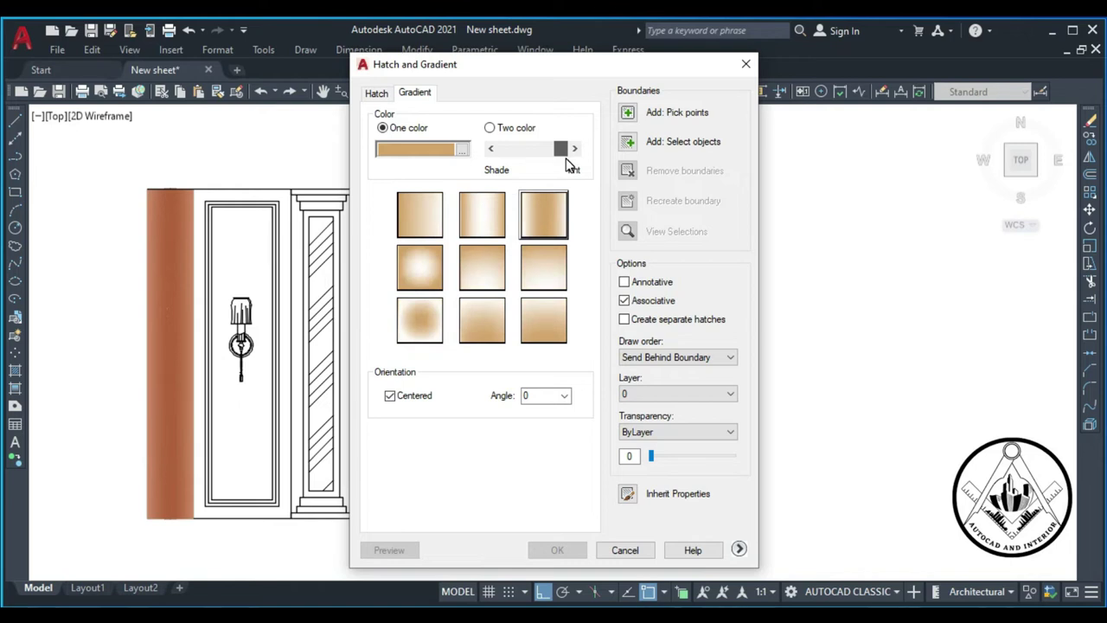
drag(562, 159, 556, 158)
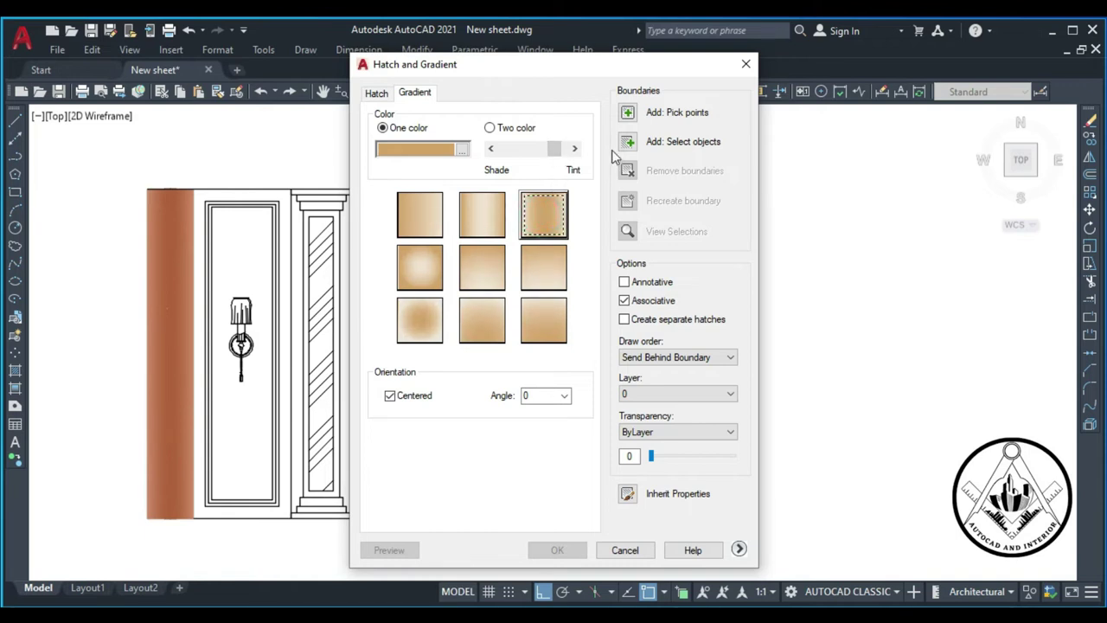
click(627, 114)
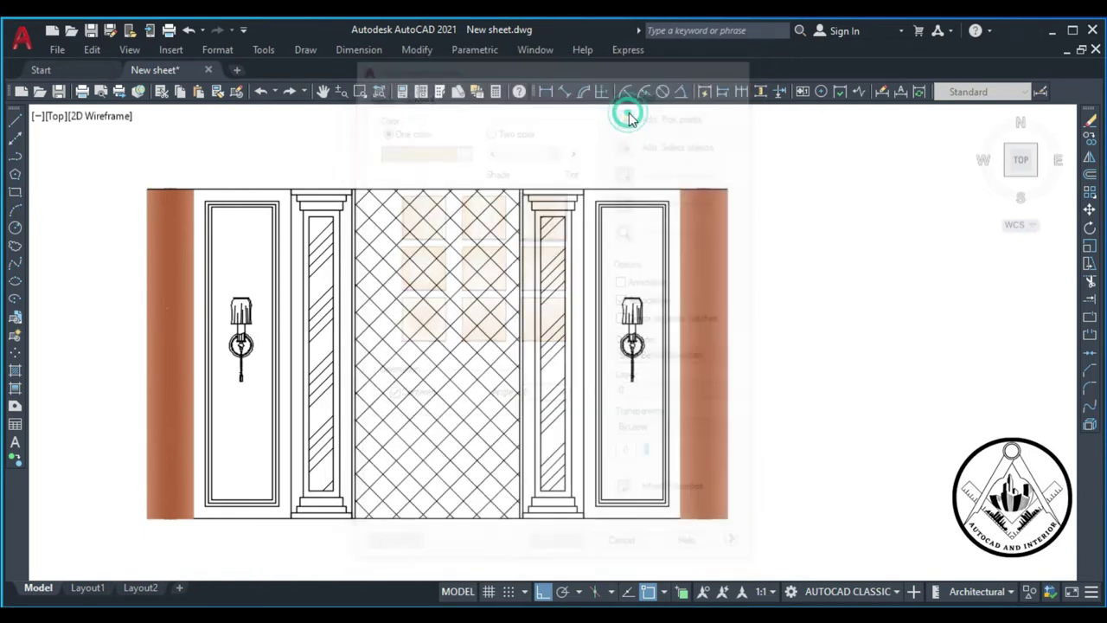
click(253, 269)
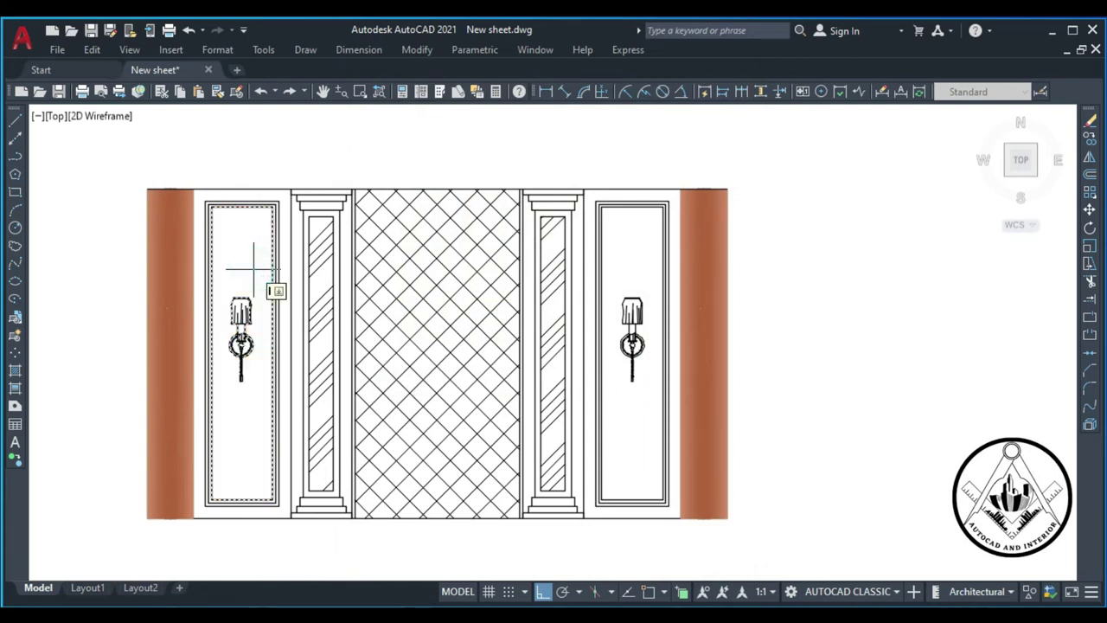
key(Return)
key(Return)
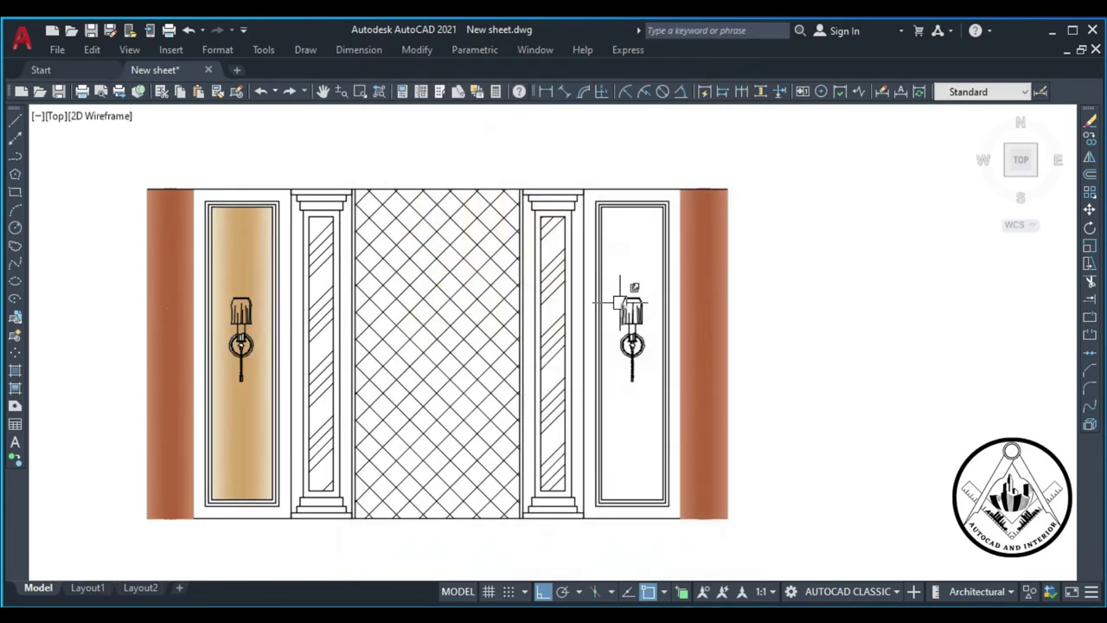
Step: Fill the right inner panel with the same darker tan gradient
key(Return)
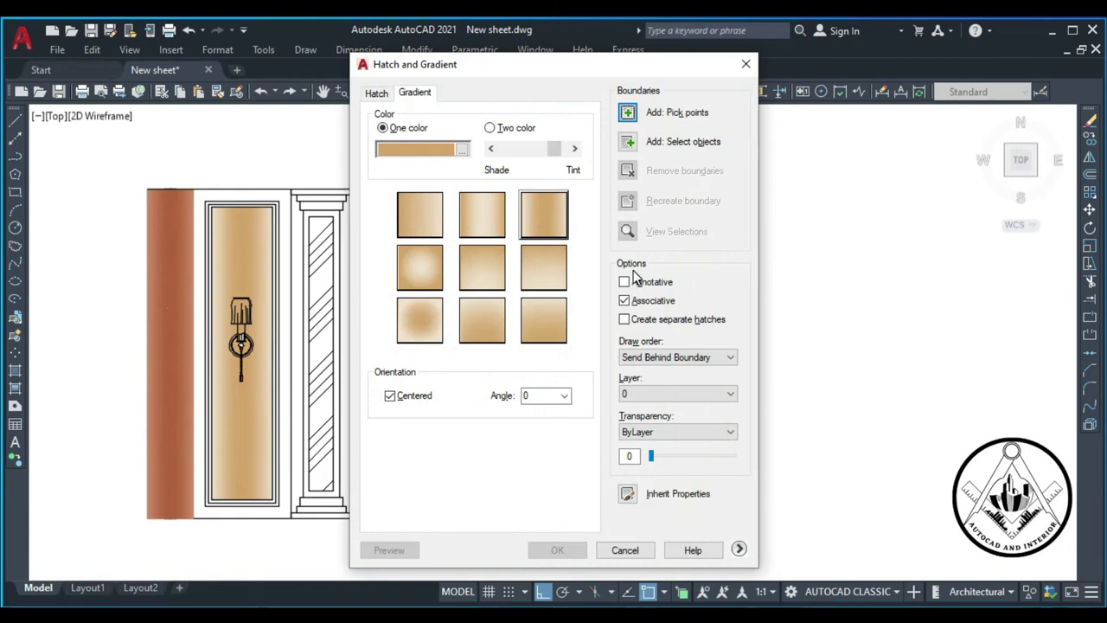
click(667, 111)
click(632, 258)
key(Return)
key(Return)
scroll(632, 258, down, 2)
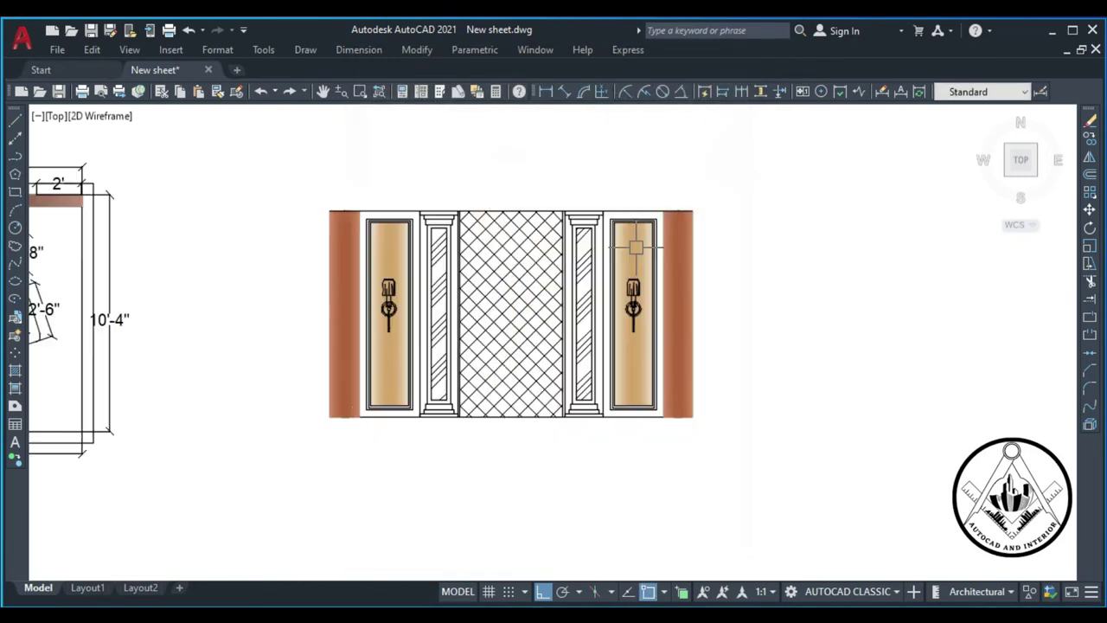
scroll(522, 322, up, 4)
scroll(587, 317, down, 2)
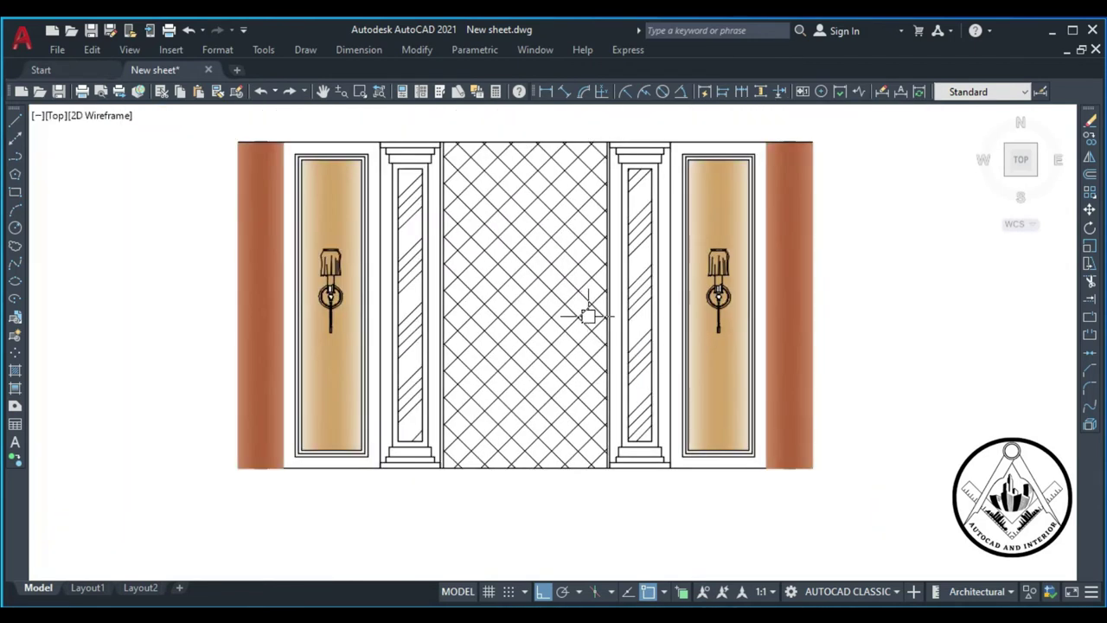
scroll(653, 173, up, 4)
scroll(657, 251, down, 5)
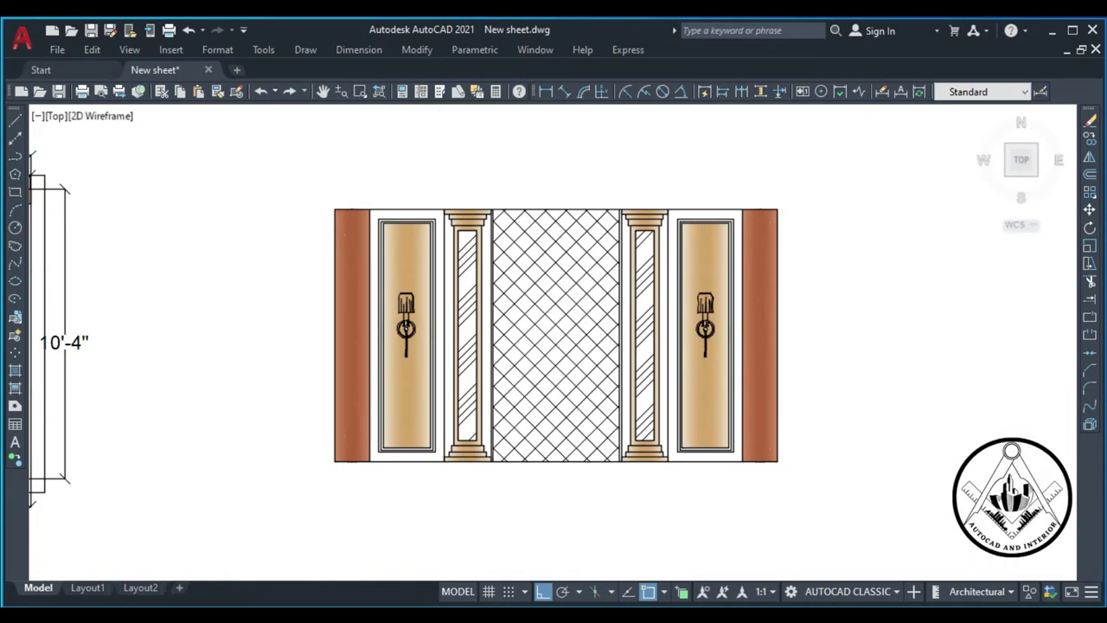
Step: Dimension the 15'-10" overall width between the elevation's top-left and top-right corners
click(546, 92)
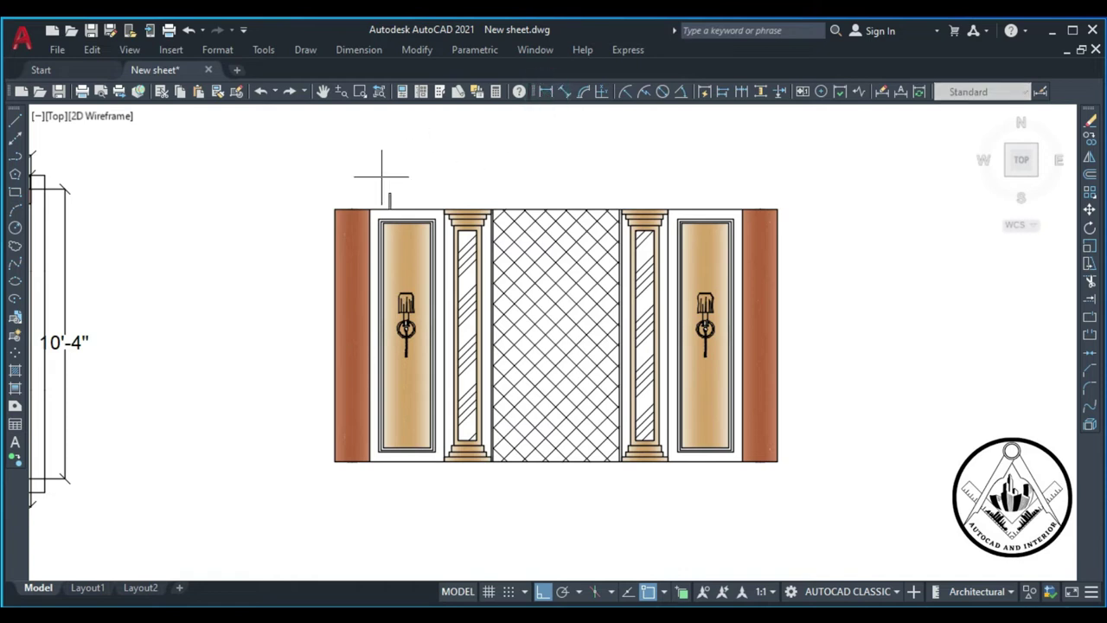
click(335, 208)
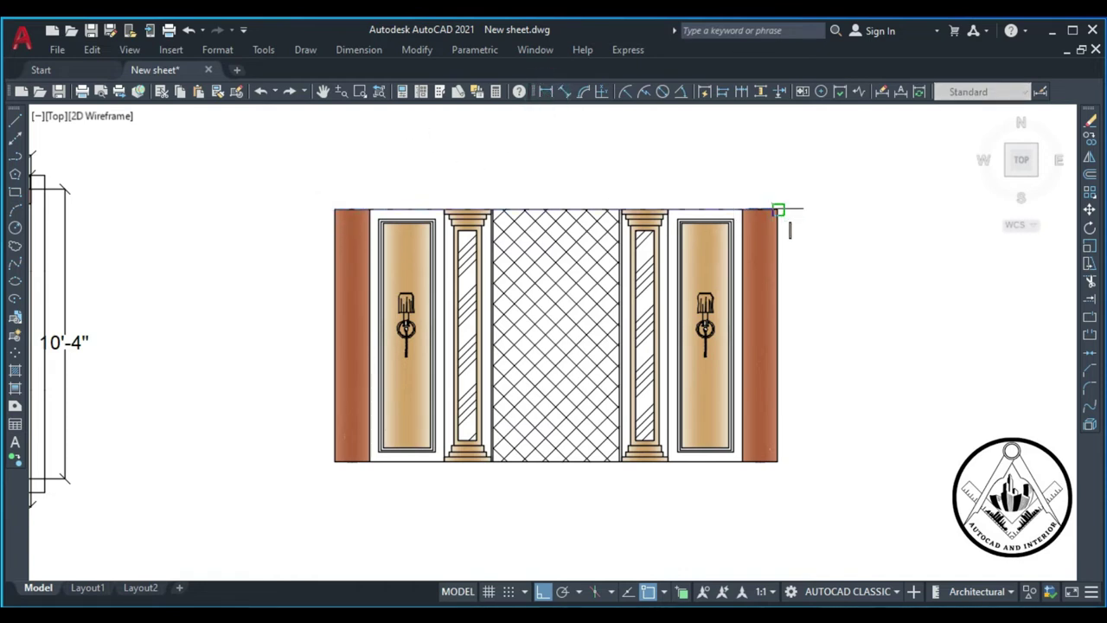
click(777, 208)
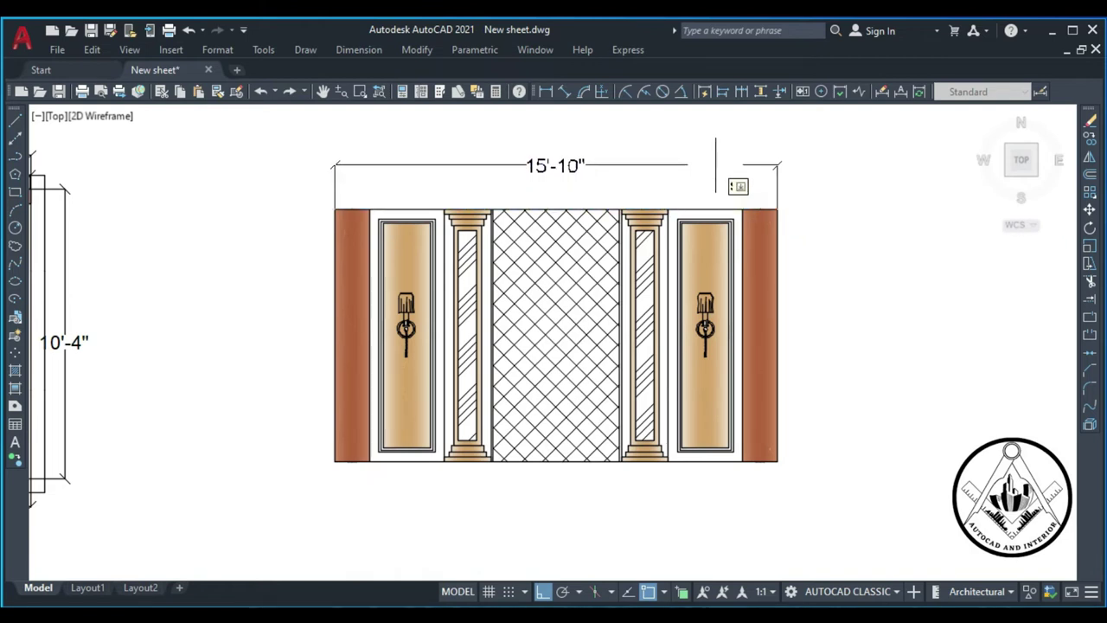
click(714, 163)
scroll(385, 199, up, 2)
key(Return)
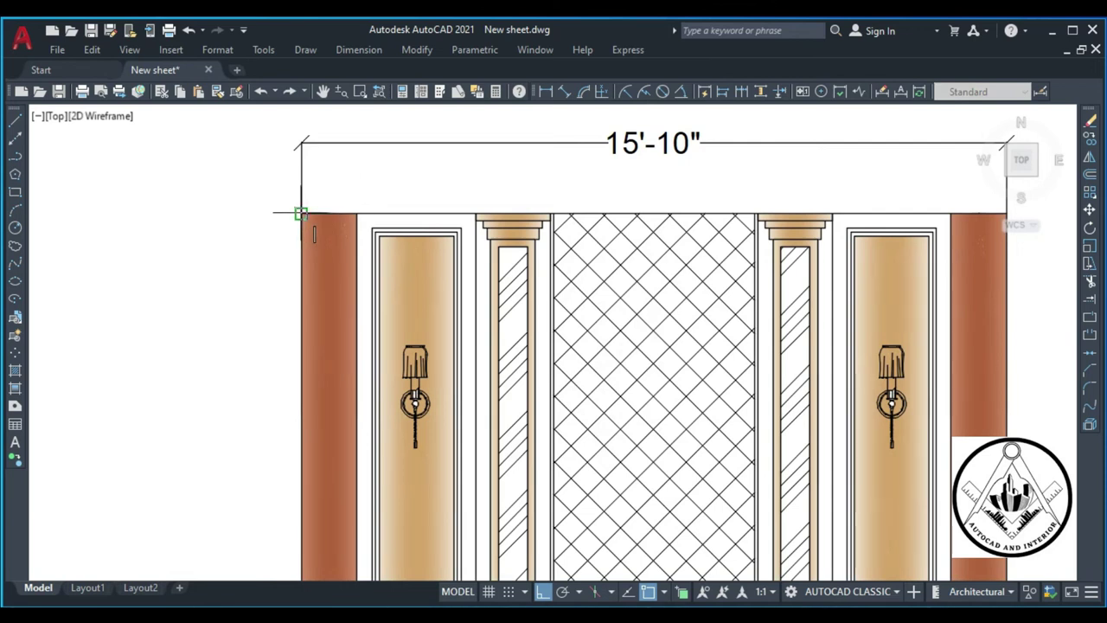
Step: Add a 1'-3" dimension above the left wood strip
click(356, 213)
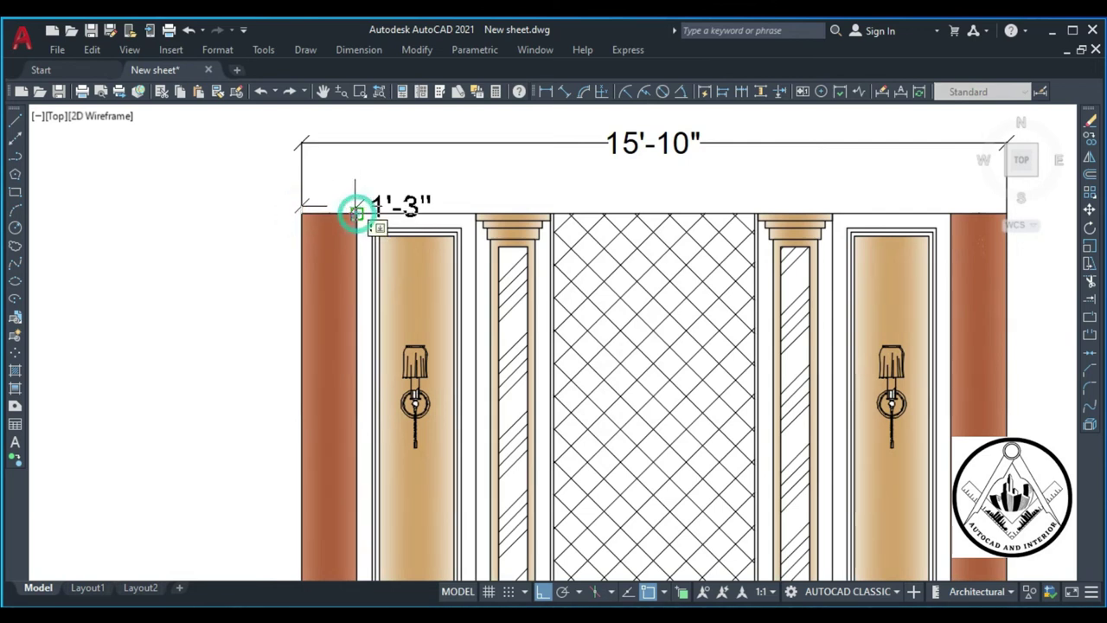
click(355, 180)
click(401, 179)
click(400, 179)
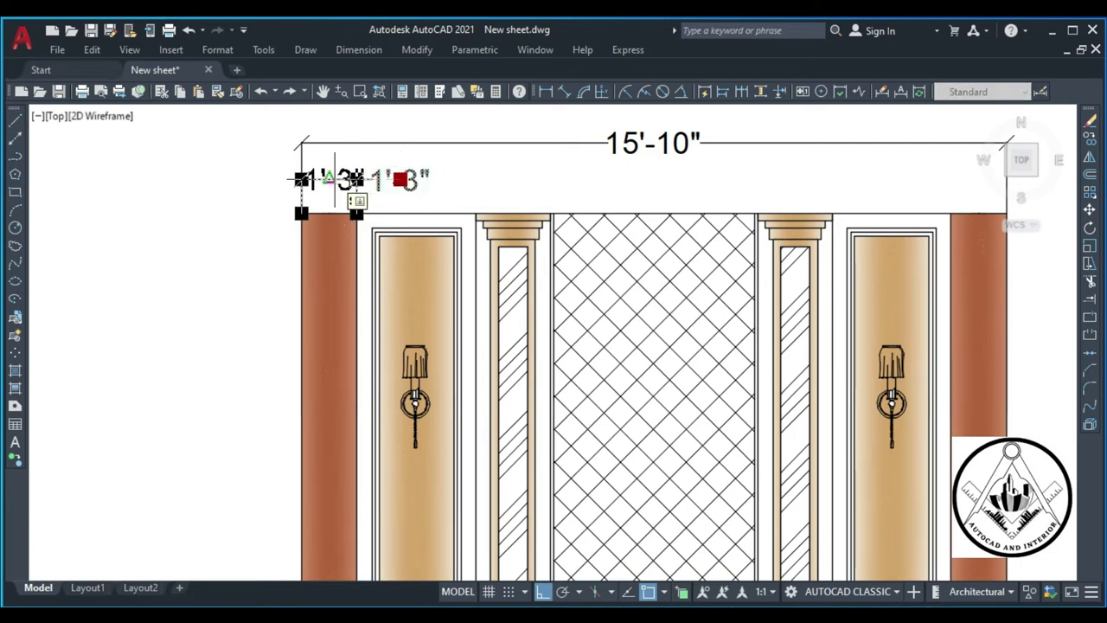
key(Escape)
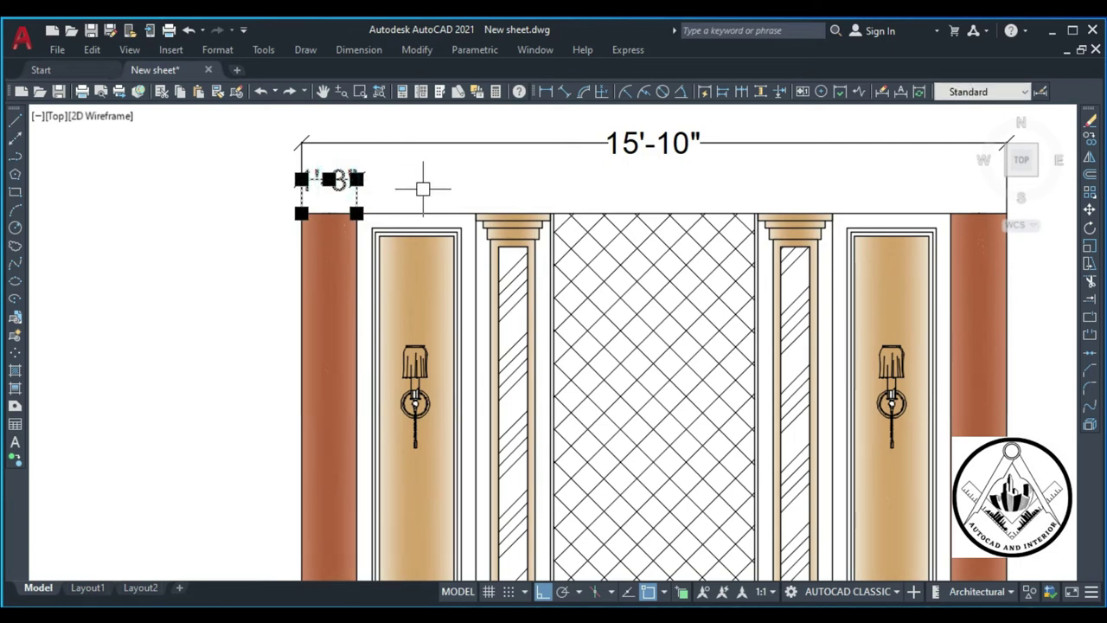
key(Escape)
Step: Continue with a 2'-8" dimension to the pilaster and move it up a row
key(space)
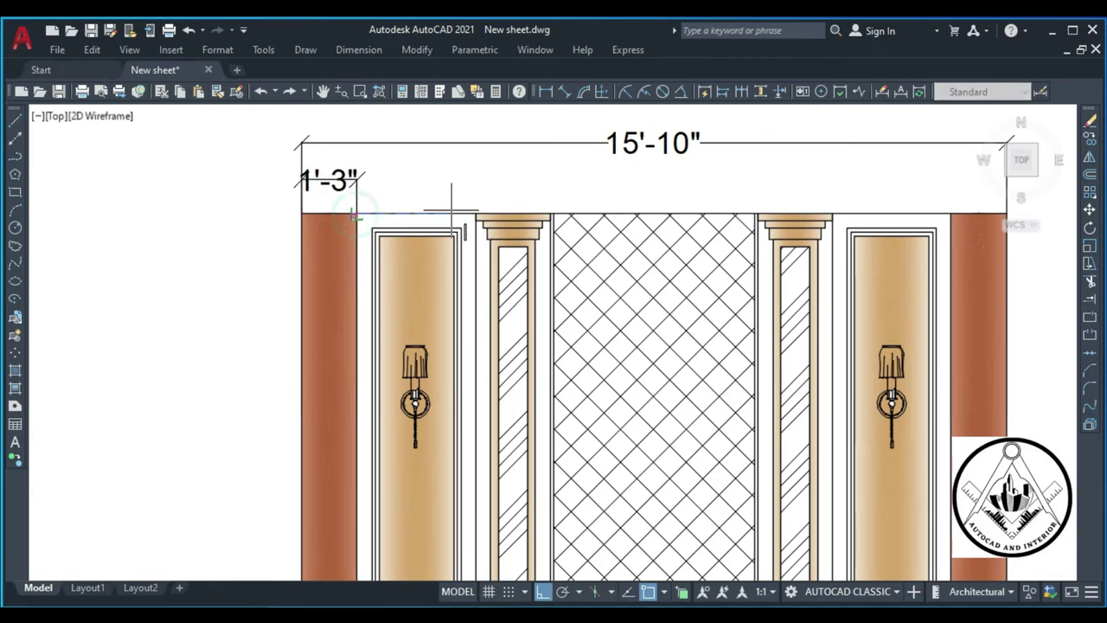
click(476, 214)
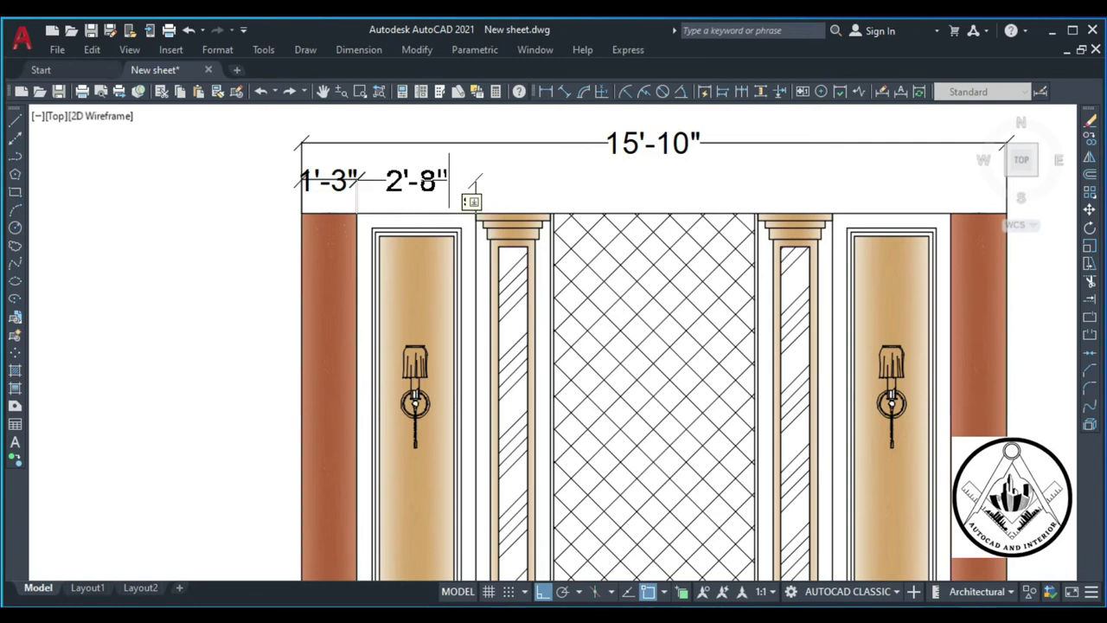
key(Escape)
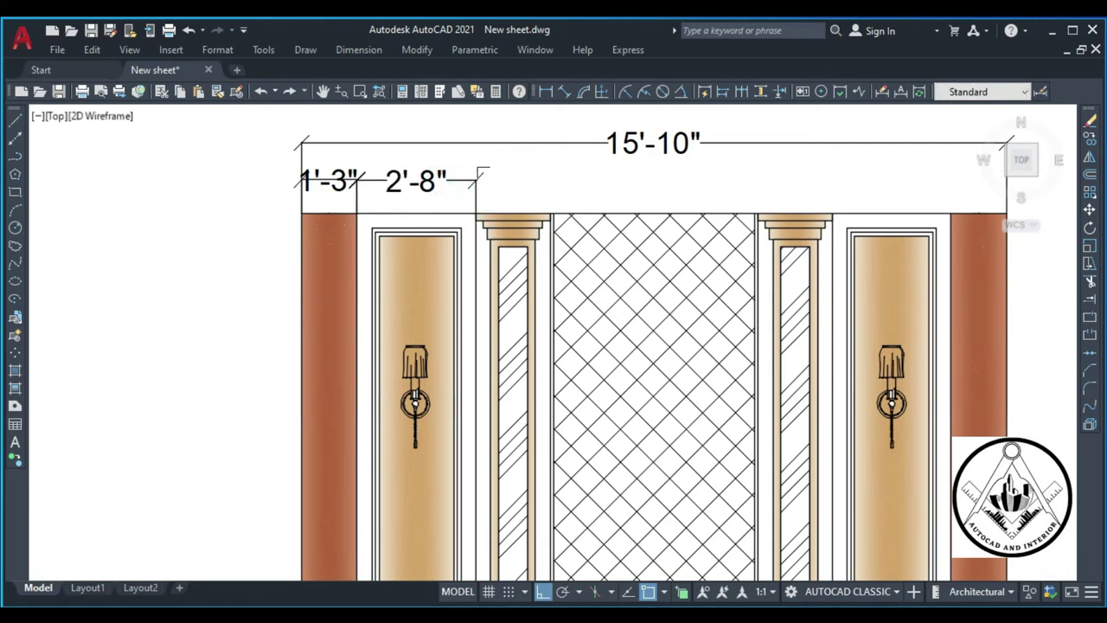
click(415, 180)
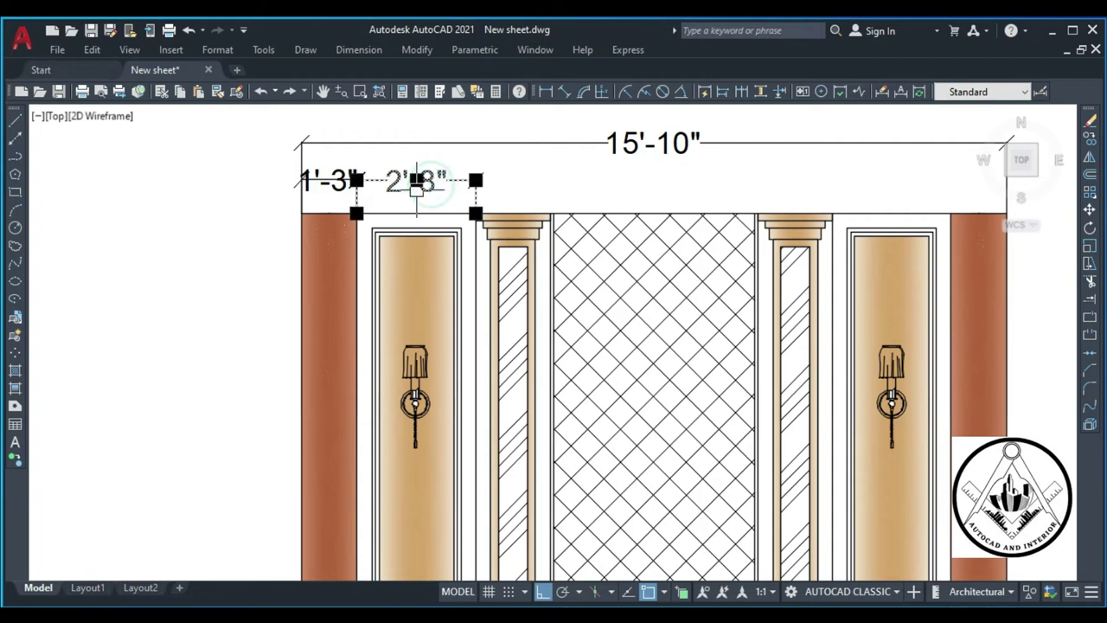
click(416, 179)
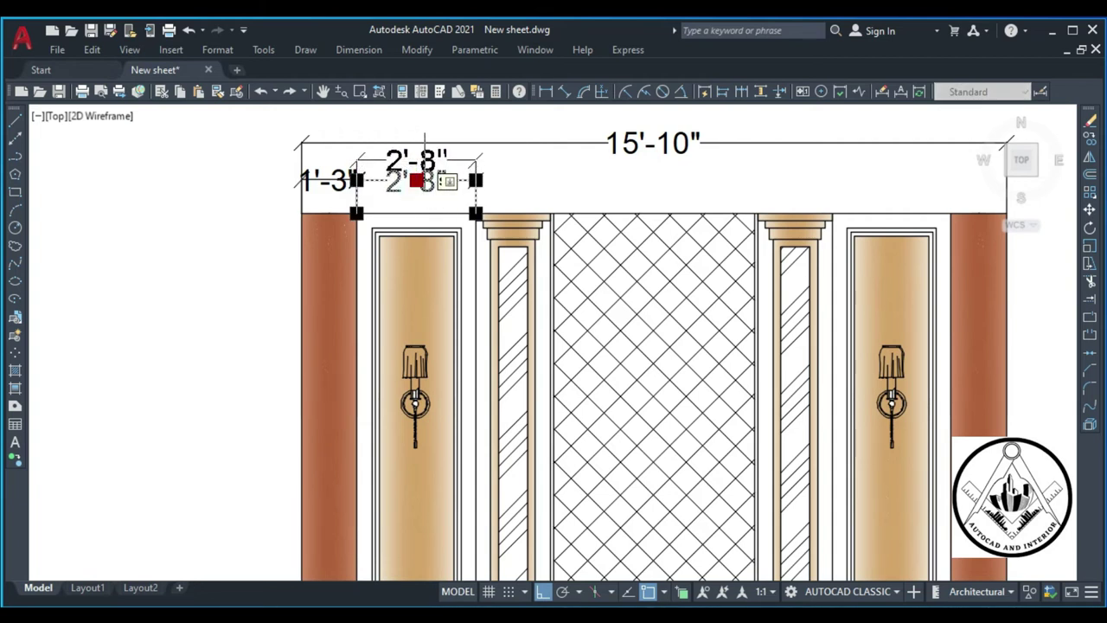
click(421, 161)
key(Escape)
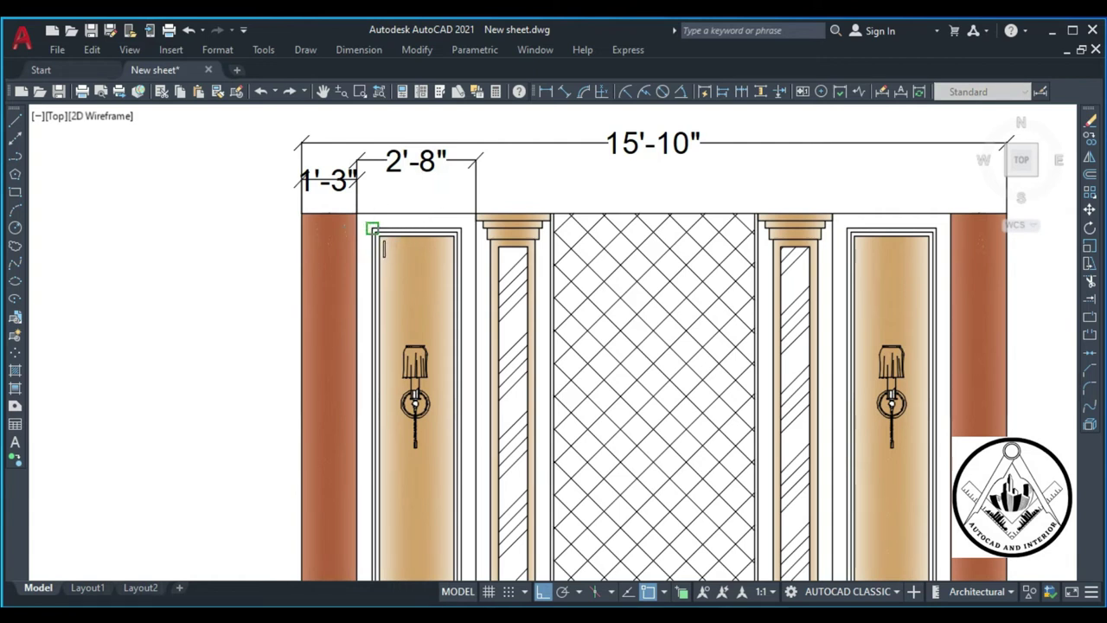
Step: Dimension the inner panel's 2' width above the panel
click(372, 229)
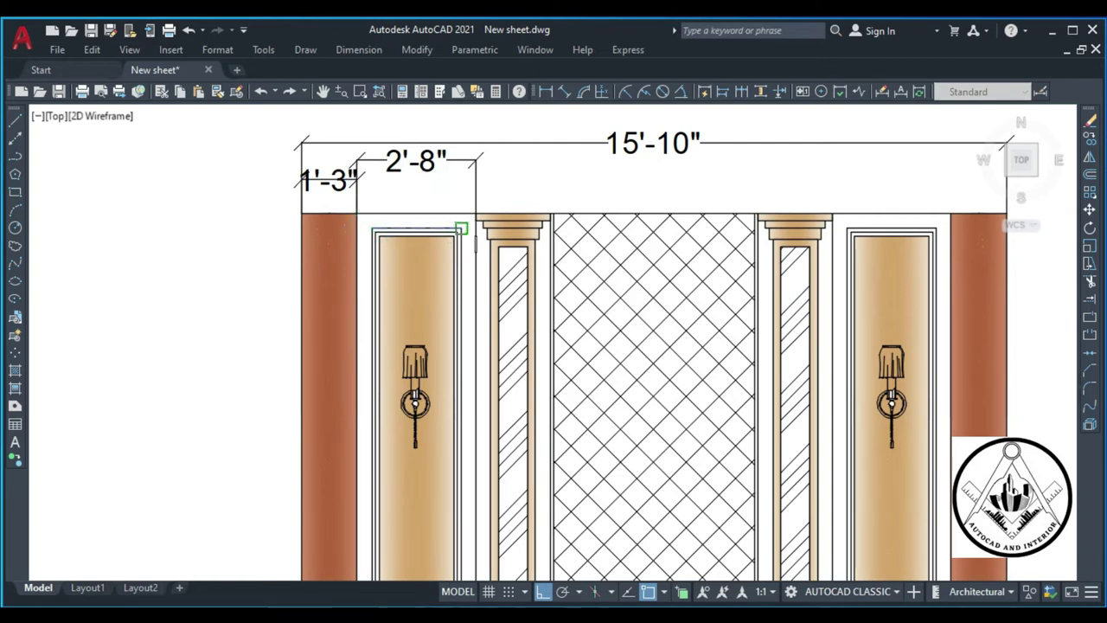
click(461, 229)
click(470, 195)
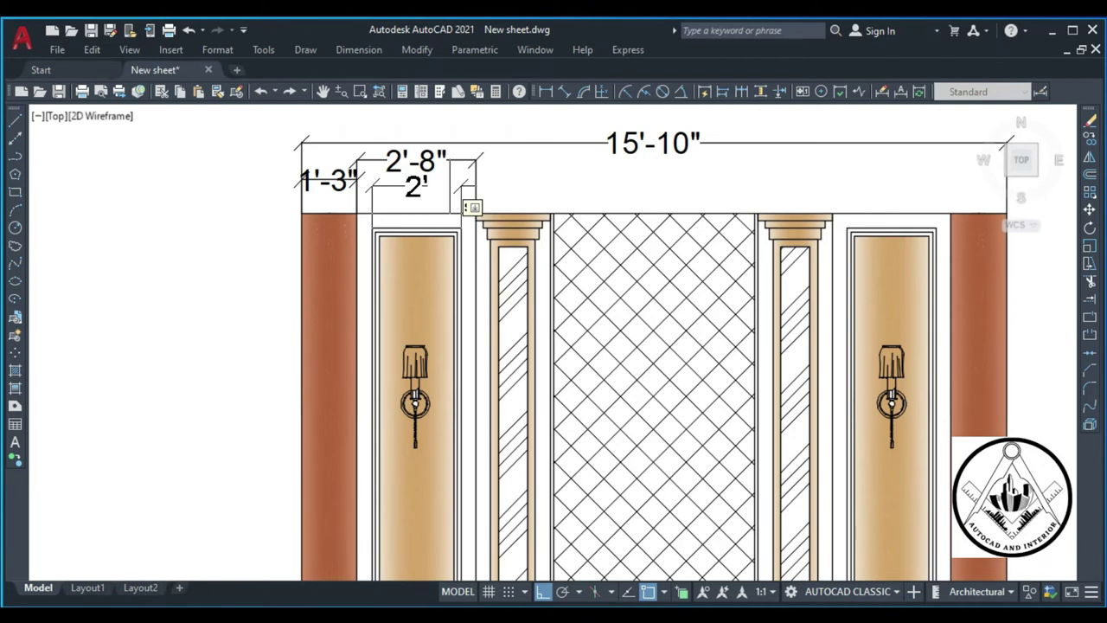
click(465, 188)
Step: Dimension the left pillar's 1'-8" cap width and 1' shaft width
key(space)
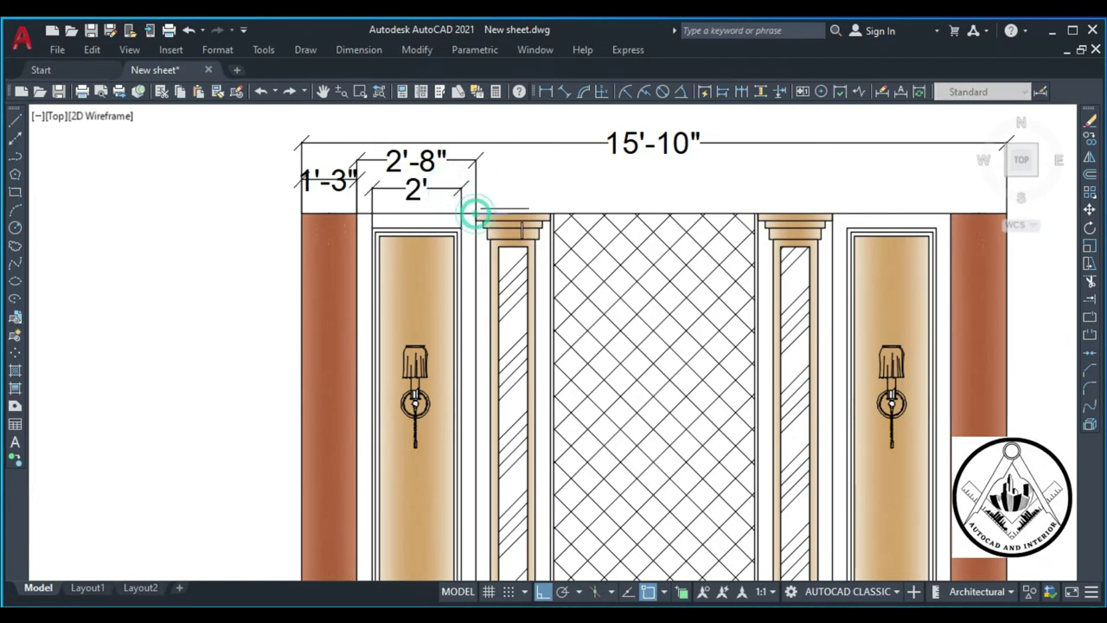
click(550, 213)
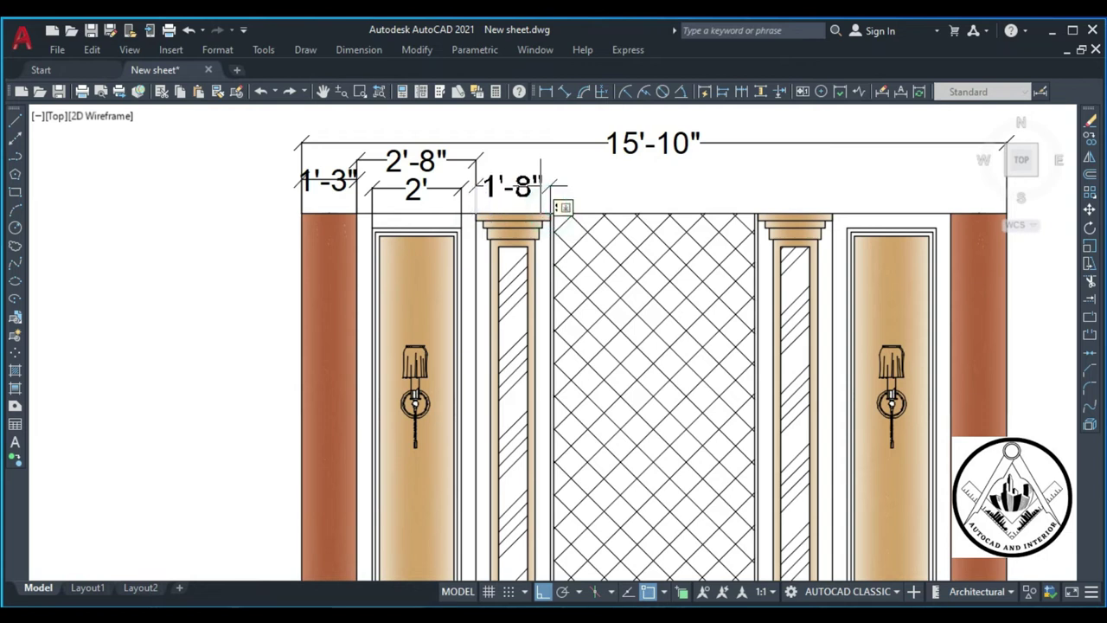
click(541, 161)
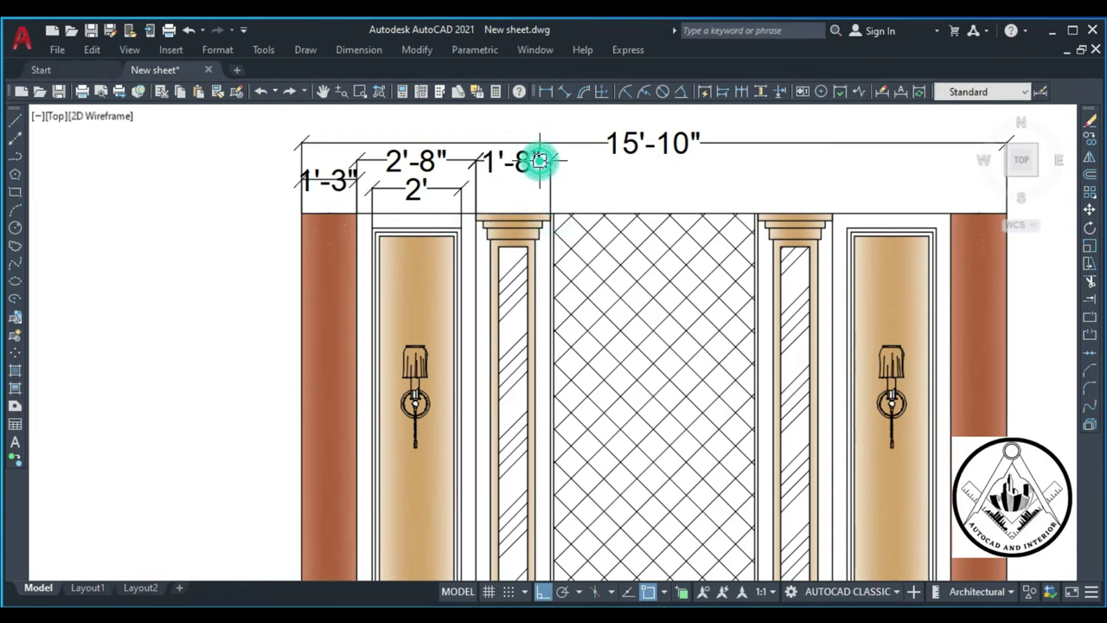
key(space)
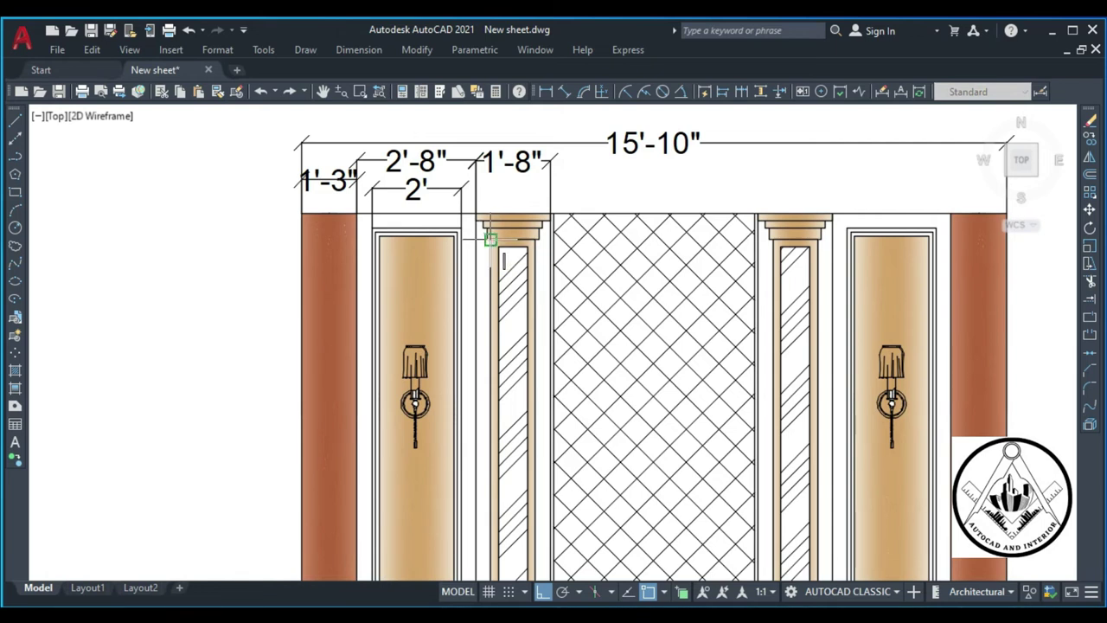
click(536, 238)
click(537, 192)
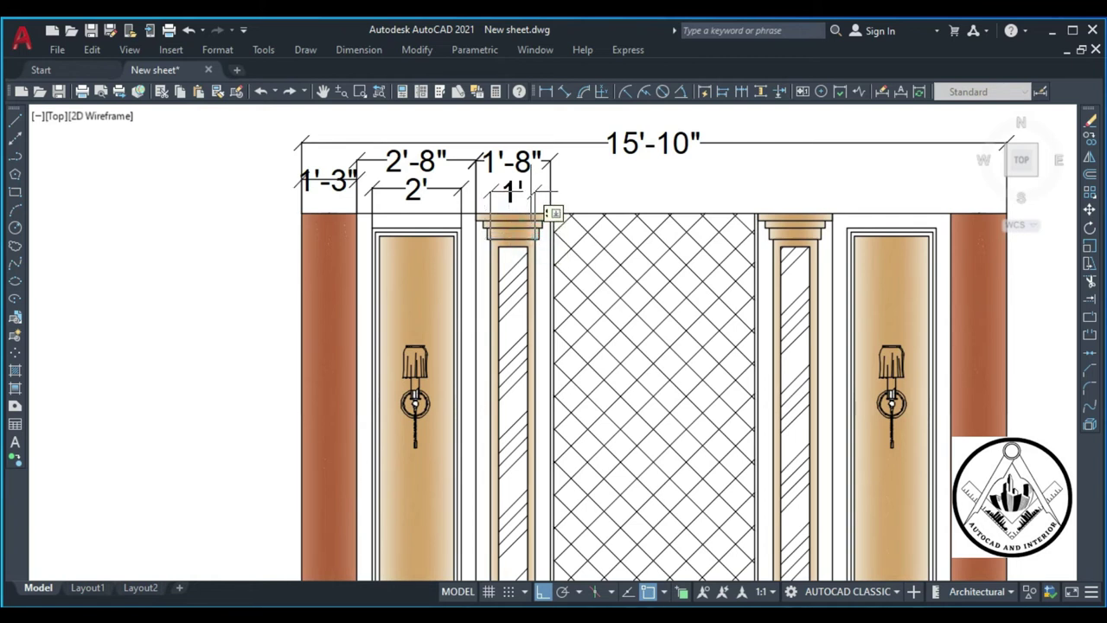
key(Escape)
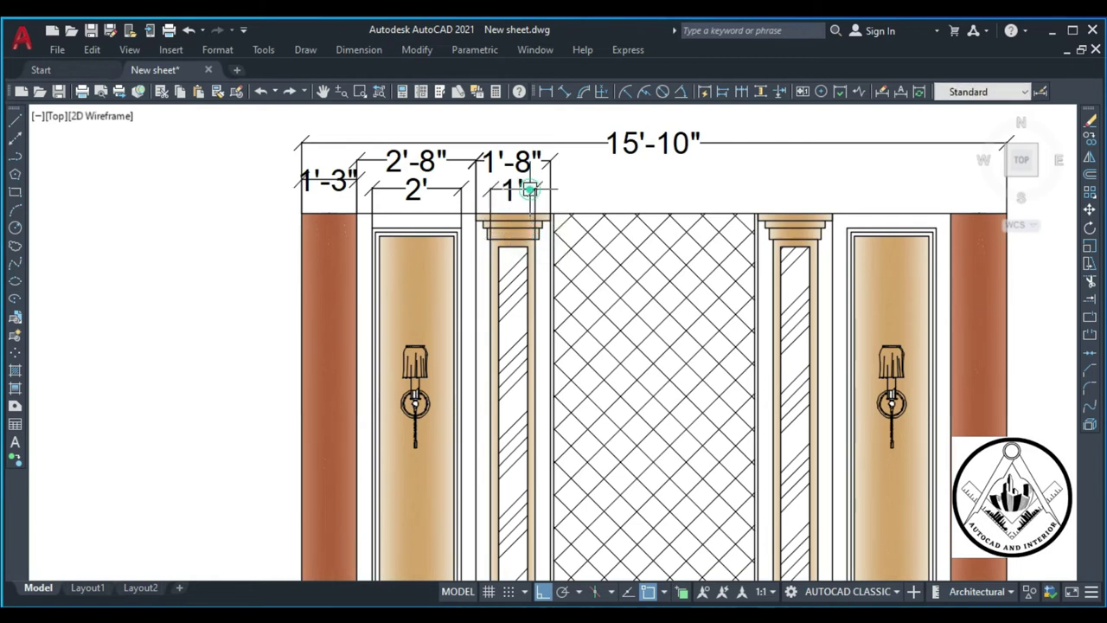
click(333, 179)
Step: Drop the left 1'-3" dimension text lower, in line with the others
scroll(333, 180, up, 2)
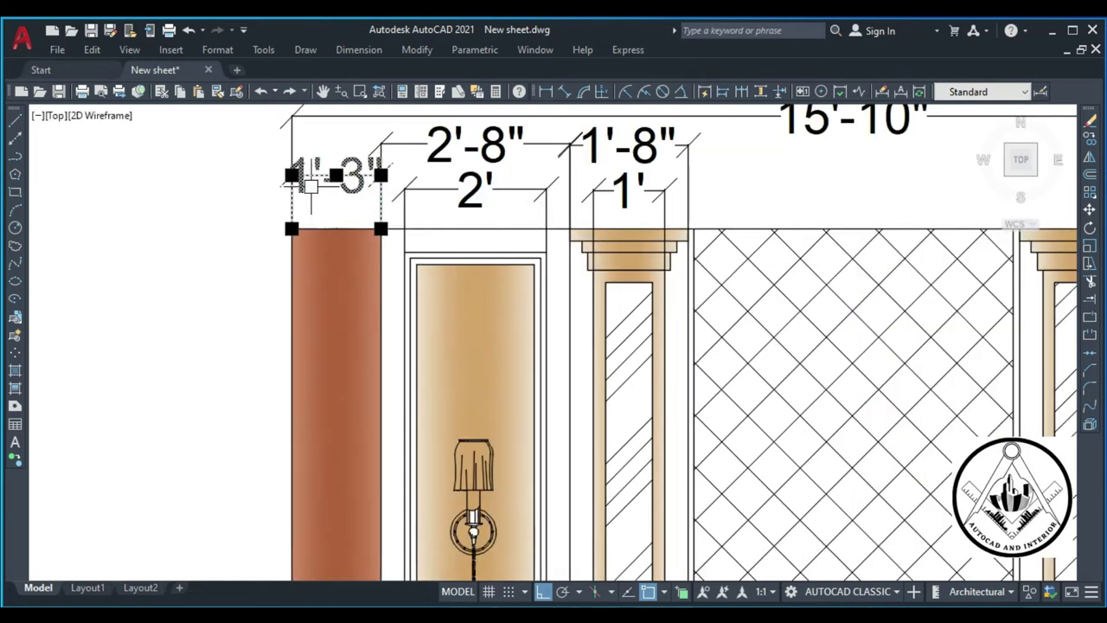
click(336, 176)
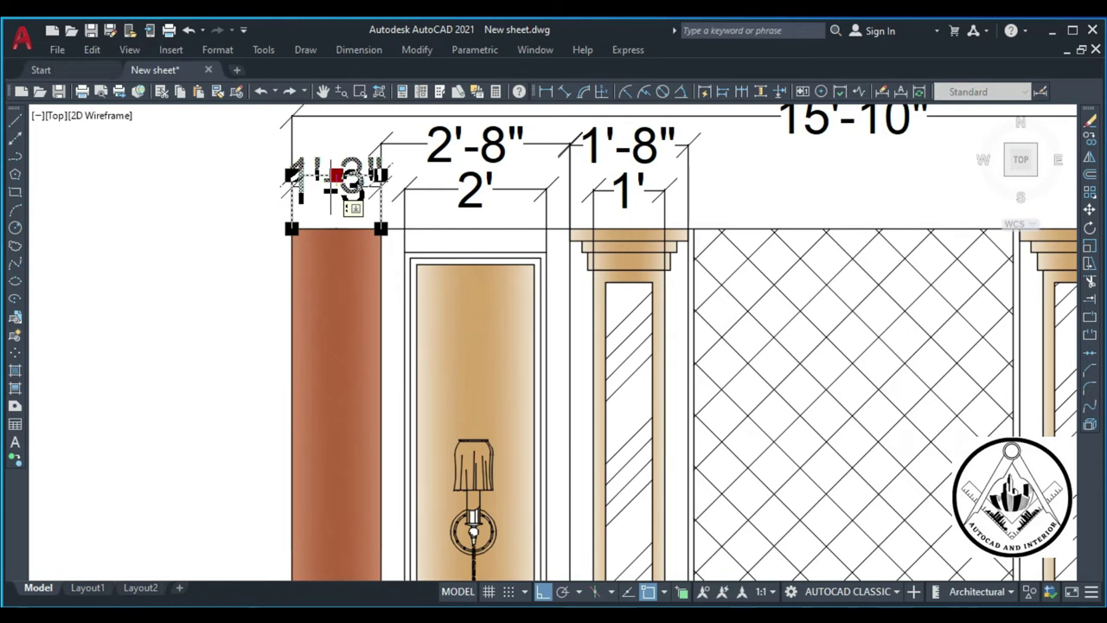
click(336, 186)
key(Escape)
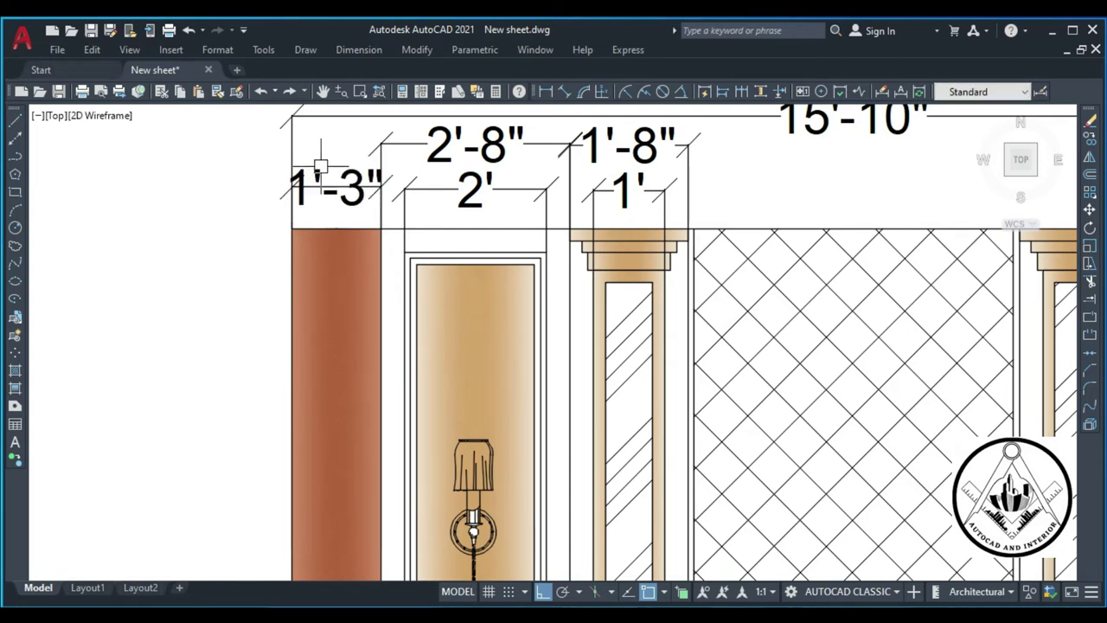
scroll(324, 173, down, 2)
scroll(324, 173, down, 2)
scroll(514, 181, up, 2)
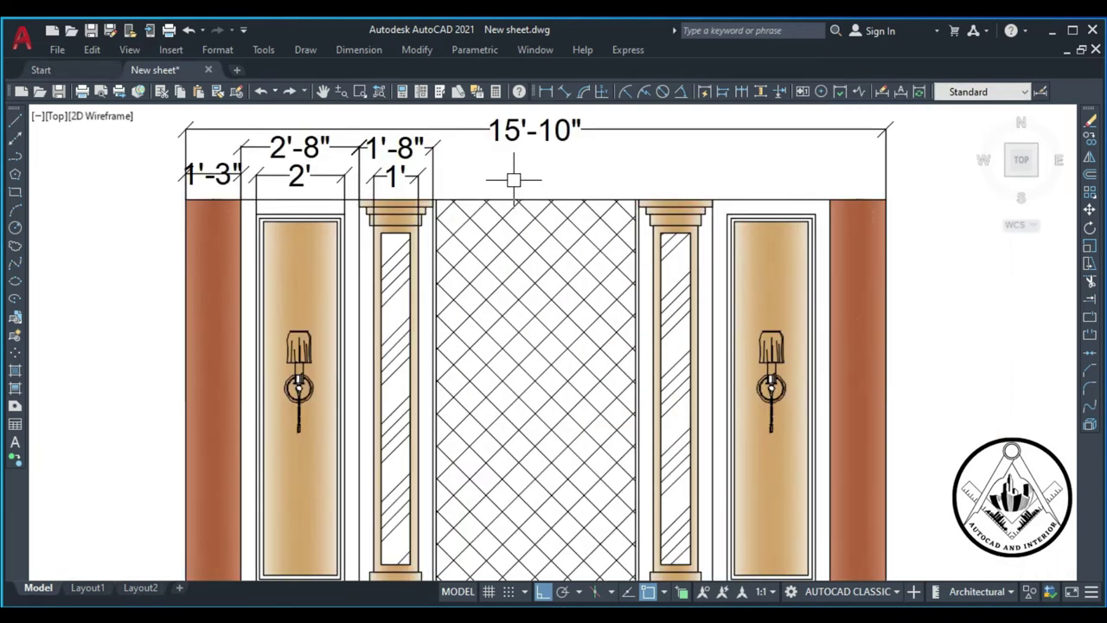
scroll(433, 202, up, 2)
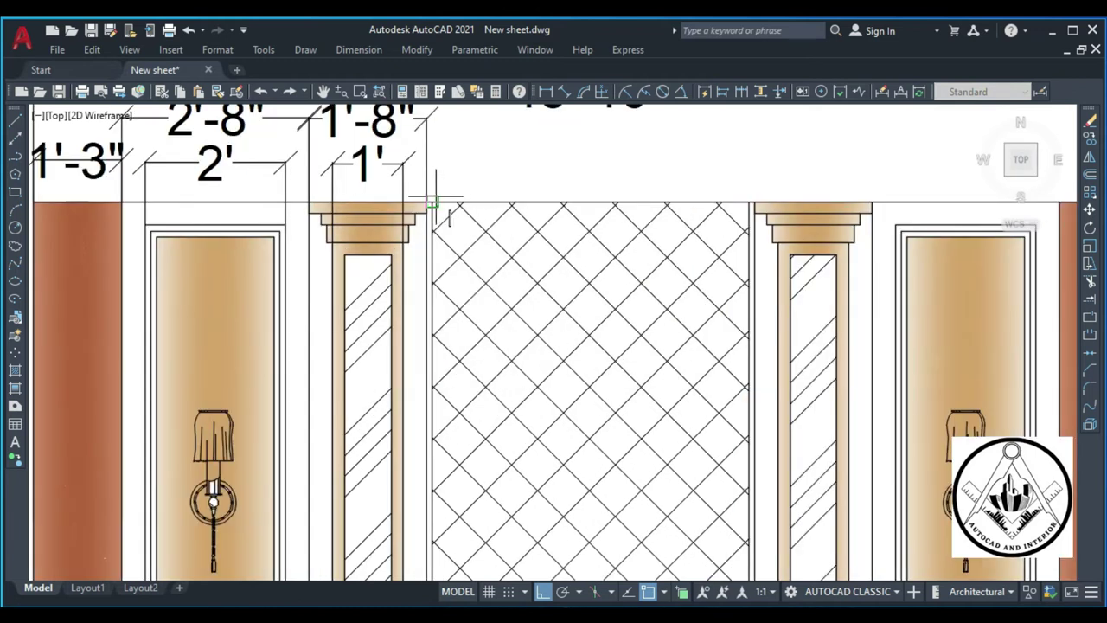
Step: Add the 4'-8" dimension between the pillars over the hatched panel
click(426, 201)
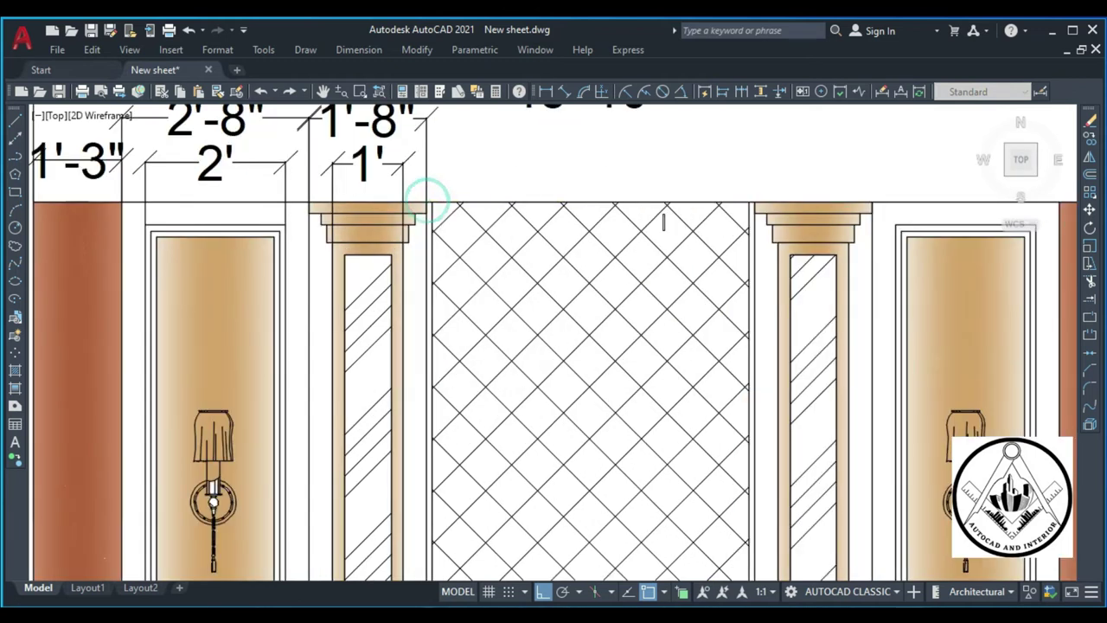
click(754, 202)
scroll(671, 217, down, 2)
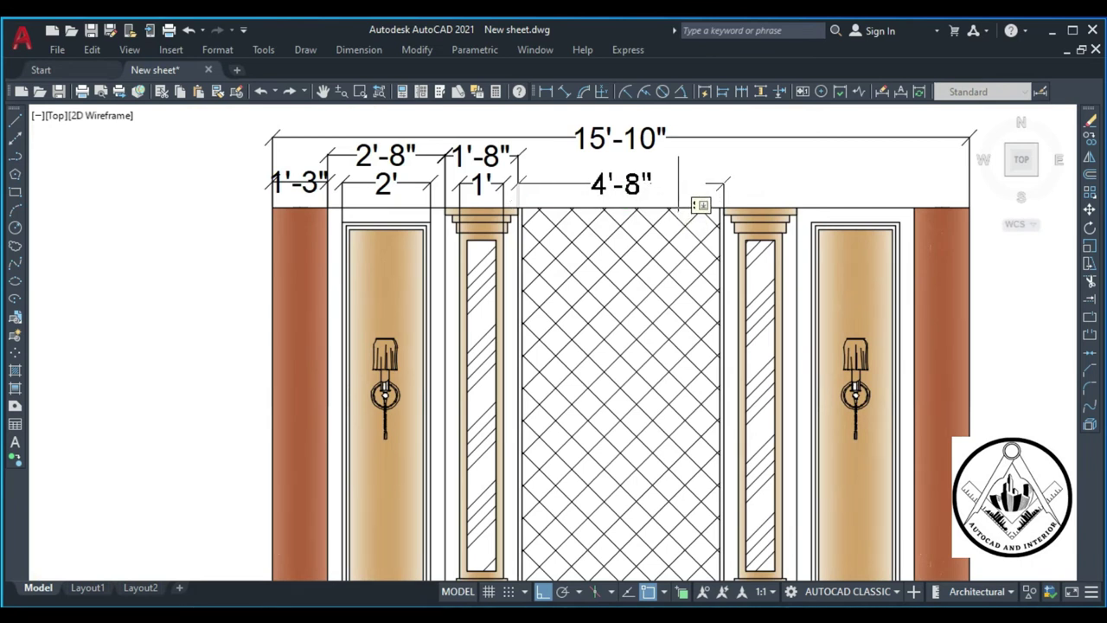
click(673, 181)
scroll(673, 182, down, 2)
scroll(653, 182, up, 2)
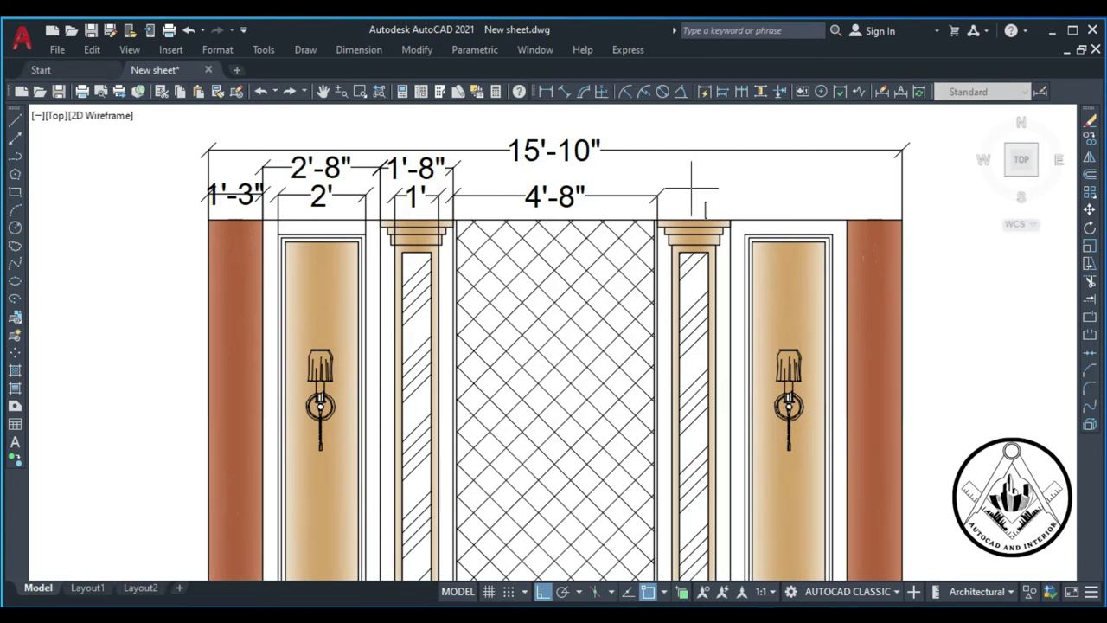
scroll(693, 188, up, 2)
Step: Dimension the right pillar's 1'-8" cap width and 1' shaft width
click(634, 237)
click(749, 238)
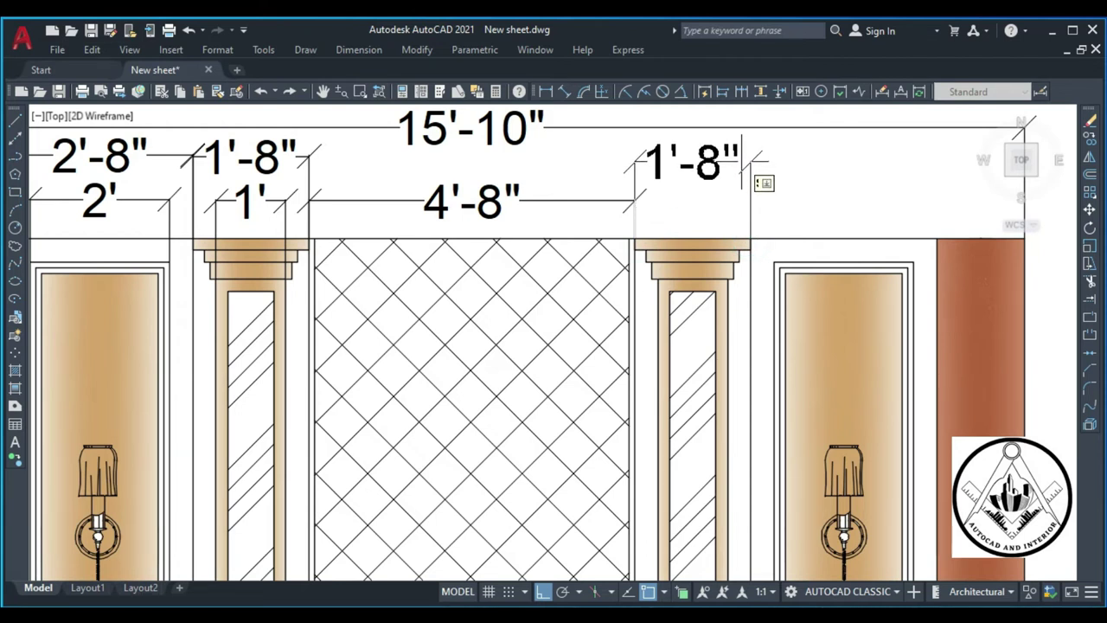
click(742, 160)
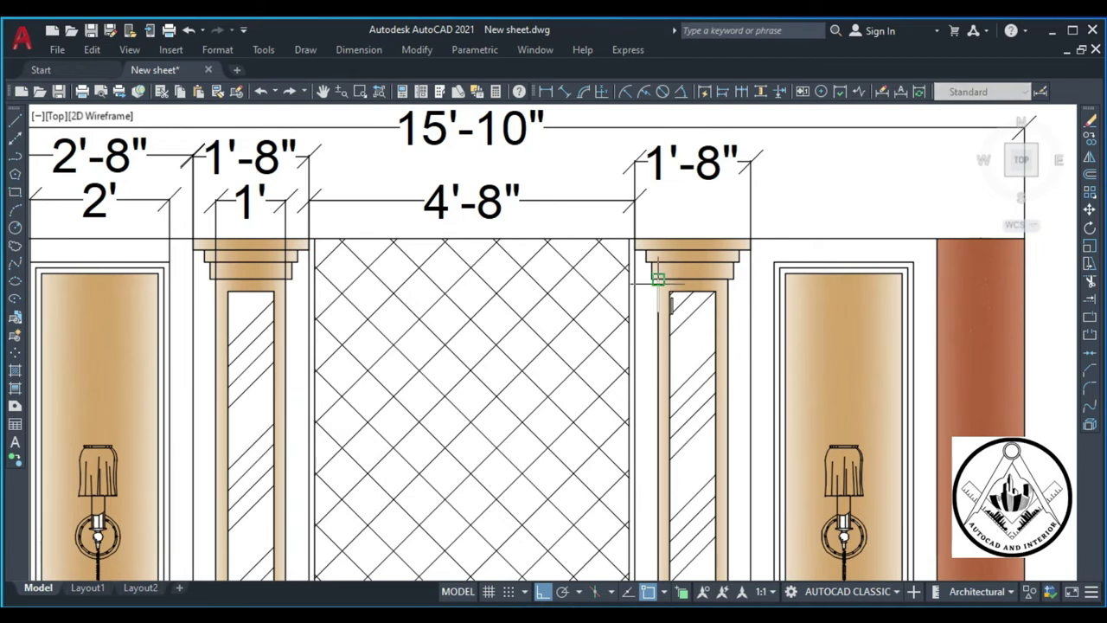
click(729, 280)
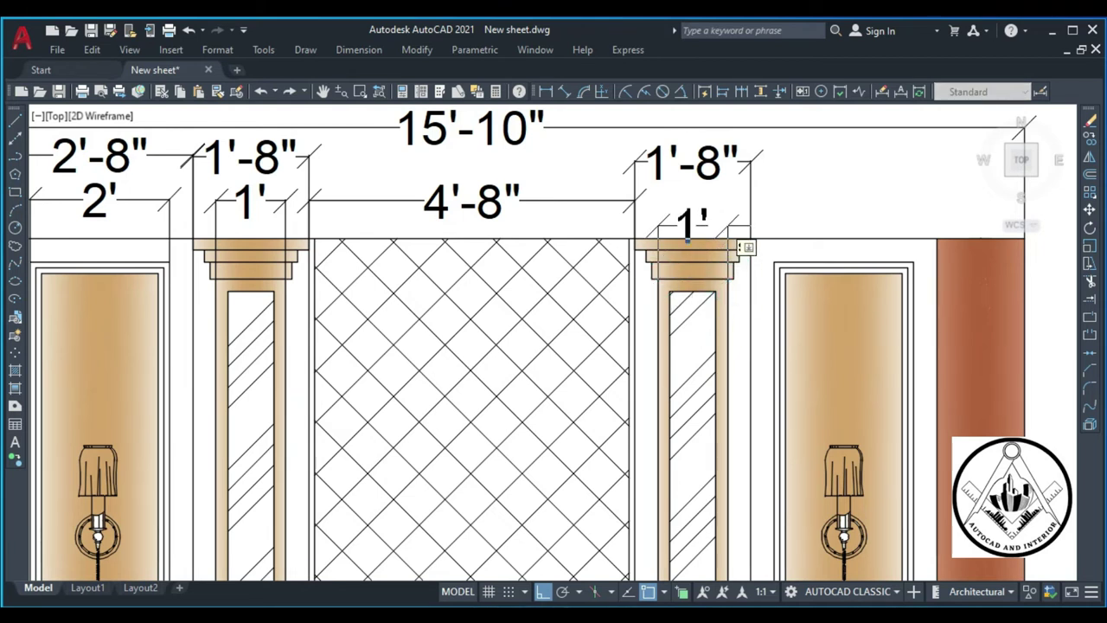
click(746, 227)
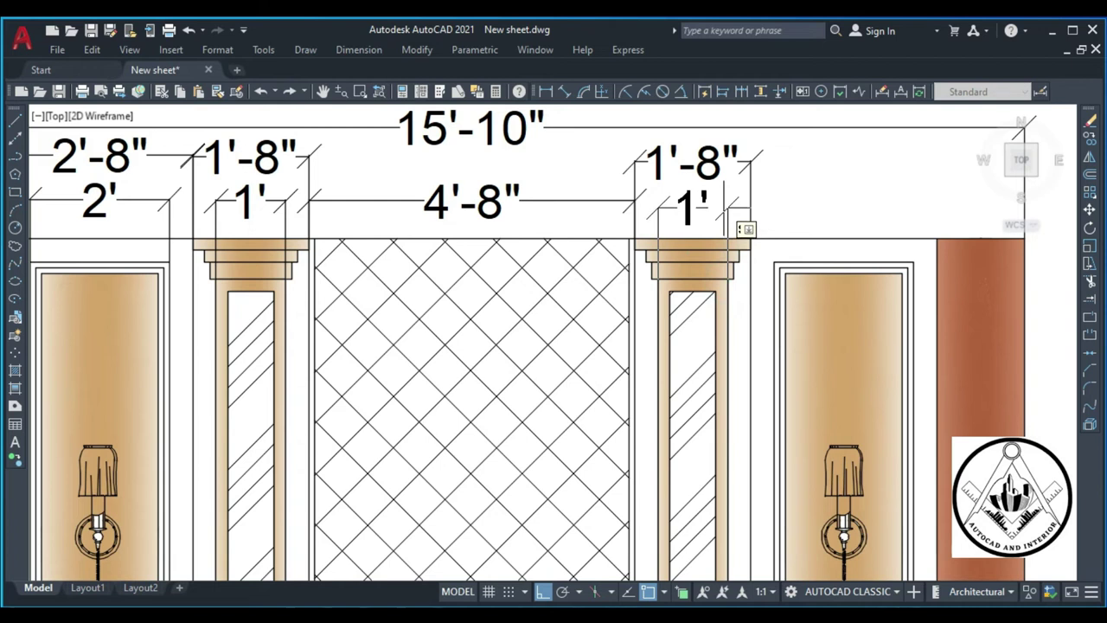
scroll(744, 225, down, 4)
scroll(728, 199, up, 2)
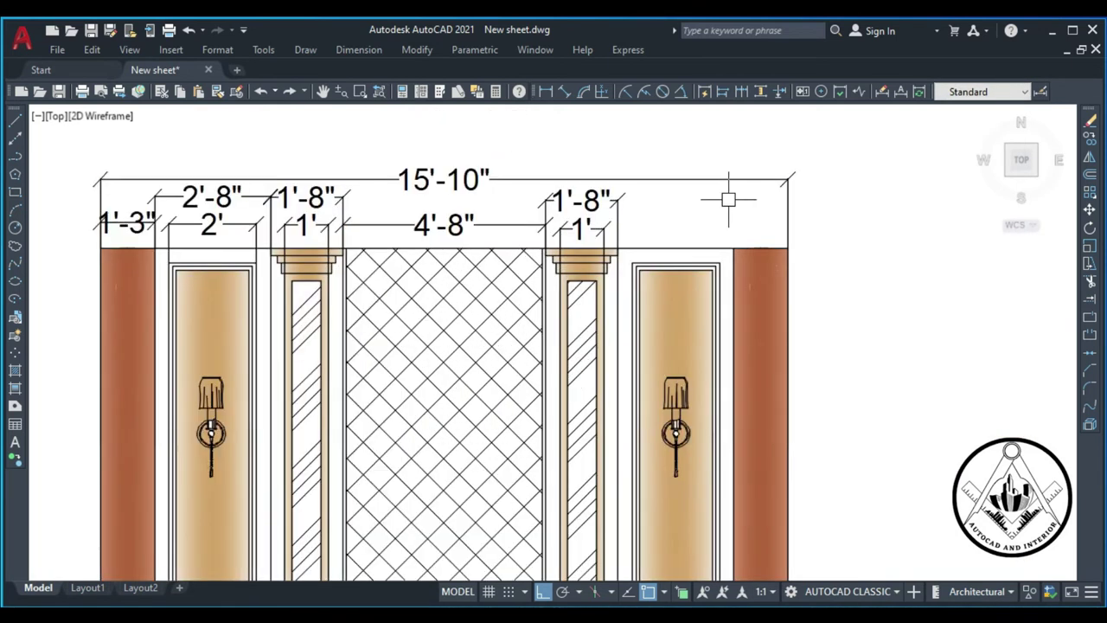
Step: Add the right-side 2'-8" dimension and the 2' dimension above the right door
key(Return)
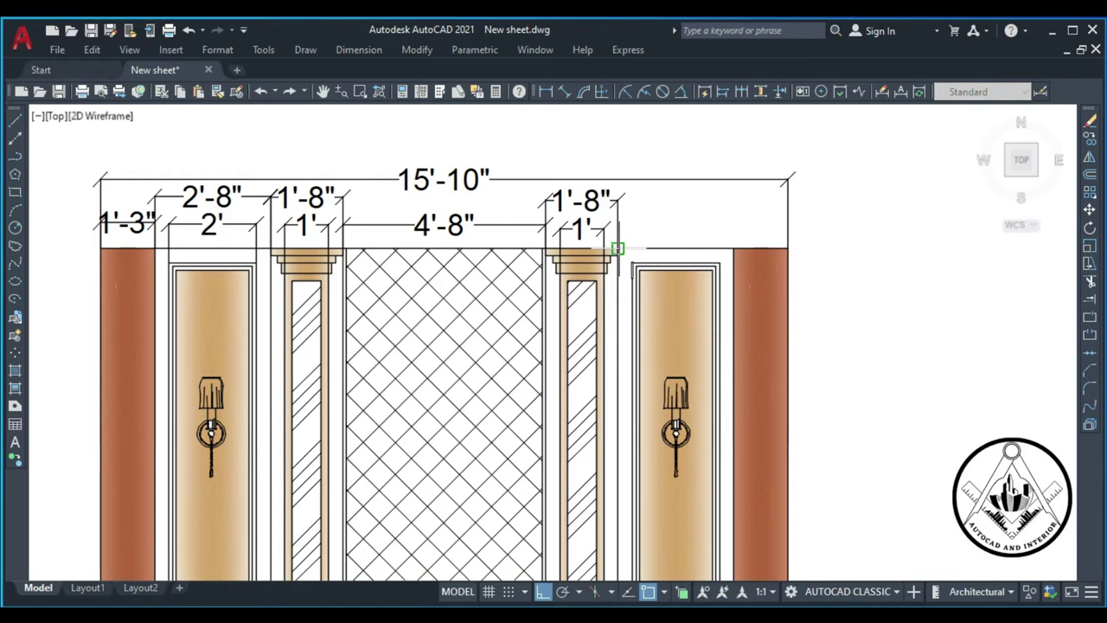
click(615, 249)
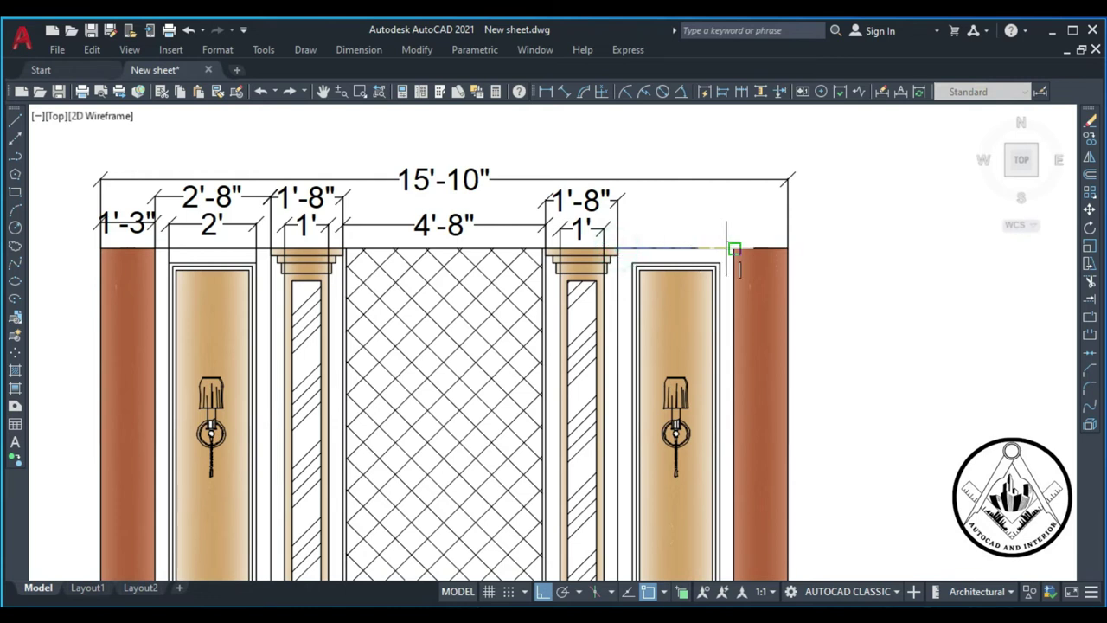
click(735, 249)
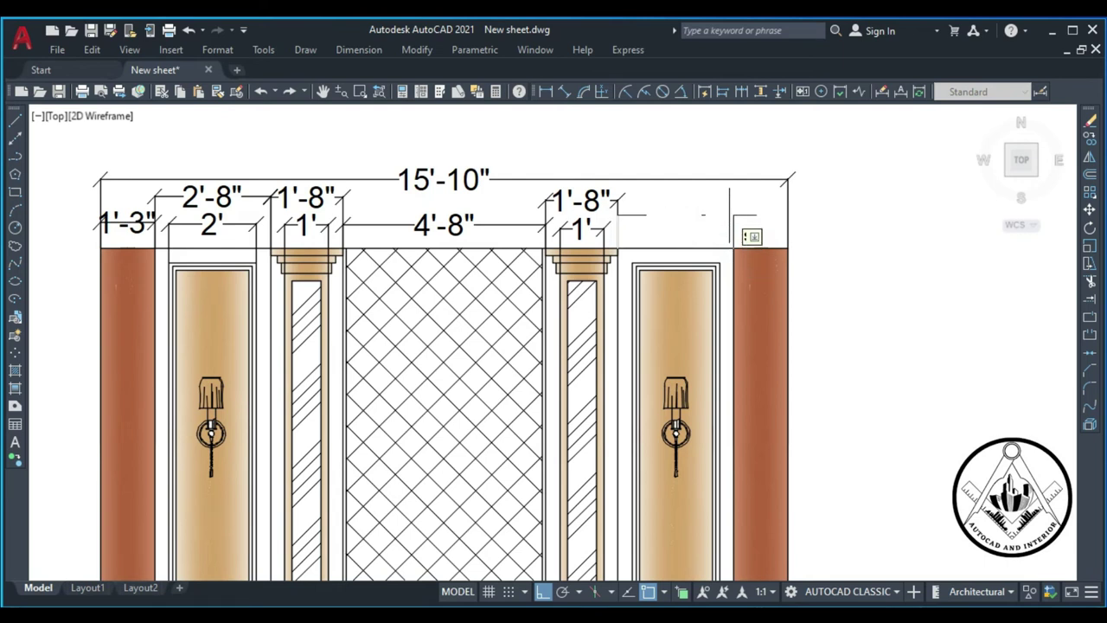
click(730, 202)
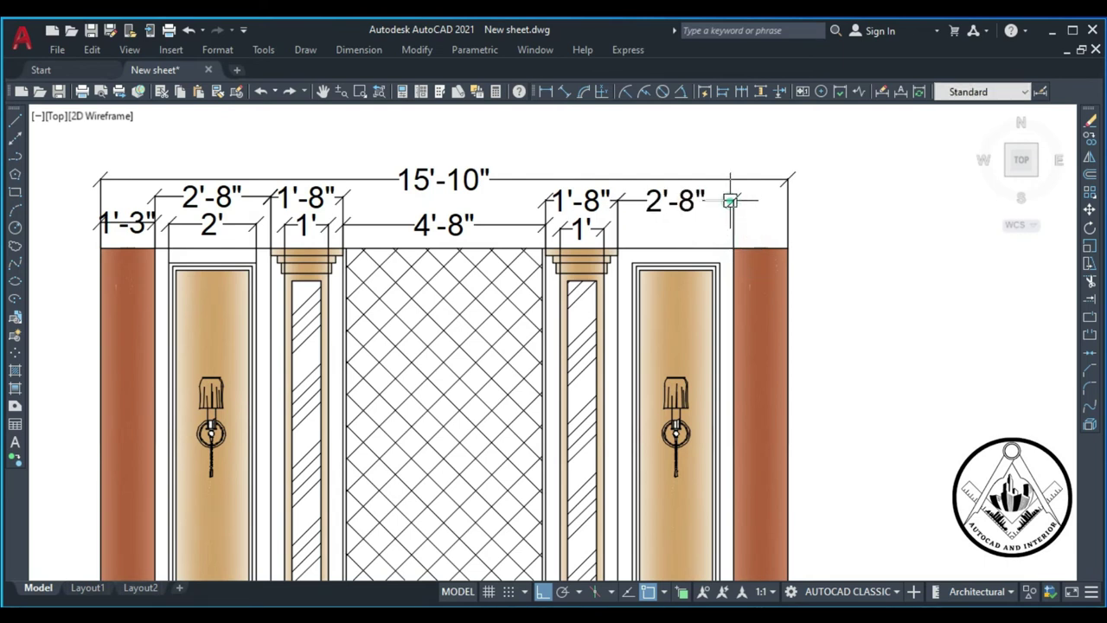
key(Return)
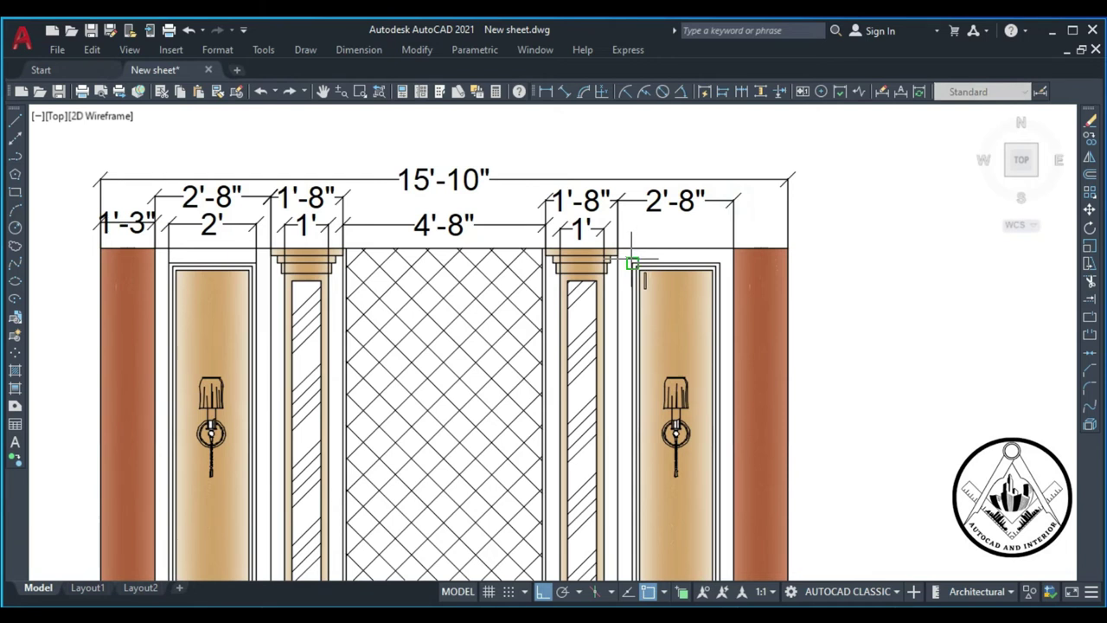
click(633, 264)
click(734, 263)
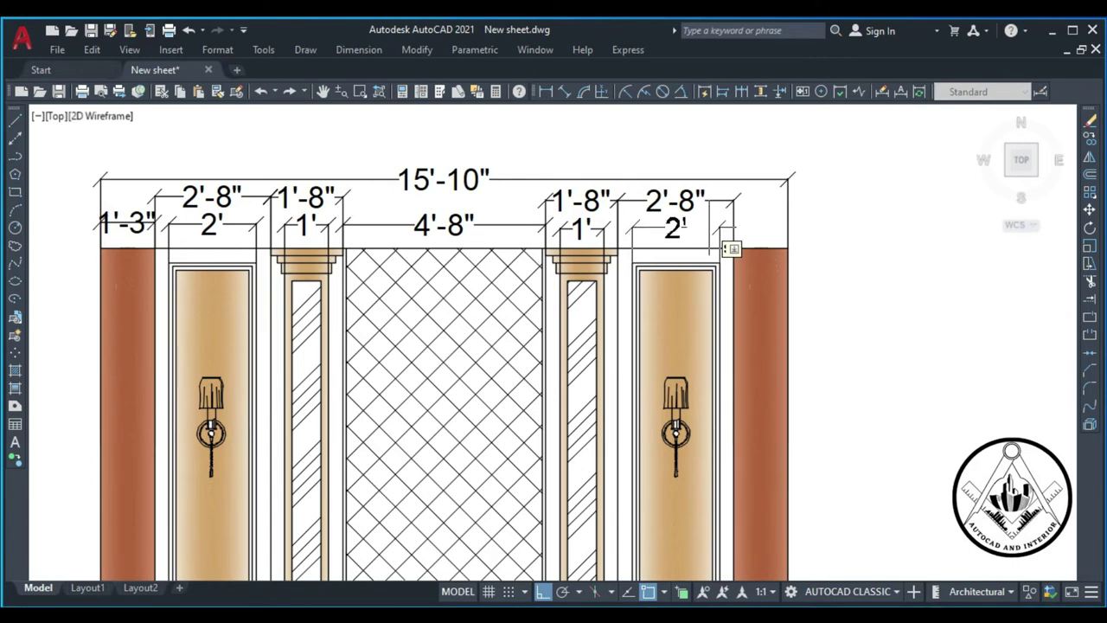
click(711, 228)
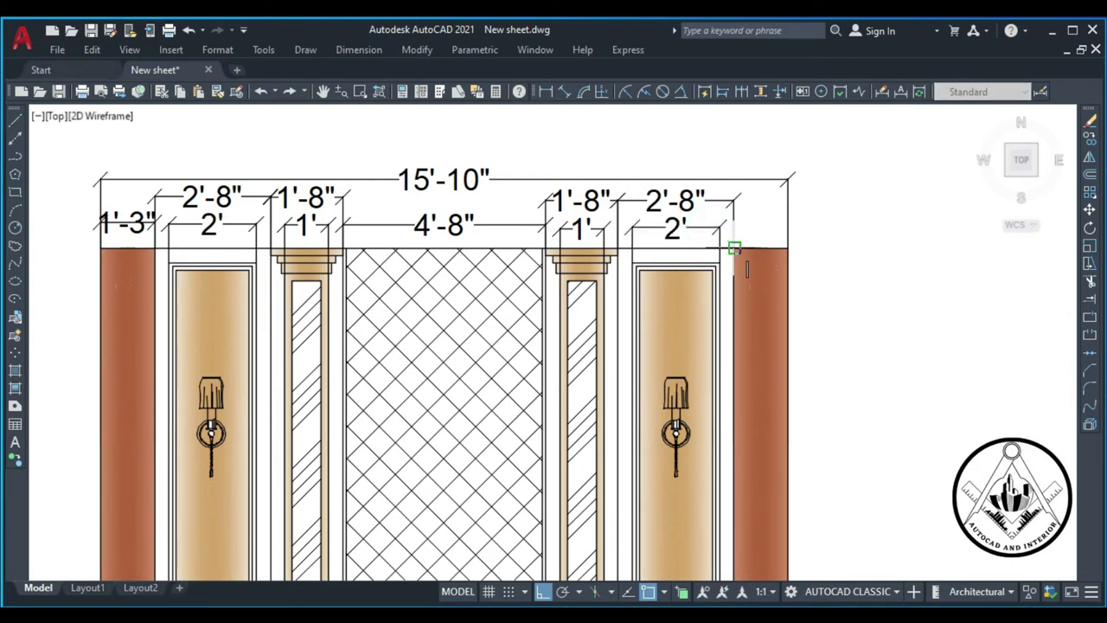
Step: Add the 1'-3" dimension centred over the brown end panel
click(734, 248)
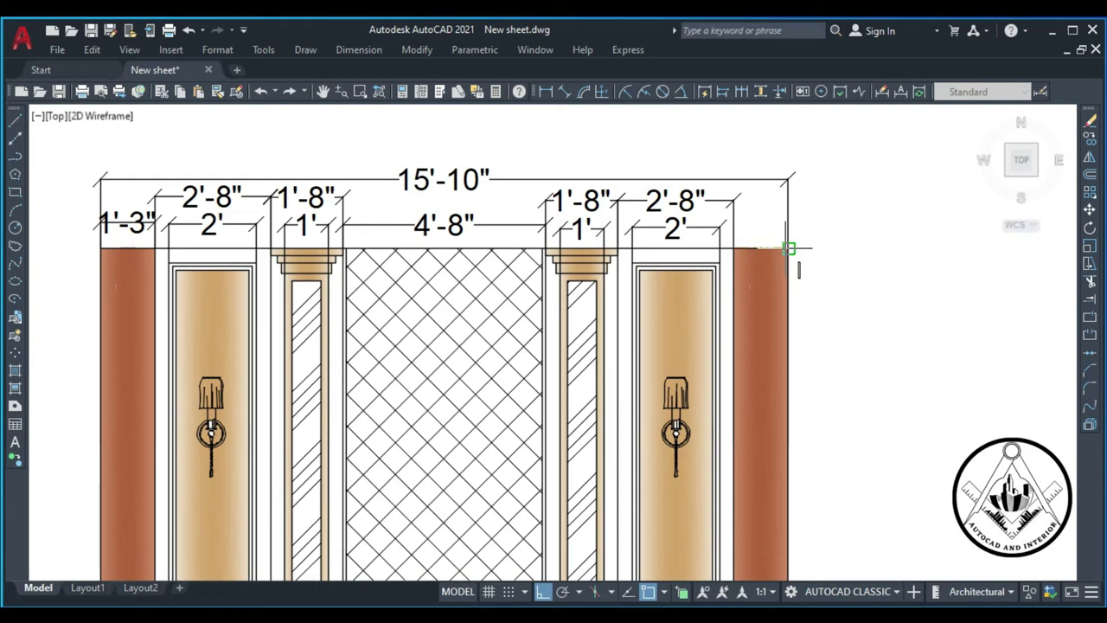
click(789, 248)
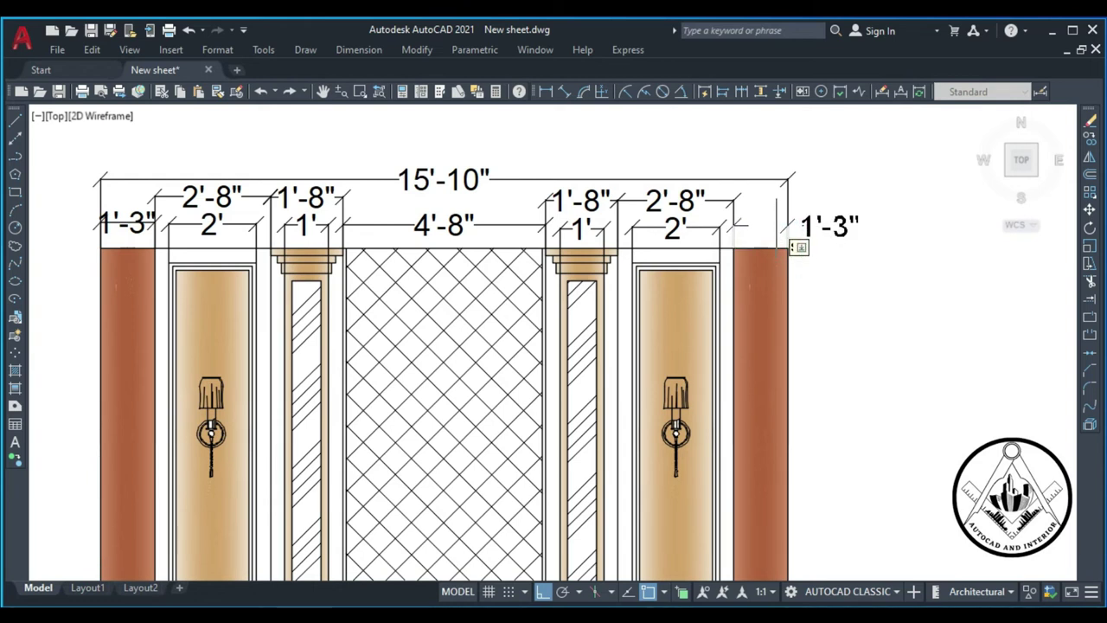
click(773, 221)
click(839, 227)
click(831, 227)
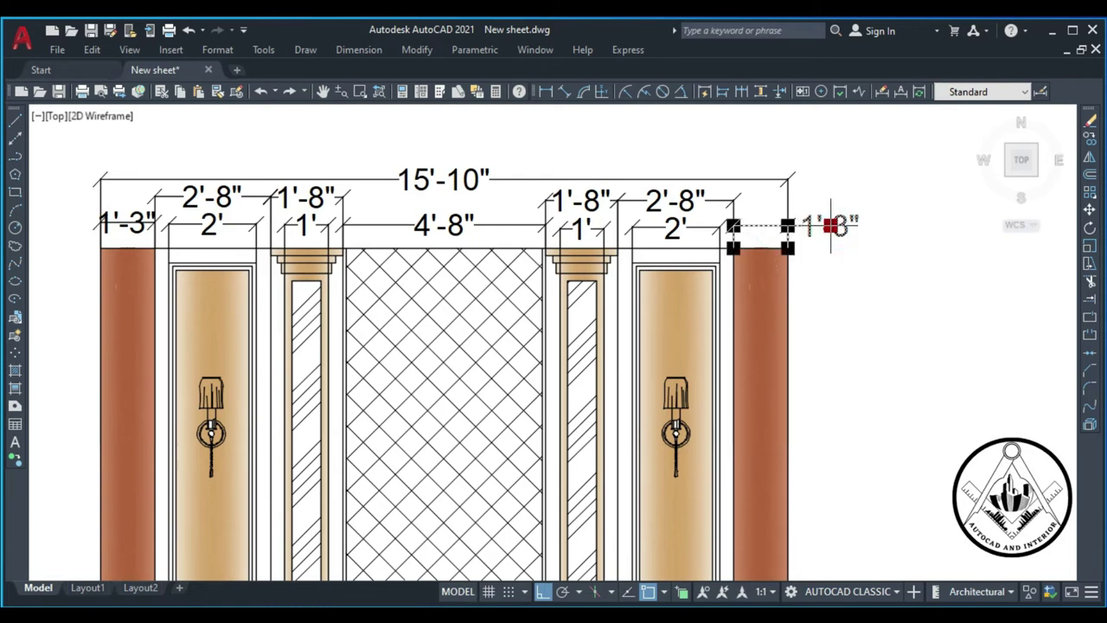
click(762, 227)
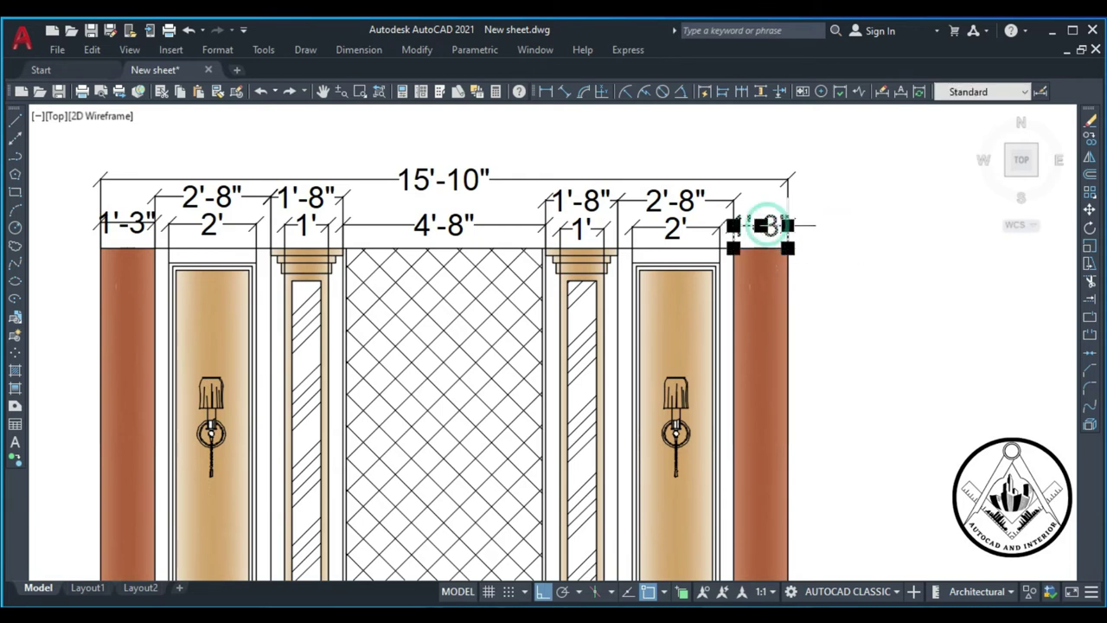
key(Escape)
Step: Dimension the right panel's 9' height, placed to the right of the wall
scroll(684, 225, down, 4)
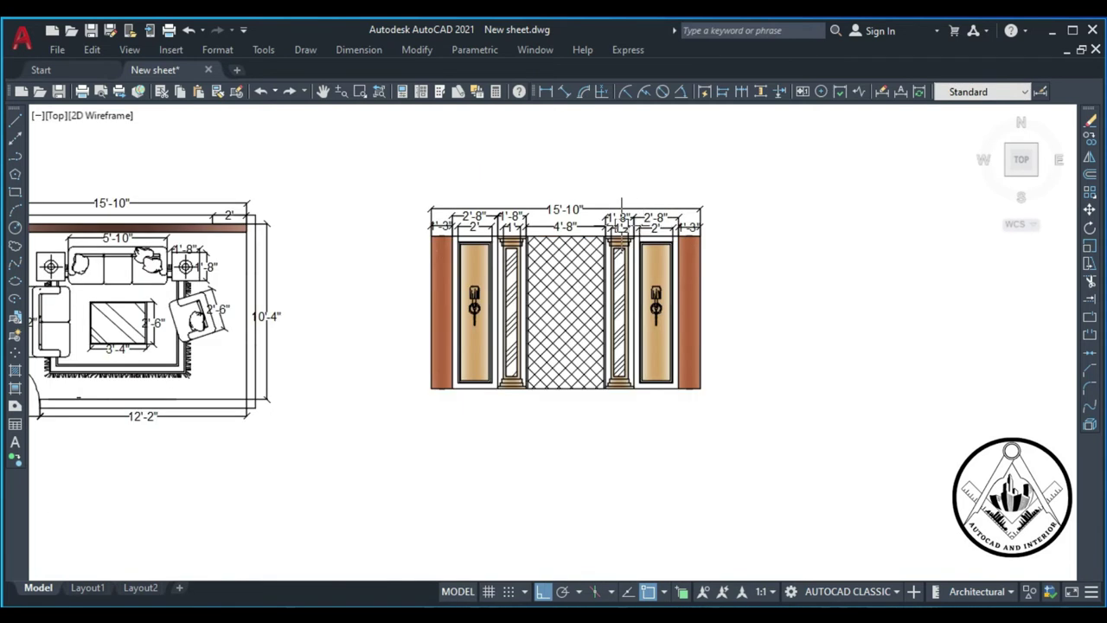
scroll(590, 224, up, 2)
key(space)
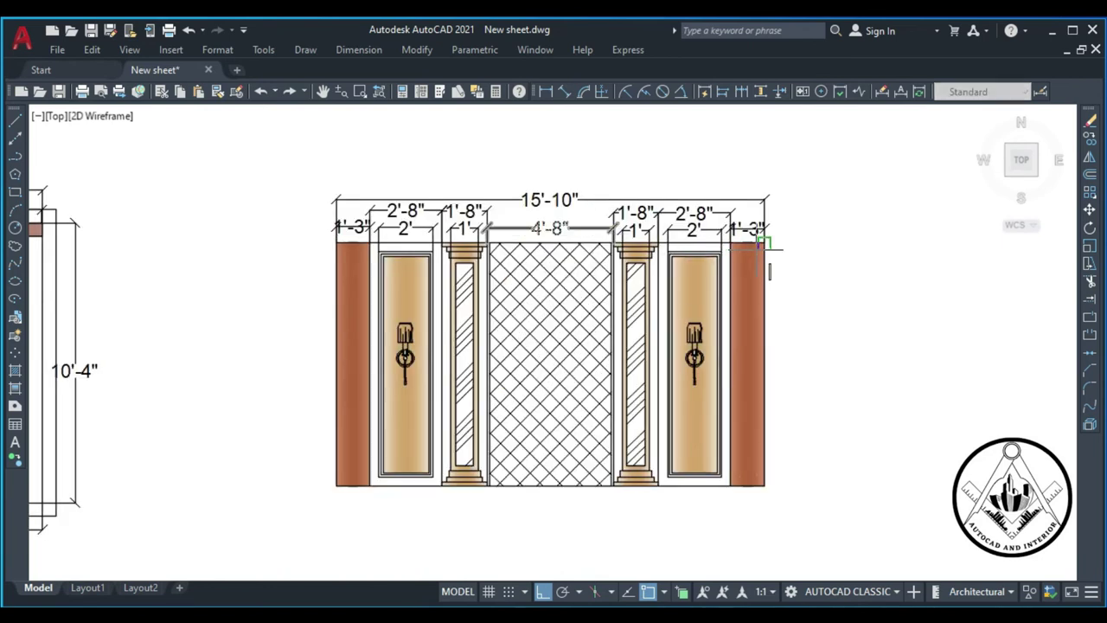
click(765, 242)
click(765, 487)
click(786, 435)
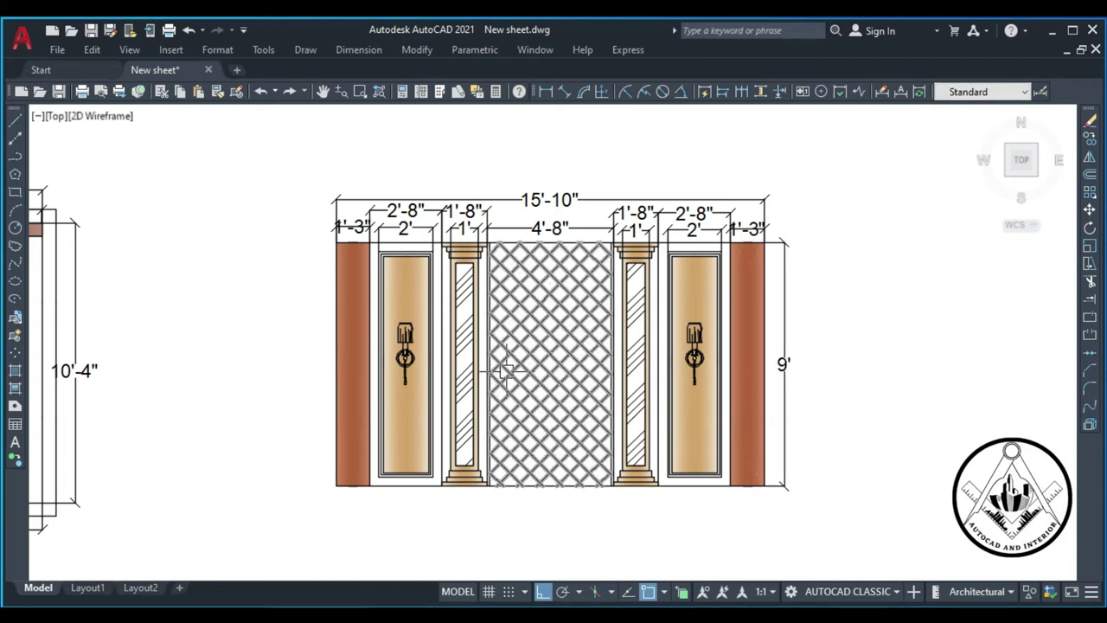
scroll(581, 332, down, 1)
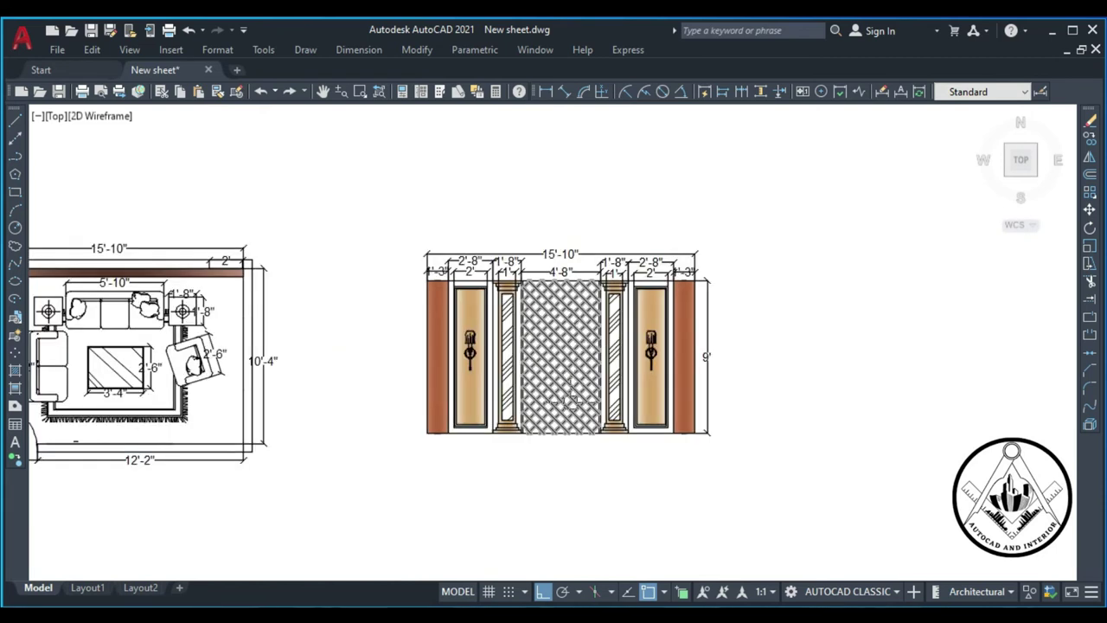
scroll(569, 400, up, 2)
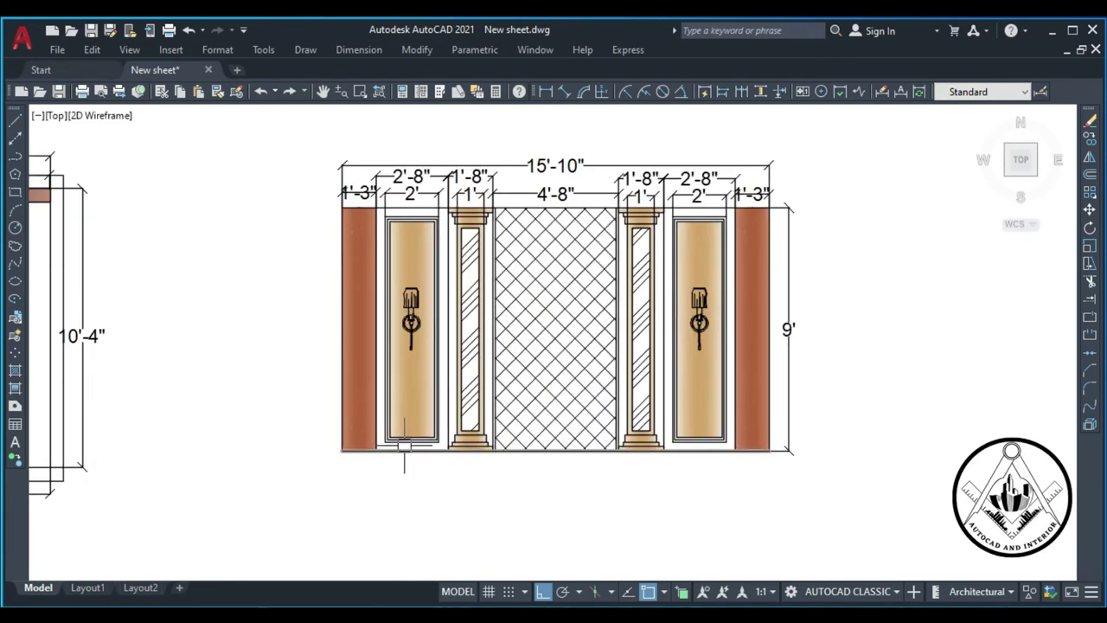
Step: Dimension the left pilaster's bottom step with a 1'-4" width below the base
scroll(448, 448, up, 2)
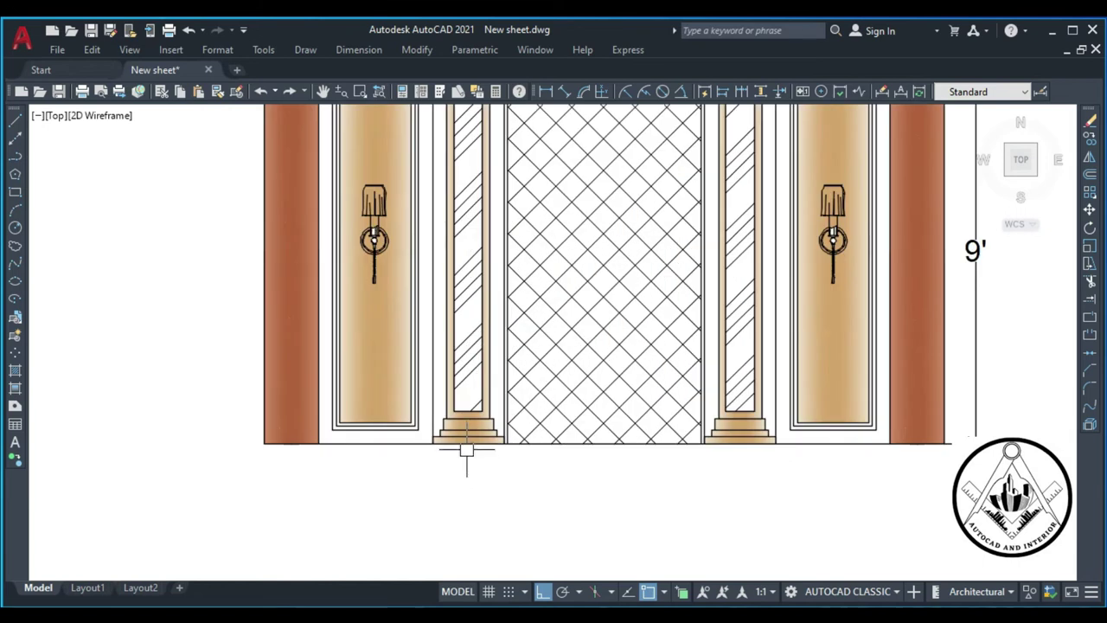
scroll(466, 447, up, 2)
scroll(465, 447, down, 5)
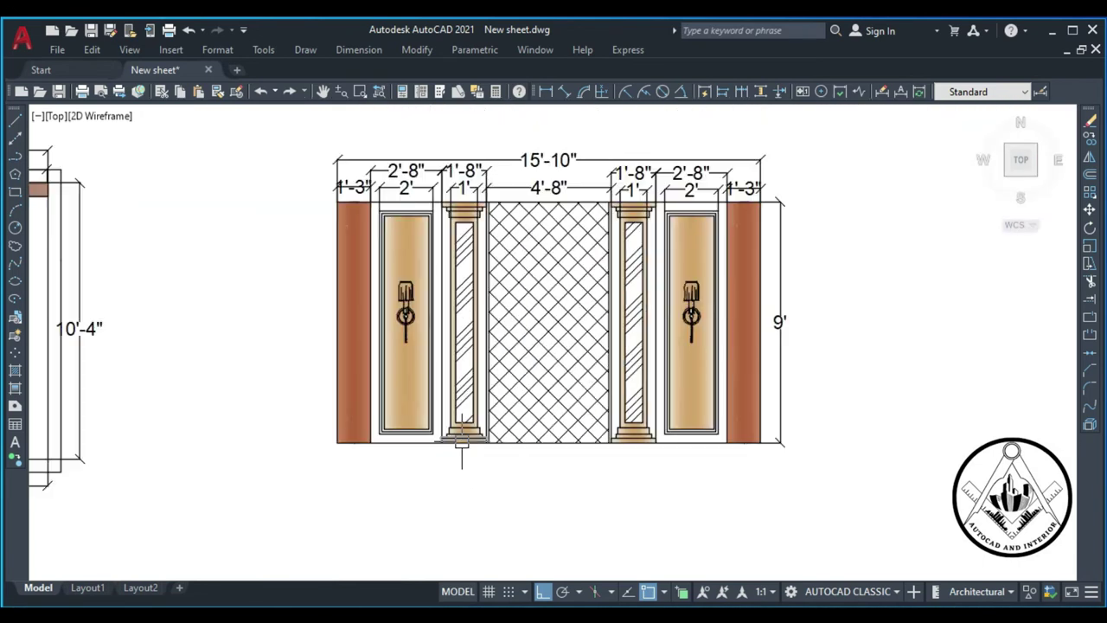
scroll(464, 450, up, 3)
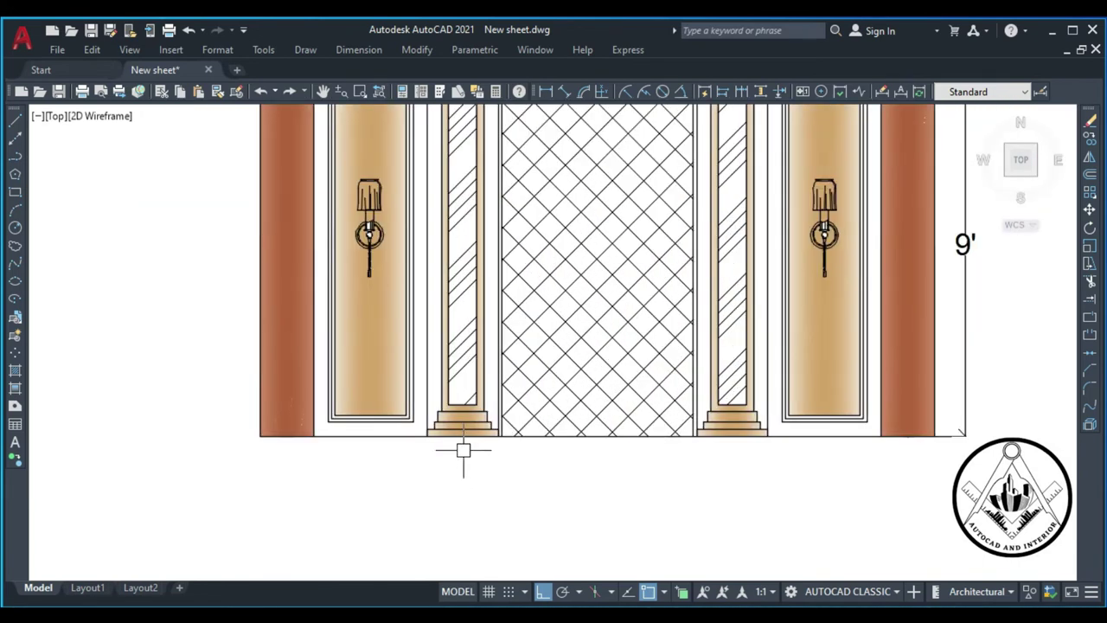
key(space)
scroll(448, 451, up, 1)
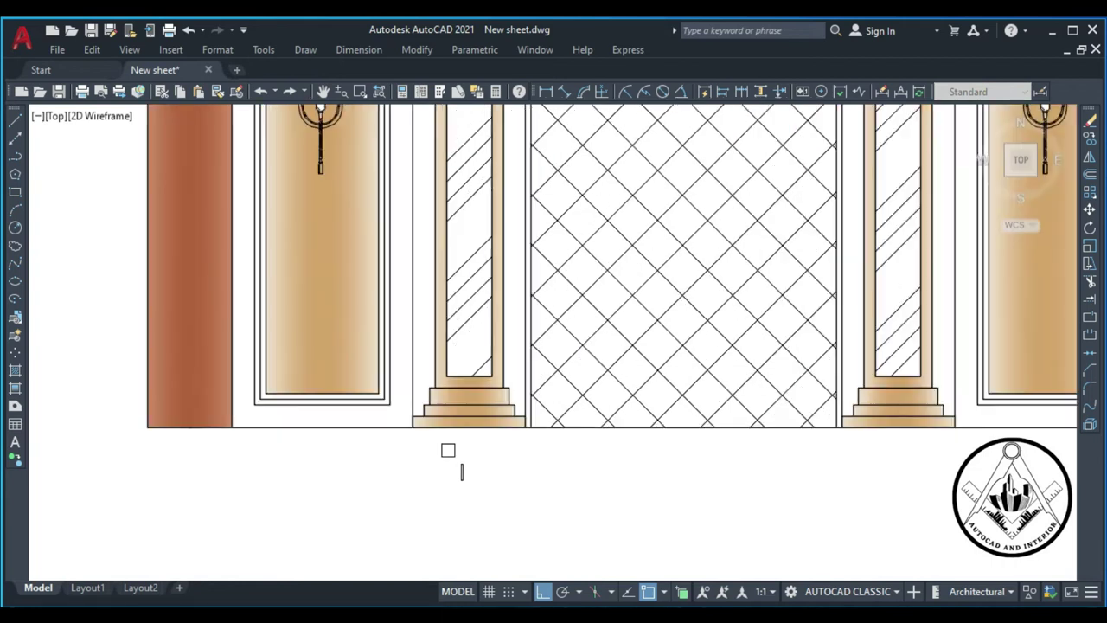
scroll(448, 450, up, 1)
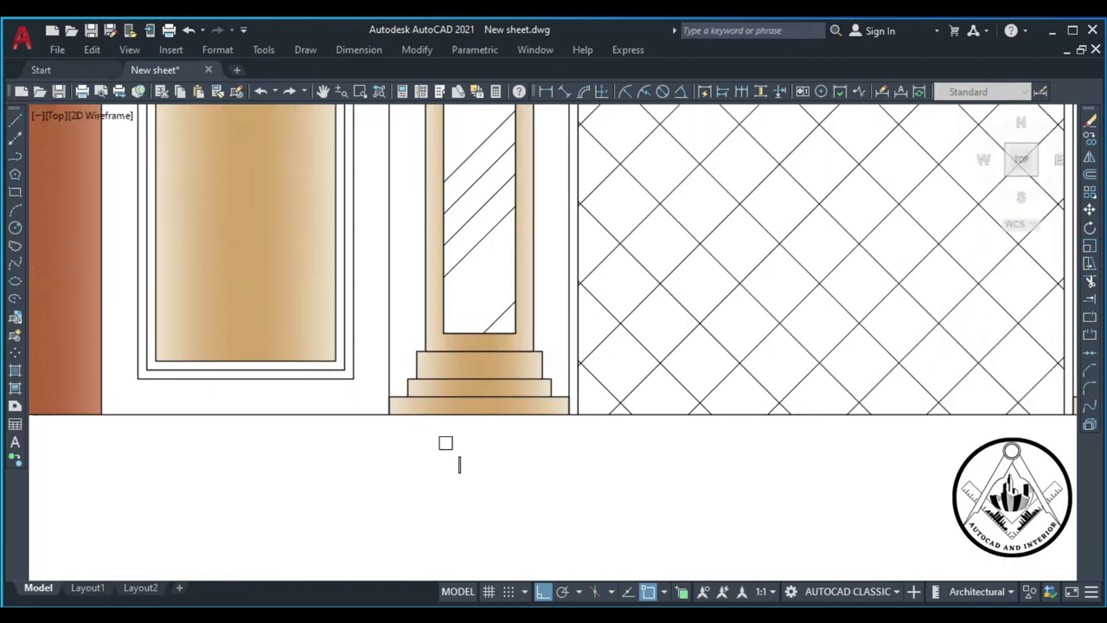
click(545, 92)
click(388, 397)
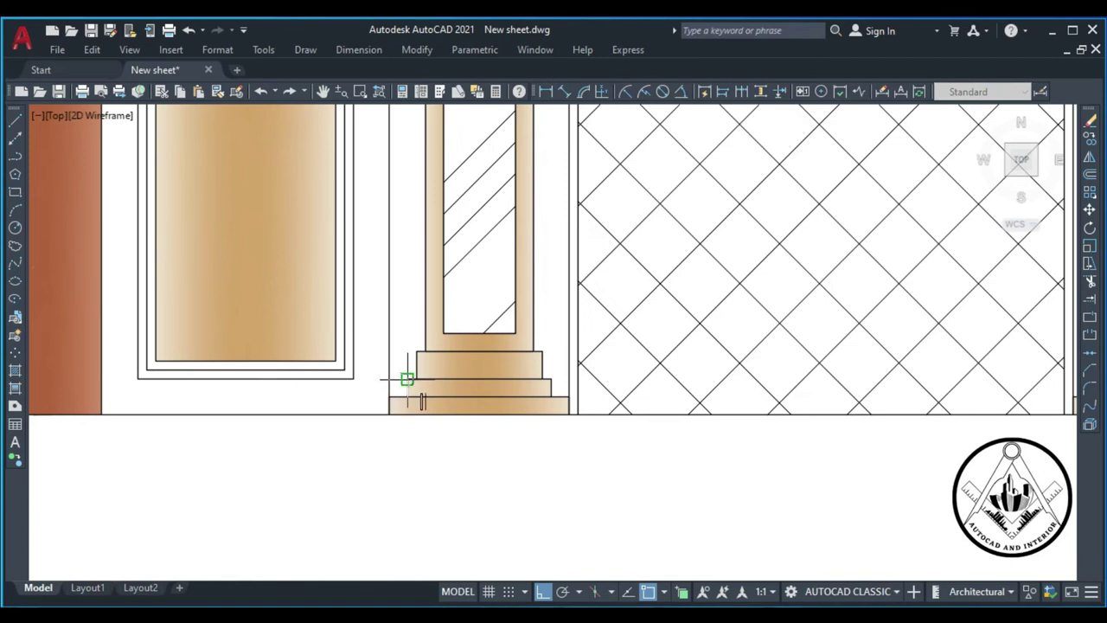
click(407, 379)
click(551, 378)
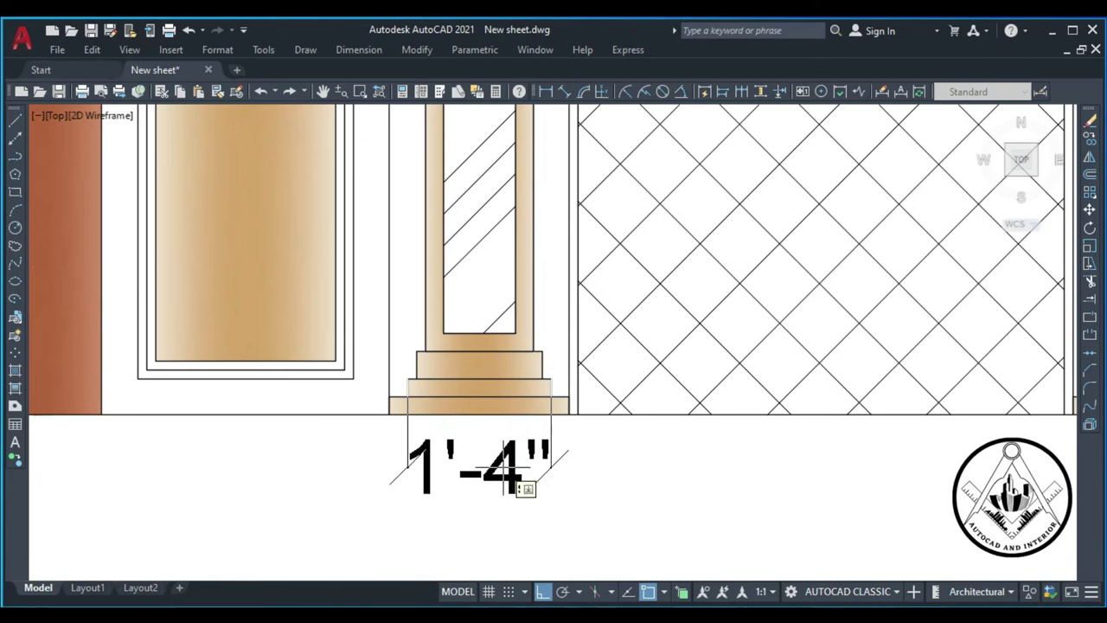
click(502, 494)
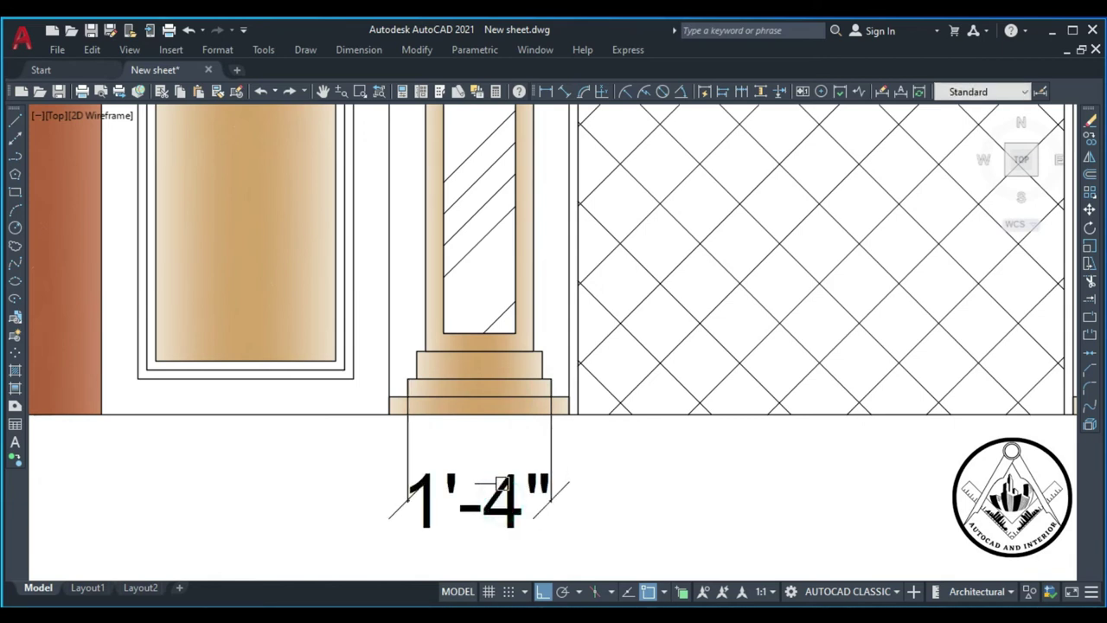
Step: Dimension the upper step's 1'-2" width below the base
key(space)
click(417, 352)
click(542, 352)
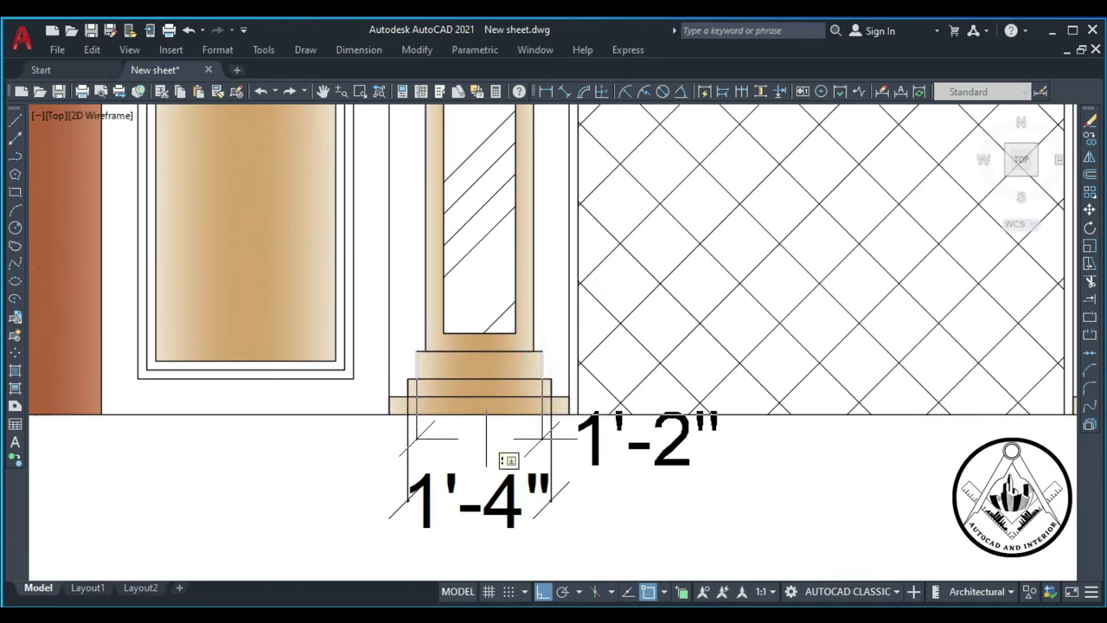
click(489, 456)
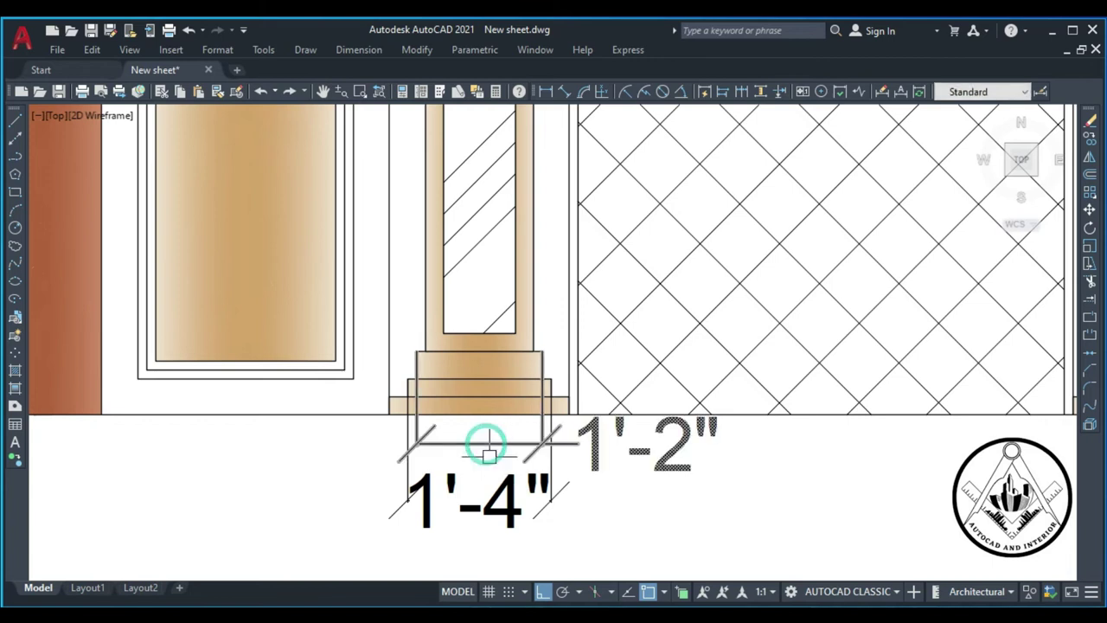
scroll(489, 456, down, 3)
scroll(489, 456, up, 3)
Step: Move the 1'-4" text lower and set the 1'-2" text above it
click(491, 468)
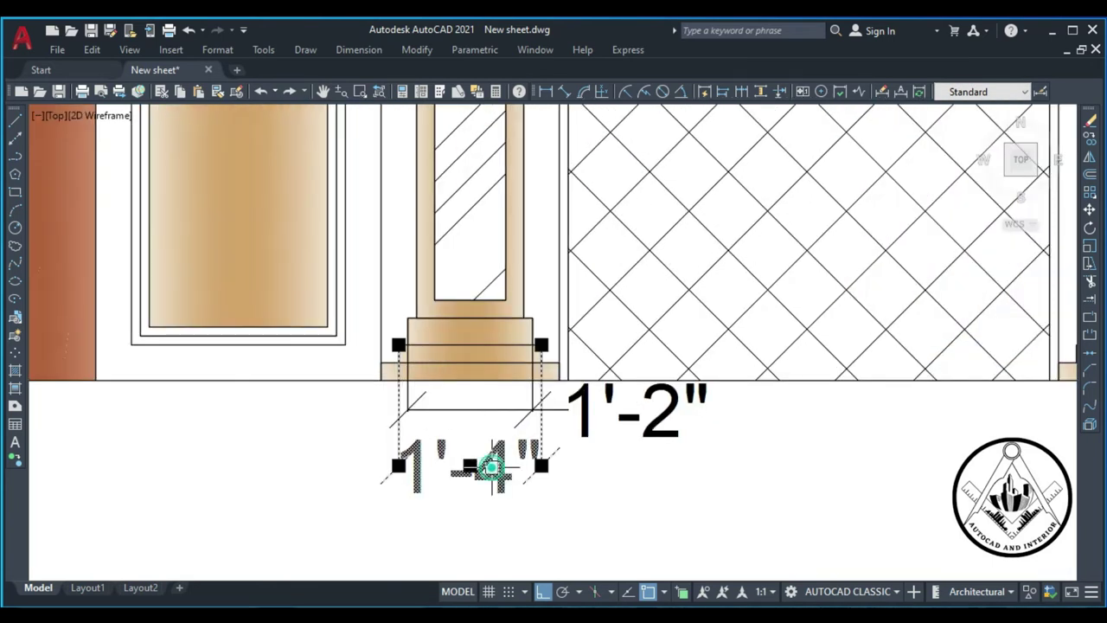
click(468, 465)
click(473, 490)
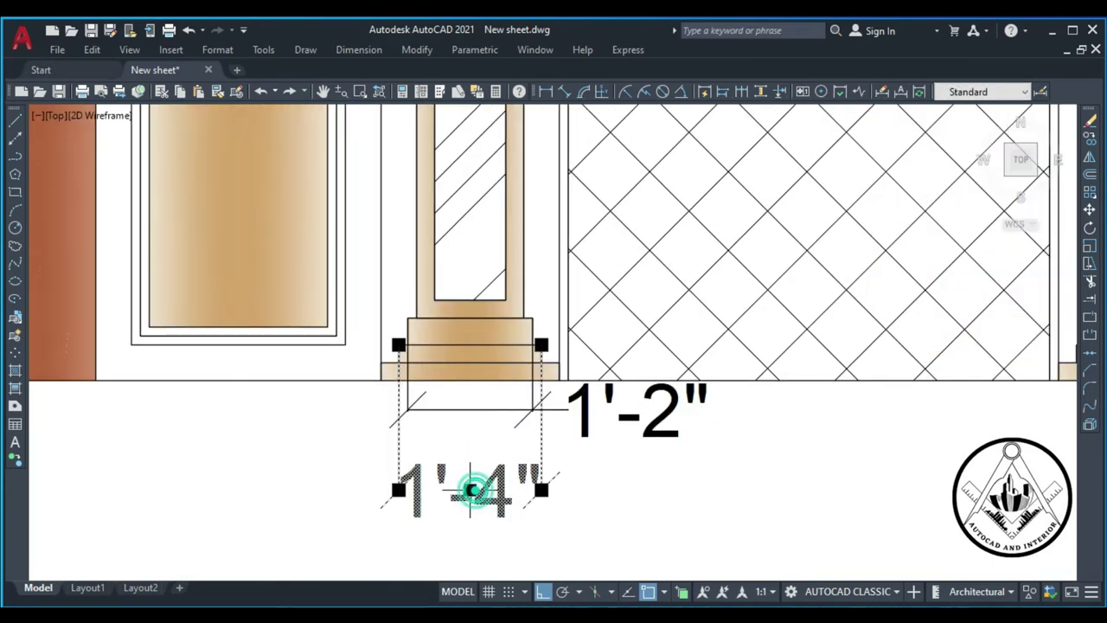
click(627, 413)
click(637, 409)
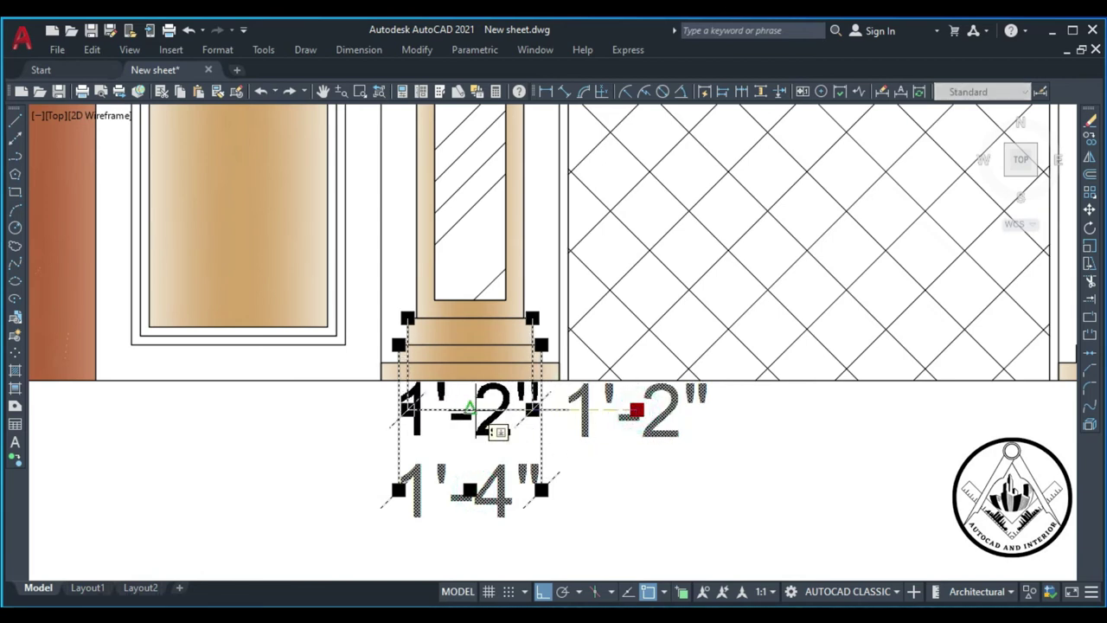
click(484, 413)
scroll(468, 411, down, 3)
key(Escape)
Step: Dimension the right pilaster's bottom step with a 1'-4" width below the base
scroll(391, 389, down, 2)
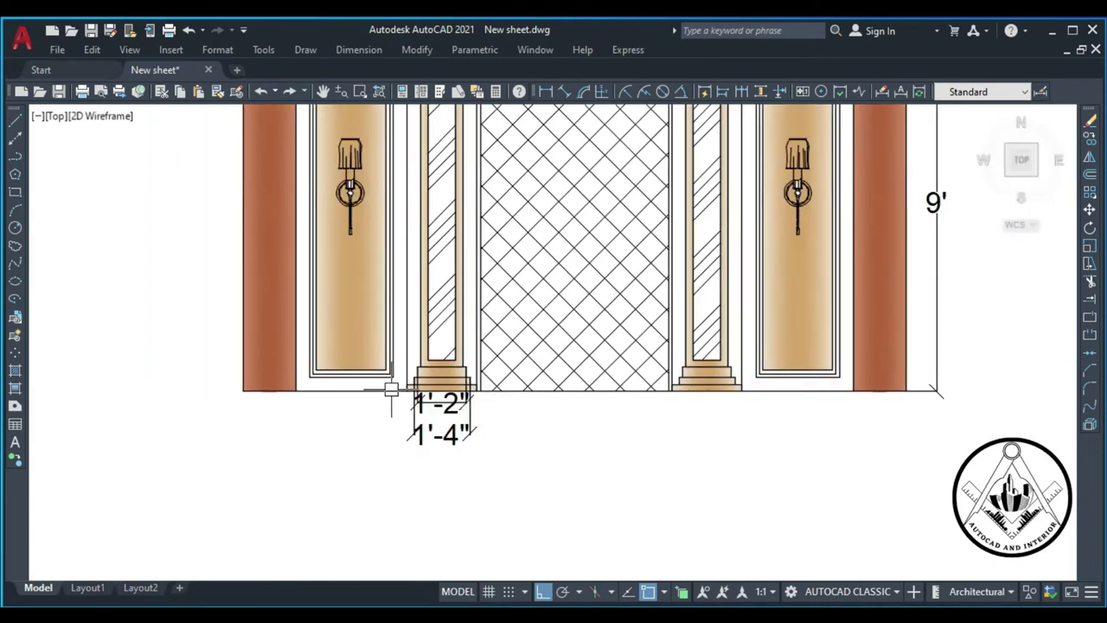
scroll(735, 422, up, 2)
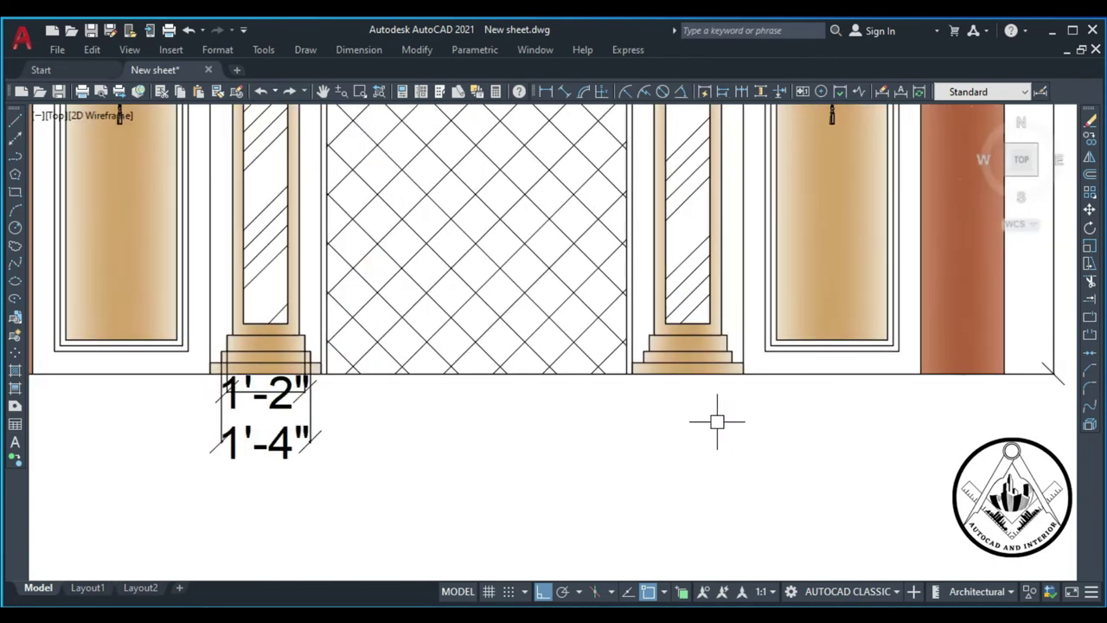
key(Return)
scroll(667, 374, up, 2)
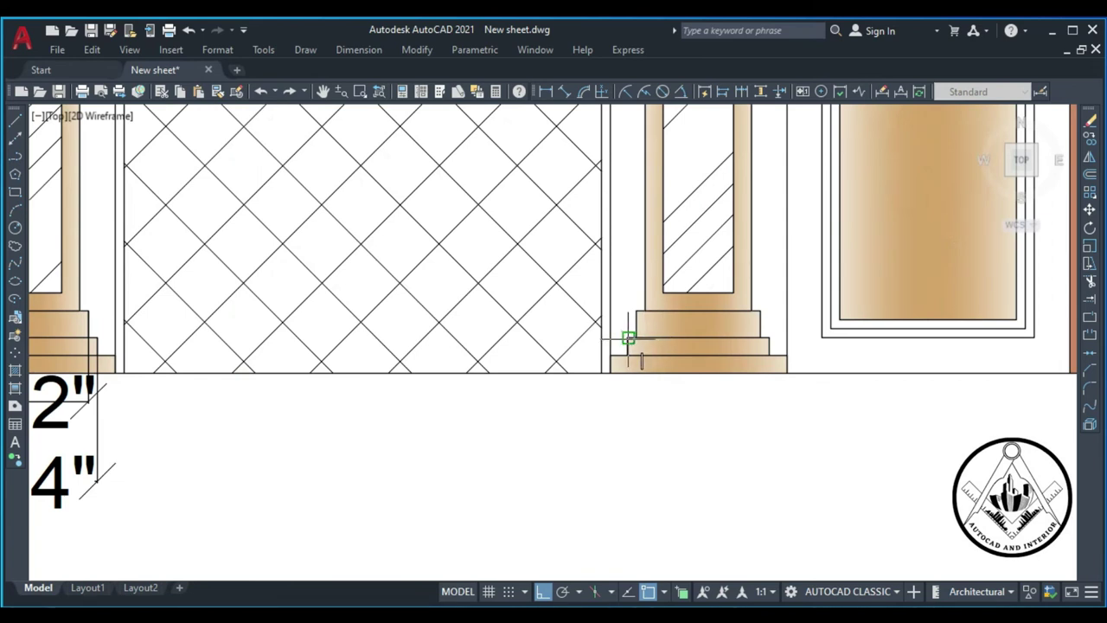
click(628, 337)
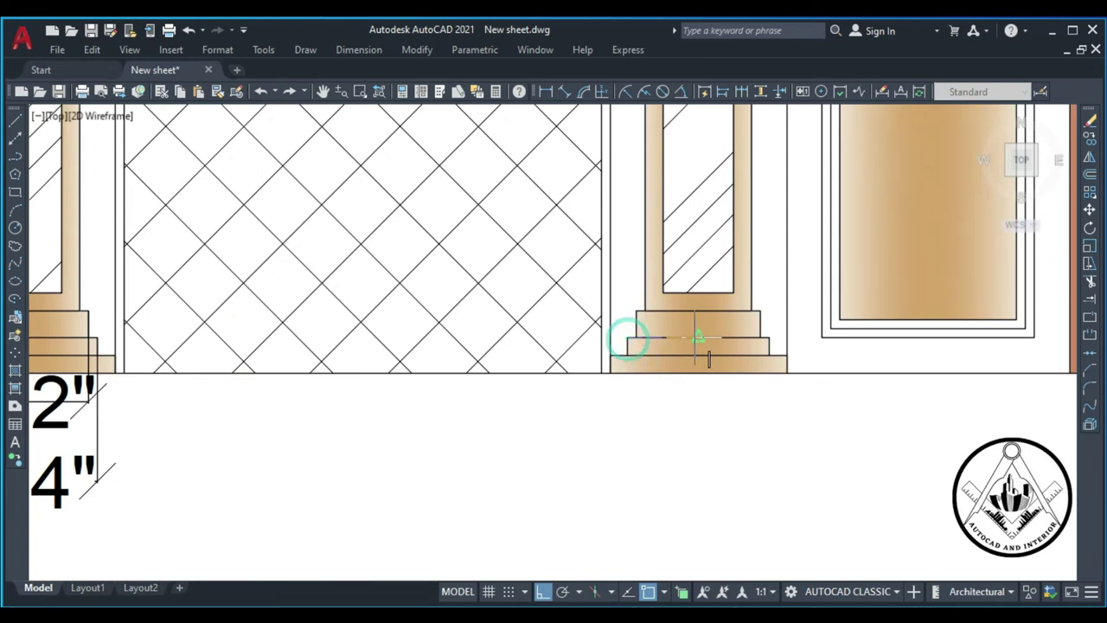
click(769, 337)
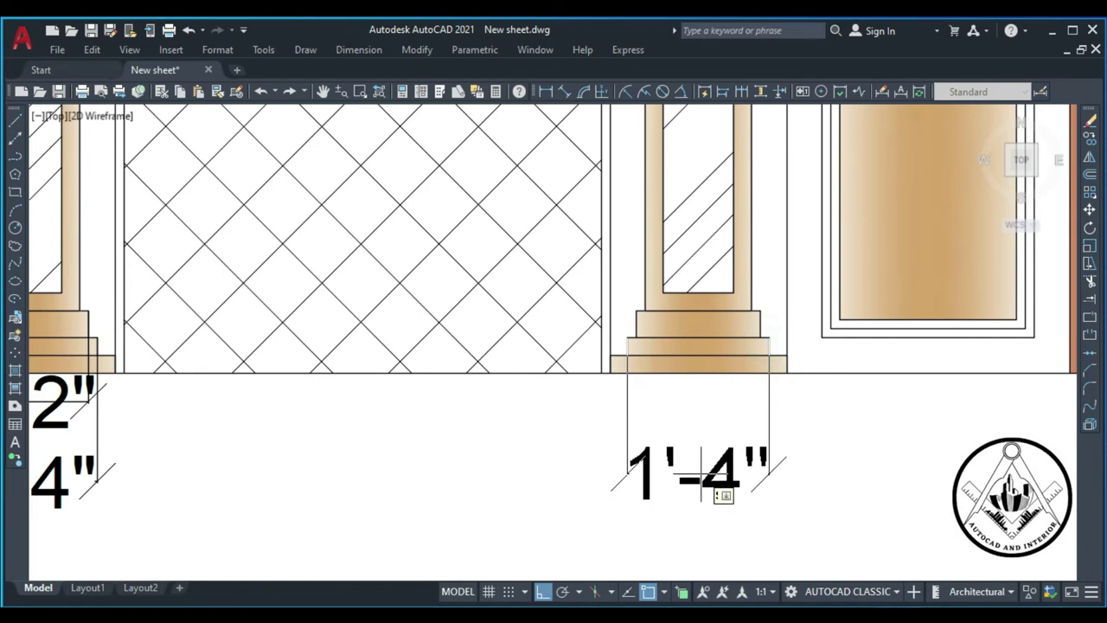
click(700, 476)
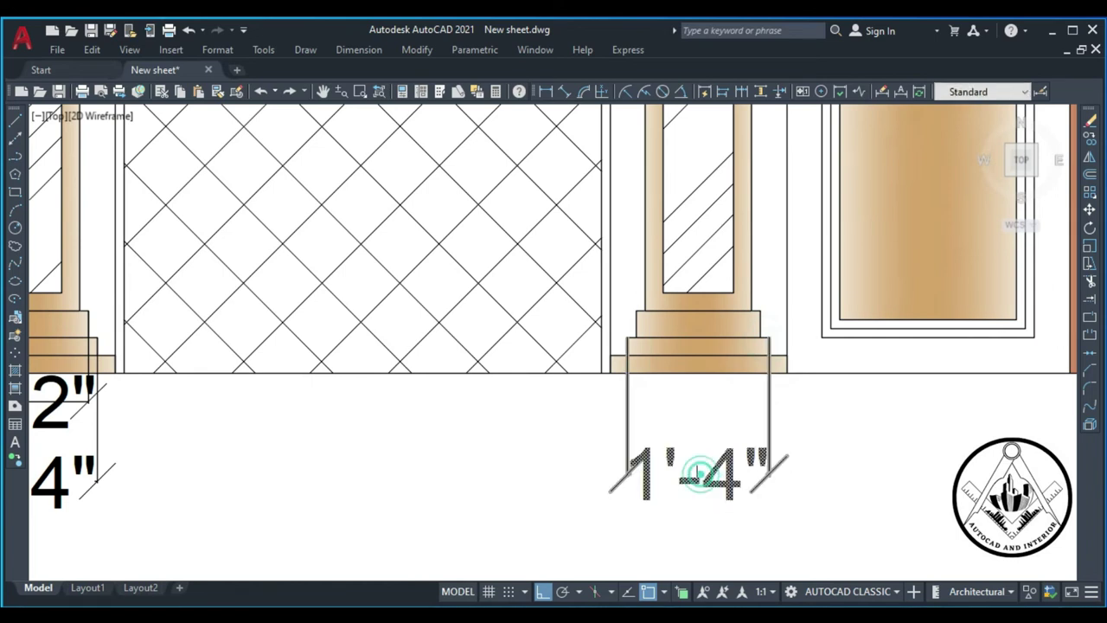
Step: Dimension the right upper step's 1'-2" width and set its text just below the base
click(636, 311)
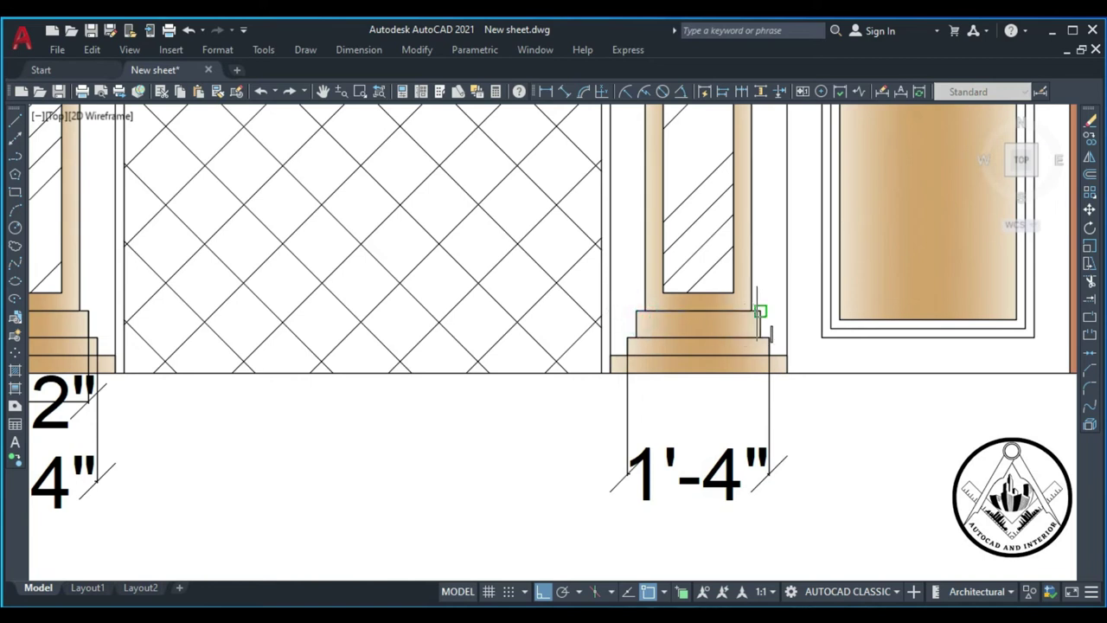
click(761, 313)
click(714, 405)
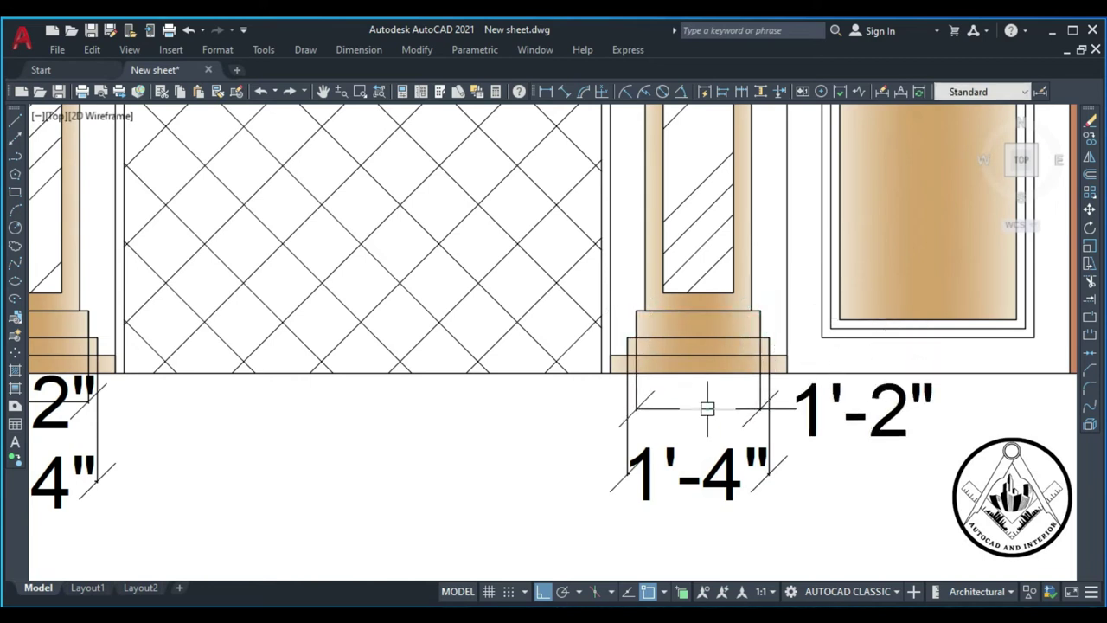
click(880, 424)
click(865, 409)
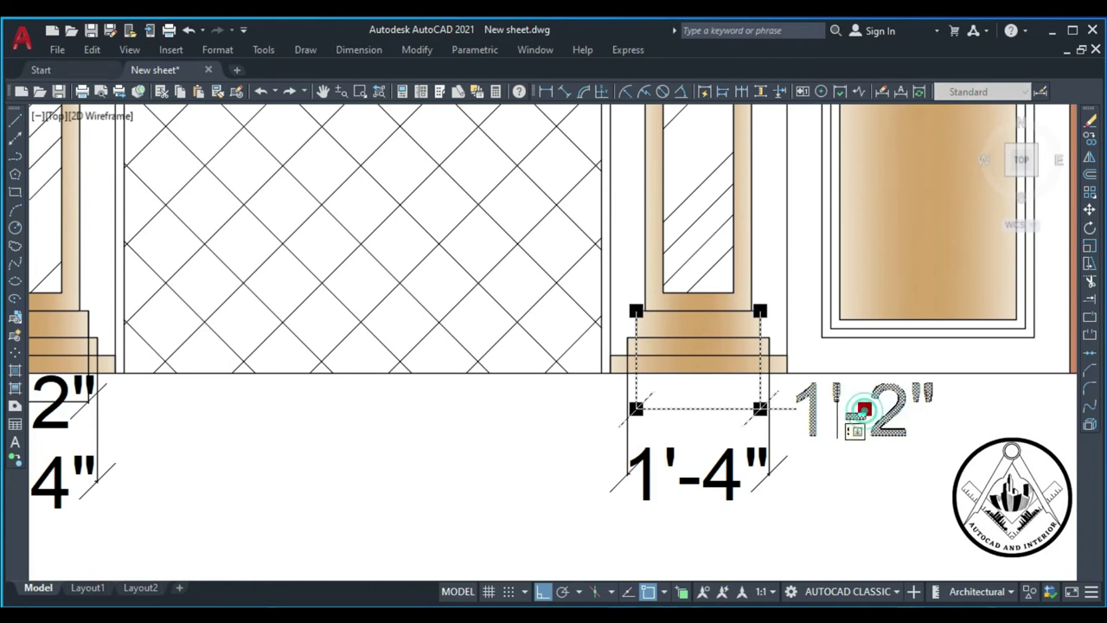
click(699, 404)
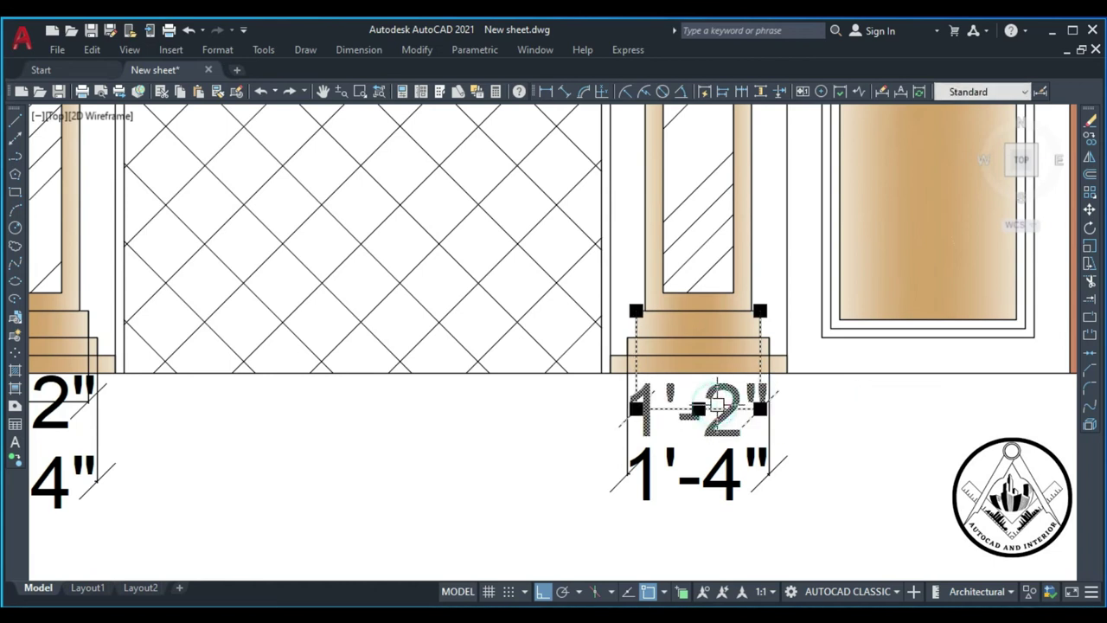
Step: Zoom out and pan to the full elevation, then begin single-line text with DT
scroll(699, 398, down, 3)
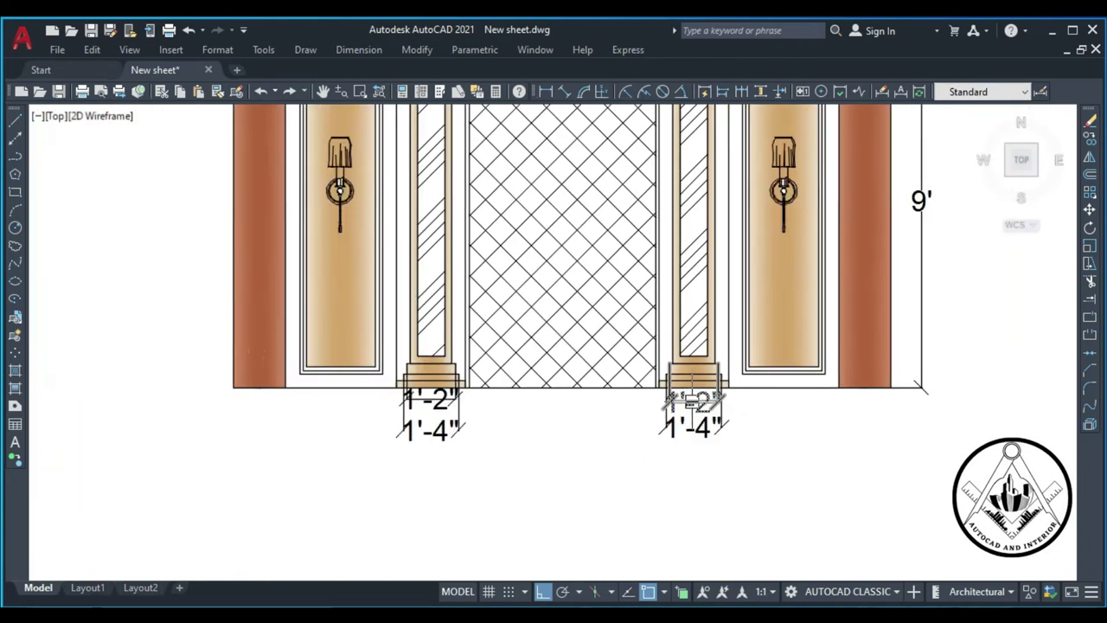
scroll(696, 399, down, 2)
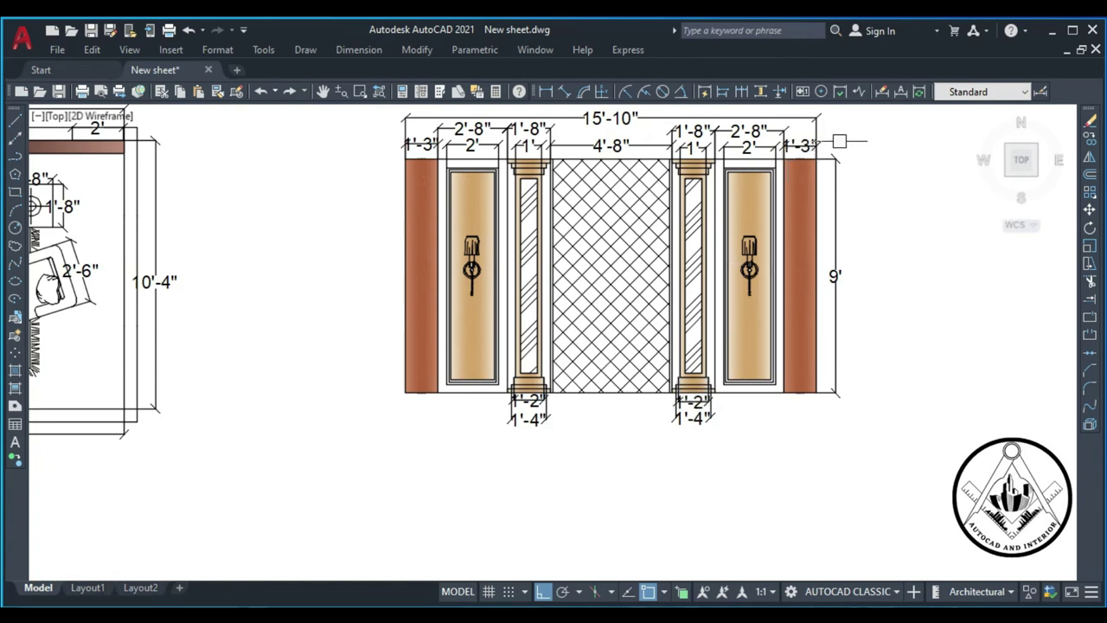
middle_drag(822, 147, 687, 200)
text(Dt)
key(Return)
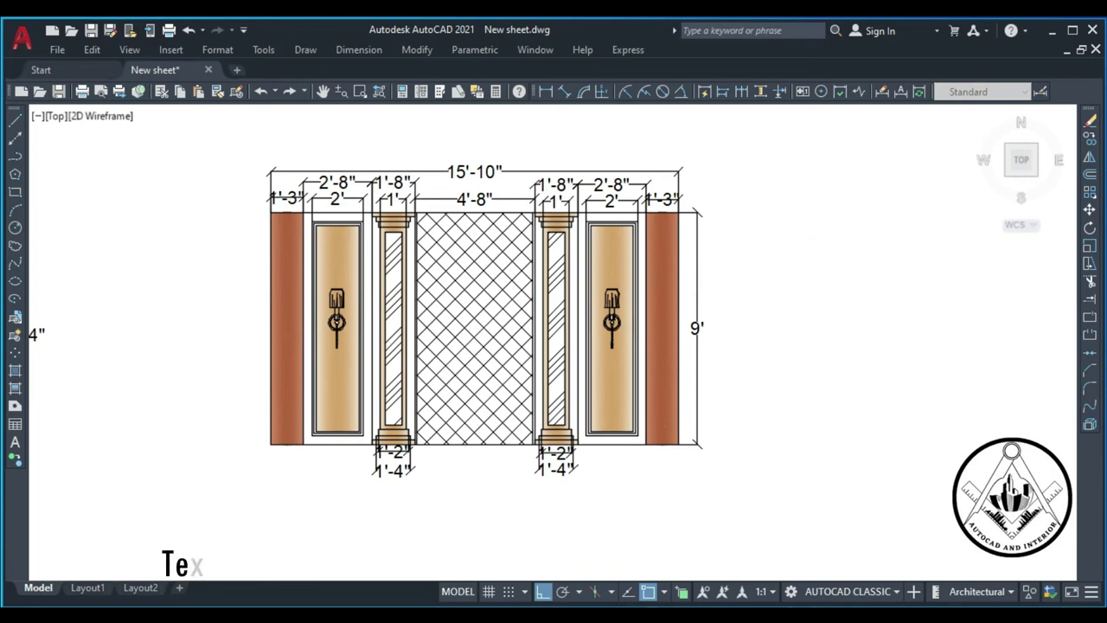
Step: Add the single-line text label 'Lasani' to the right of the wall elevation
click(815, 246)
key(Return)
key(Return)
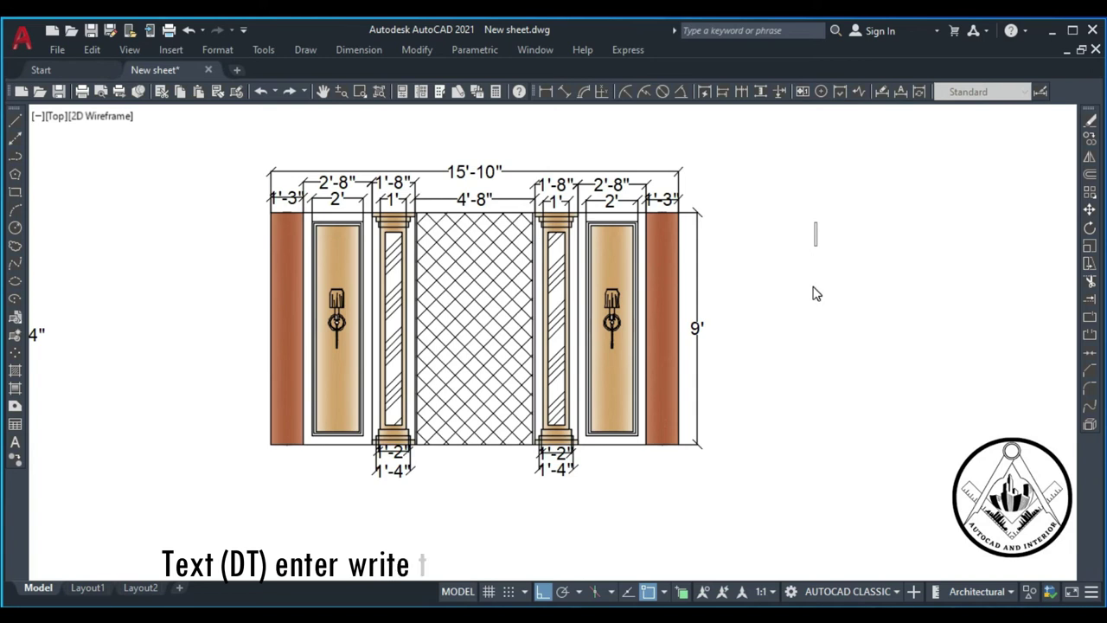
text(la)
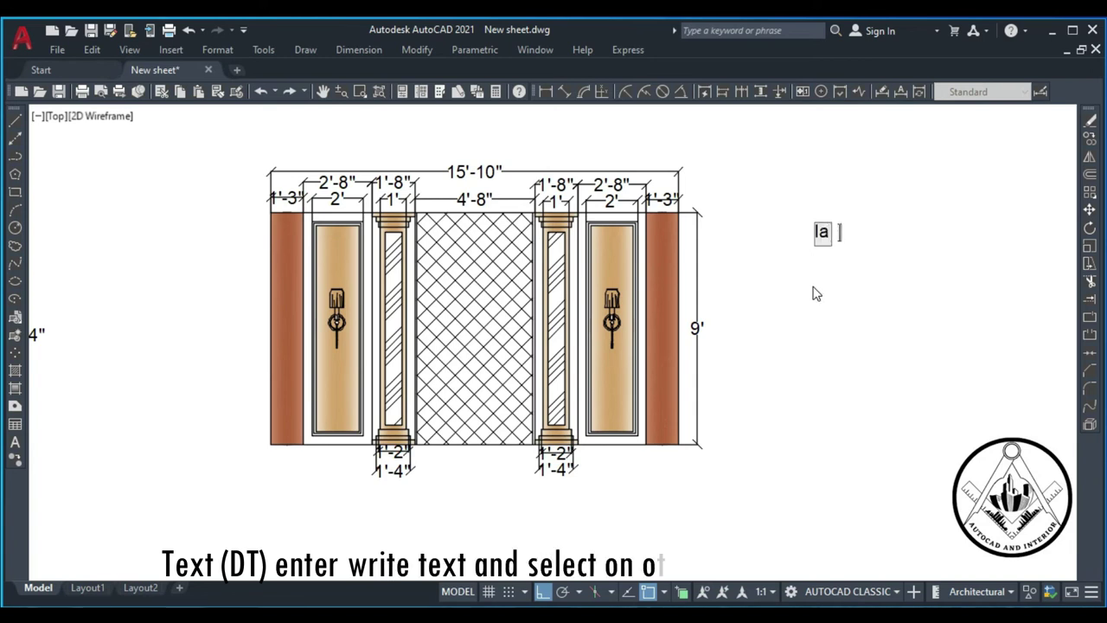
text(a)
key(BackSpace)
key(BackSpace)
key(BackSpace)
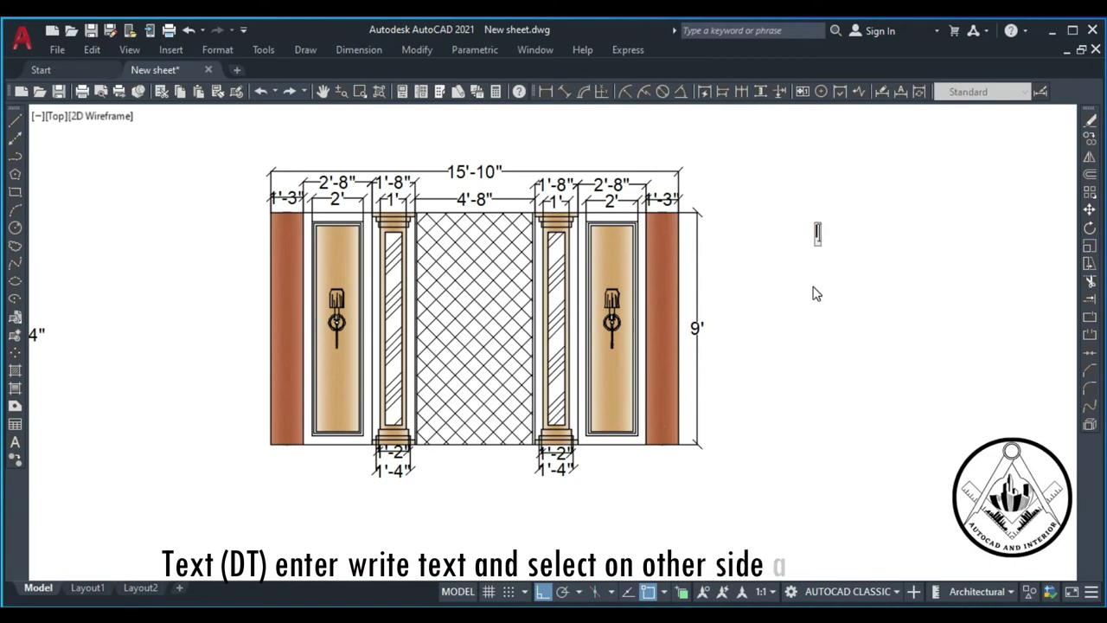
text(Lasani)
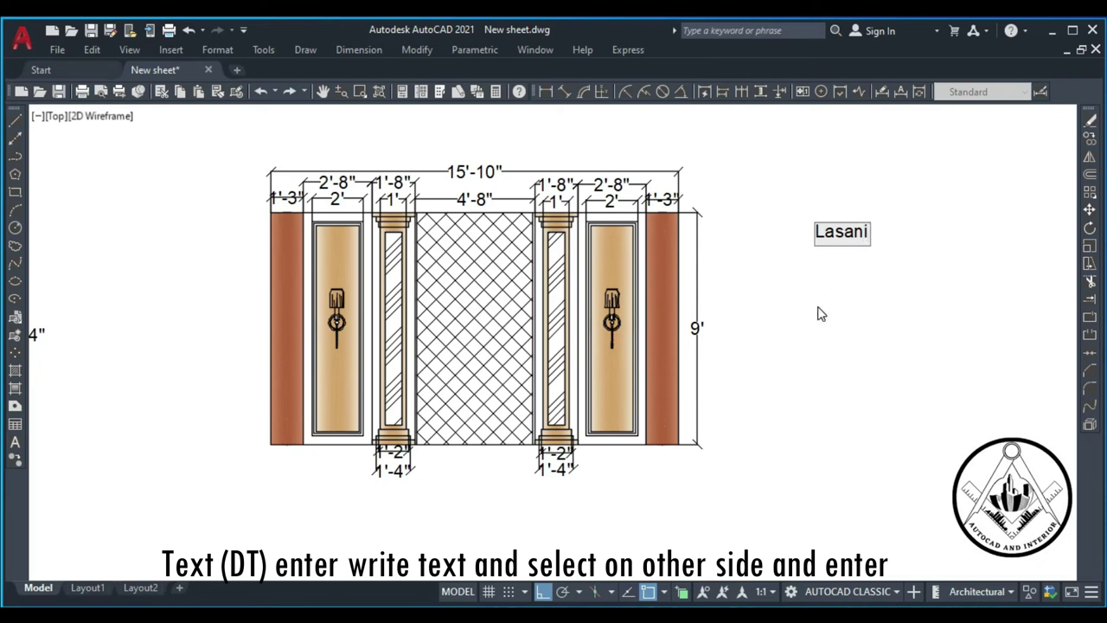
click(824, 296)
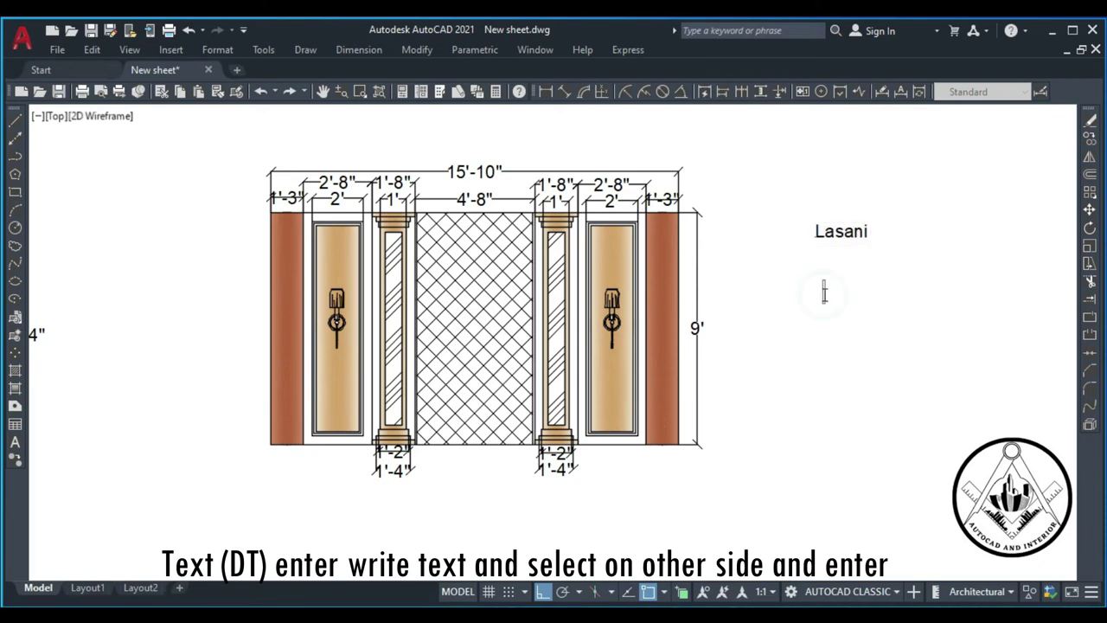
key(Return)
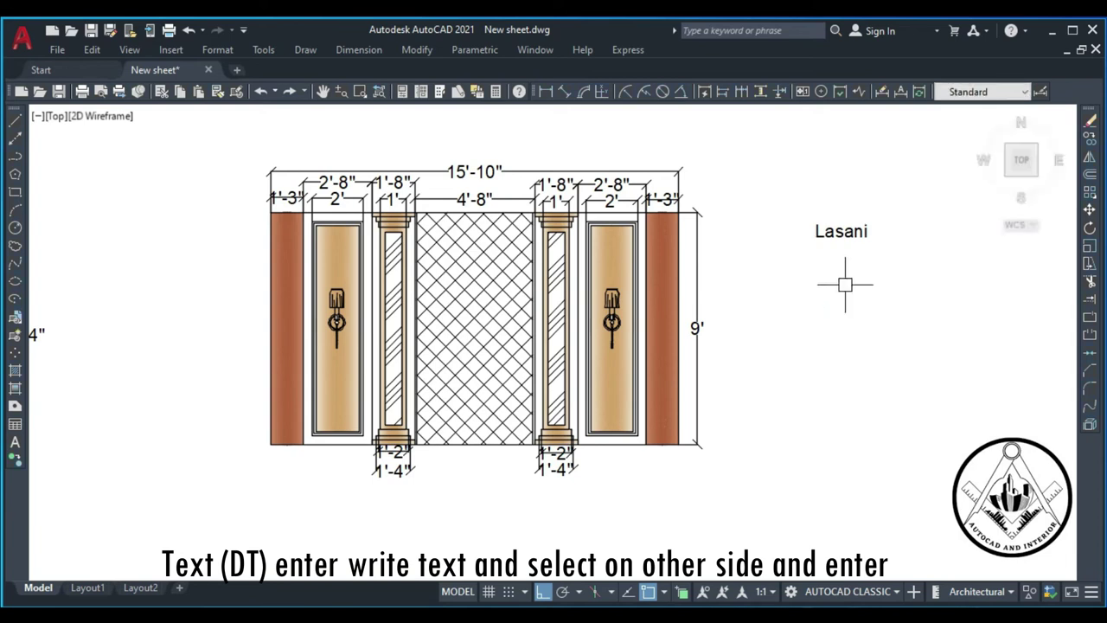
Step: Add a 'Looking mirror' text label just below Lasani using DT
text(dt)
key(Return)
click(822, 288)
key(Return)
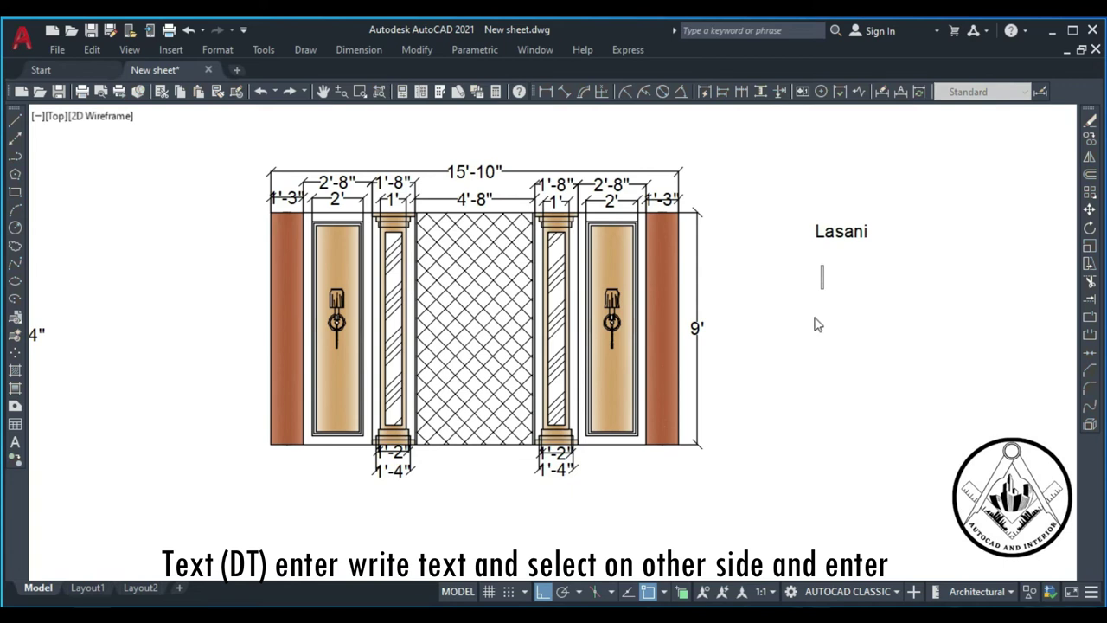
text(Looking)
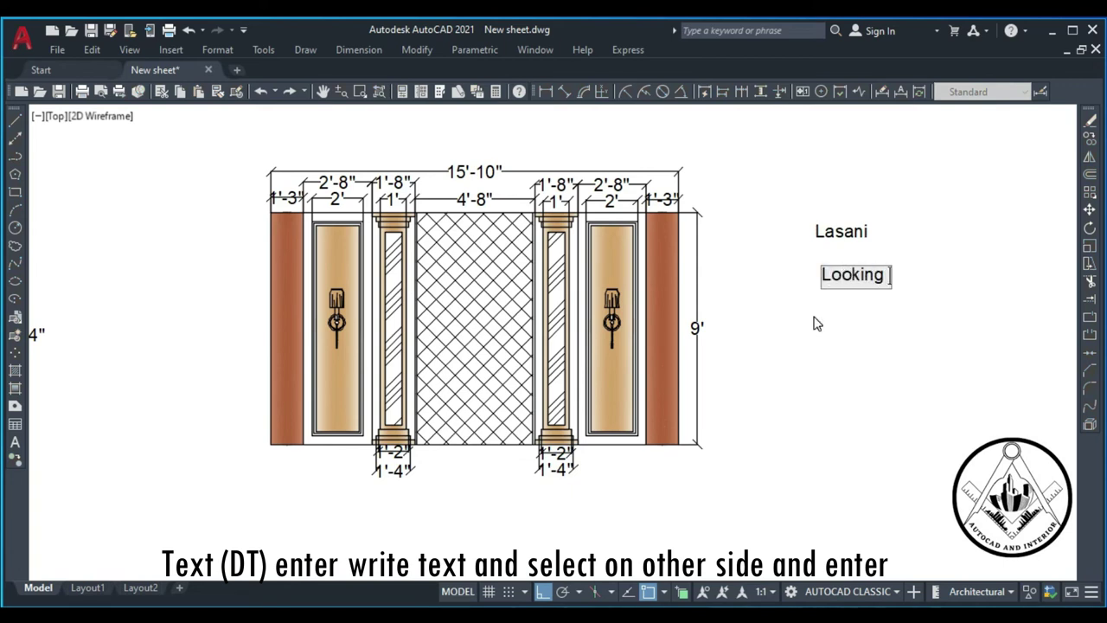
text( mirro)
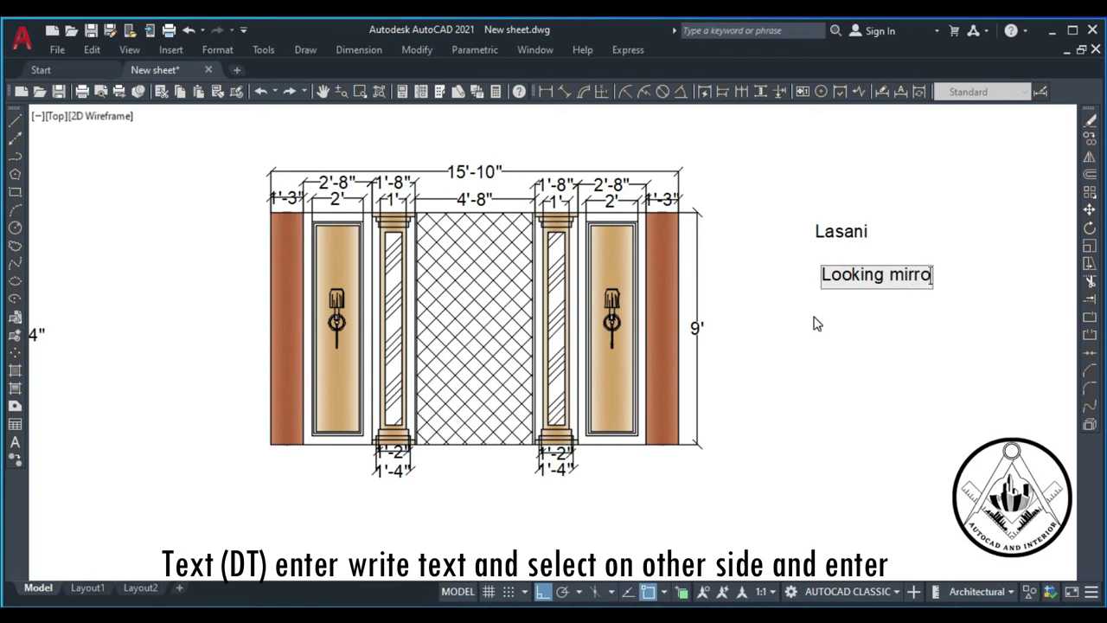
click(817, 322)
key(Return)
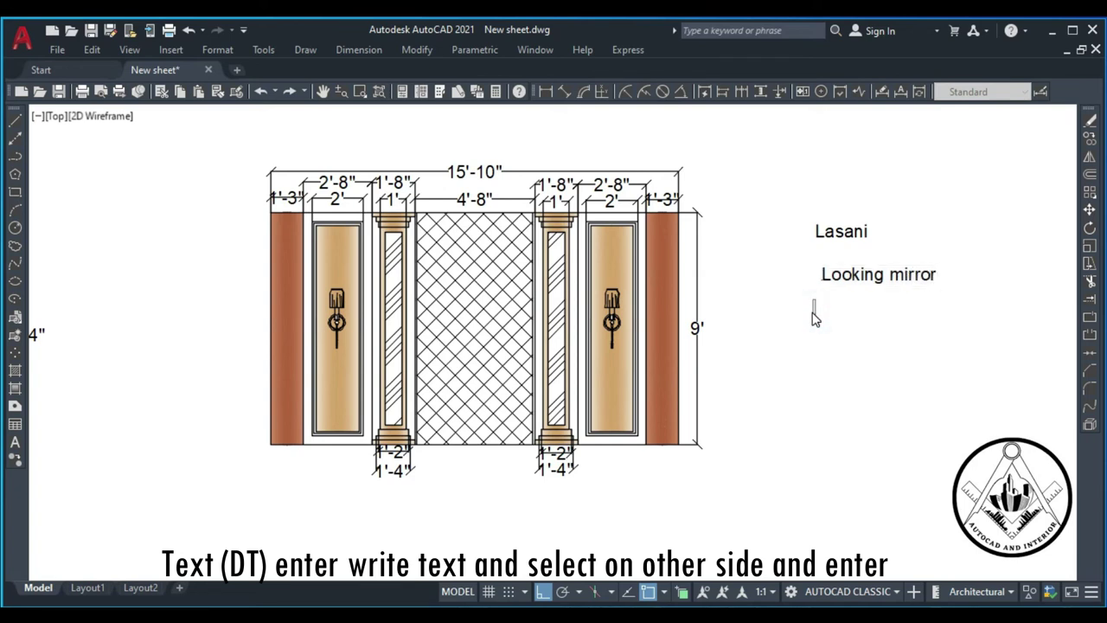
Step: Place a 'Plain paint' single-line text label below Looking mirror
text(Dt)
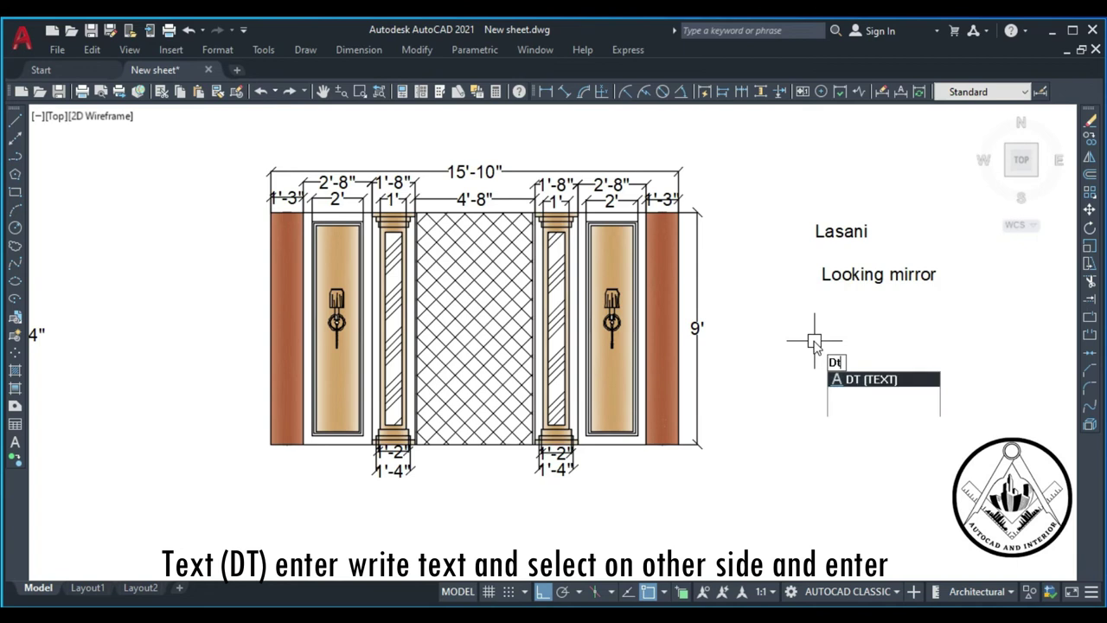
key(Return)
click(814, 322)
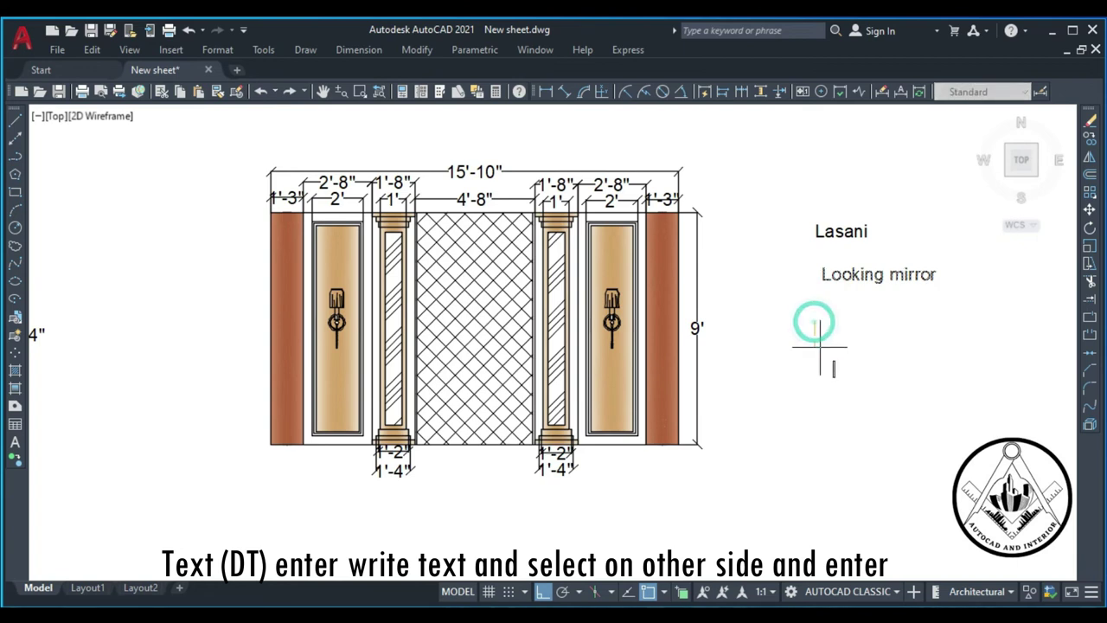
click(817, 356)
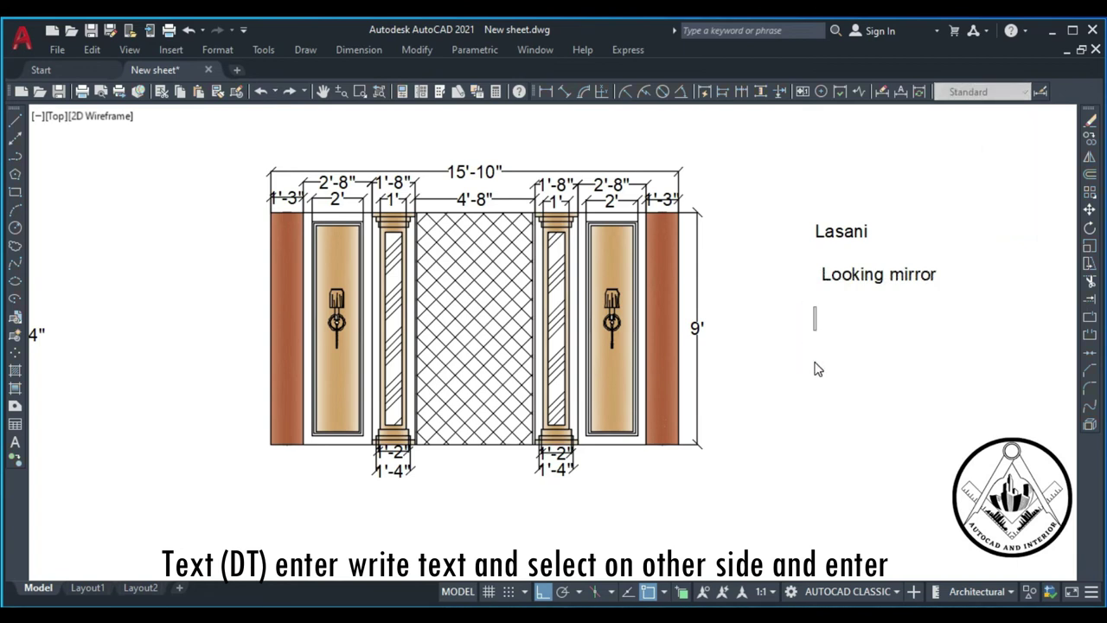
text(Plain paint)
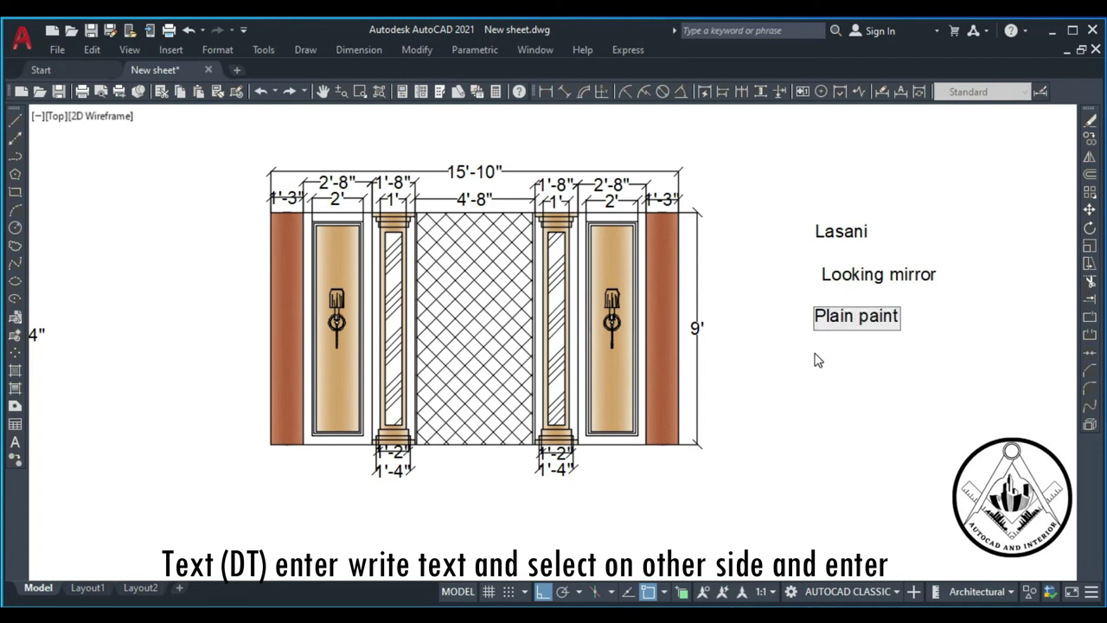
key(Return)
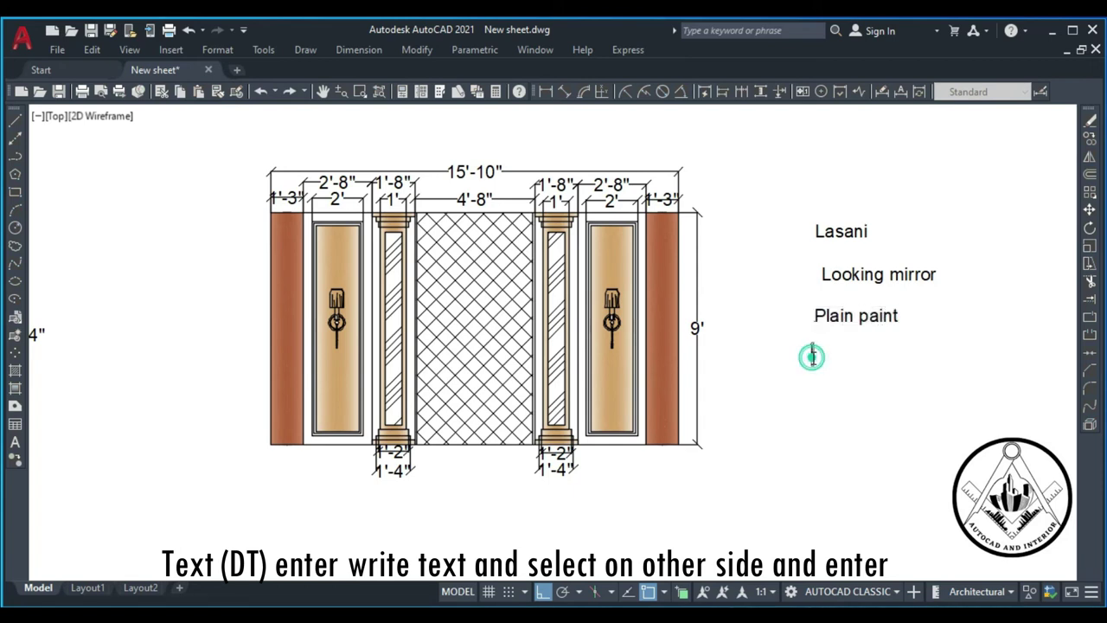
key(Return)
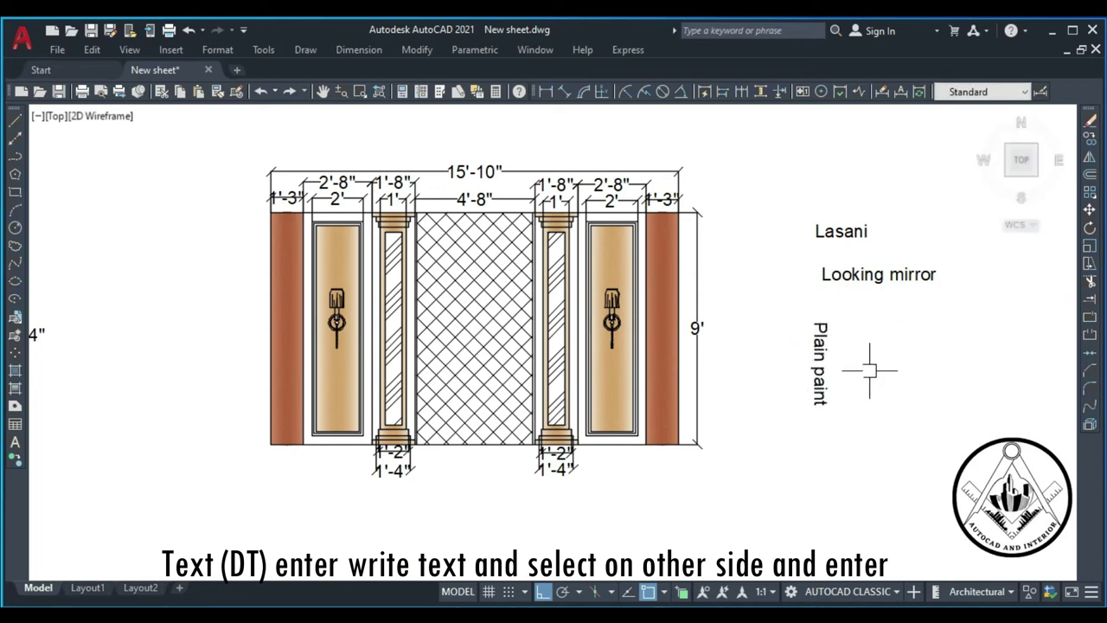
Step: Rotate the vertical Plain paint label back to horizontal with RO
text(o)
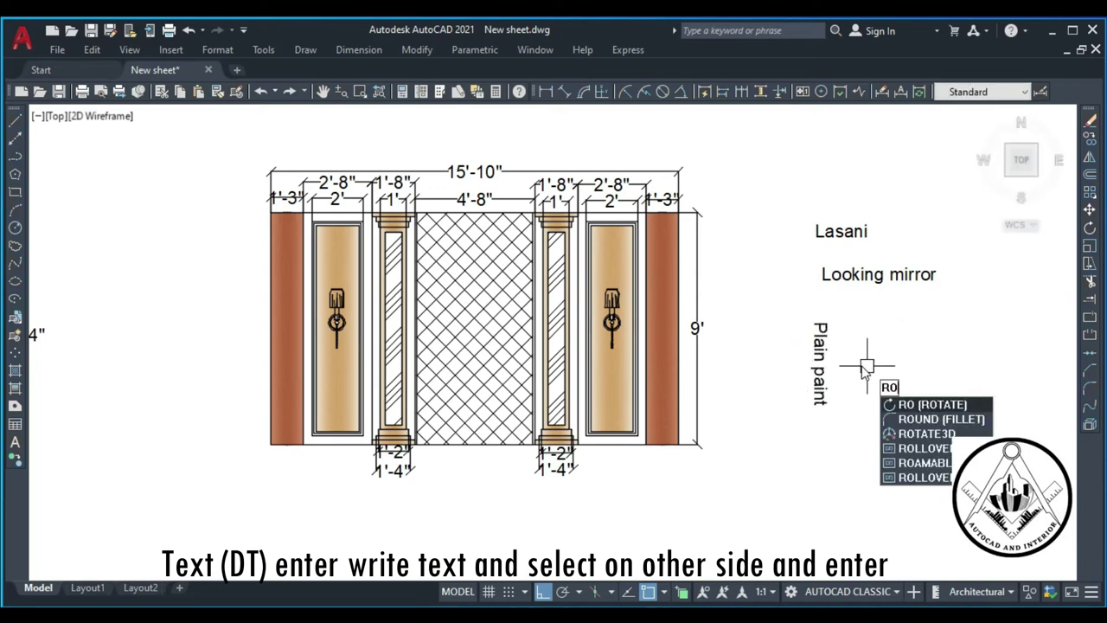
key(Return)
click(822, 381)
key(Return)
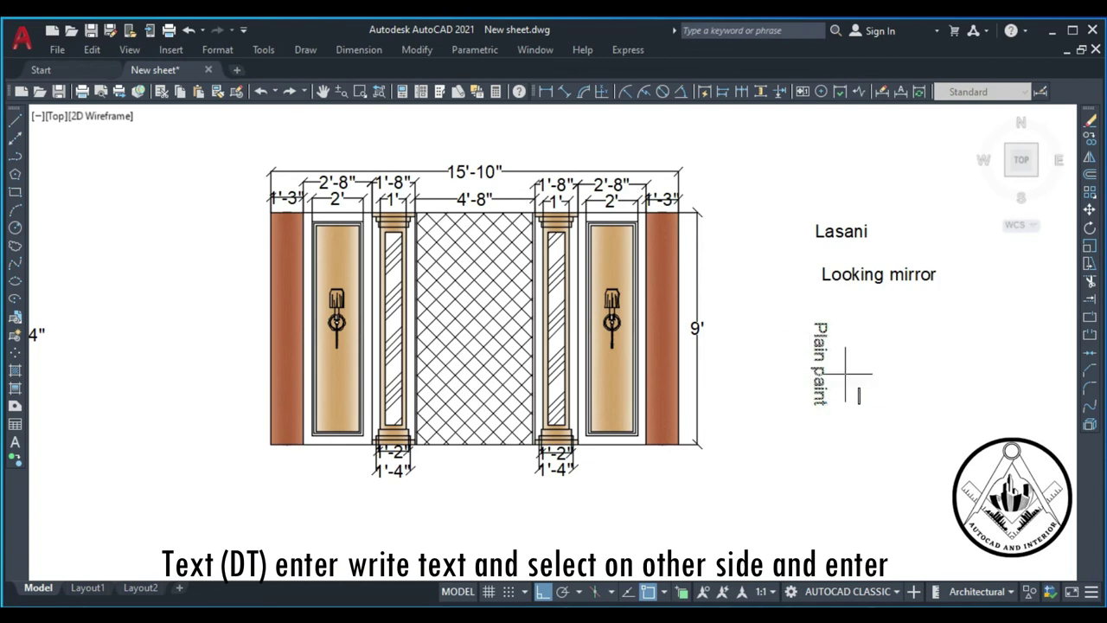
click(848, 376)
click(861, 331)
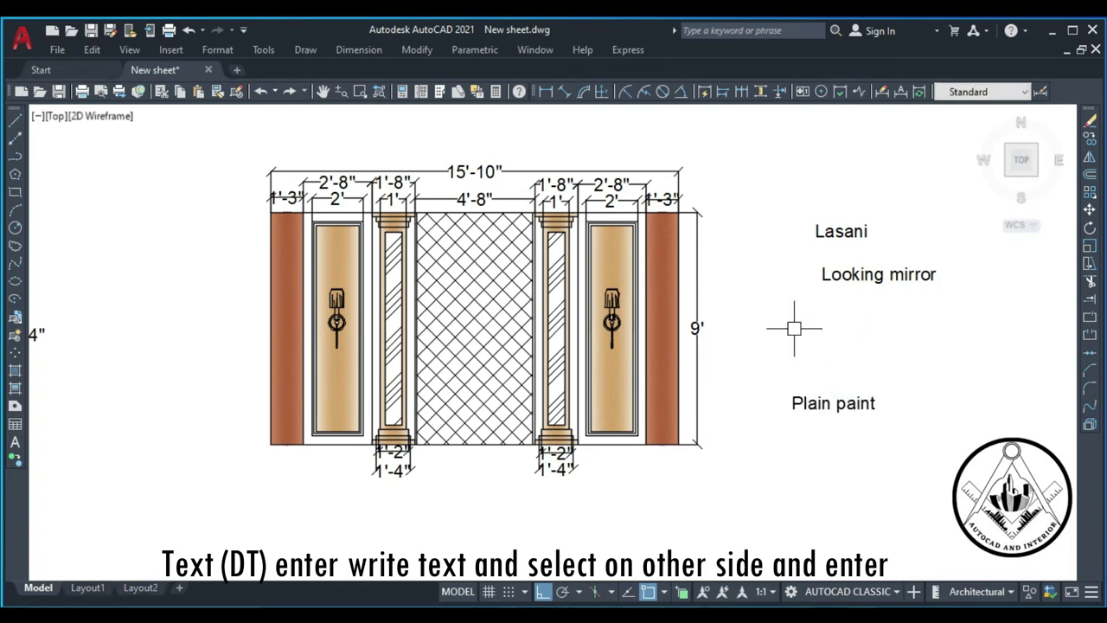
scroll(783, 317, down, 3)
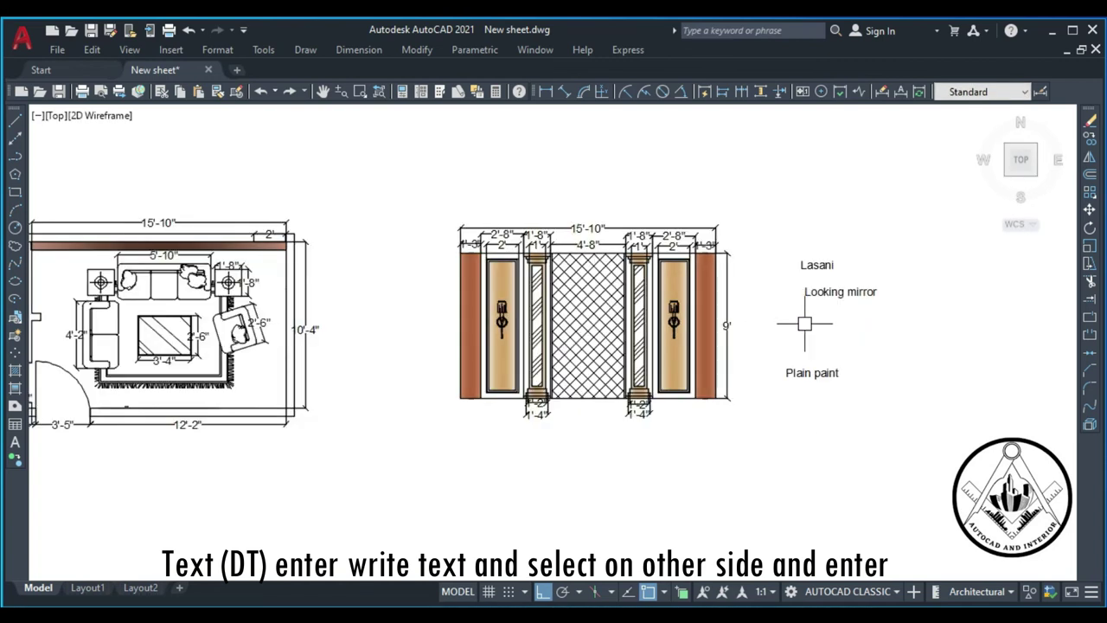
scroll(803, 320, up, 3)
Step: Place a 'Wall paper' text label below the existing labels
key(Return)
click(802, 317)
text(Wall)
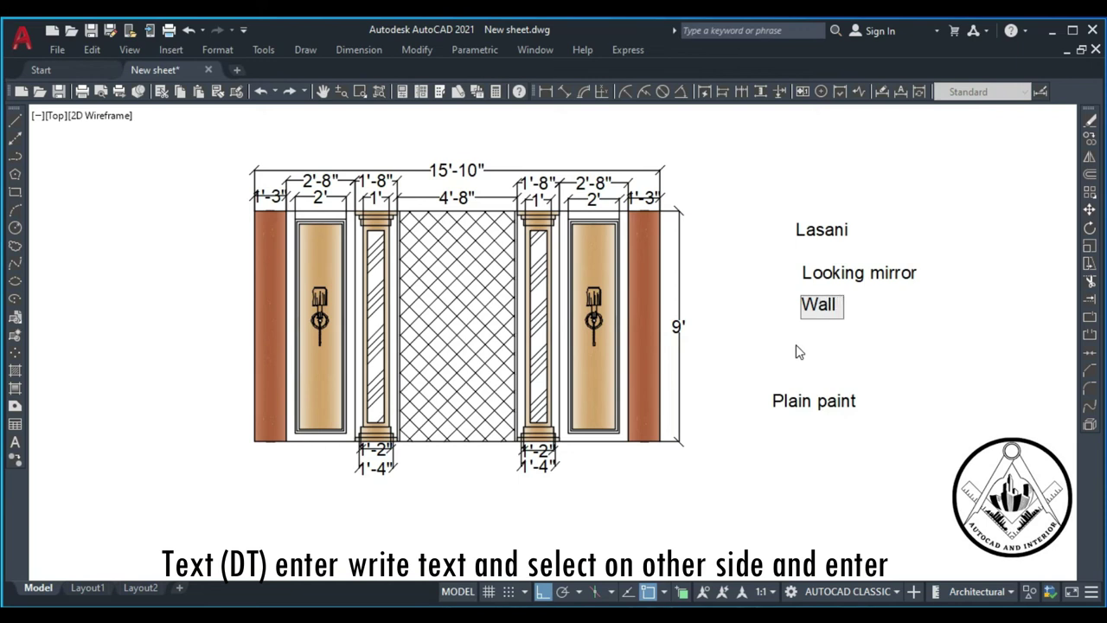
text(paper)
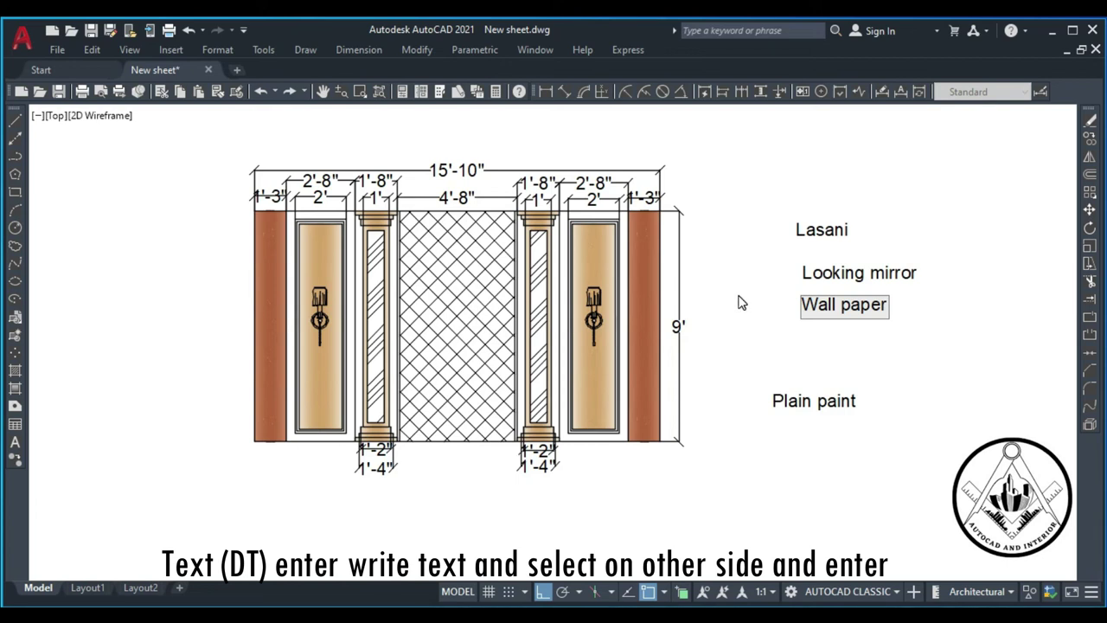
click(738, 292)
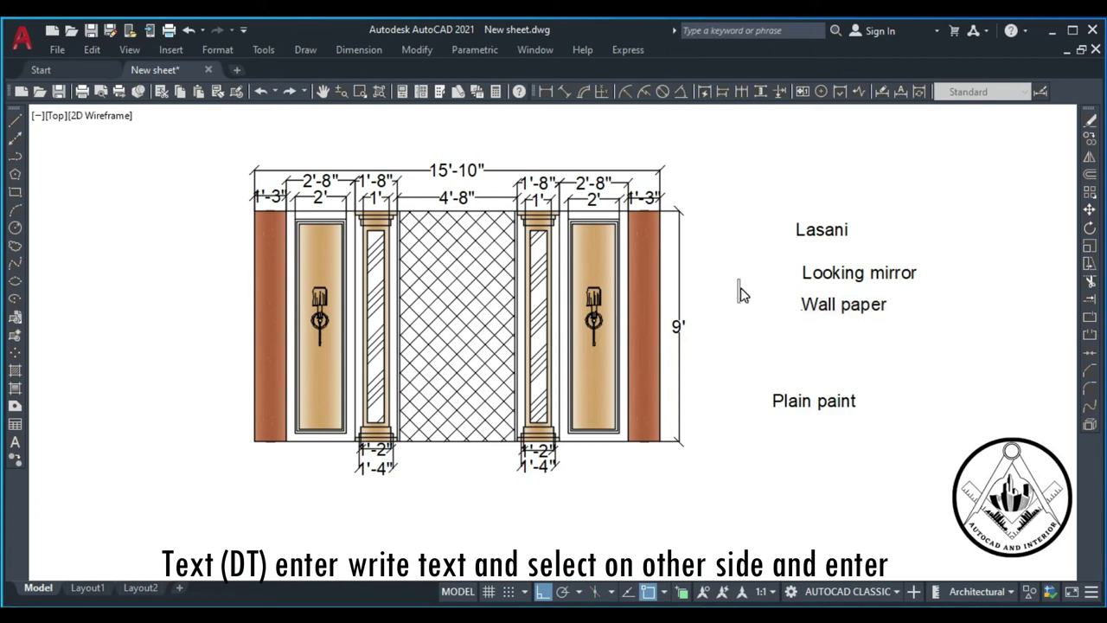
key(Return)
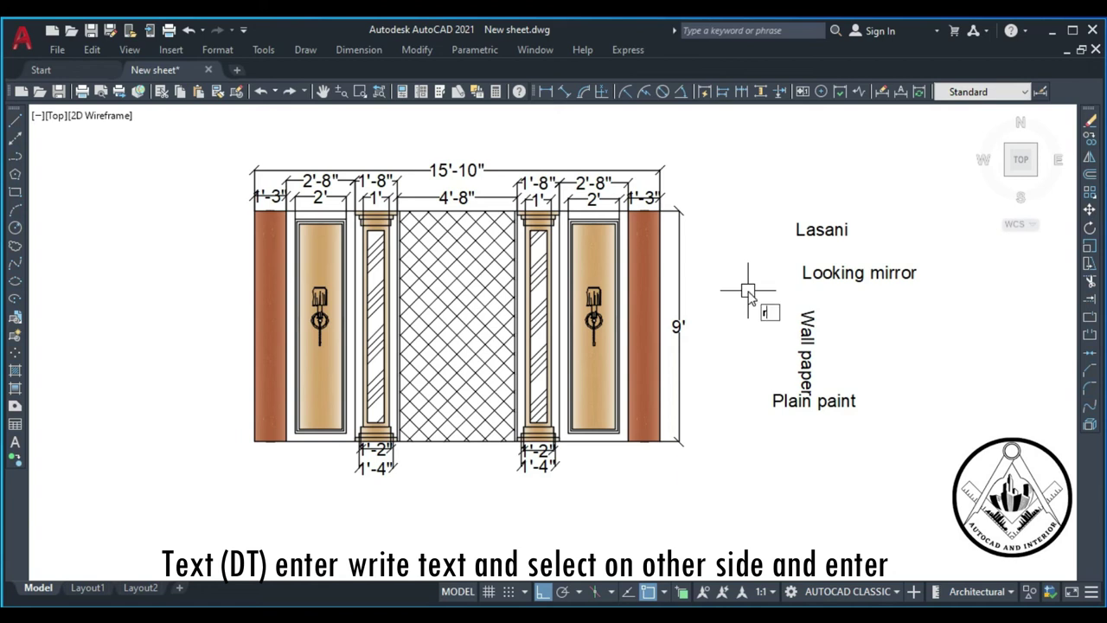
Step: Rotate the vertical Wall paper label to read horizontally
text(Ro)
key(Return)
click(804, 333)
key(Return)
click(913, 372)
click(924, 343)
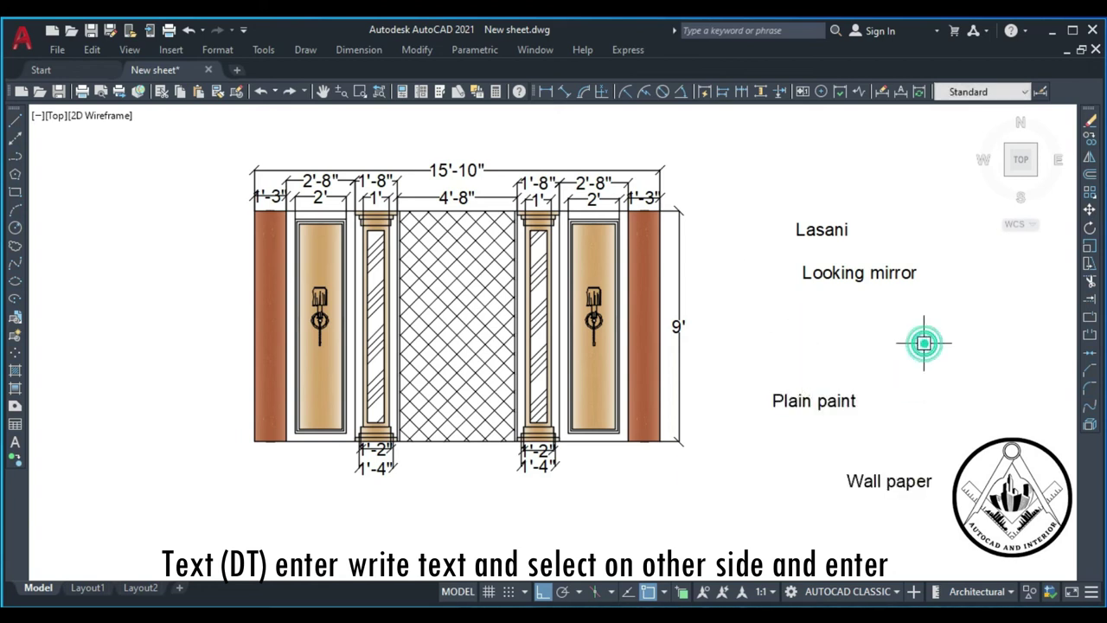
Step: Begin a new text label positioned below Looking mirror
click(793, 326)
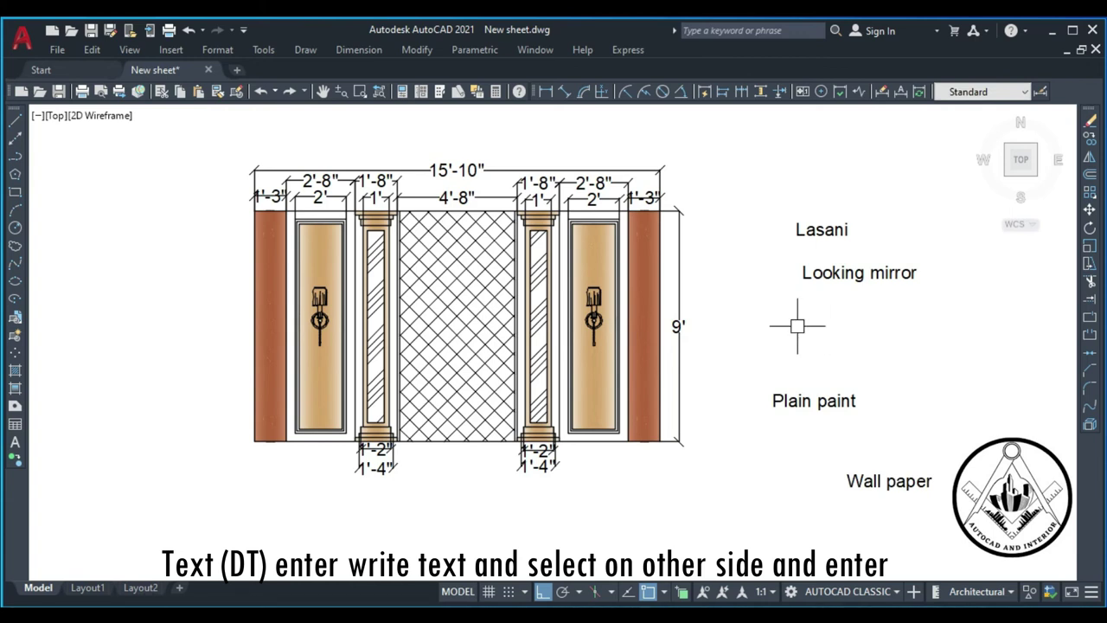
text(DT)
key(Return)
click(795, 311)
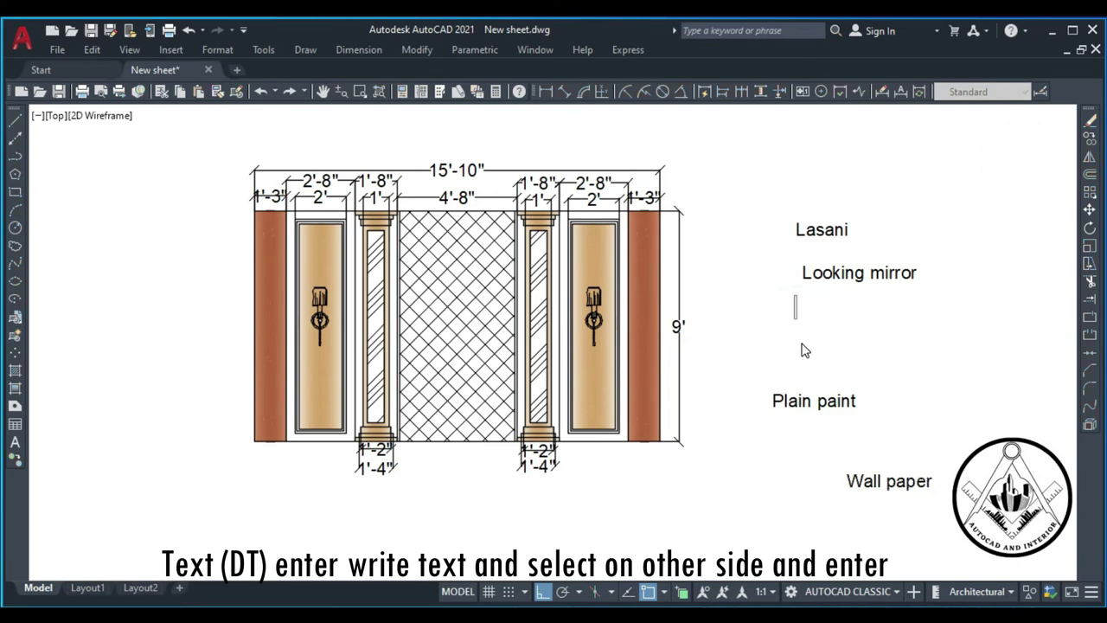
Step: Enter 'Wall Light' as the new label's text
text(Wall)
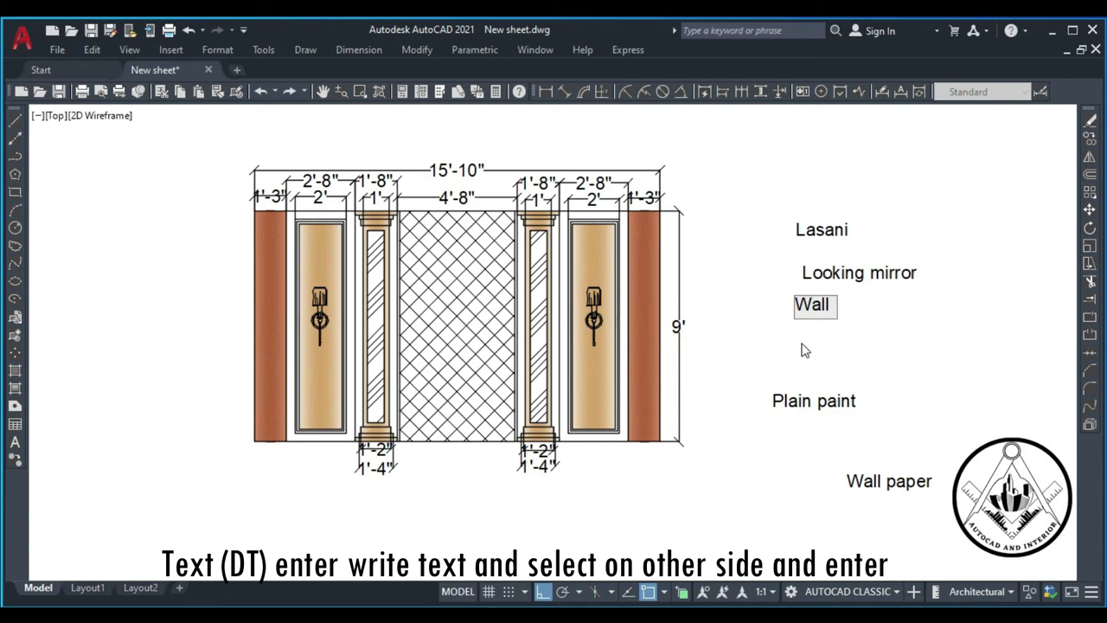
text(ght)
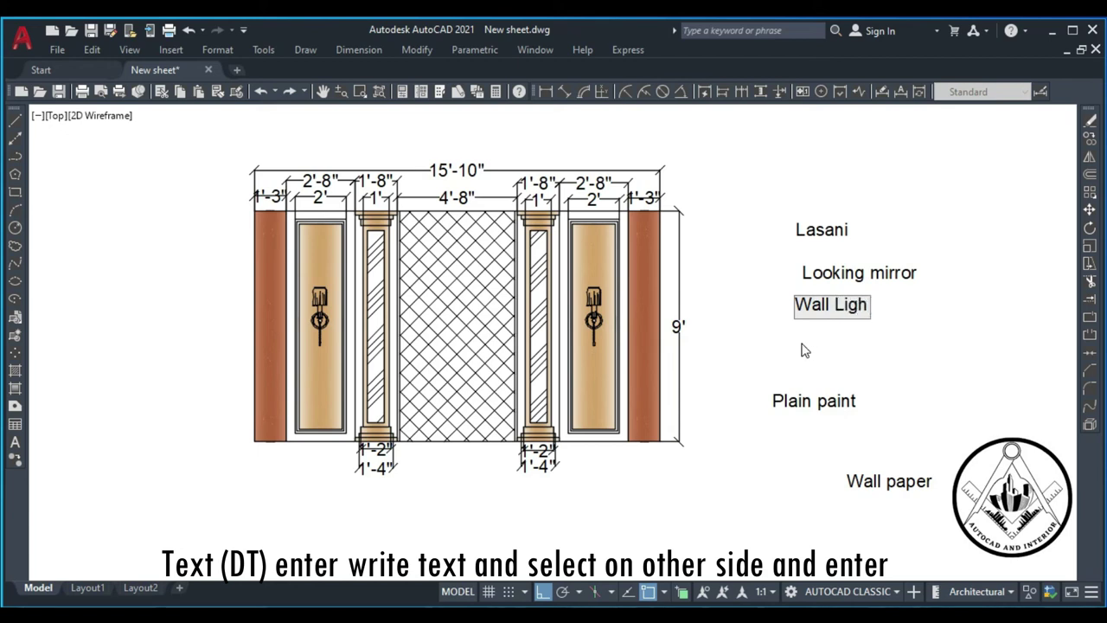
click(944, 324)
key(Return)
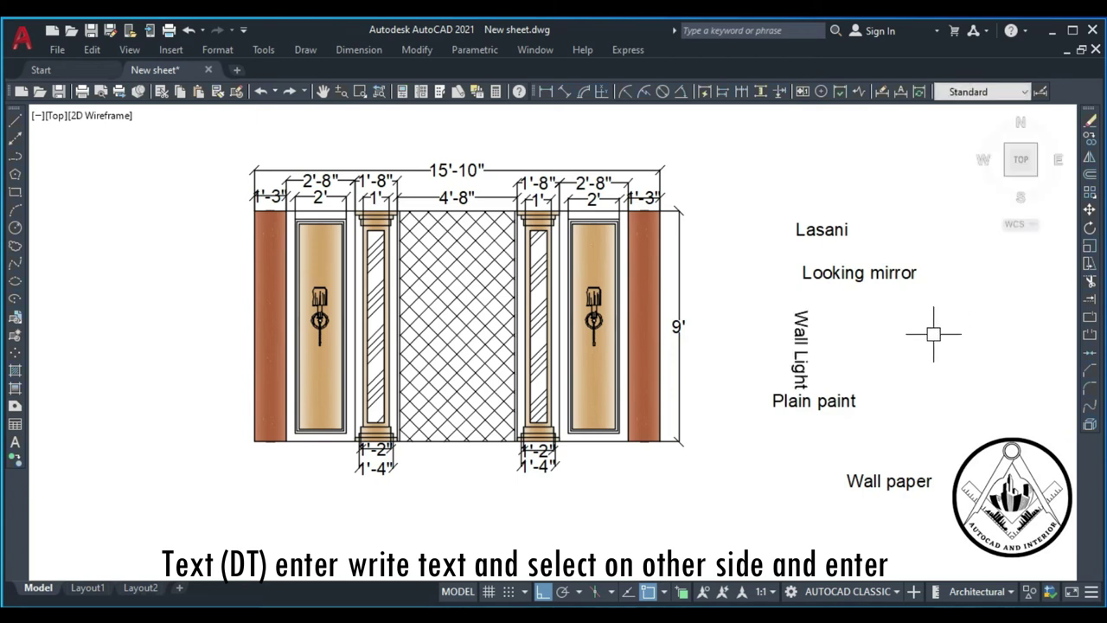
Step: Rotate the vertical Wall Light label to horizontal
text(ro)
key(Return)
click(801, 353)
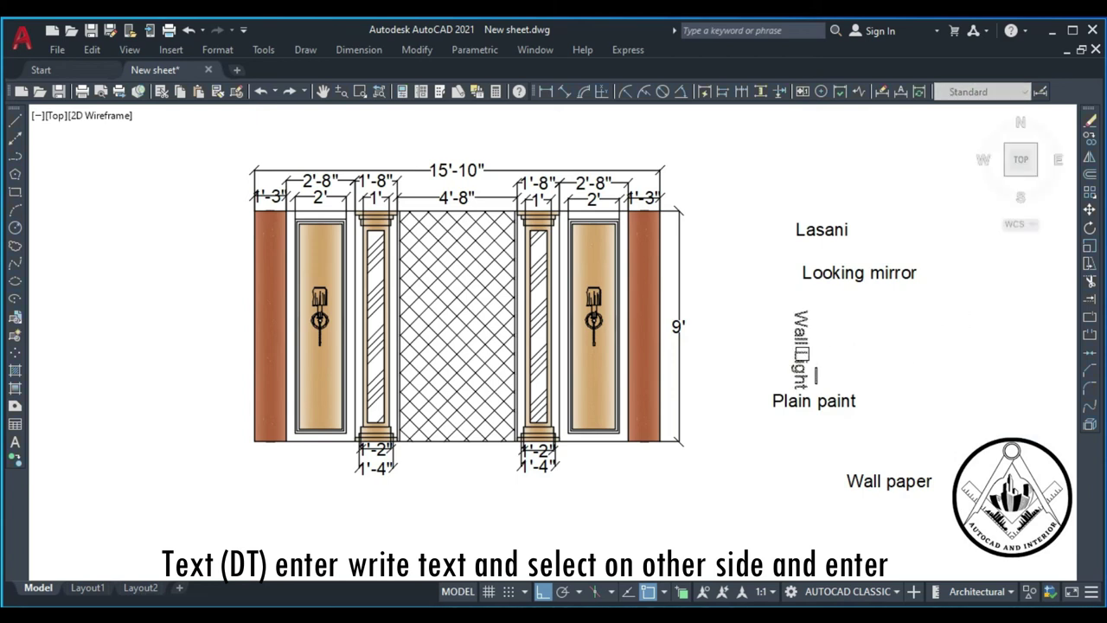
click(885, 355)
click(882, 316)
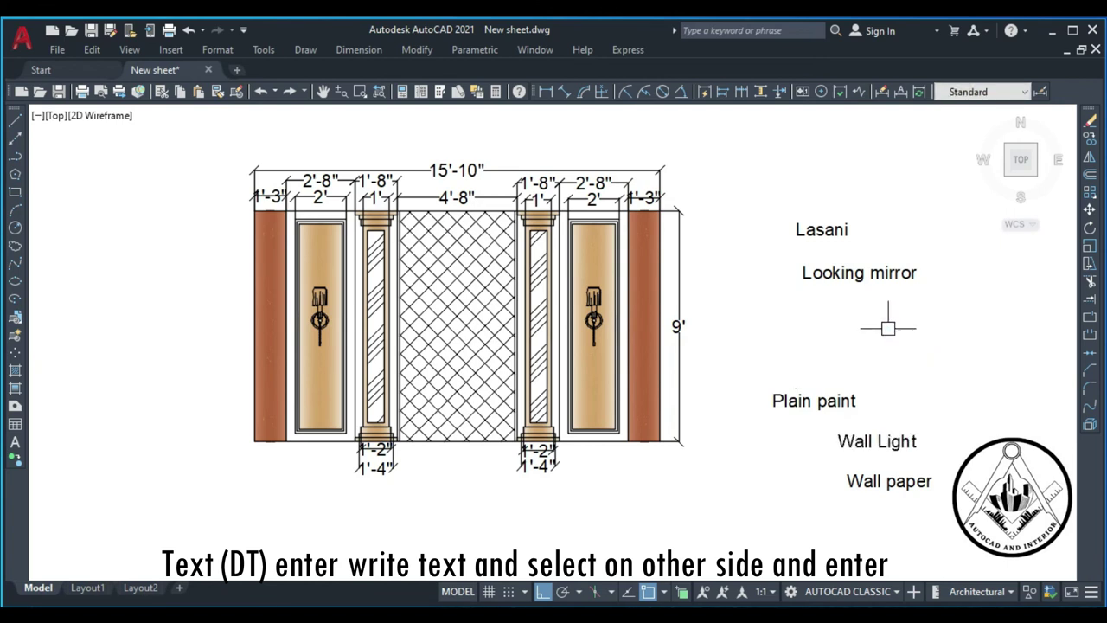
key(Return)
Step: Move Lasani and Looking mirror left beside the wall, one under the other
click(823, 228)
key(Return)
click(791, 254)
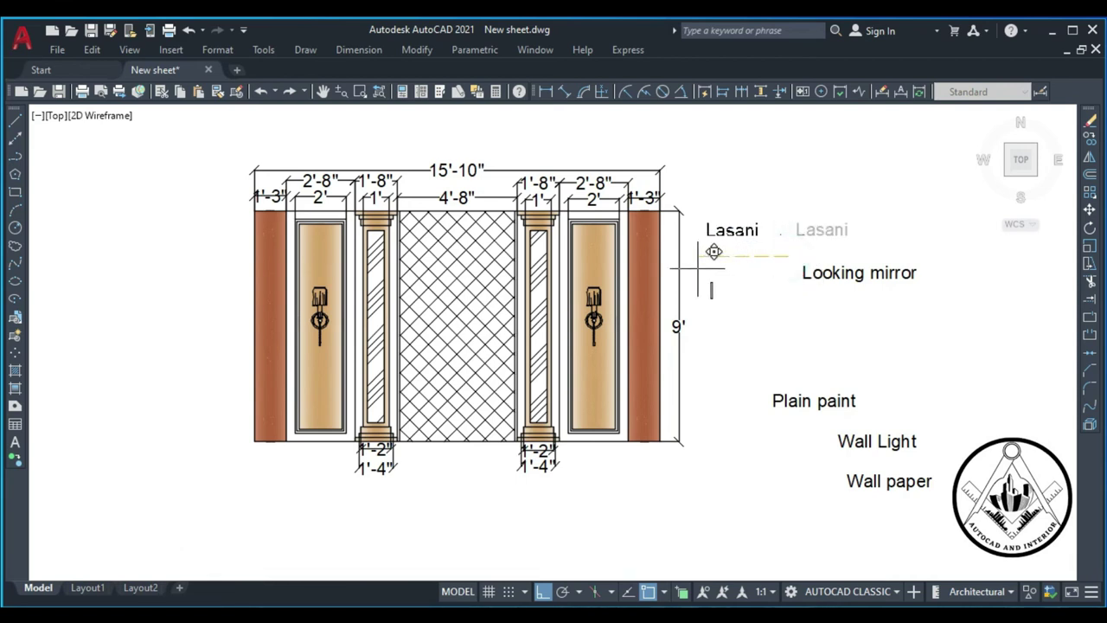
click(697, 268)
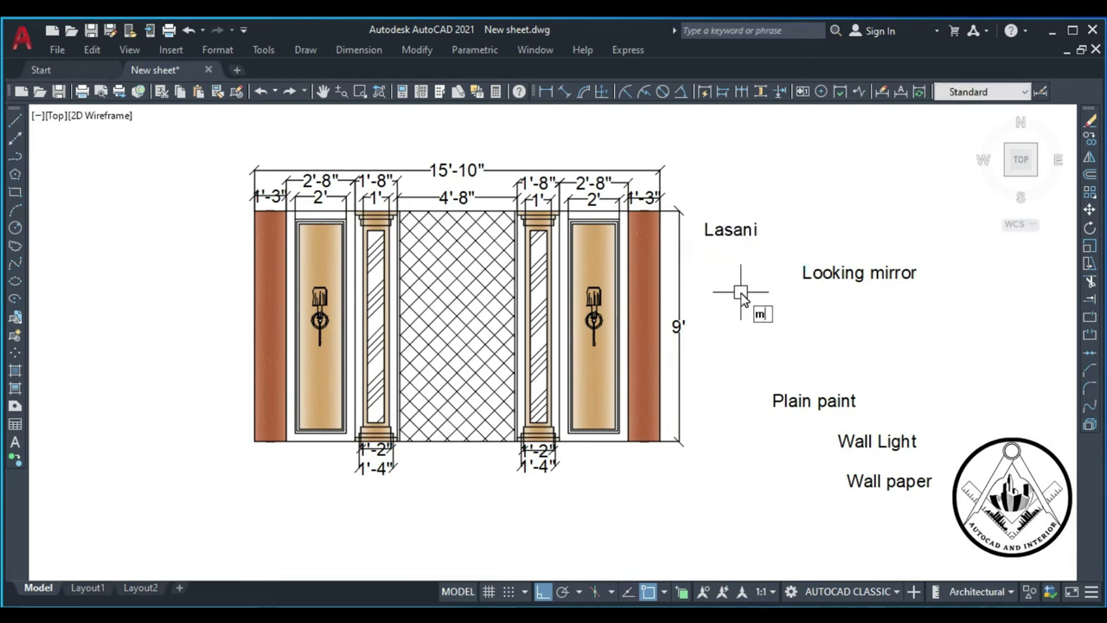
key(Return)
click(867, 279)
key(Return)
click(868, 280)
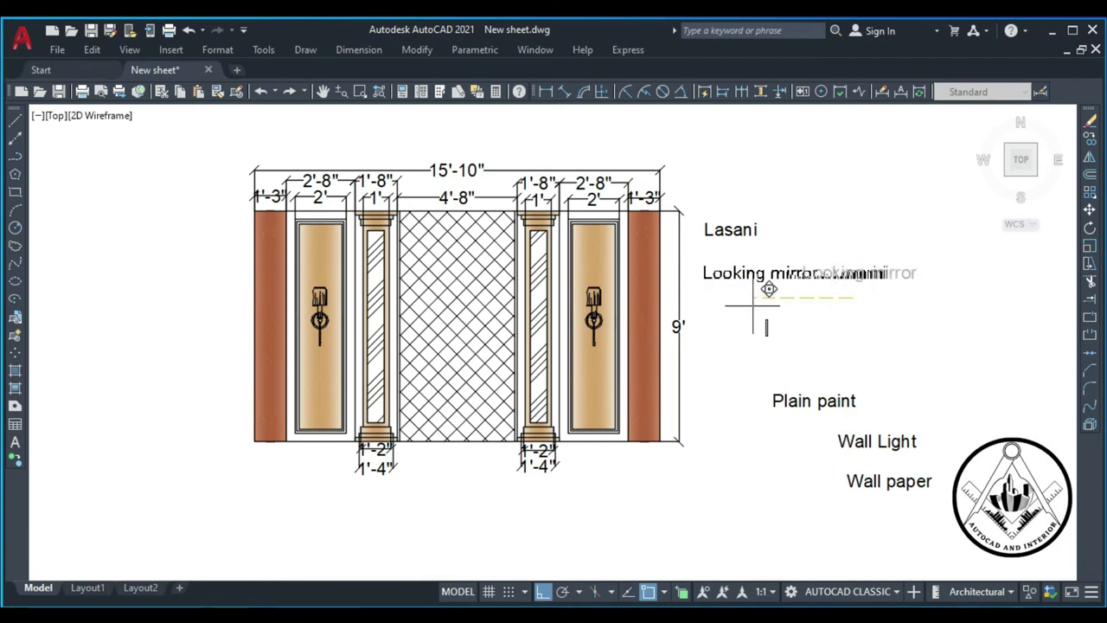
click(753, 305)
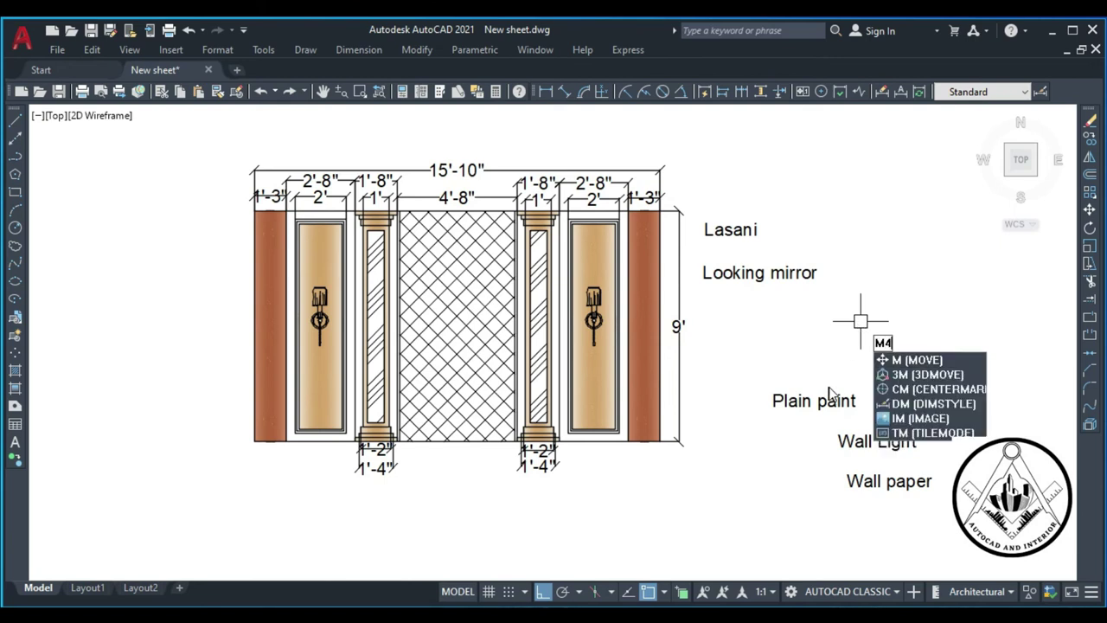
text(M4)
Step: Stack Plain paint and Wall Light beneath Looking mirror
key(BackSpace)
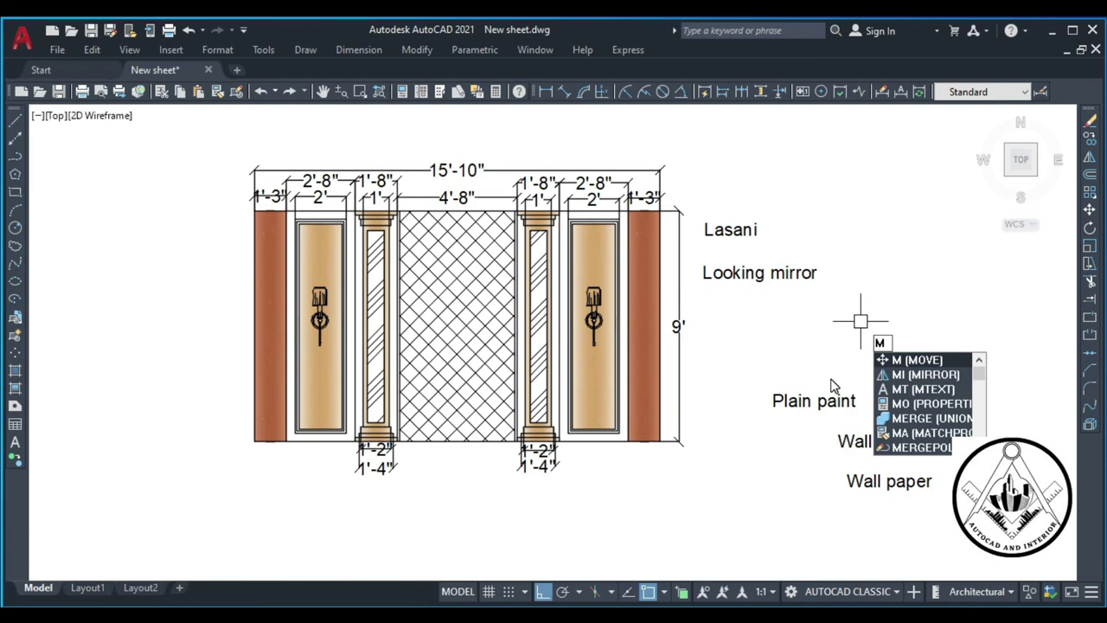
key(Return)
click(815, 420)
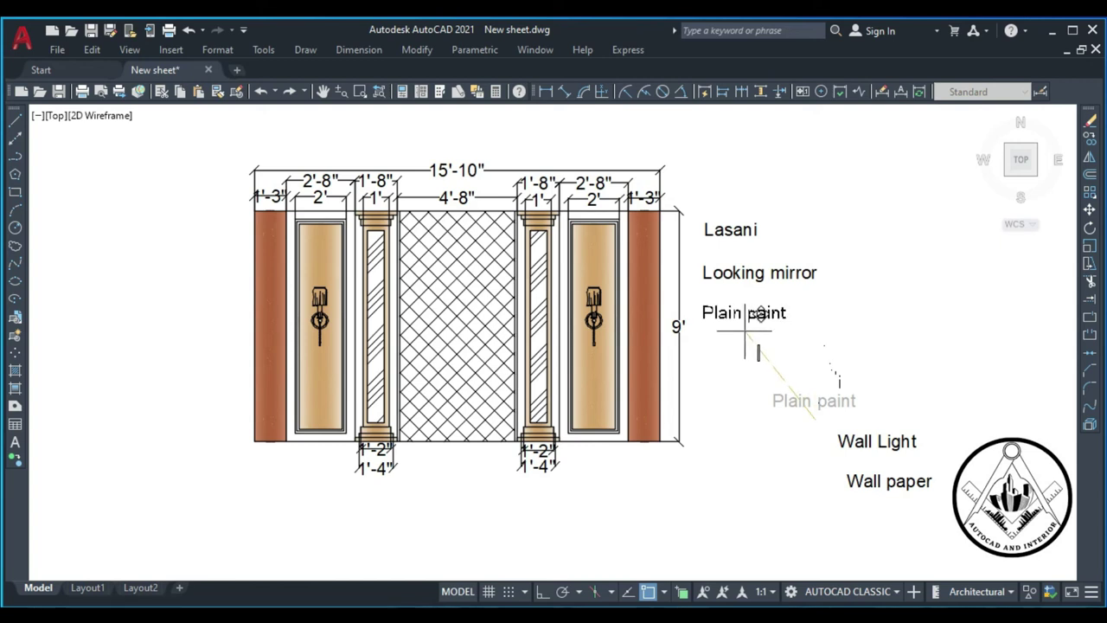
click(744, 330)
text(m)
click(865, 441)
key(Return)
click(891, 429)
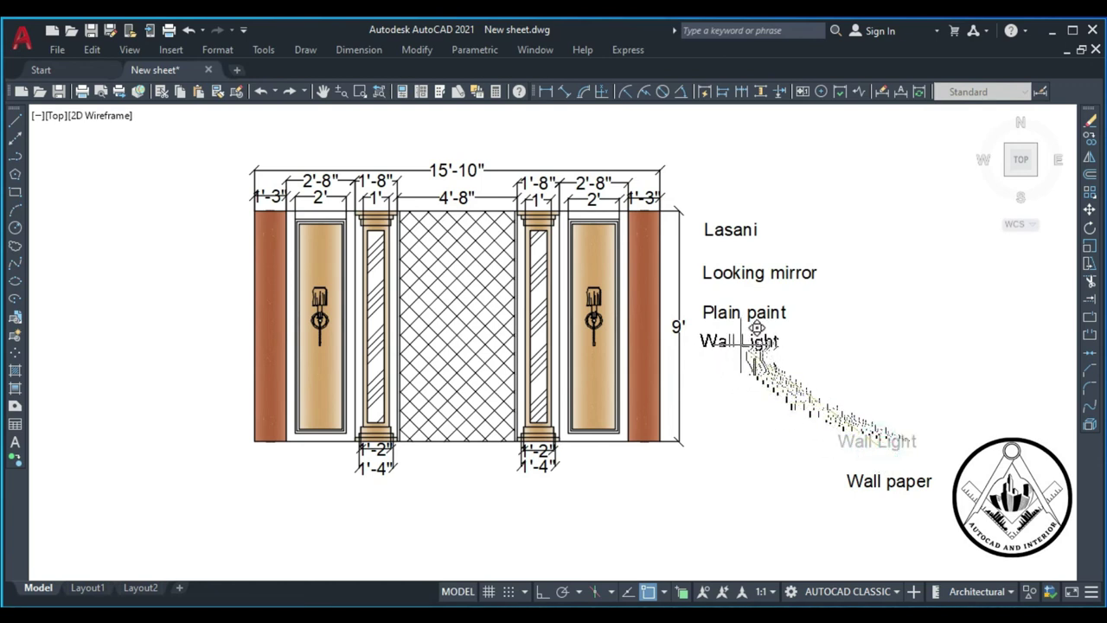
click(758, 329)
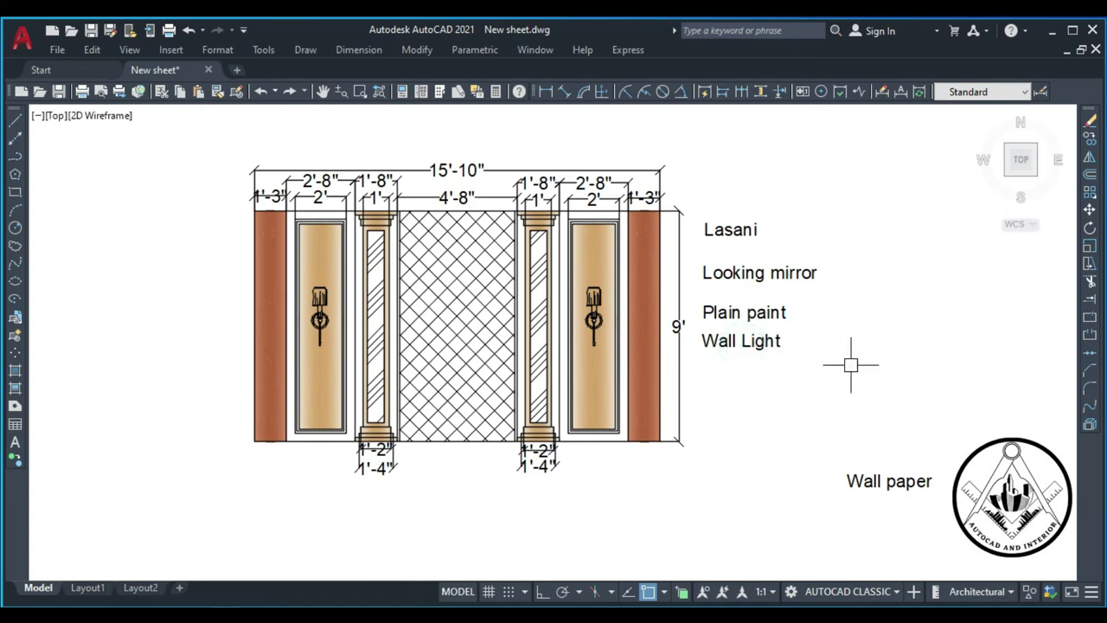
text(m)
Step: Move the Wall paper label under Wall Light
key(Return)
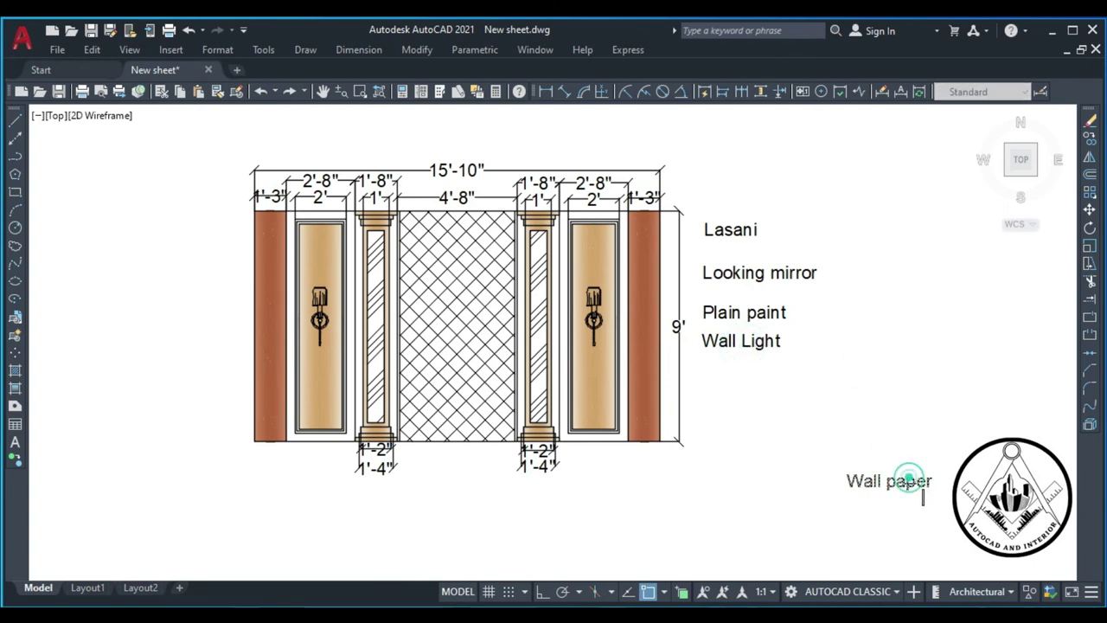
click(905, 468)
key(Return)
click(882, 446)
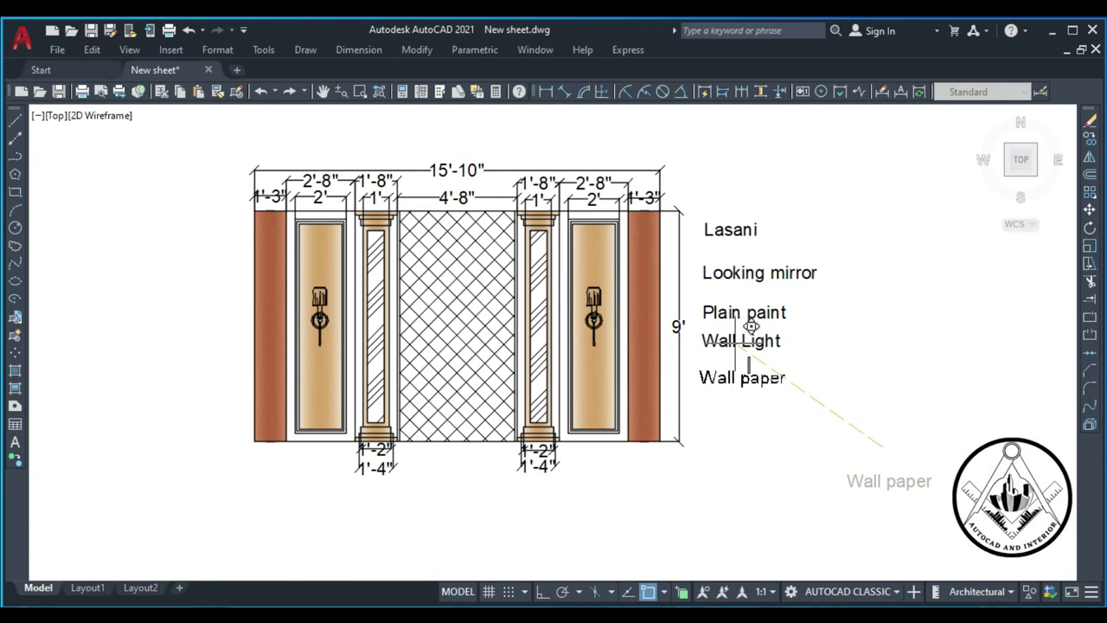
click(750, 342)
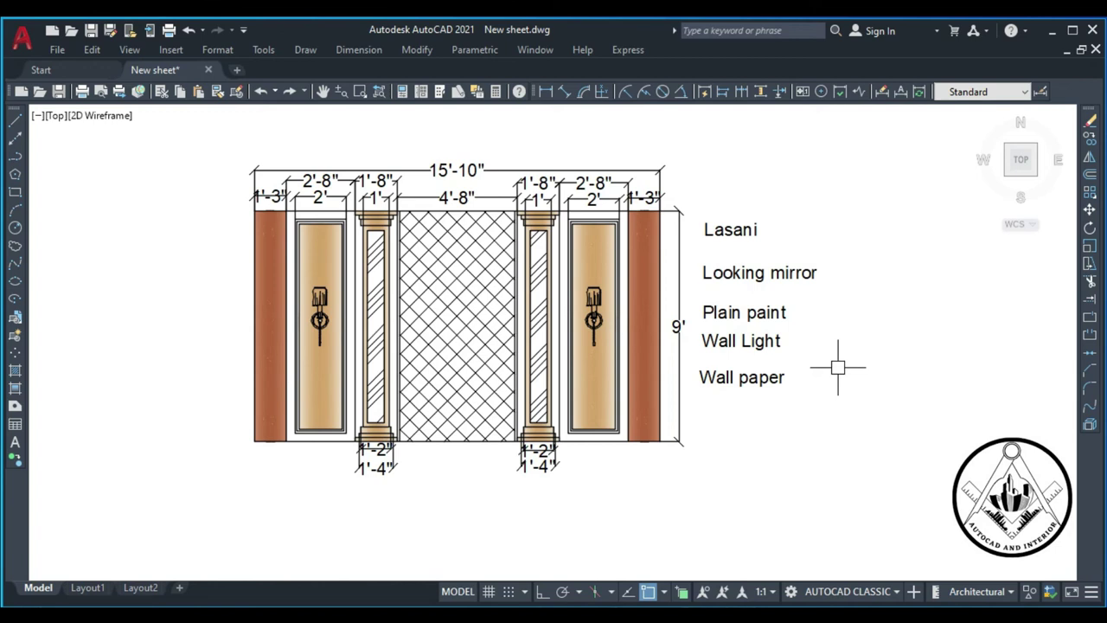
text(m)
Step: Shift Plain paint and Wall Light together slightly higher
key(Return)
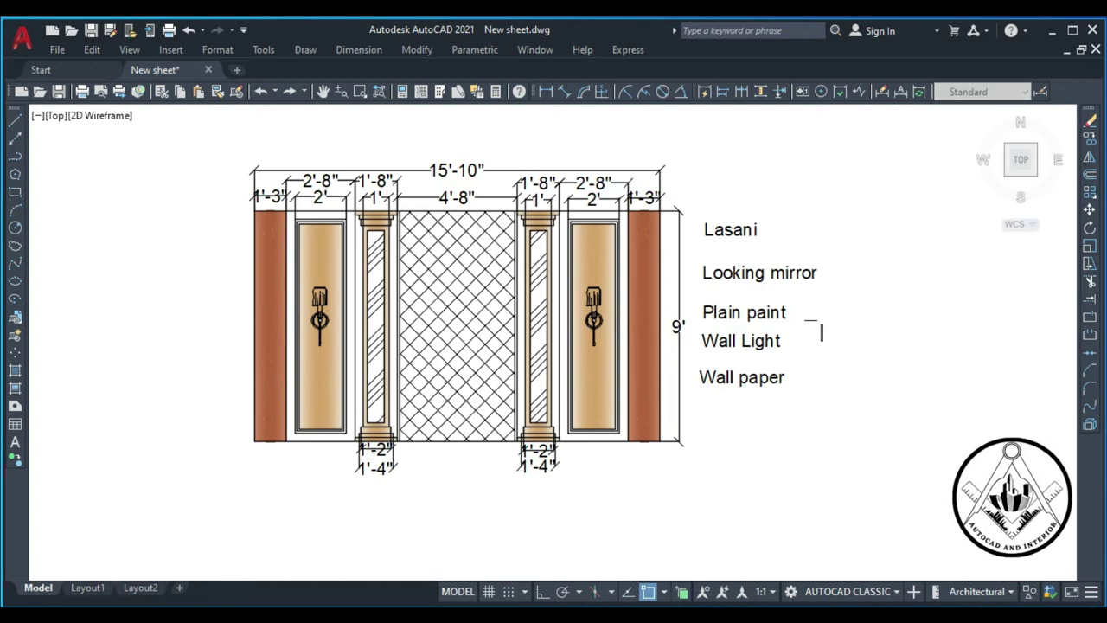
click(811, 404)
click(769, 289)
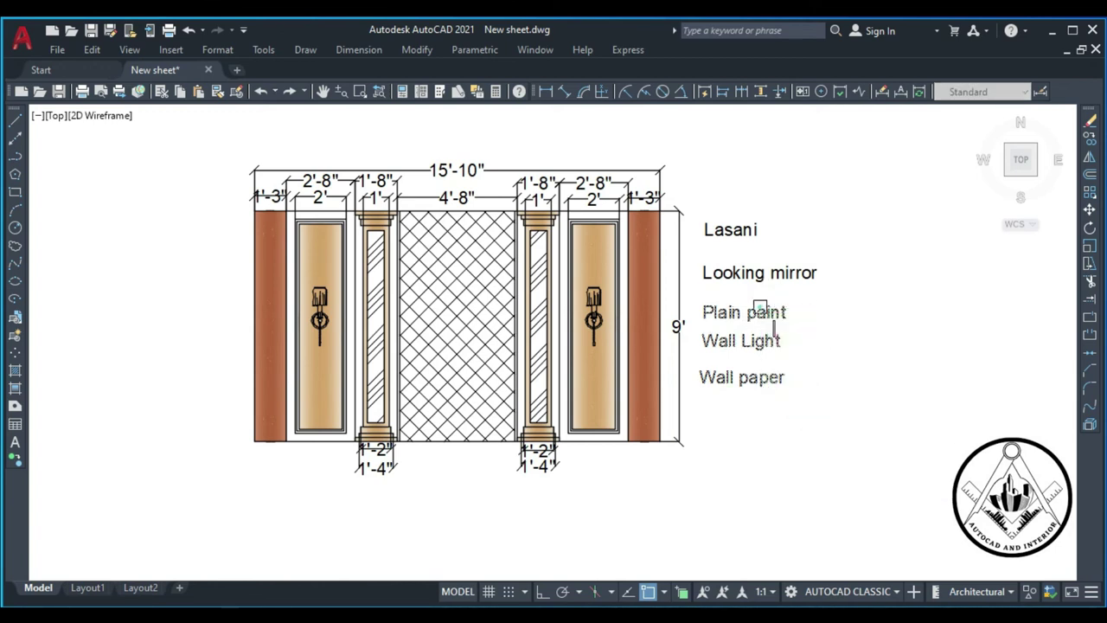
key(Return)
click(839, 374)
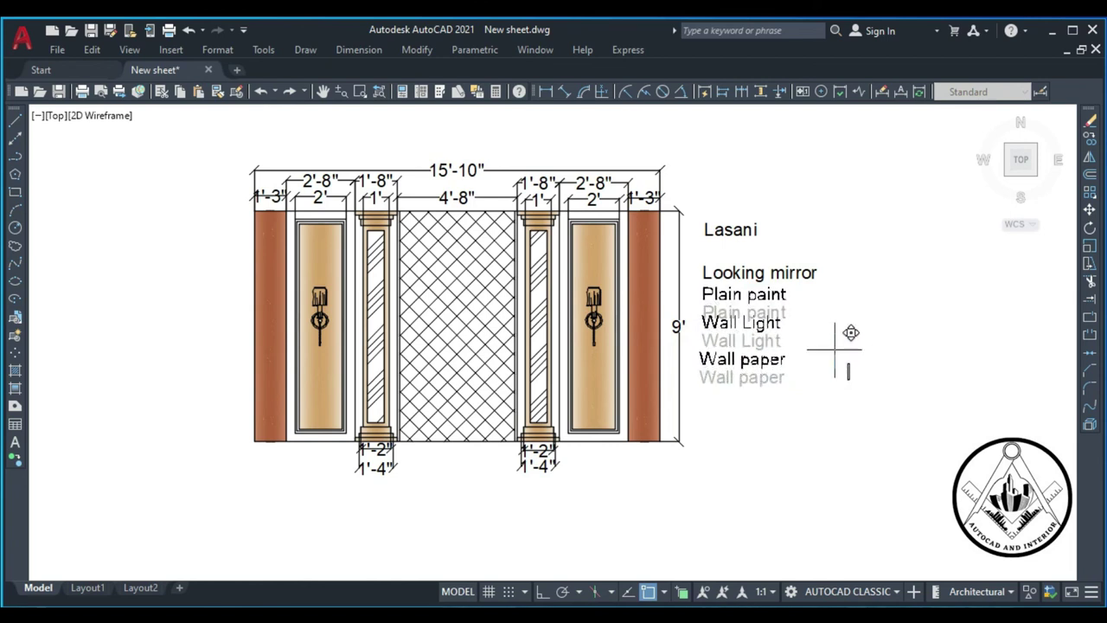
click(836, 353)
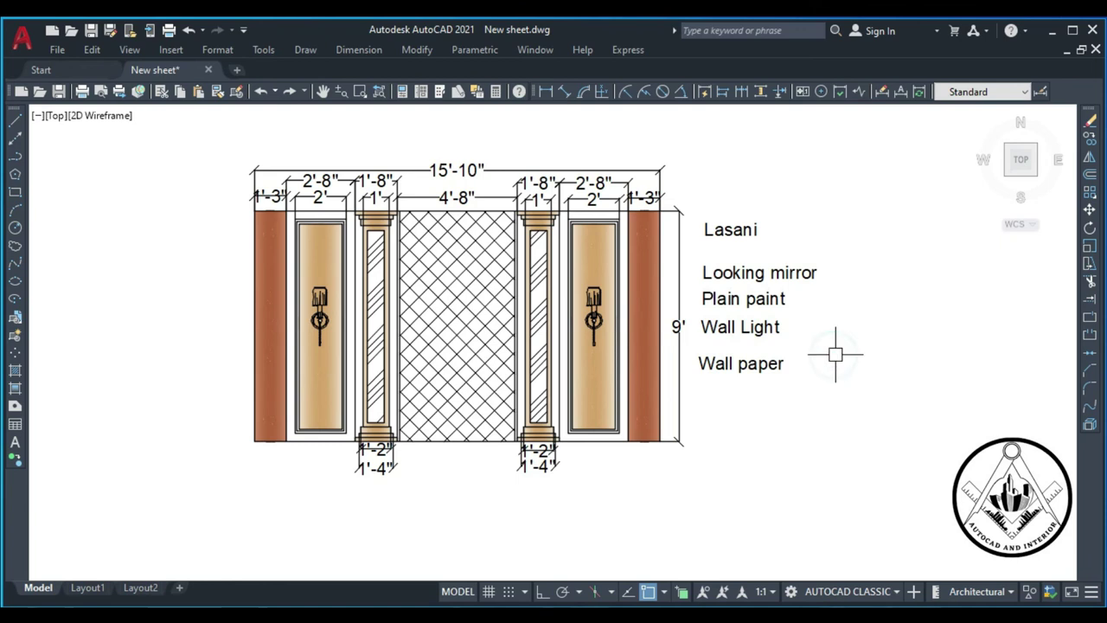
text(m)
Step: Align the Lasani label with the others using ortho mode
key(Return)
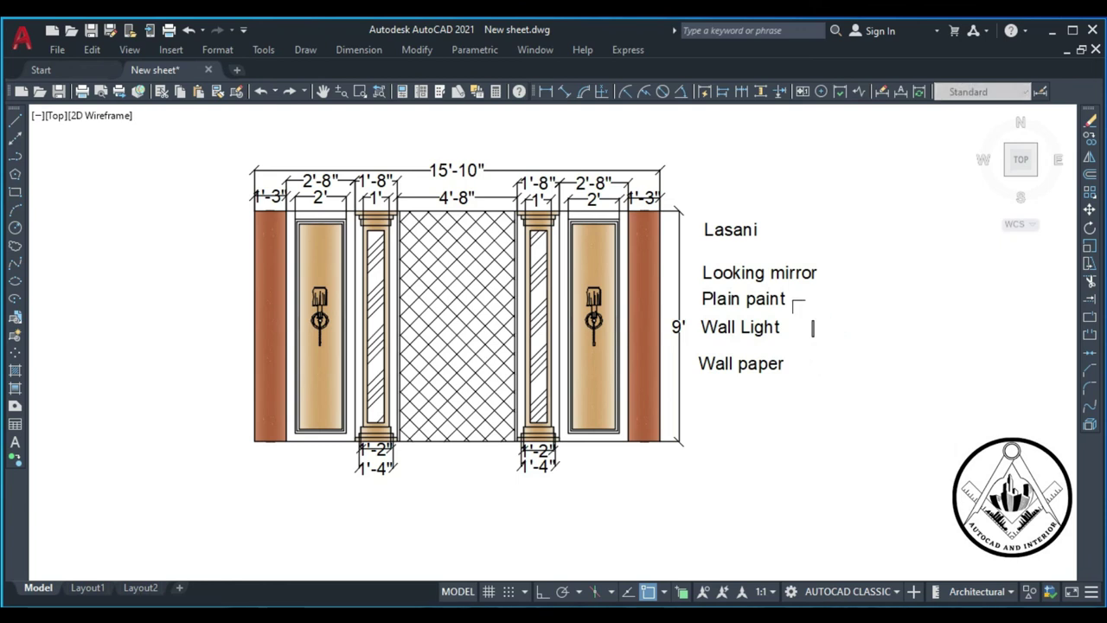
click(749, 230)
key(Return)
click(854, 230)
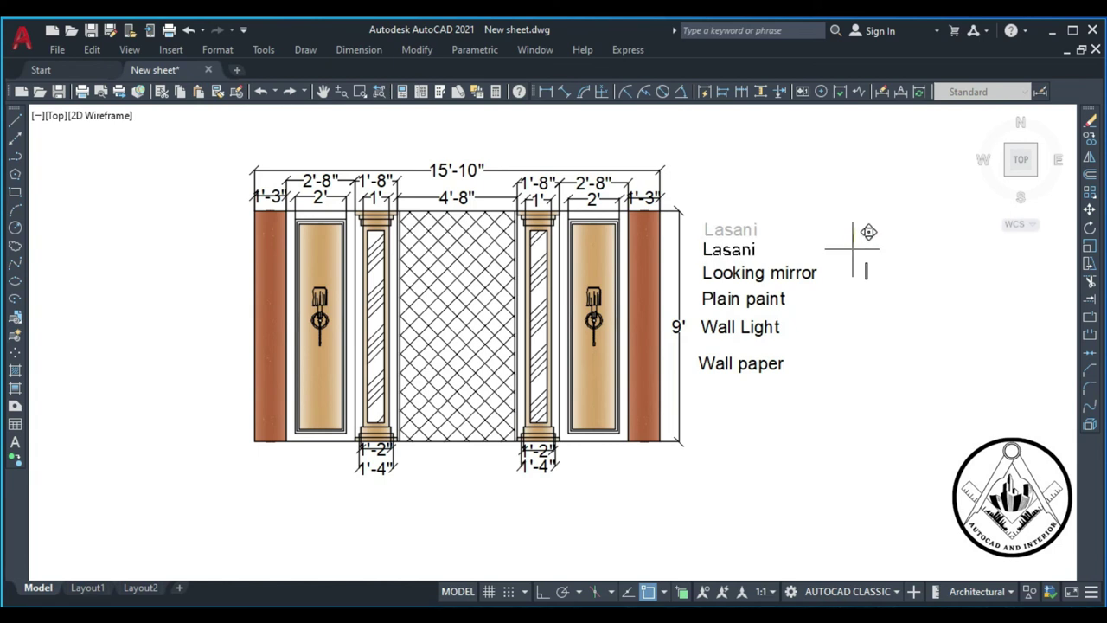
key(F8)
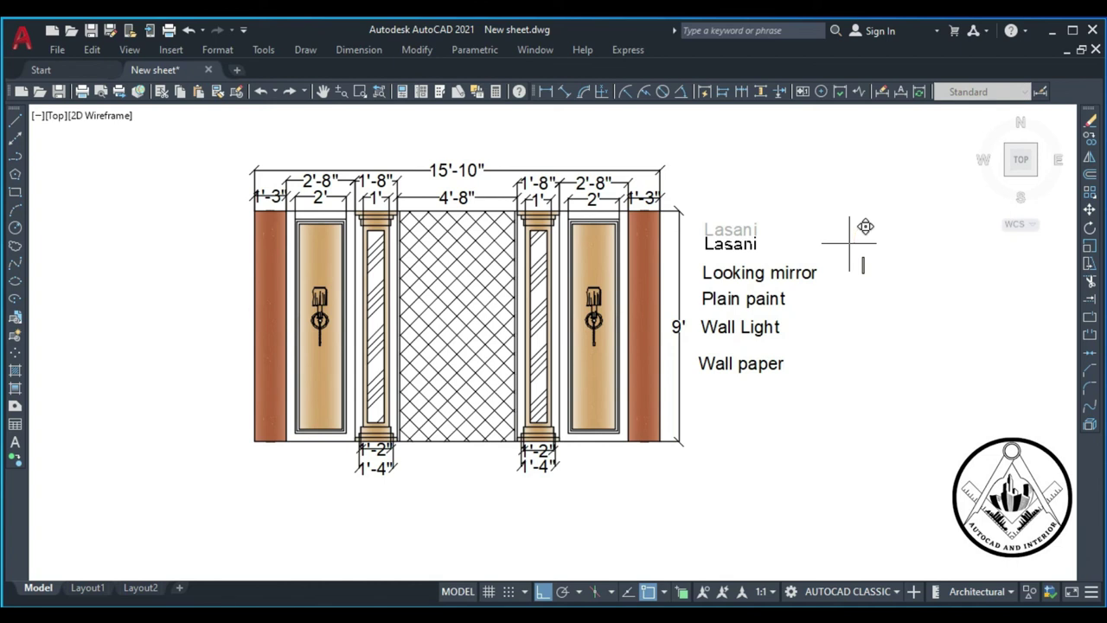
click(850, 243)
Step: Draw a leader line from the right brown pilaster to Lasani
scroll(781, 280, down, 2)
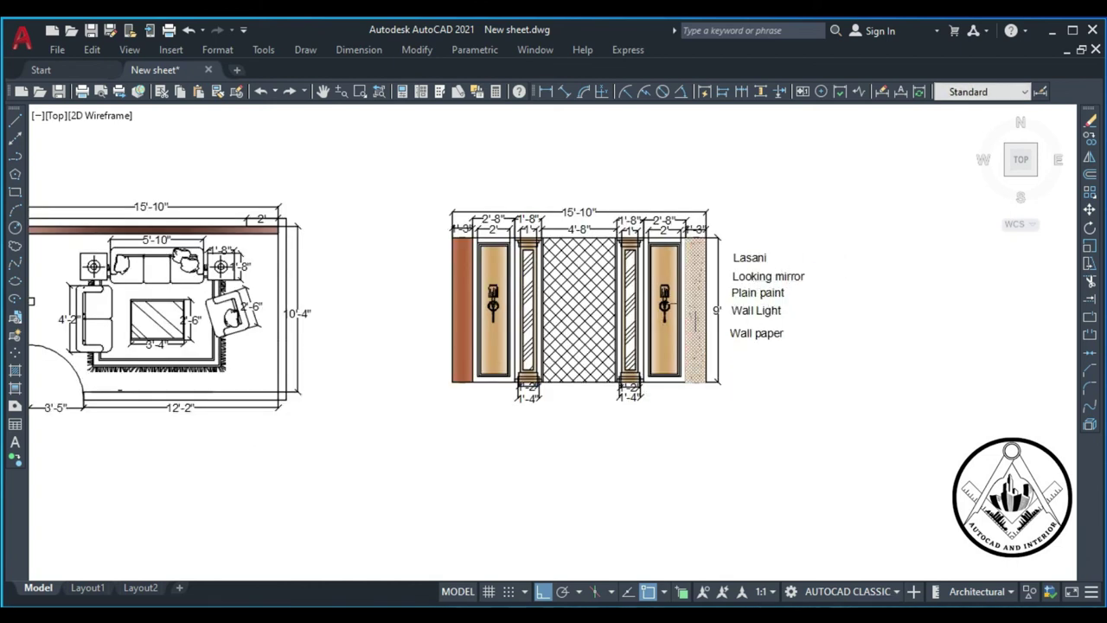
scroll(722, 305, up, 2)
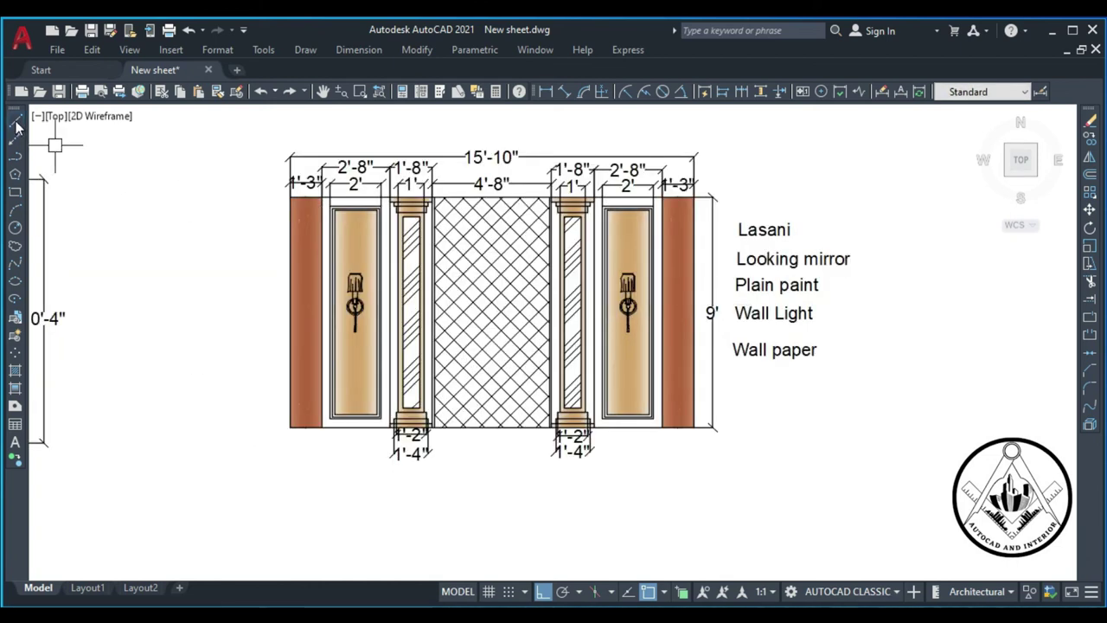
scroll(729, 234, up, 2)
click(657, 226)
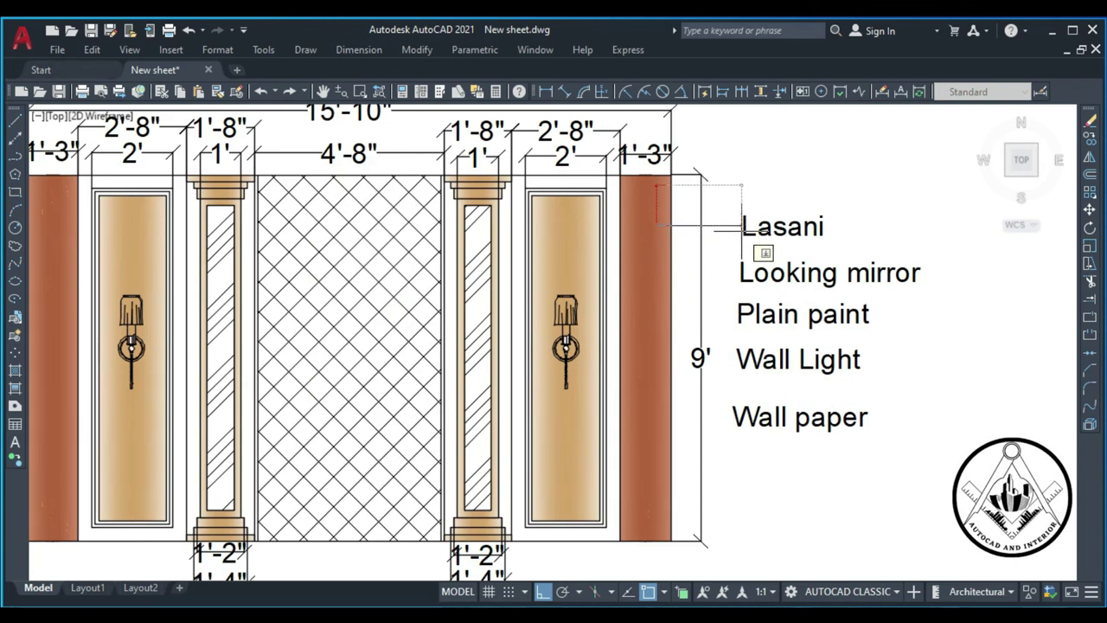
click(741, 227)
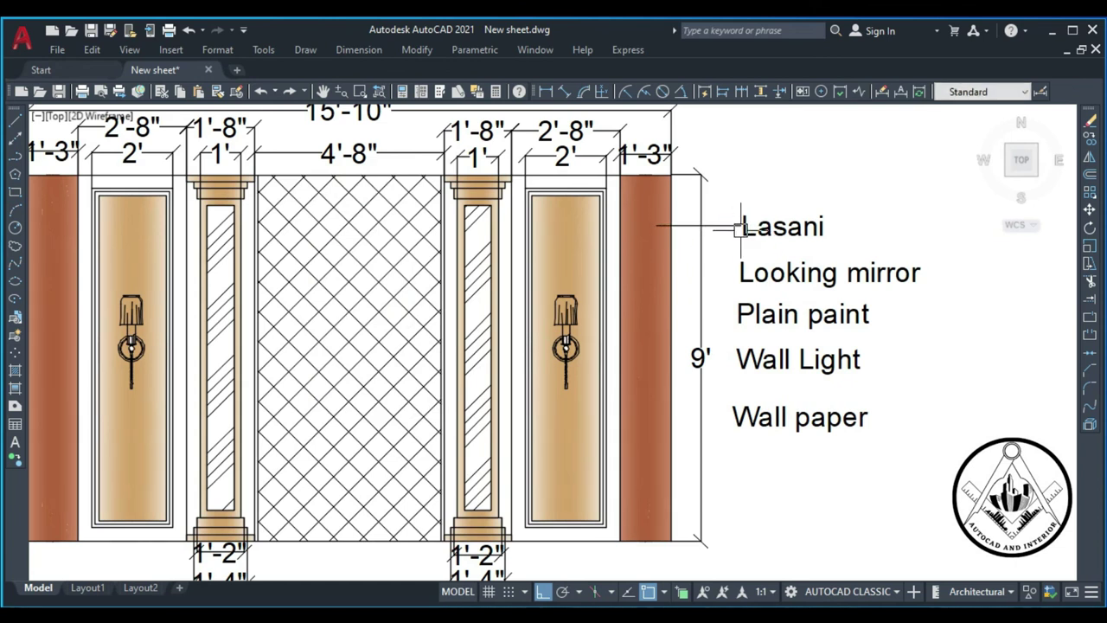
key(space)
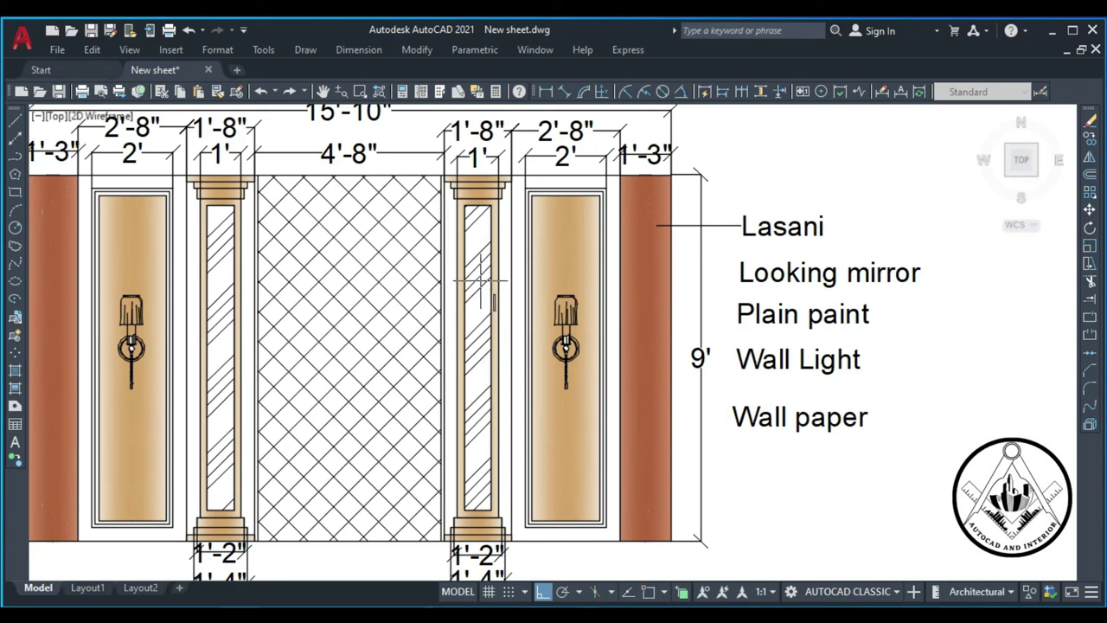
Step: Draw a leader line from the right mirror strip to Looking mirror
click(481, 273)
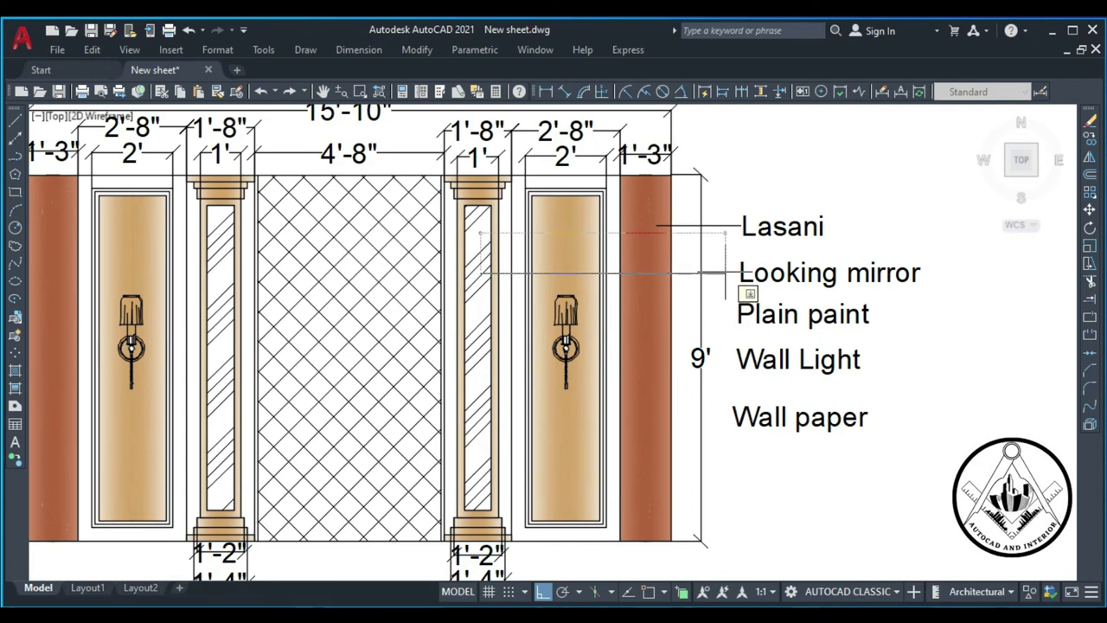
click(736, 273)
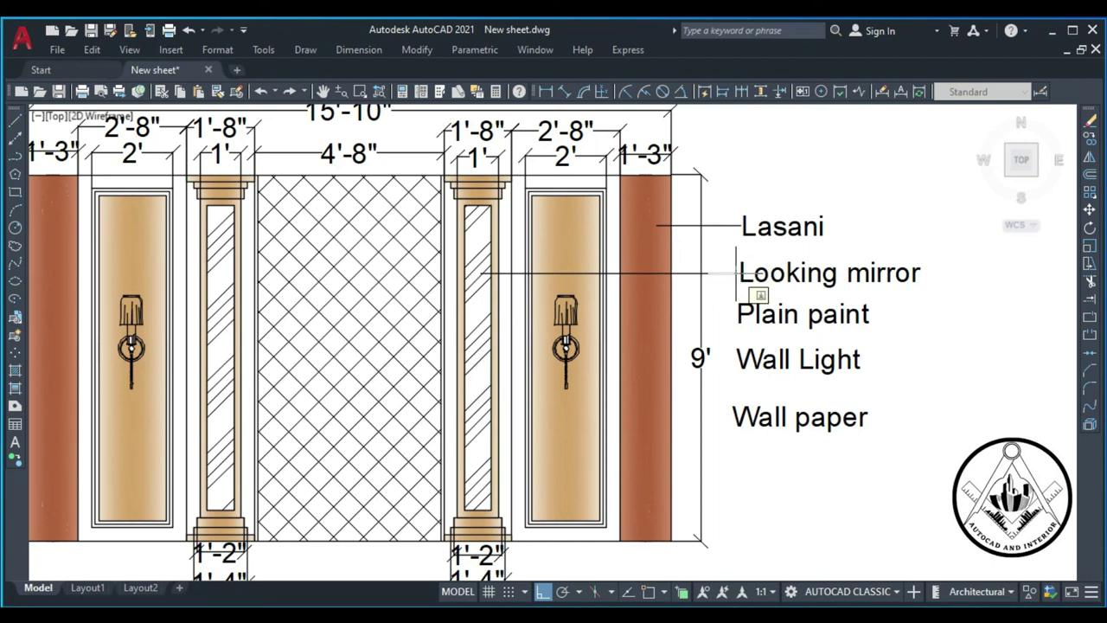
key(Escape)
key(Escape)
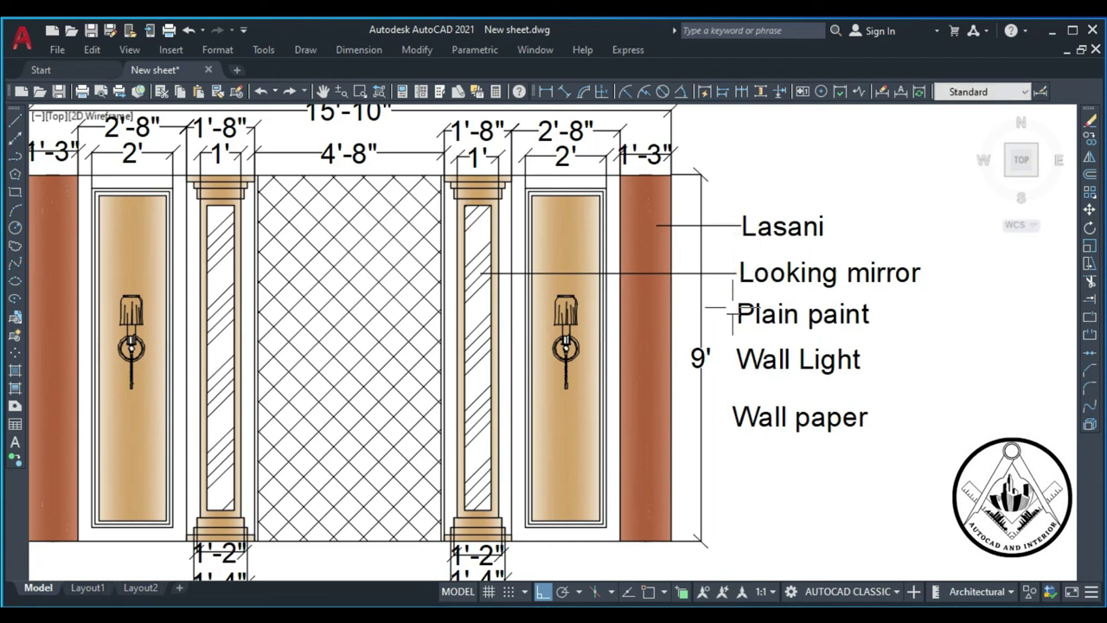
key(space)
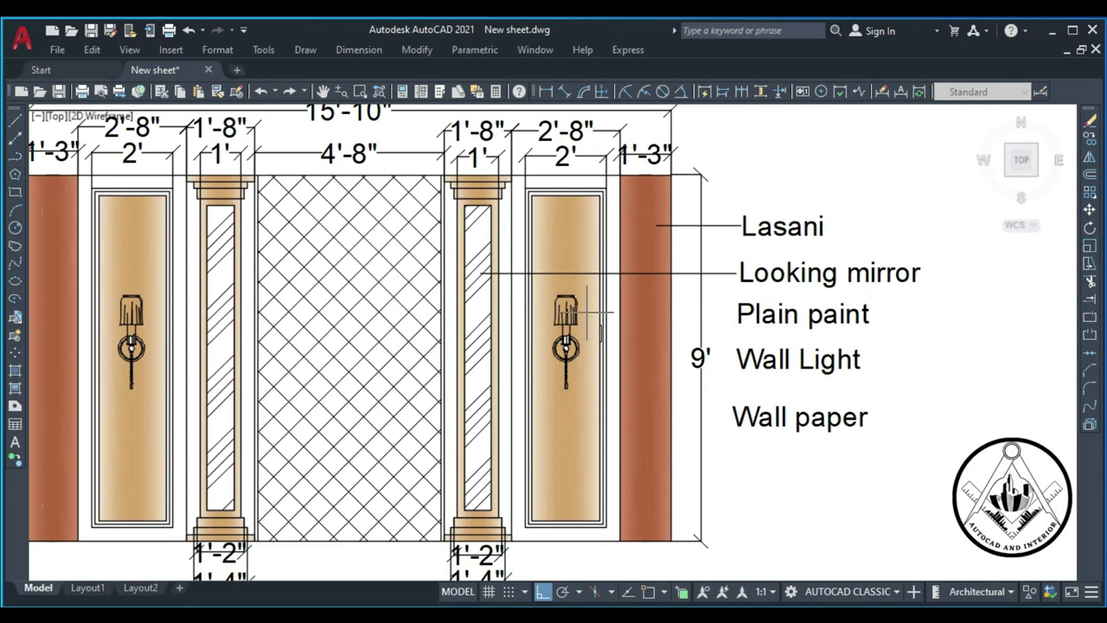
Step: Draw leaders from the right wood panel to Plain paint and wall light to Wall Light
click(585, 299)
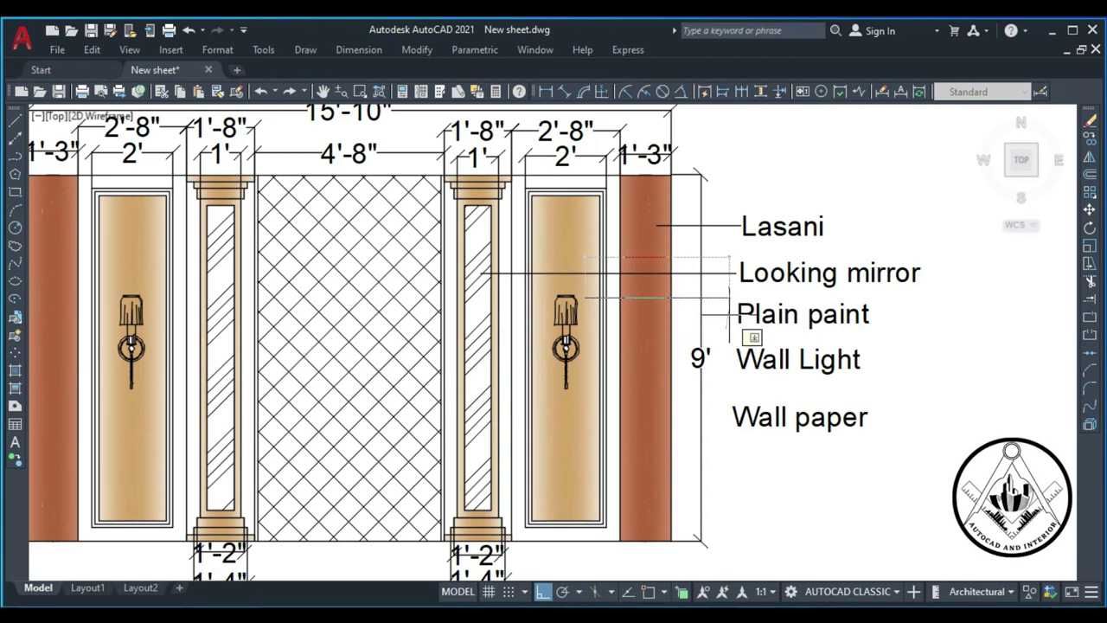
click(729, 299)
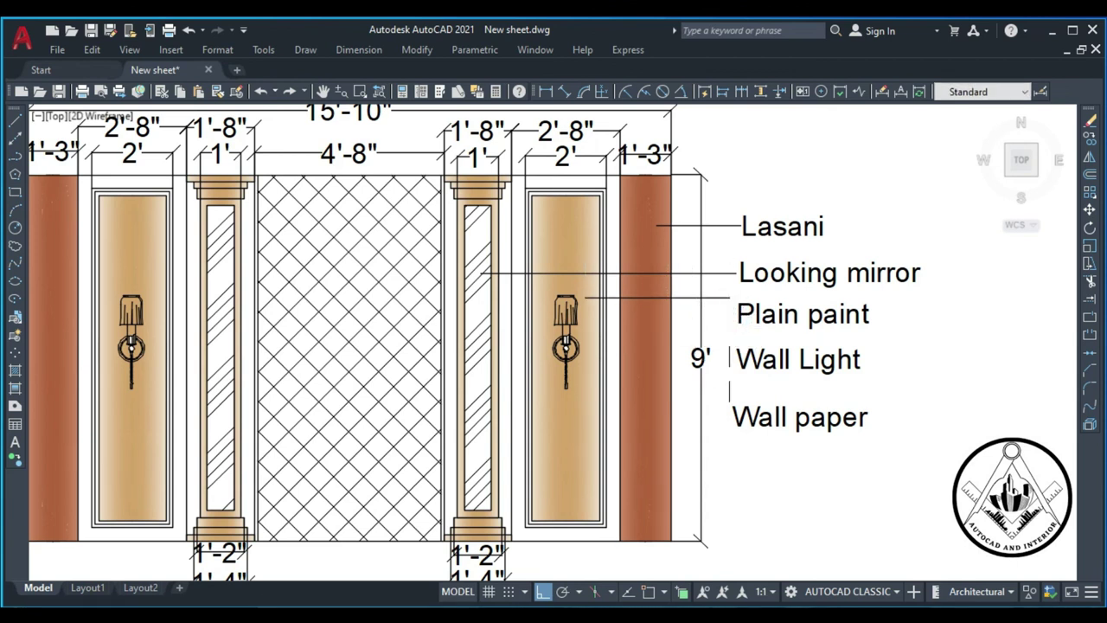
key(space)
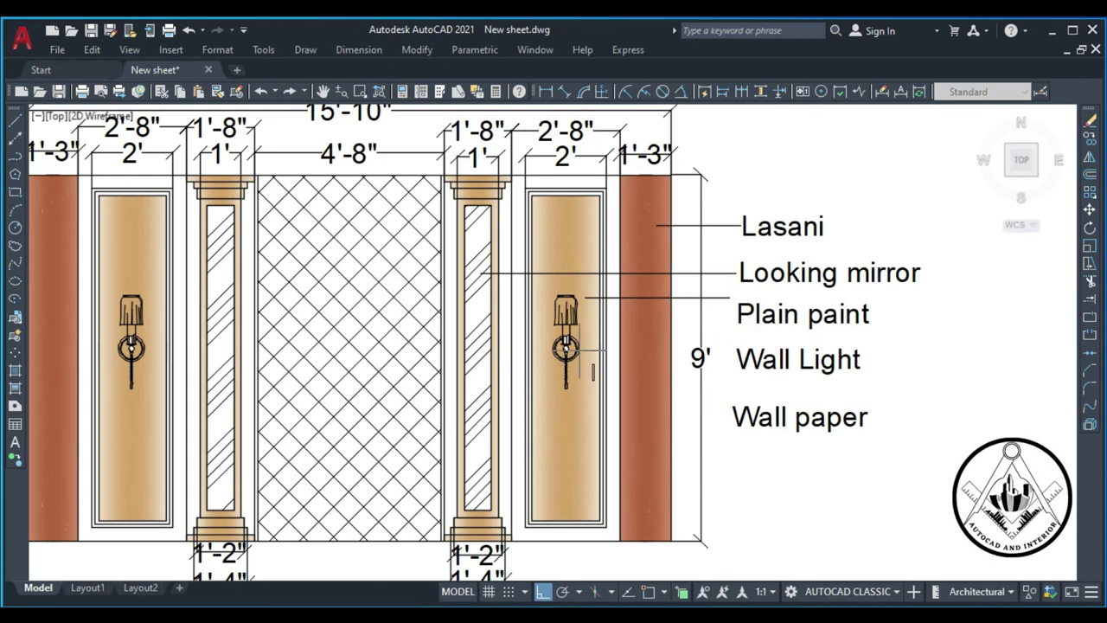
click(578, 349)
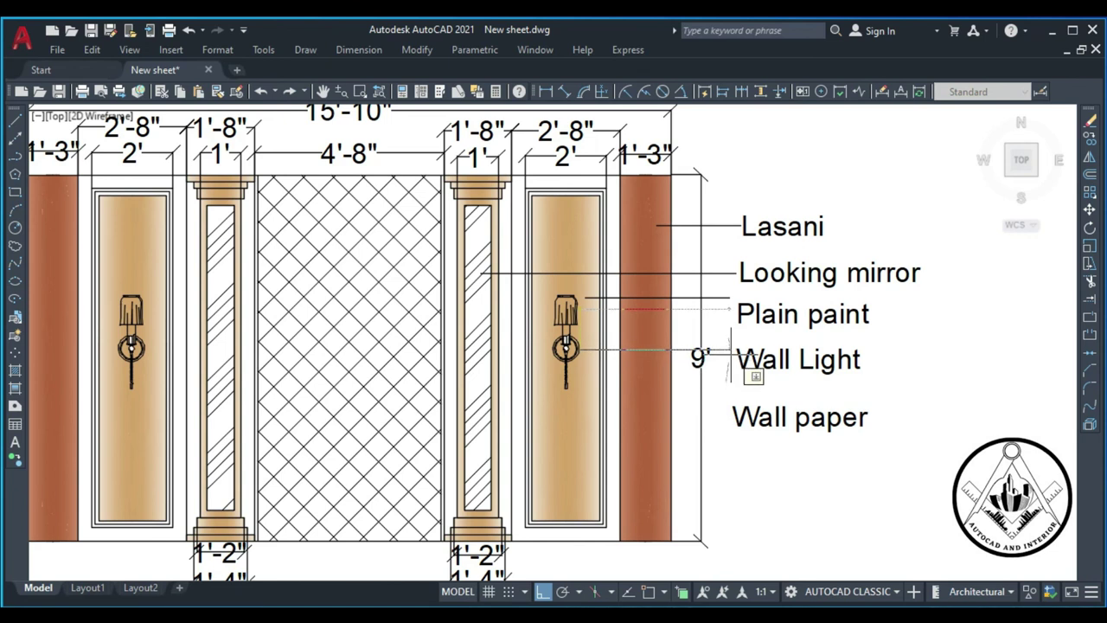
click(731, 350)
key(Escape)
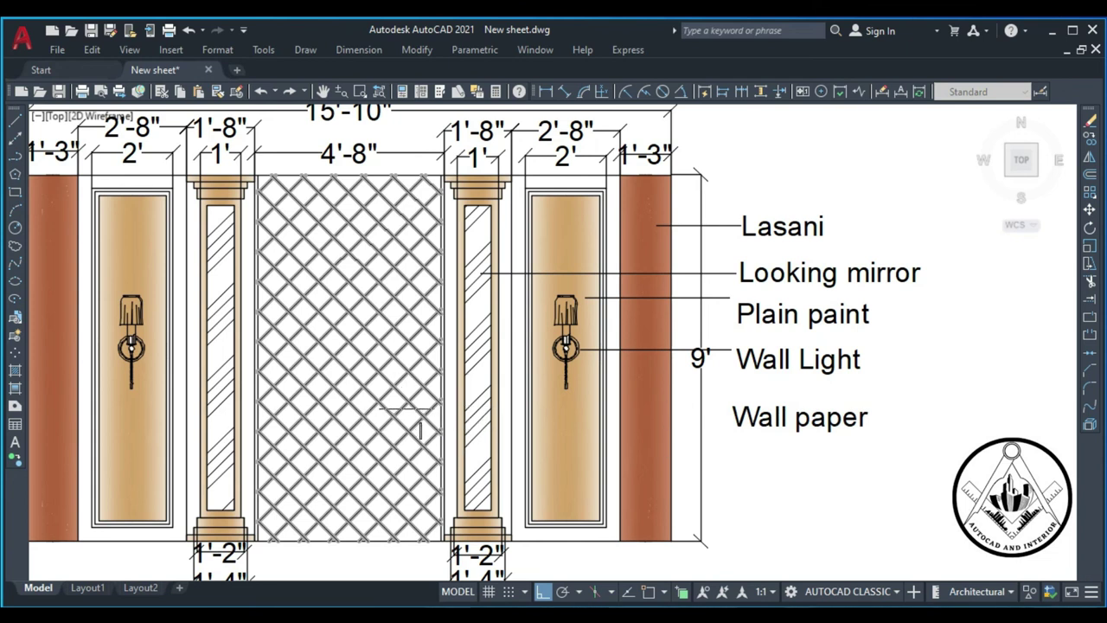
Step: Draw a leader from the lattice wallpaper to the Wall paper label
click(401, 370)
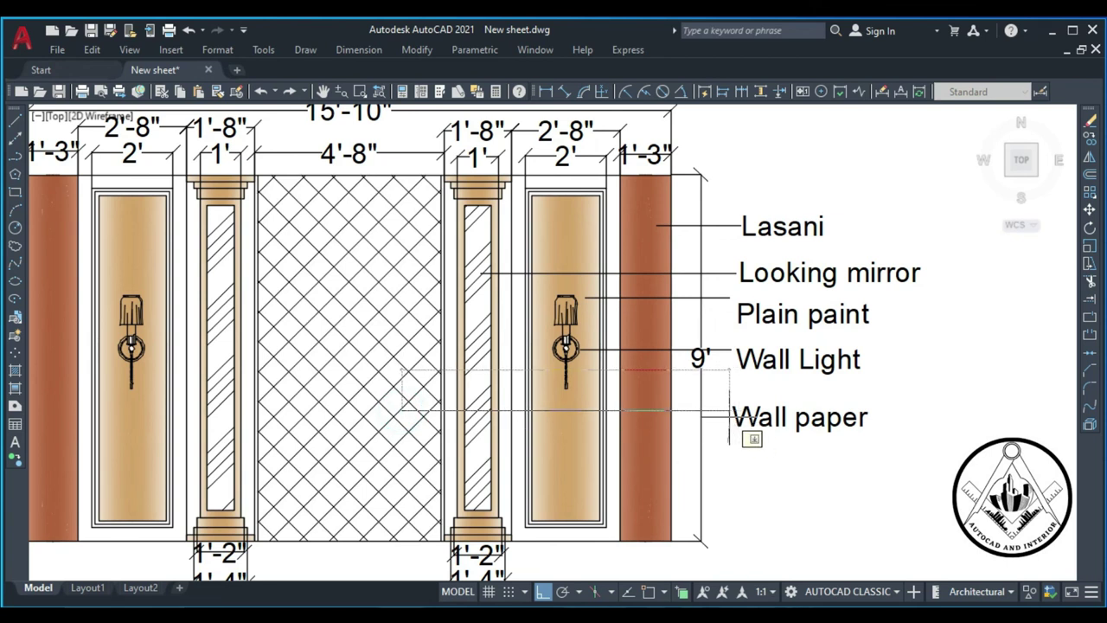
click(728, 412)
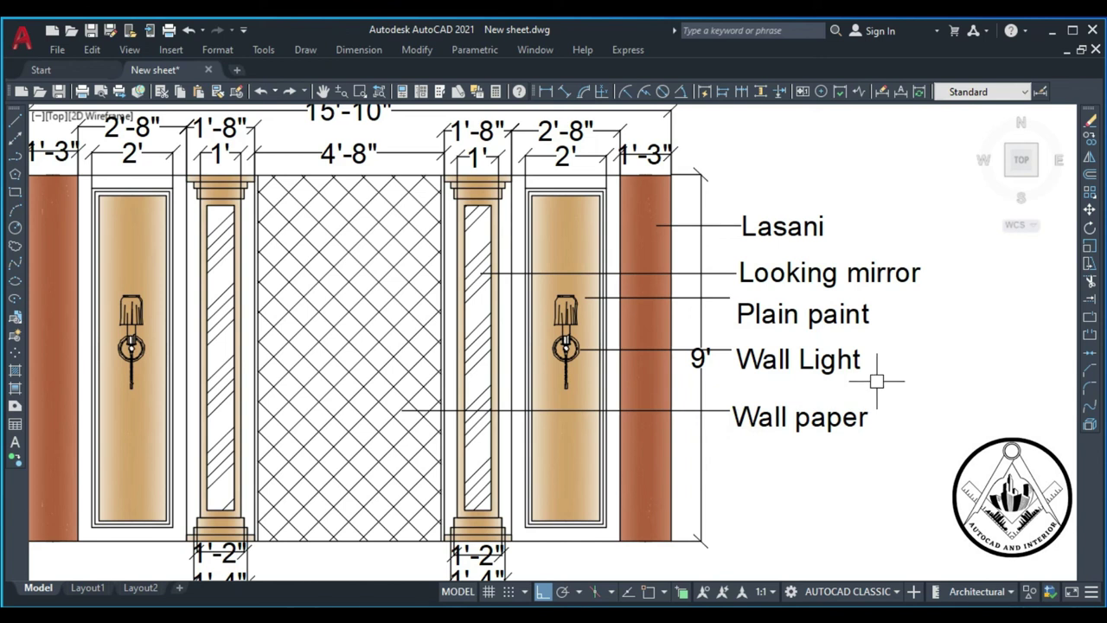
text(med)
key(Return)
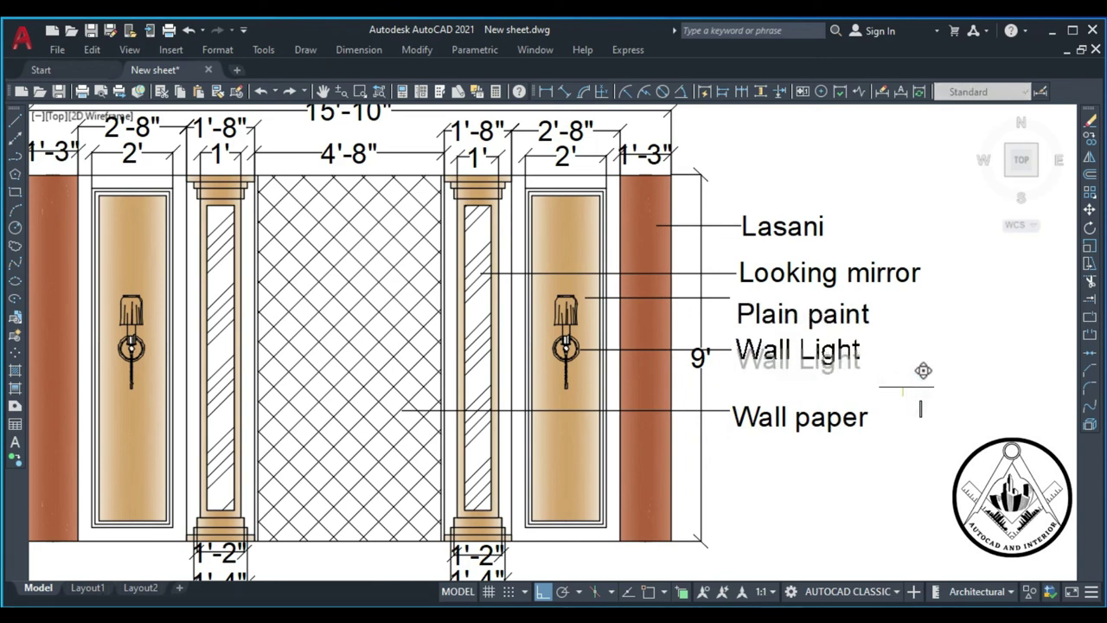
Step: Adjust the Wall Light and Wall paper labels so they sit on their leaders
click(923, 368)
key(Return)
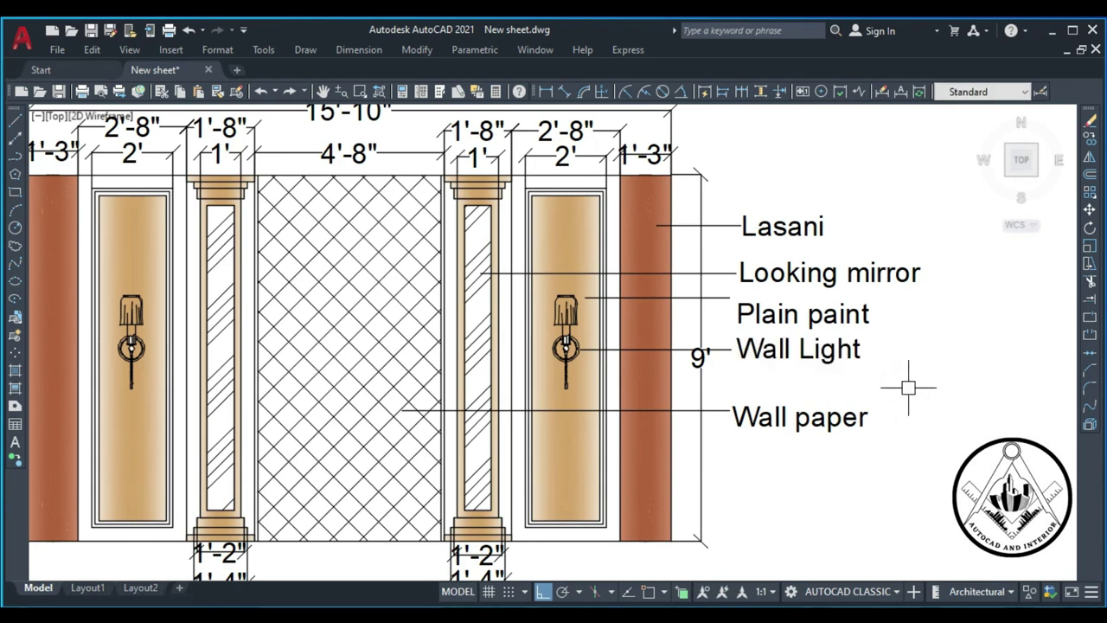
key(Return)
click(816, 421)
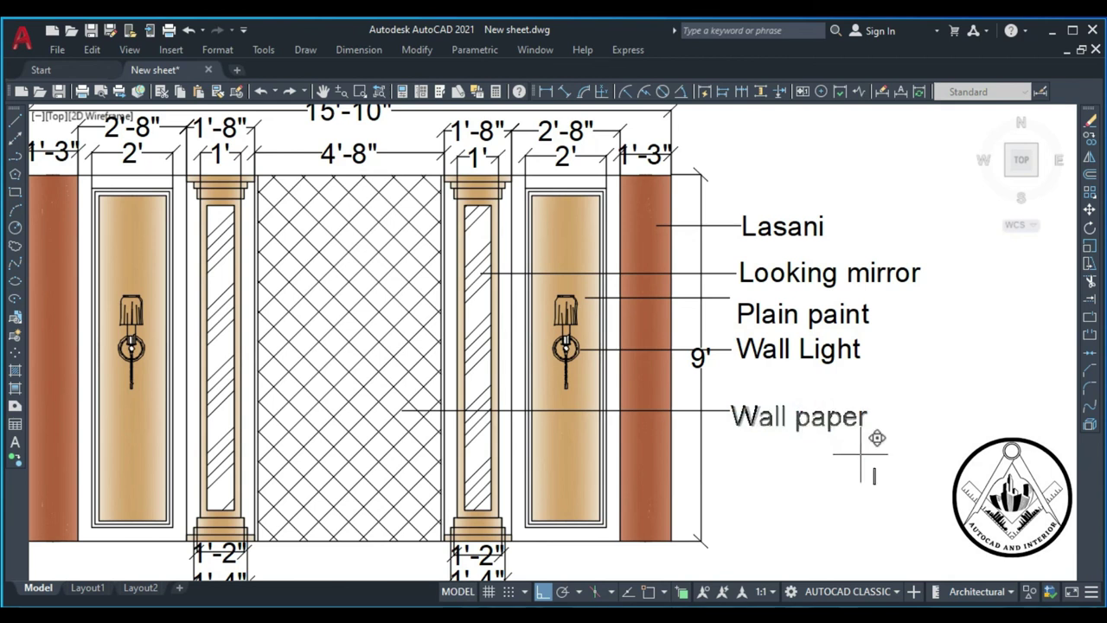
click(860, 447)
key(Return)
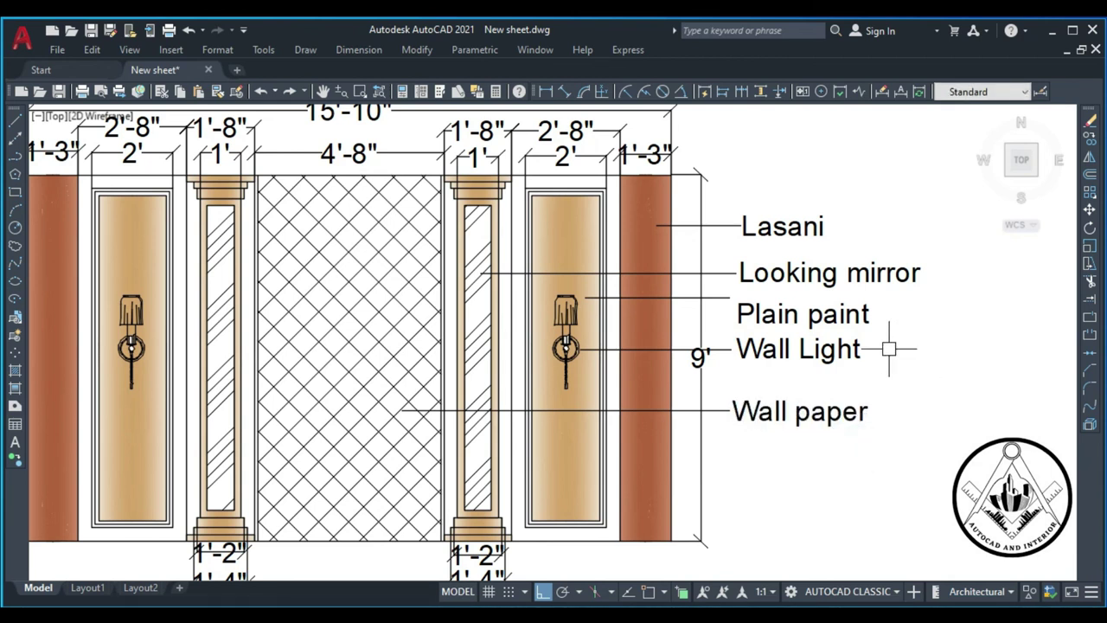
Step: Move the Plain paint leader slightly lower to meet its label
key(Return)
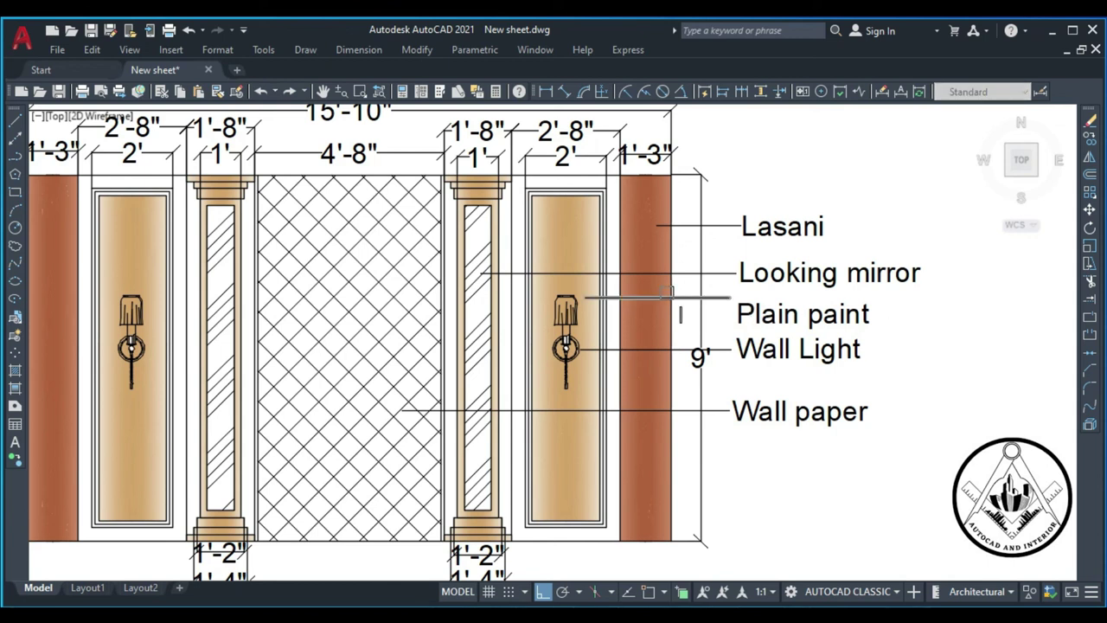
click(684, 297)
click(931, 340)
click(931, 349)
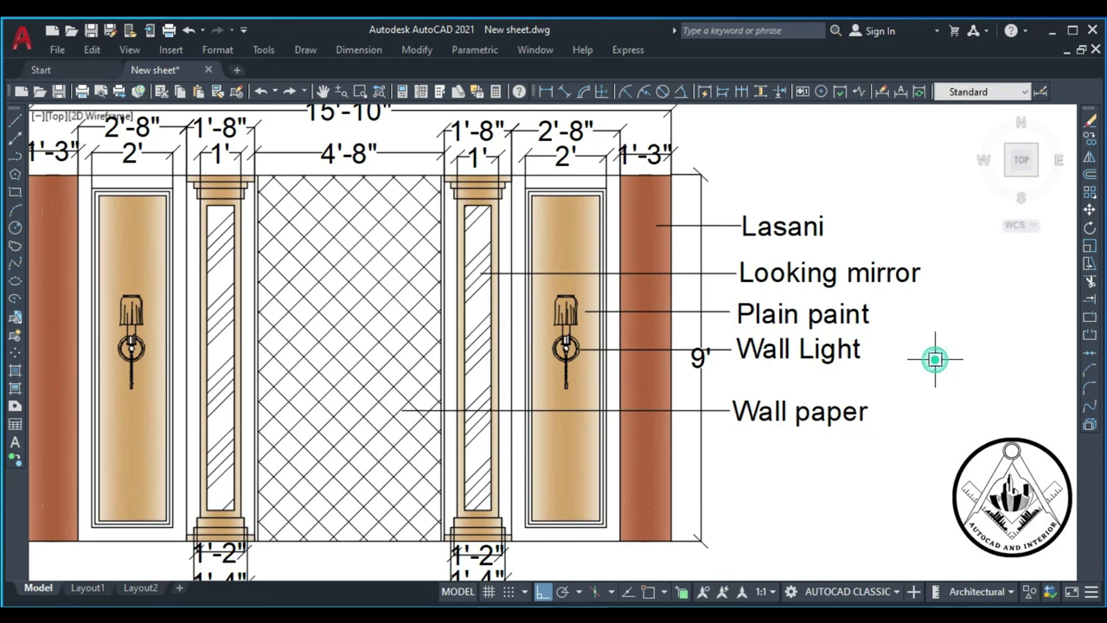
Step: Move the Lasani label and leader slightly lower
key(Return)
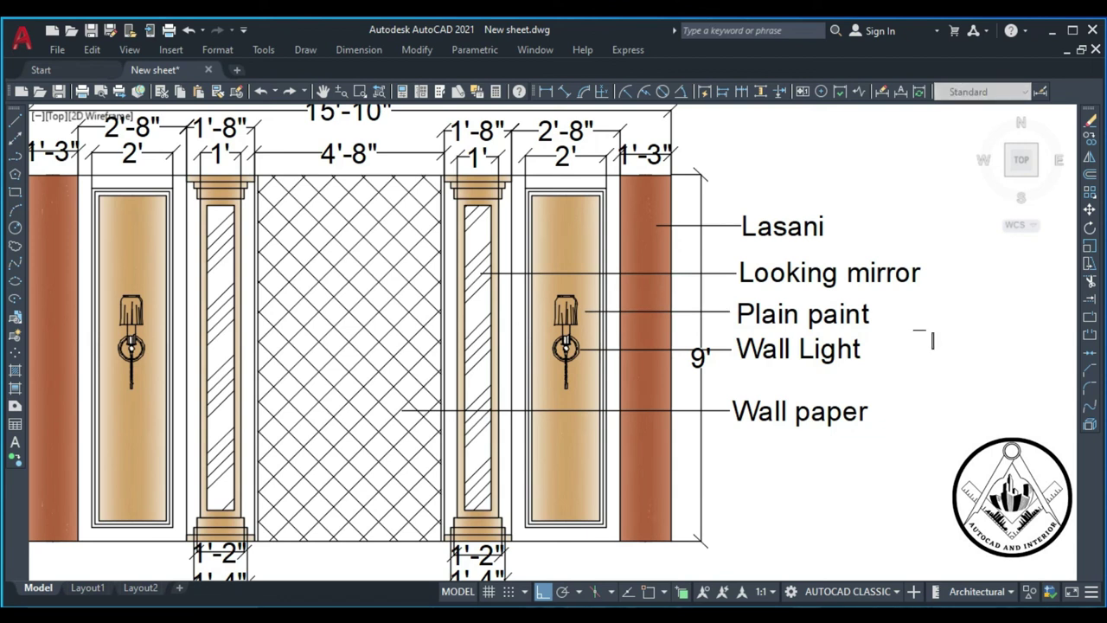
click(848, 230)
key(Return)
click(848, 208)
click(848, 215)
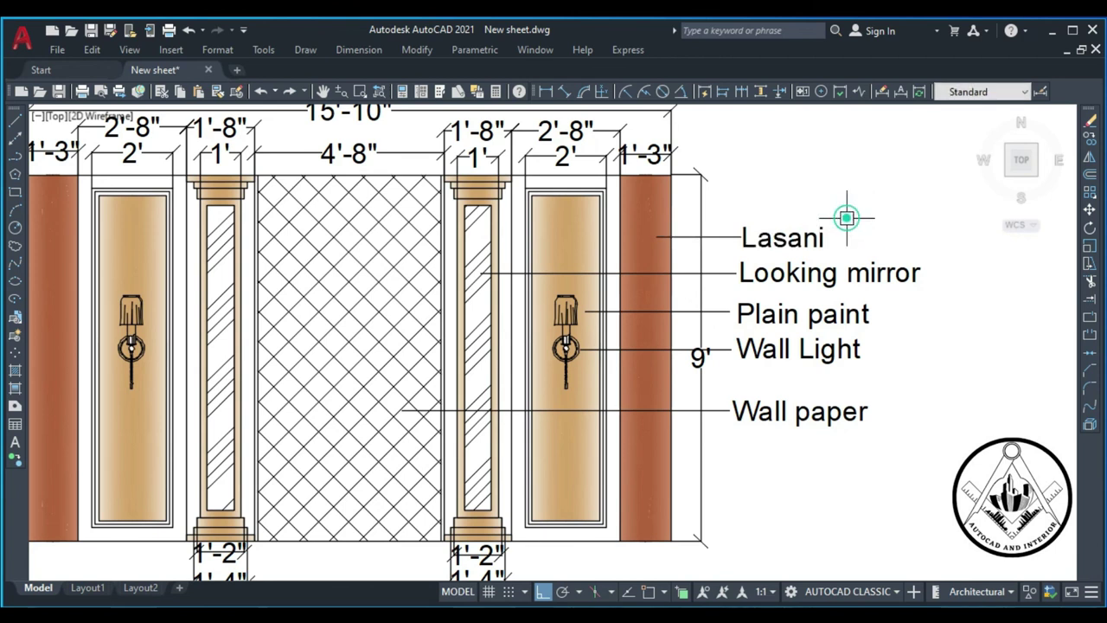
scroll(753, 224, down, 4)
scroll(711, 178, up, 2)
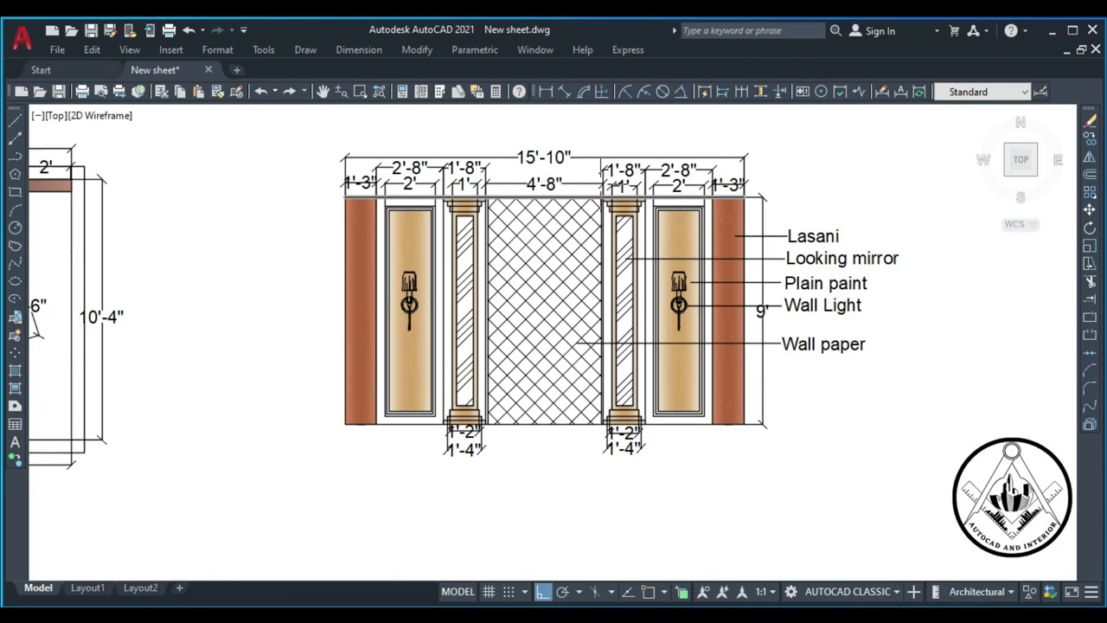
scroll(629, 144, up, 2)
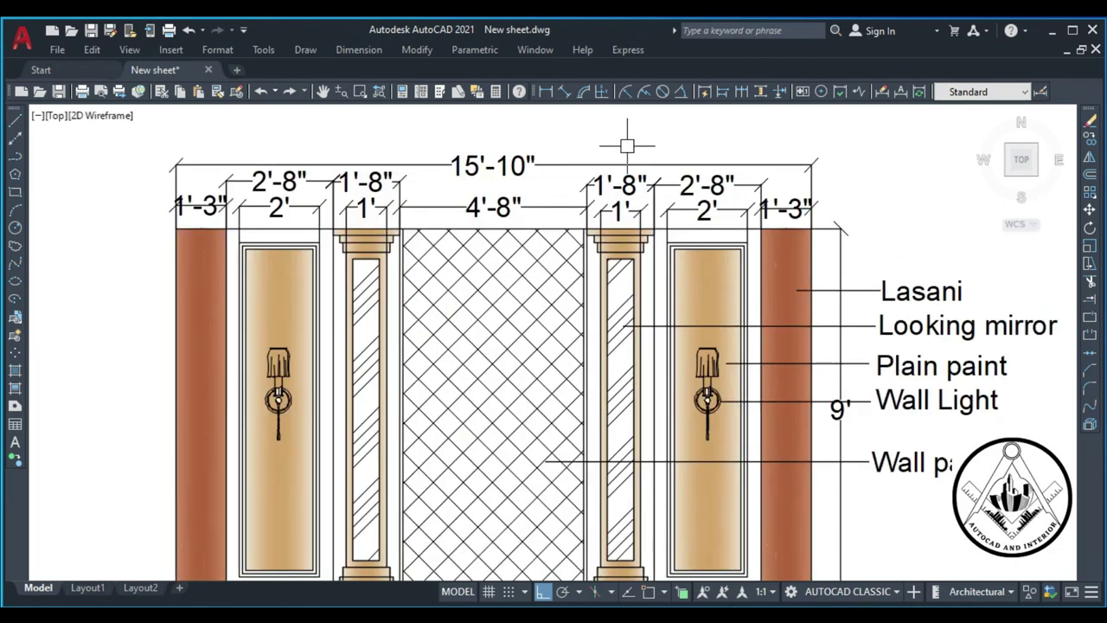